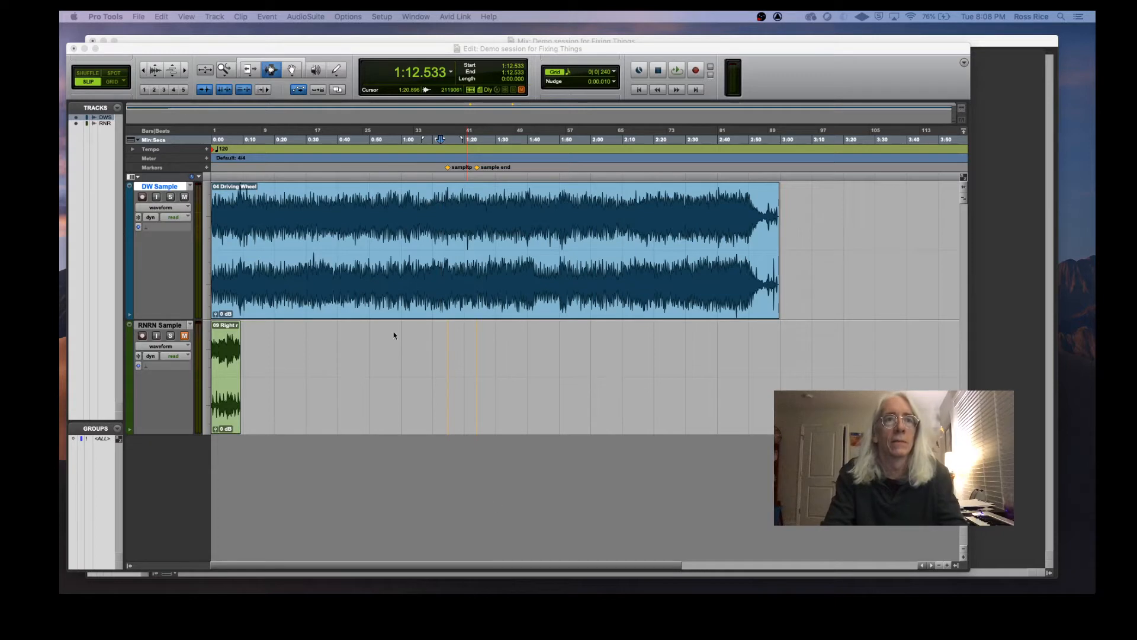
Step: Play back the DW Sample clip from near its beginning to audition the song
left_click(290, 70)
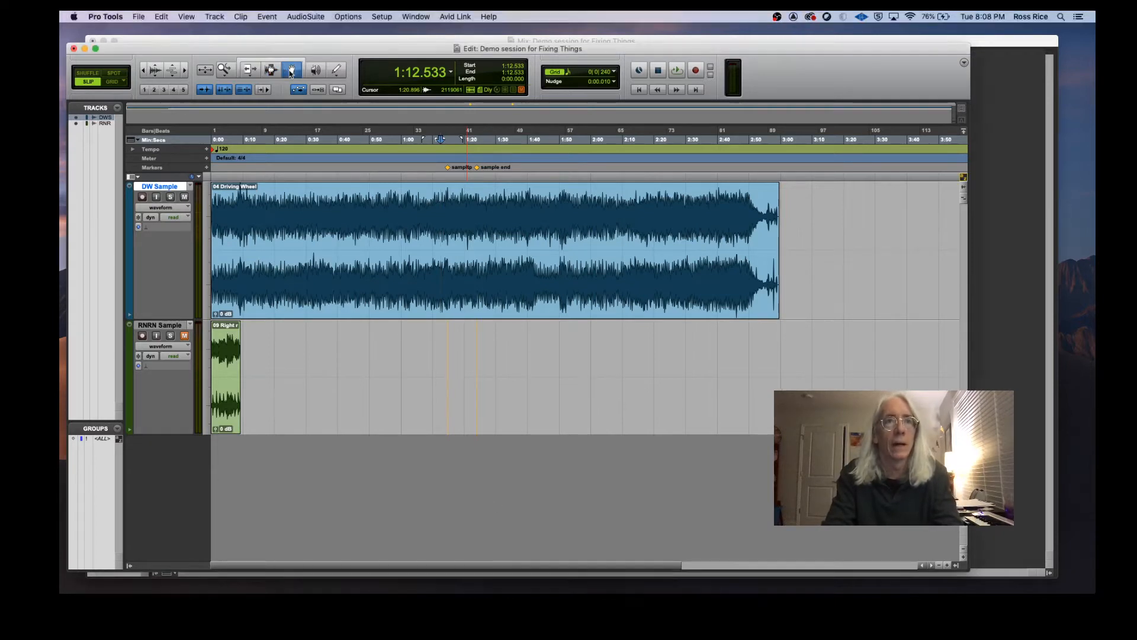
left_click(320, 312)
key("space")
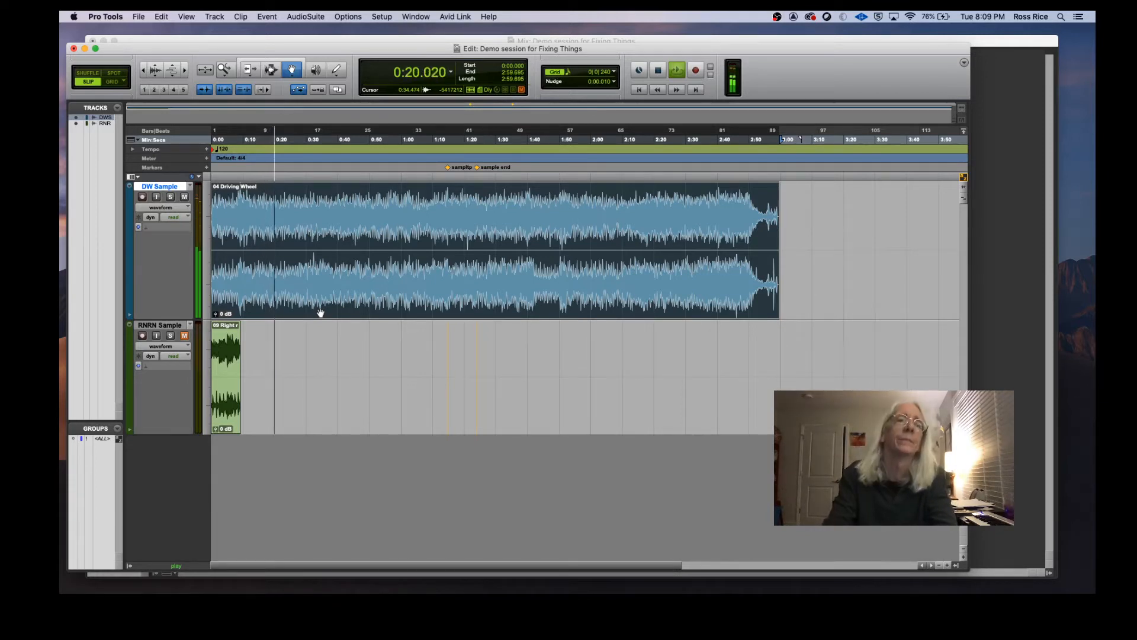
key("space")
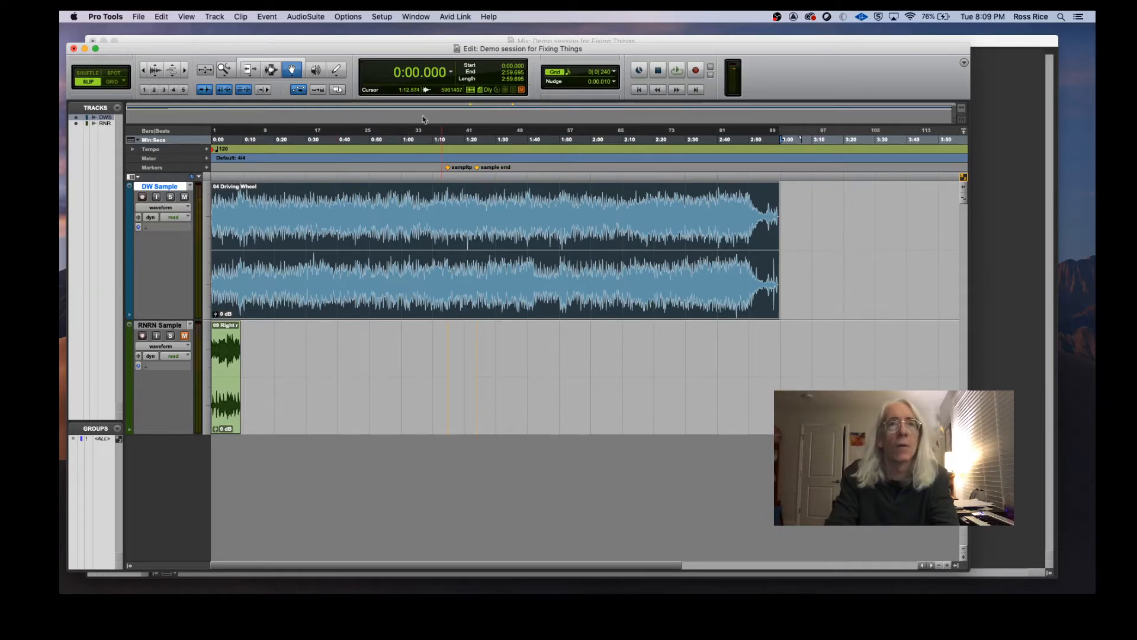
Step: Zoom in, select the region between the sample top and sample end markers, and audition it
left_click(271, 70)
left_click(447, 249)
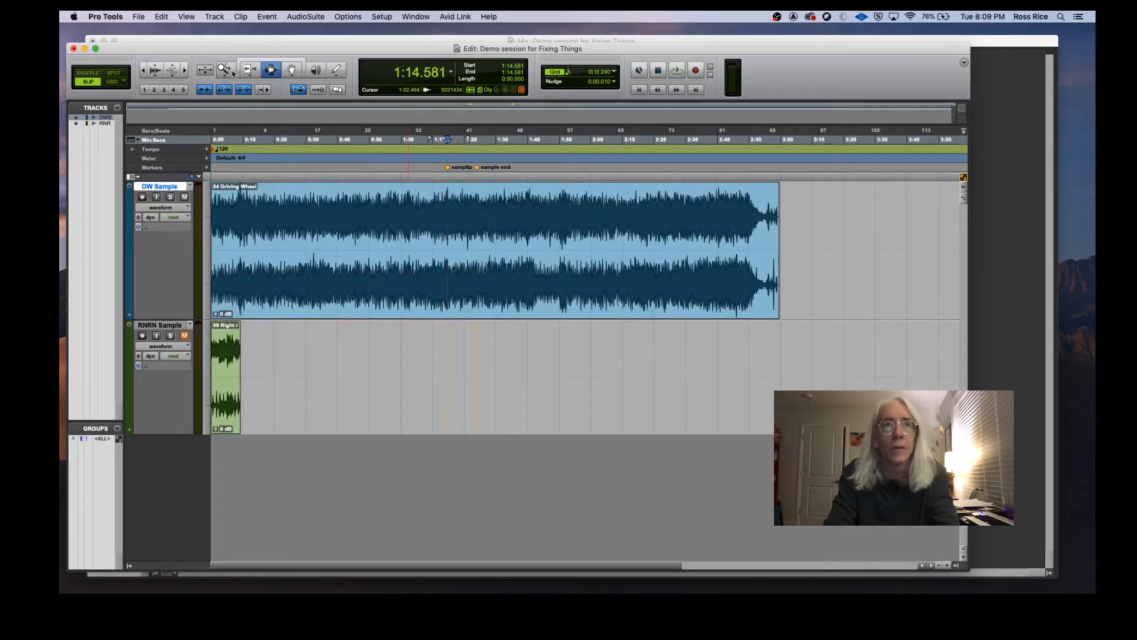
left_click(186, 70)
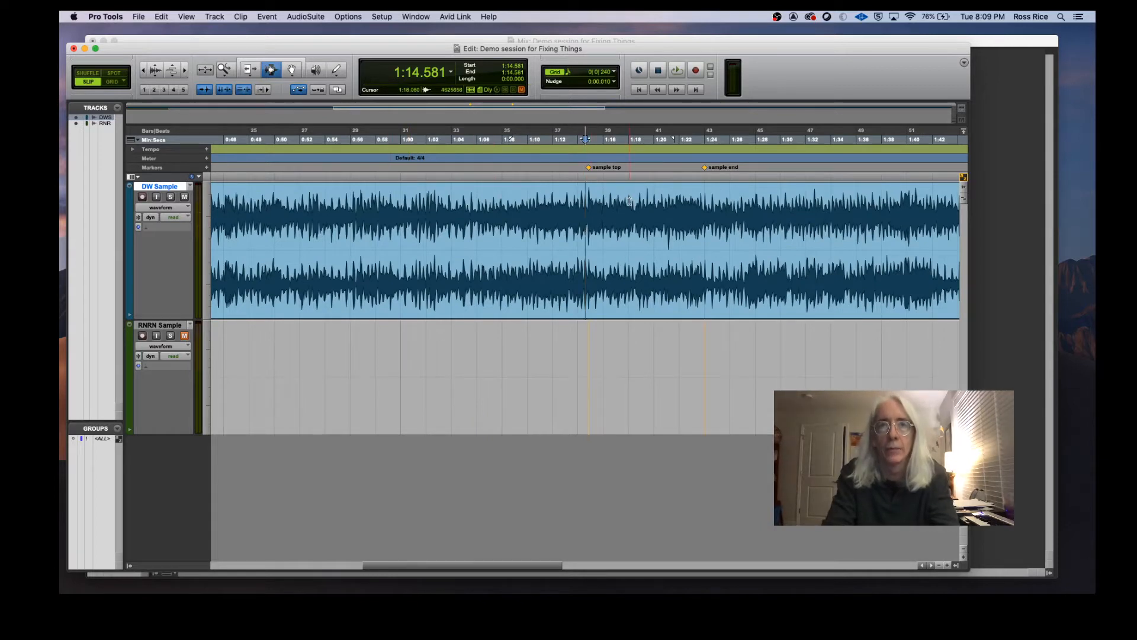
left_click(587, 195)
left_click_drag(588, 196, 704, 202)
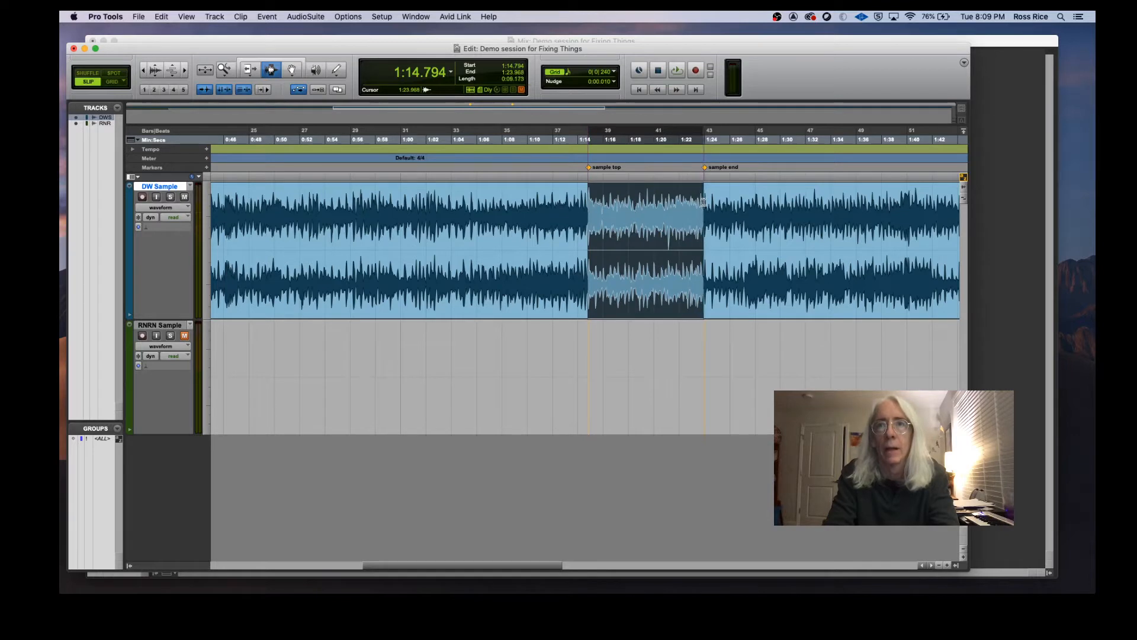
key("space")
left_click(761, 276)
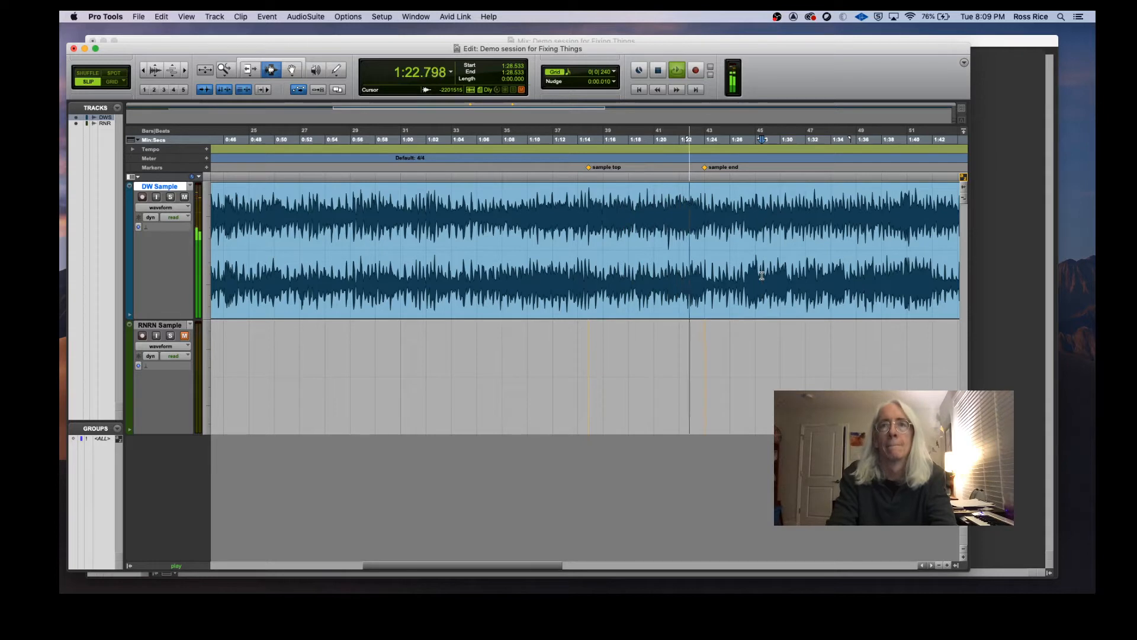
key("space")
left_click(716, 226)
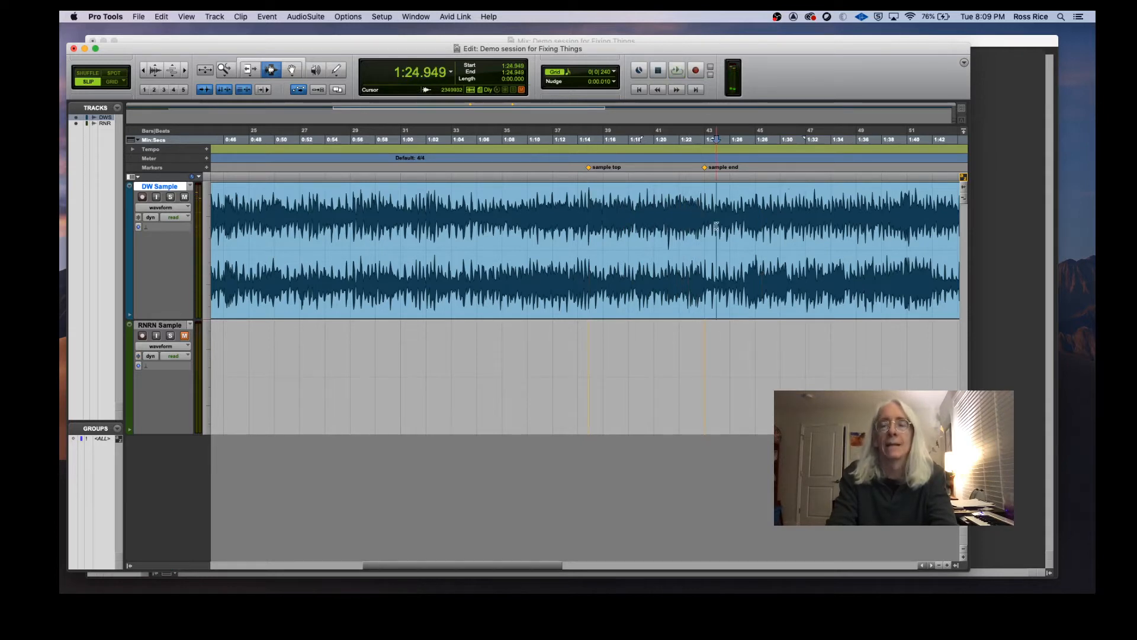
Step: Select exactly from the sample top marker to the sample end marker and separate it into its own clip
left_click(589, 200)
left_click(184, 70)
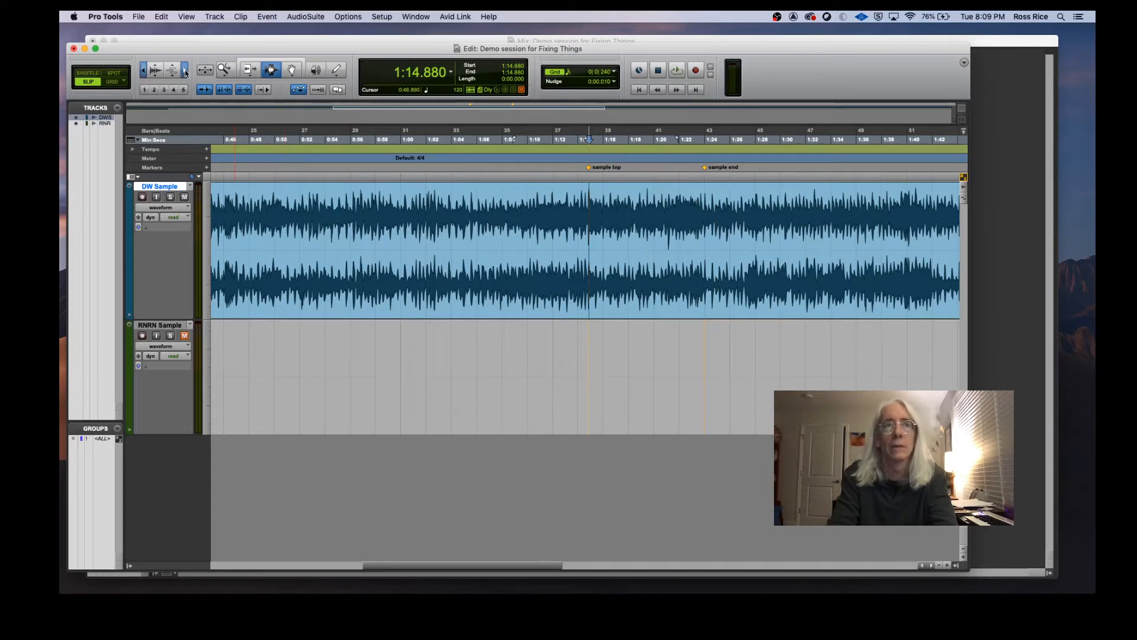
left_click(185, 70)
left_click(185, 70)
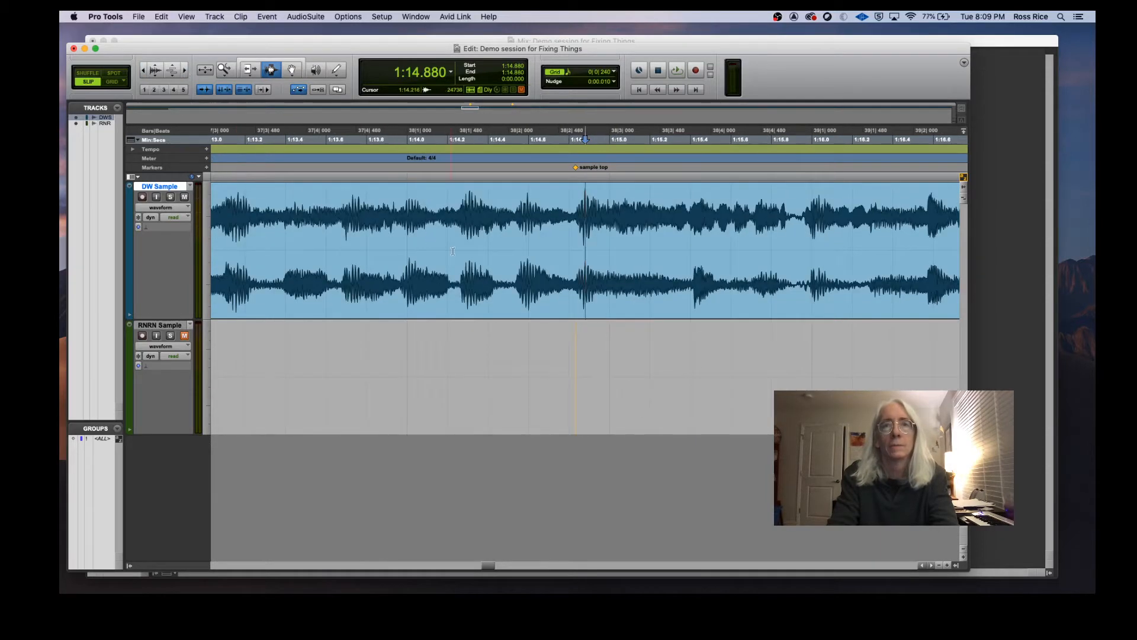
left_click(578, 200)
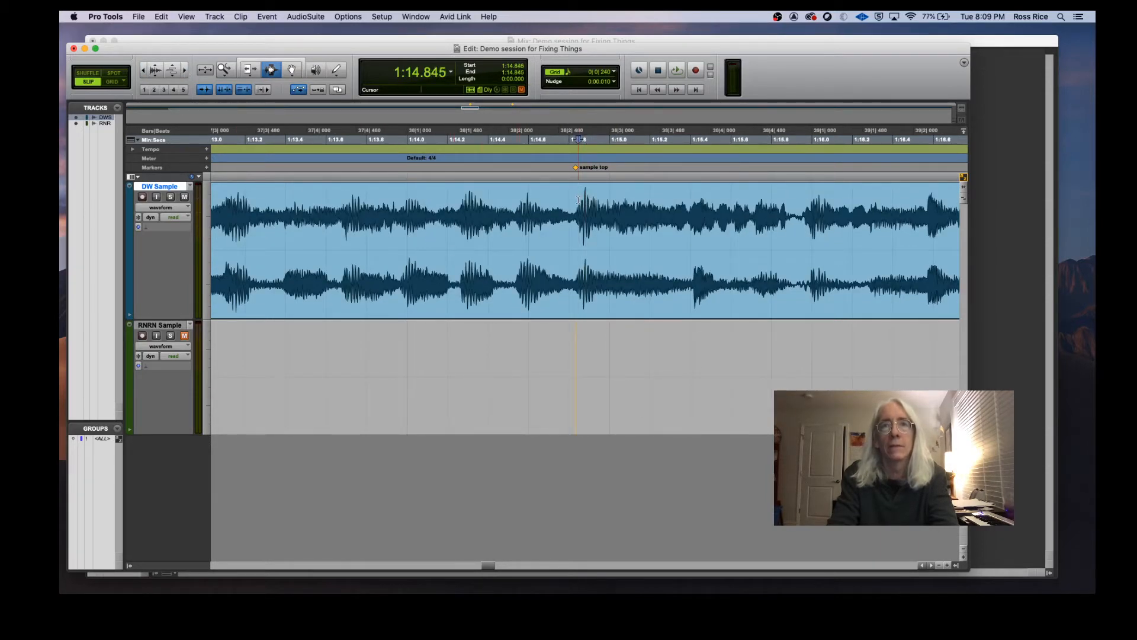
mouse_move(577, 200)
left_mouse_down()
mouse_move(863, 178)
mouse_move(961, 191)
mouse_move(766, 208)
left_mouse_up()
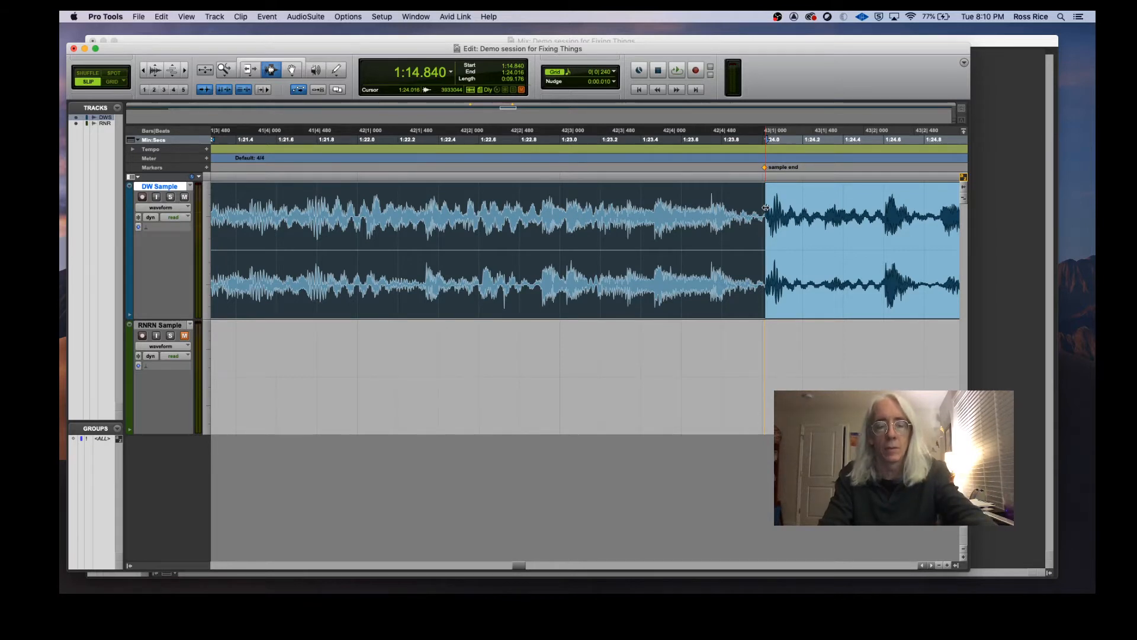
key("super+e")
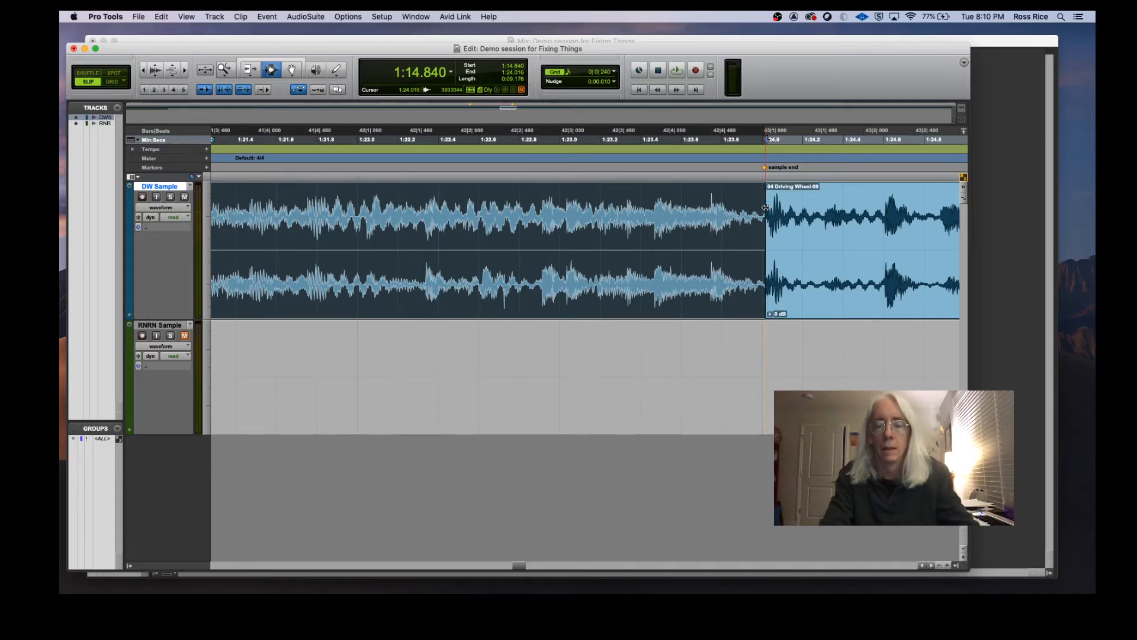
Step: Zoom out and play back the track around the separated section
key("Left")
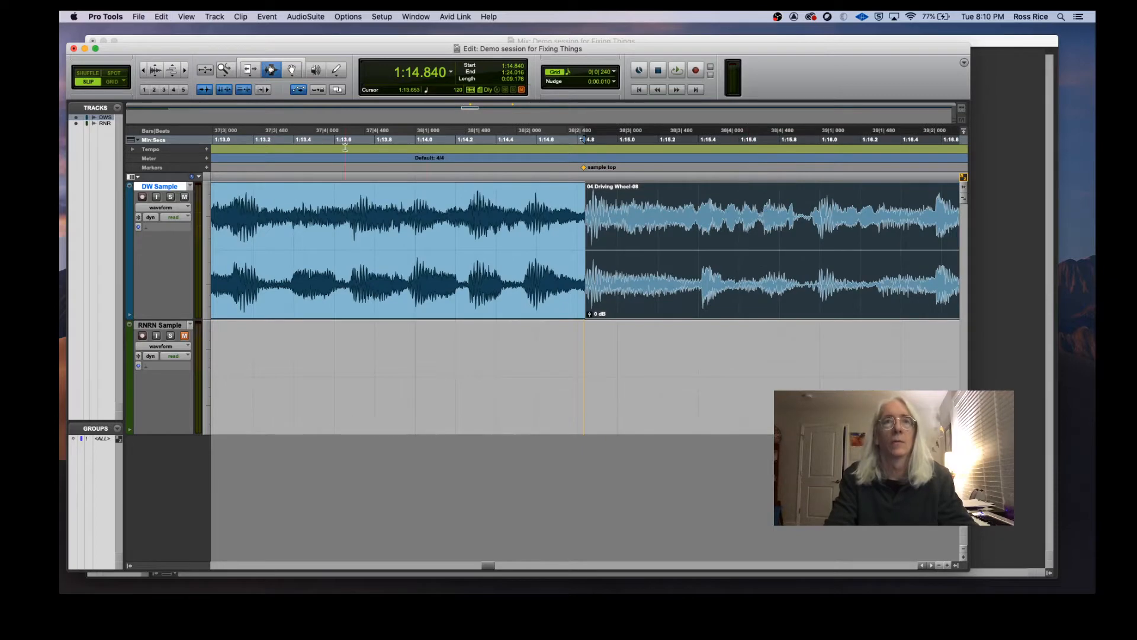
left_click(146, 72)
left_click(145, 73)
left_click(145, 72)
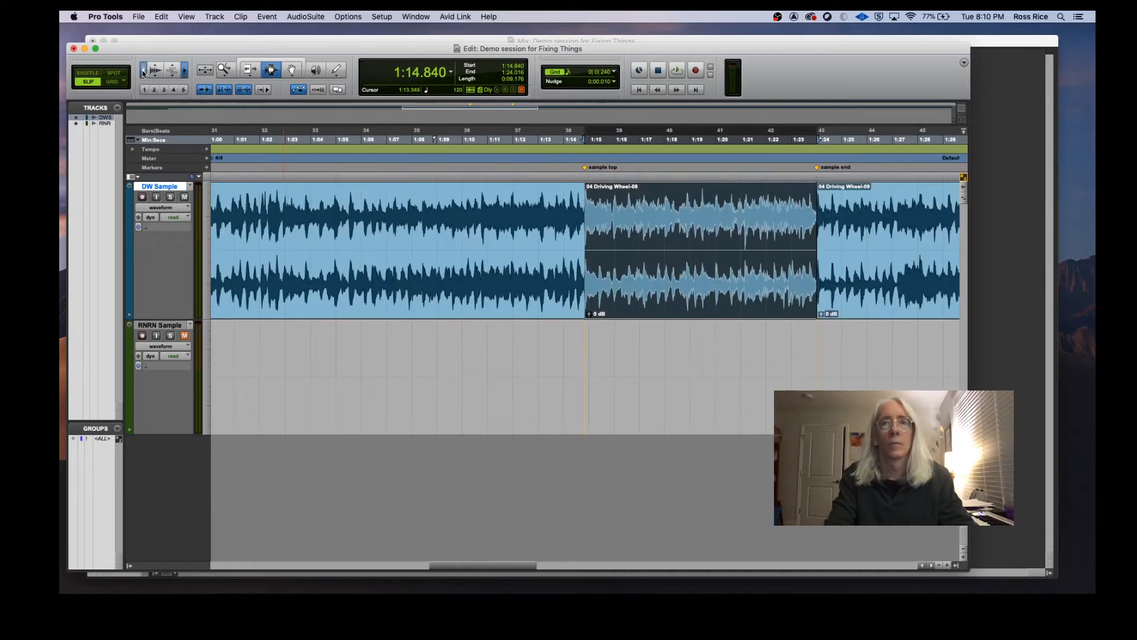
left_click(144, 72)
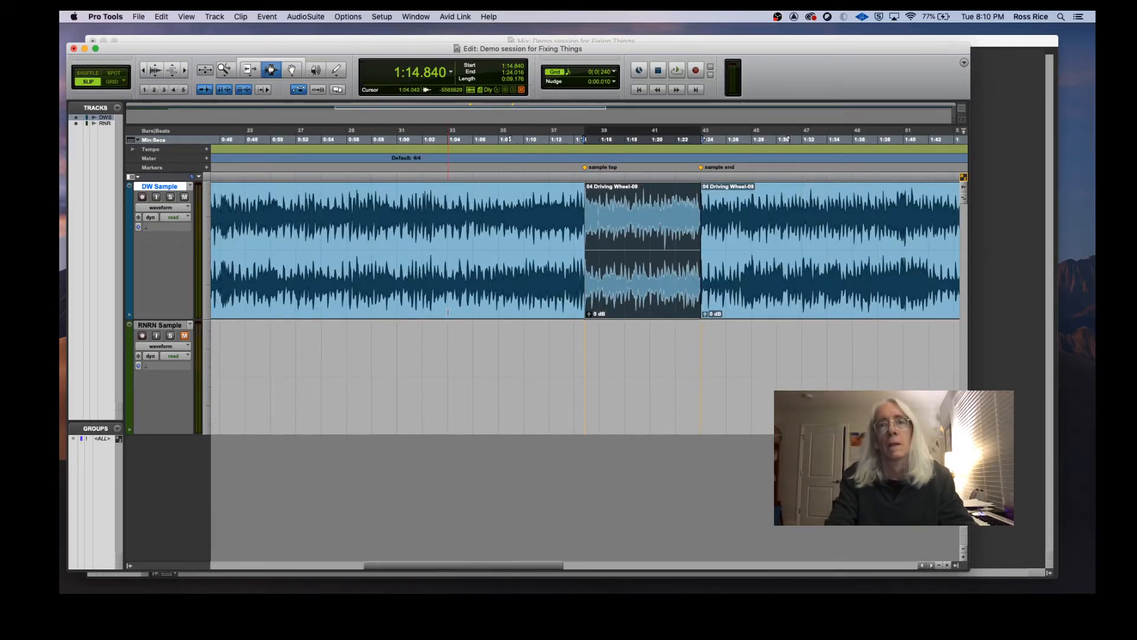
key("space")
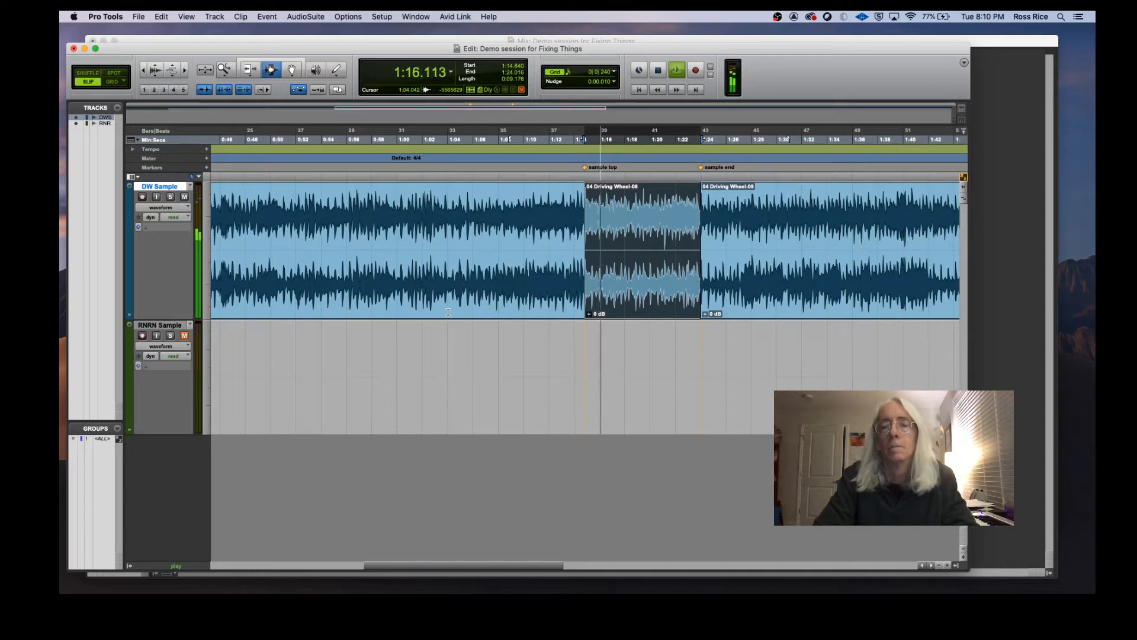
left_click(448, 313)
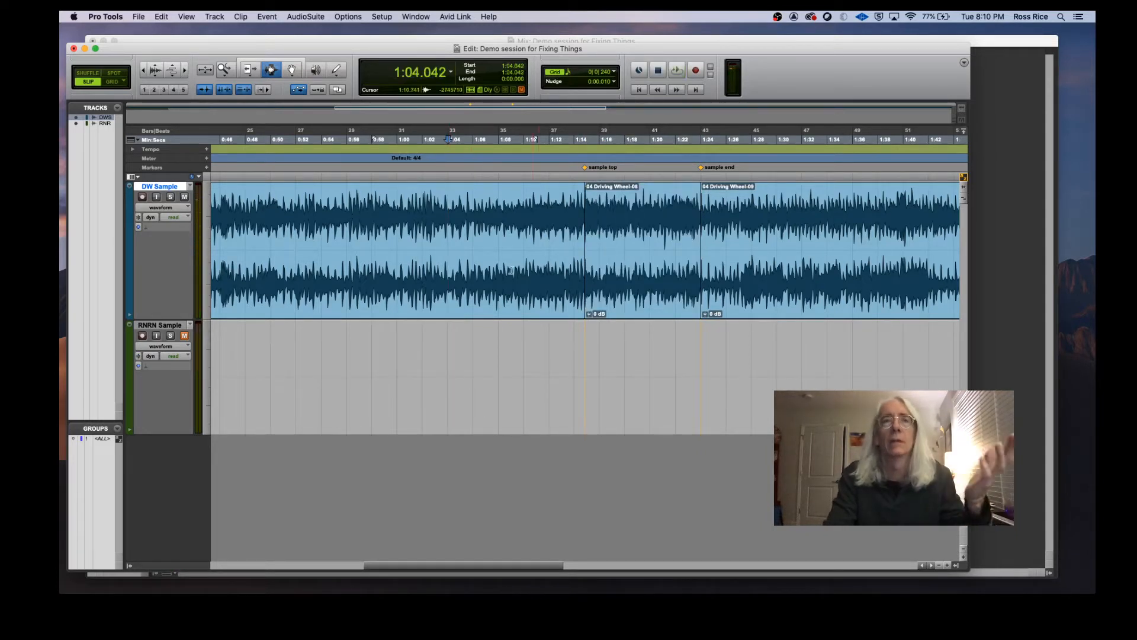
Step: Delete the clip portions before and after the sample section on the DW Sample track
left_click(275, 55)
left_click(425, 297)
key("Delete")
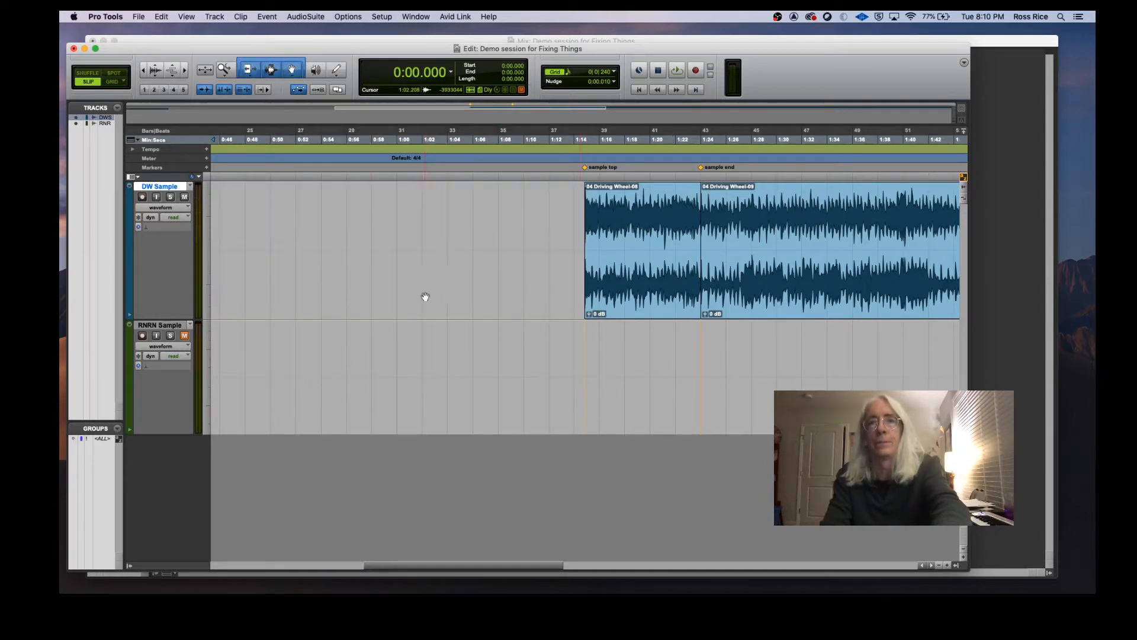
left_click(787, 310)
key("Delete")
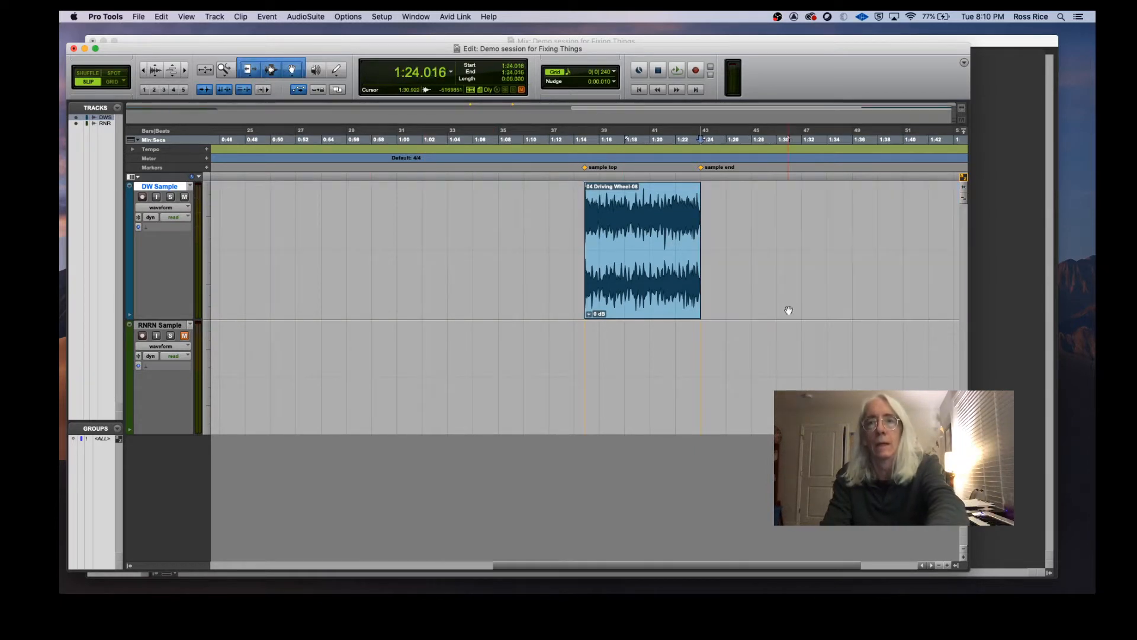
Step: Cut the sample section clip and paste it at the start of the DW Sample track
left_click(659, 304)
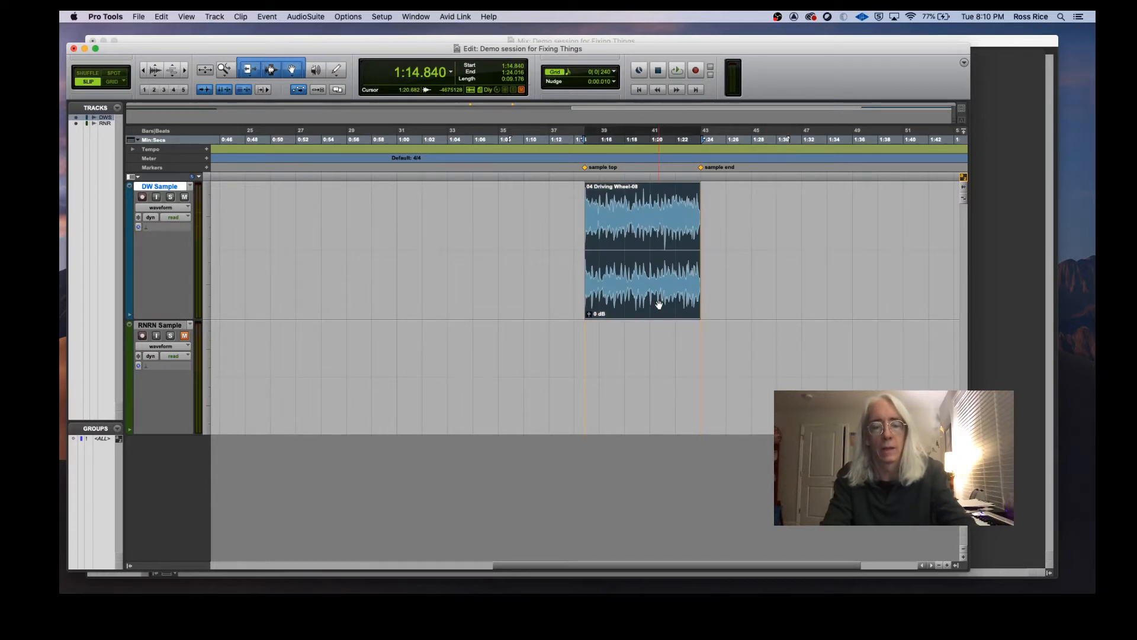
key("Delete")
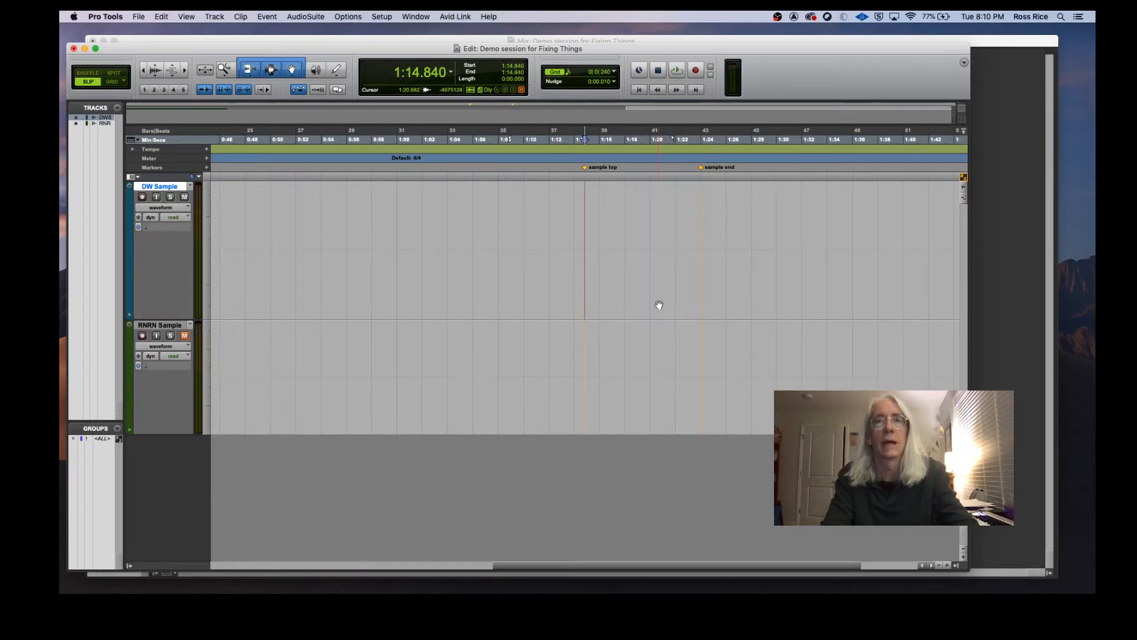
left_click(142, 70)
left_click(143, 70)
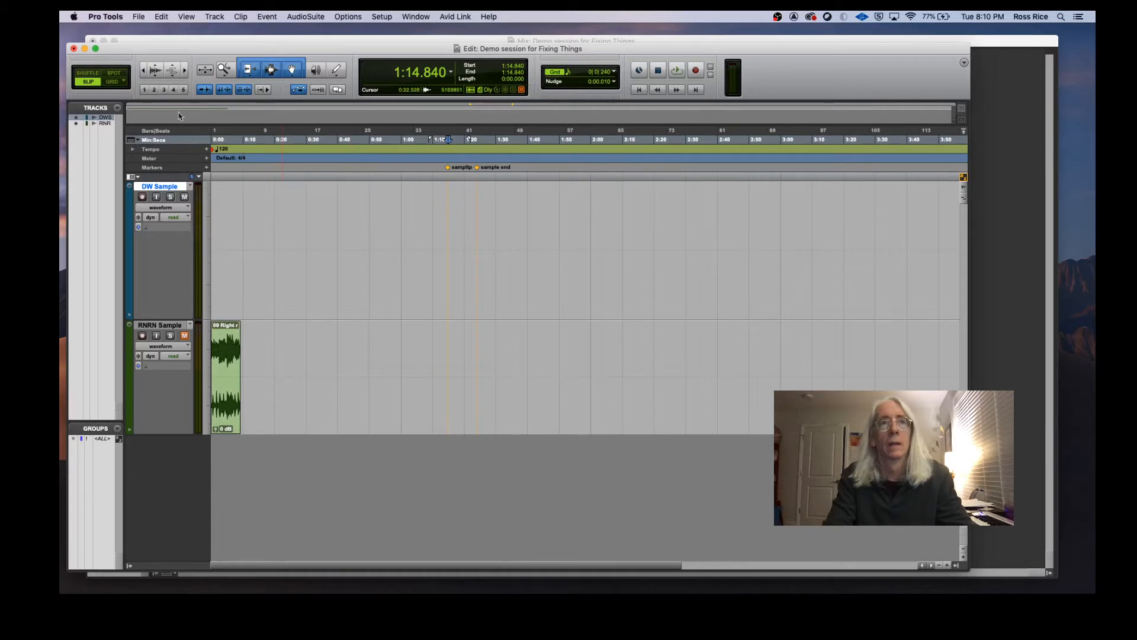
left_click(274, 70)
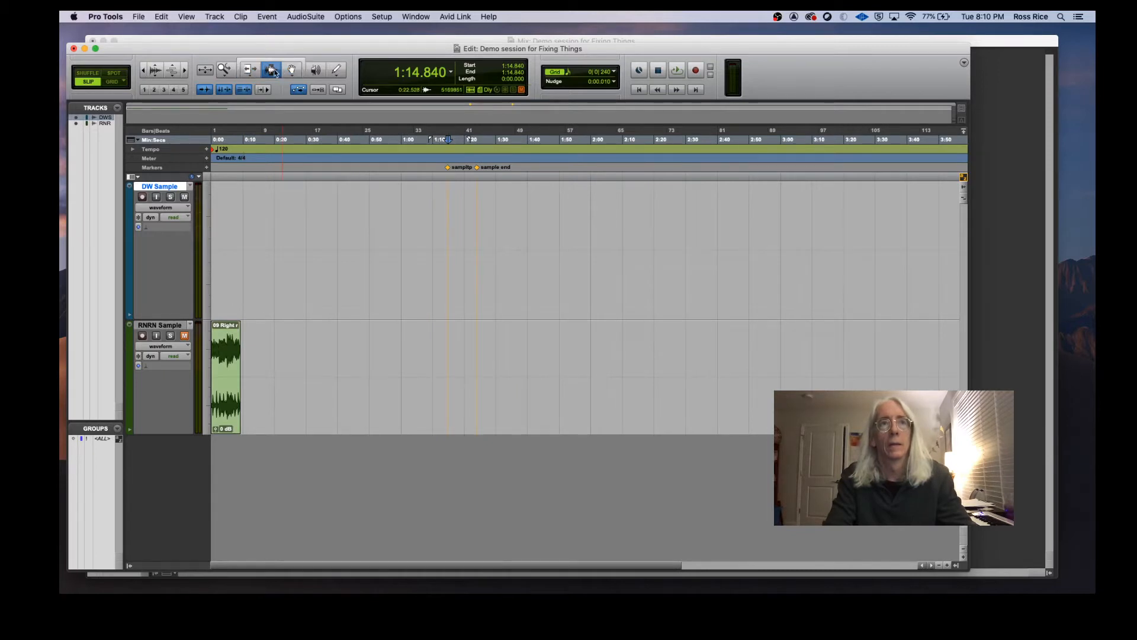
left_click(214, 227)
key("super+v")
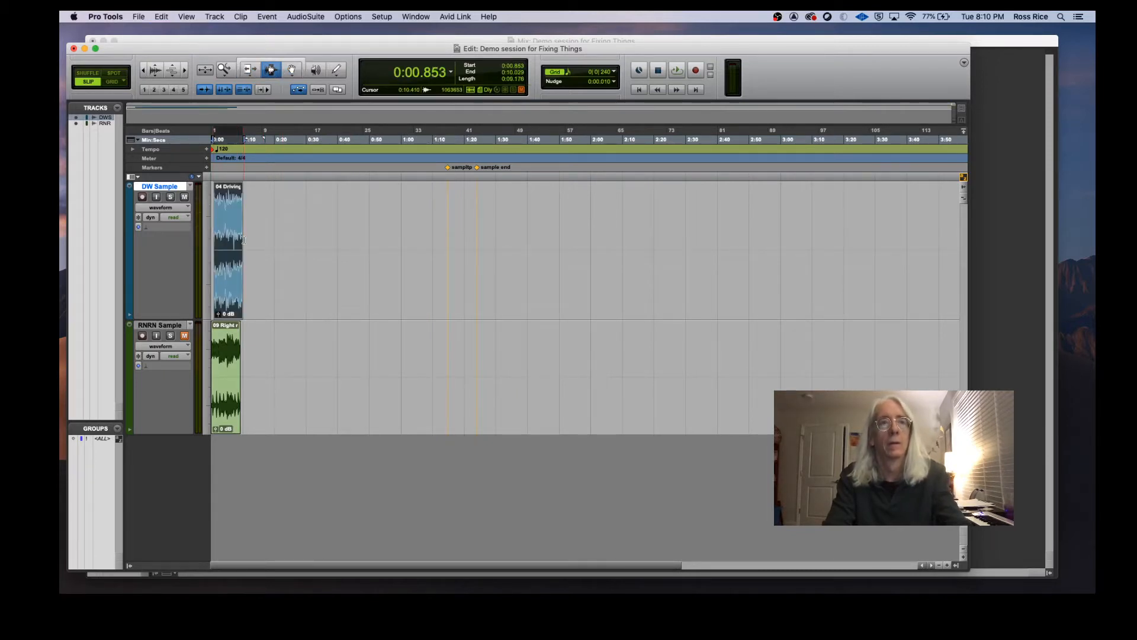
Step: Run Identify Beat on the selection, setting the end location to 5|1|000
key("super+7")
left_click_drag(230, 289, 227, 289)
left_click(184, 70)
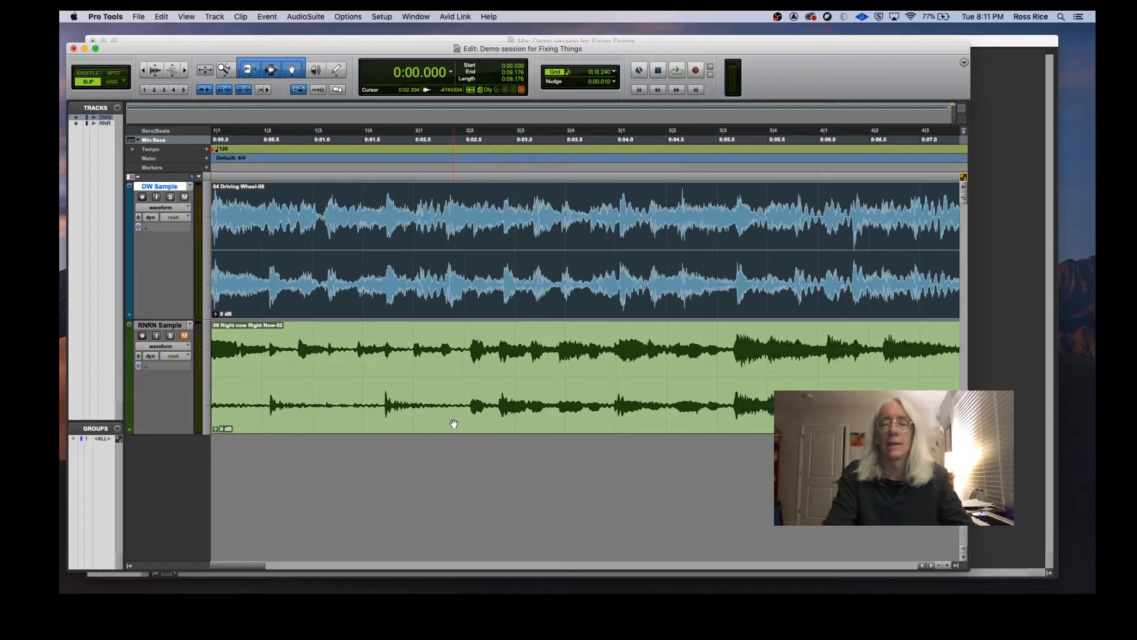
left_click(143, 71)
left_click(142, 71)
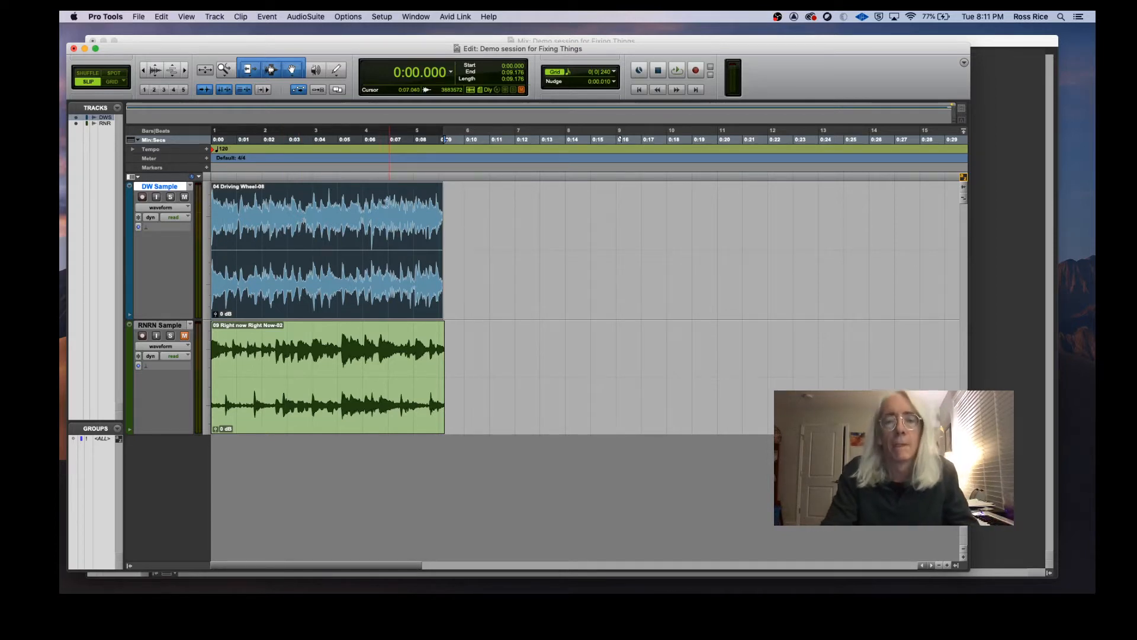
left_click(267, 16)
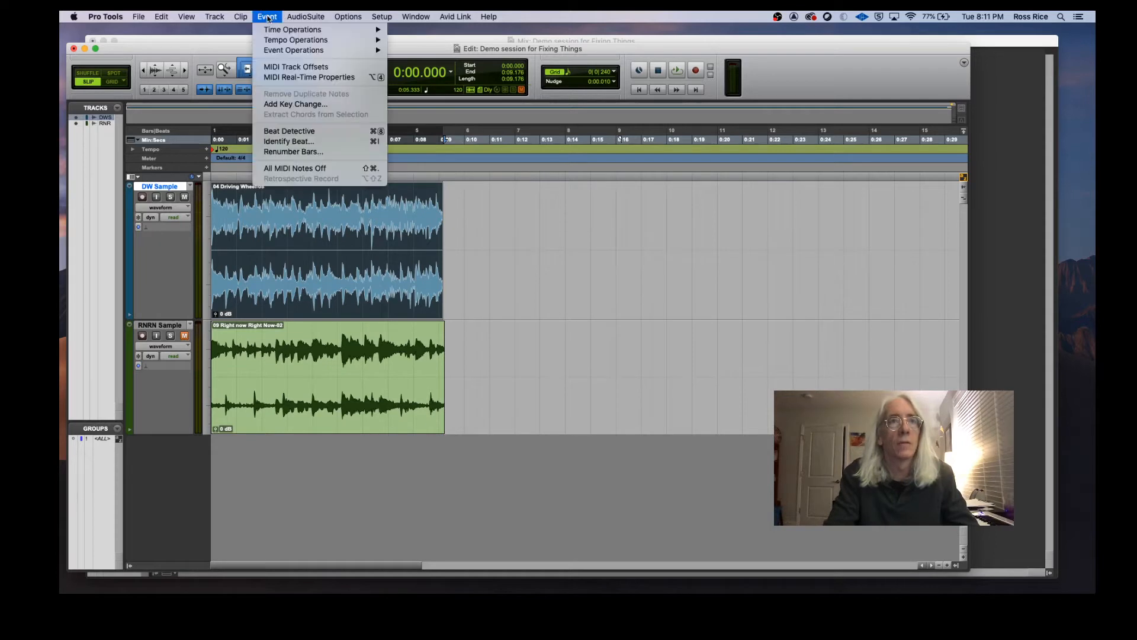
left_click(295, 143)
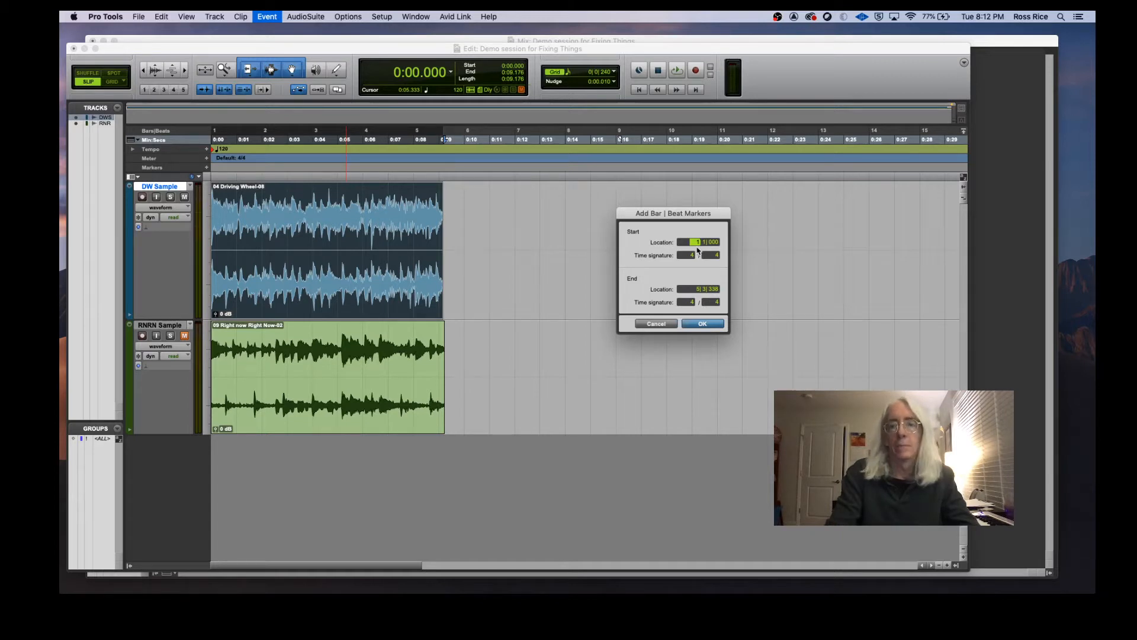
left_click(704, 289)
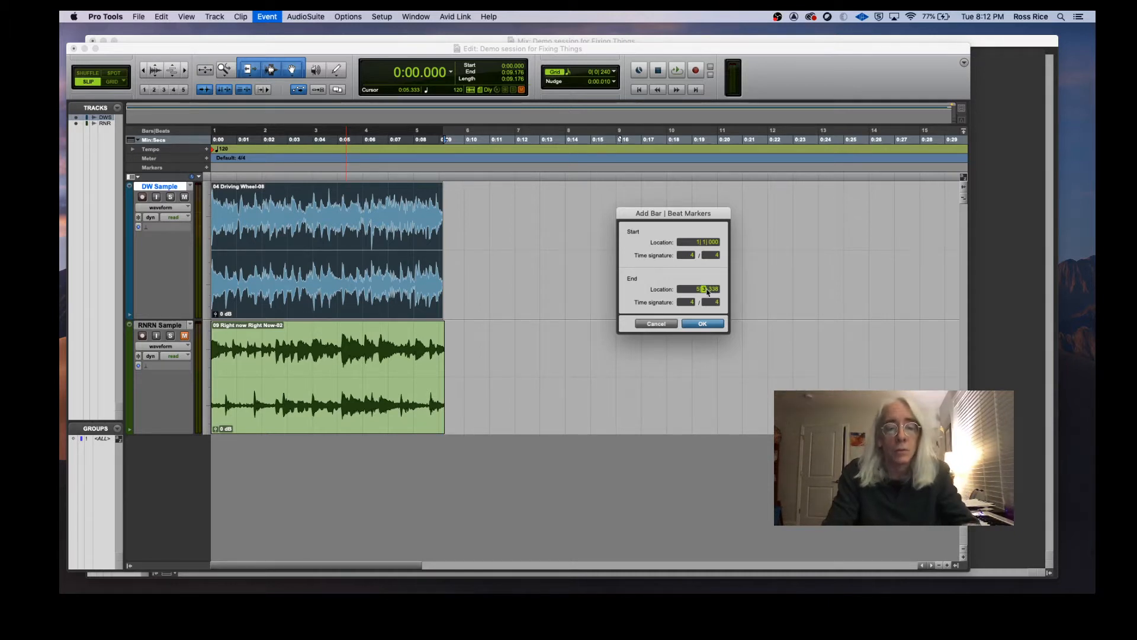
type("1")
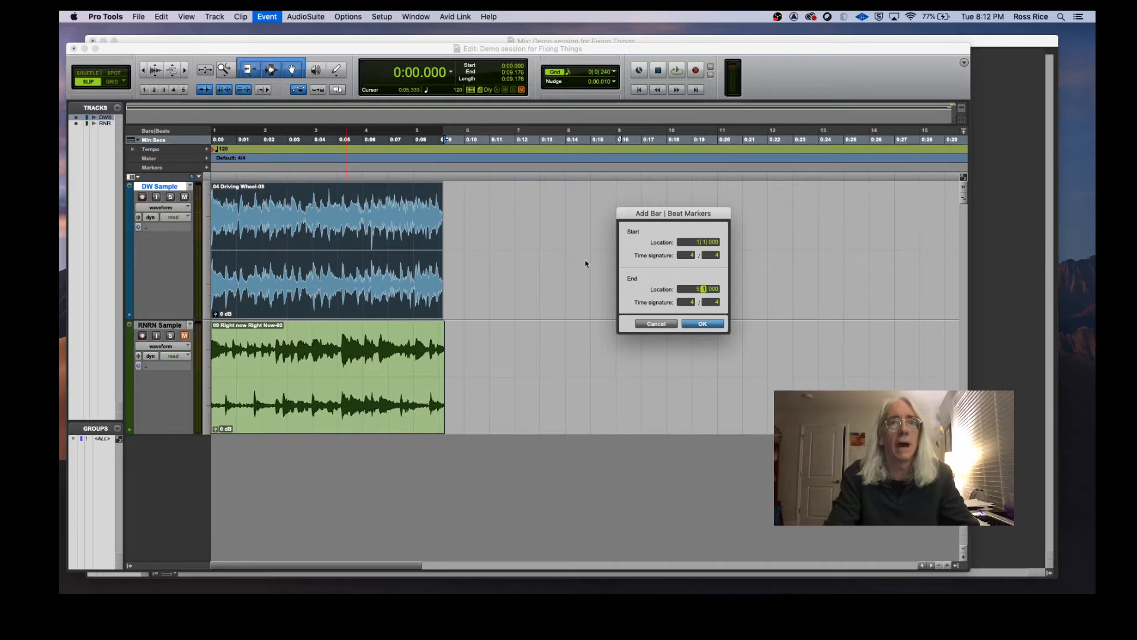
left_click(712, 326)
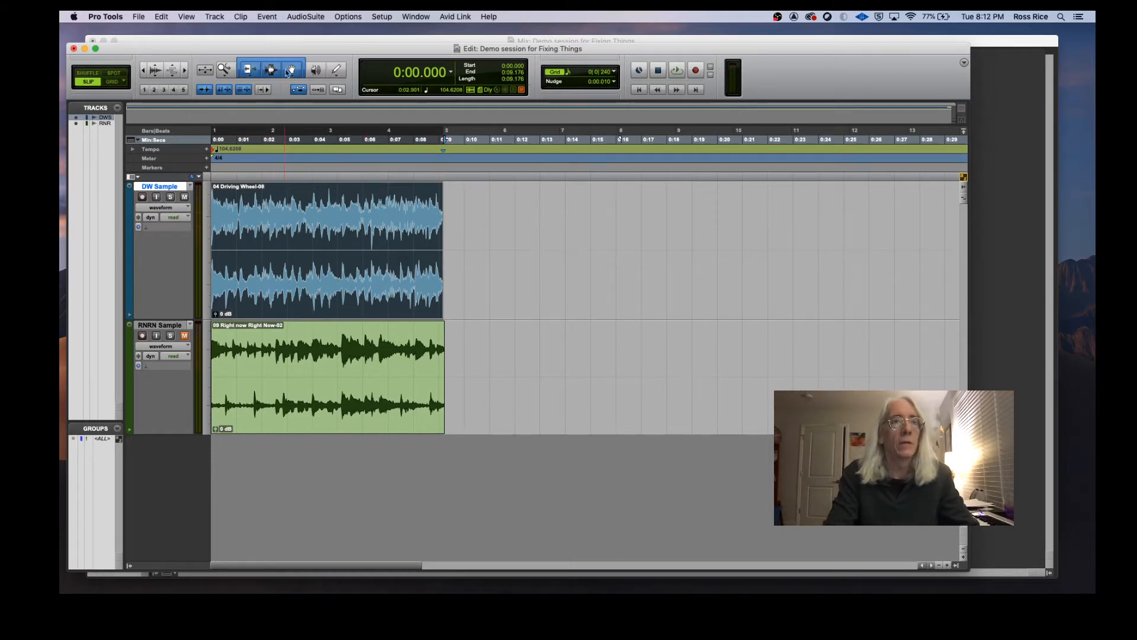
Step: Switch the edit mode to Grid and choose the Trim tool
left_click_drag(275, 51, 291, 49)
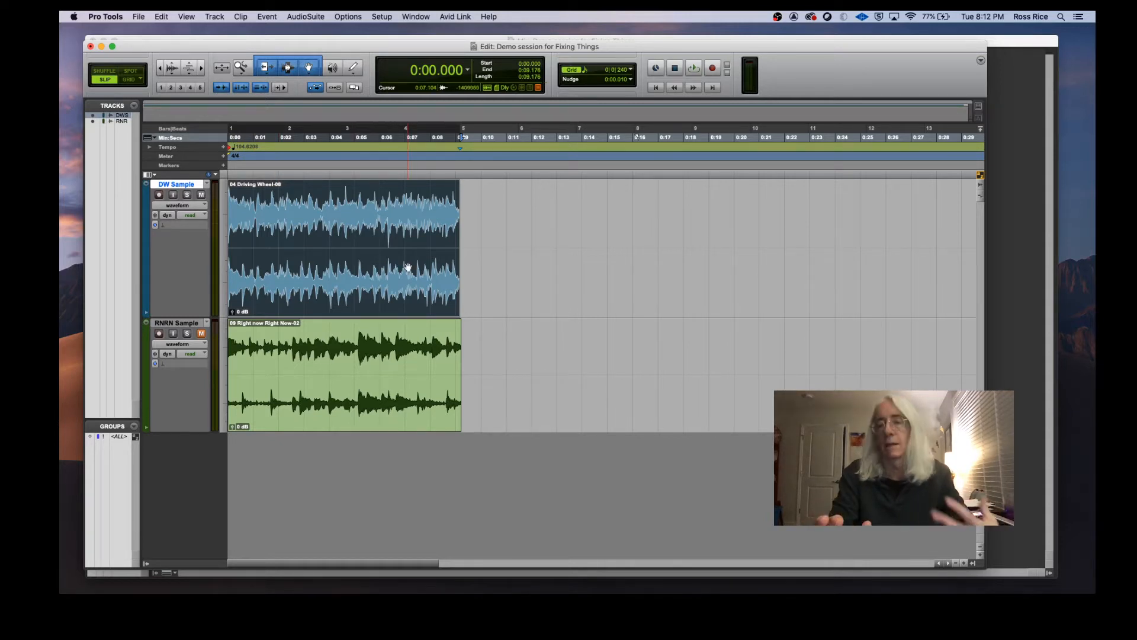
key("F4")
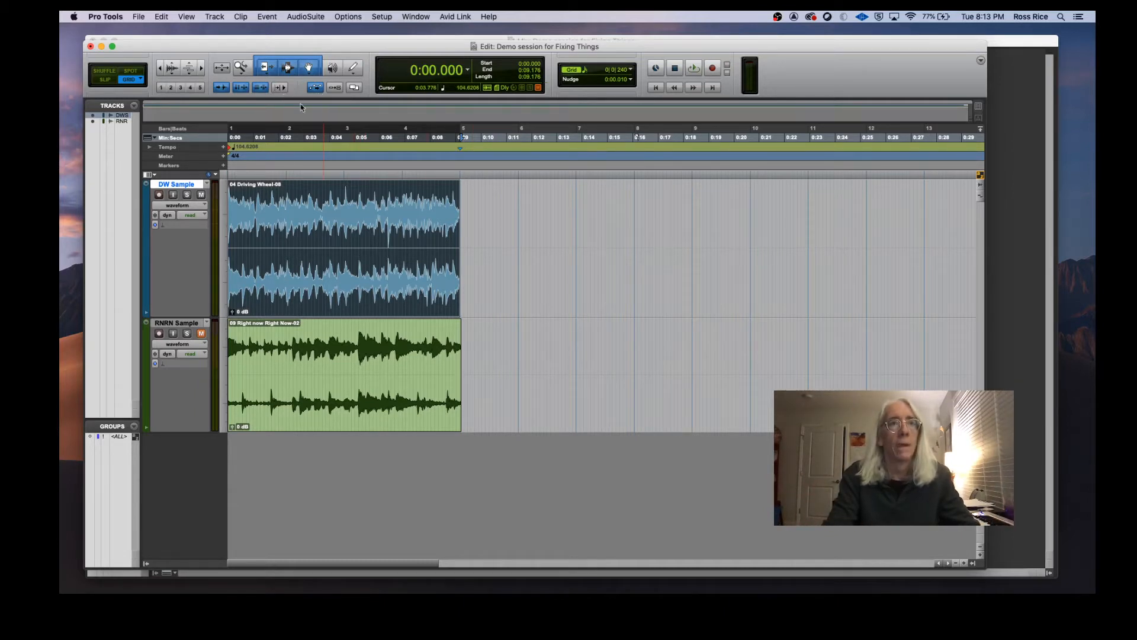
left_click(266, 75)
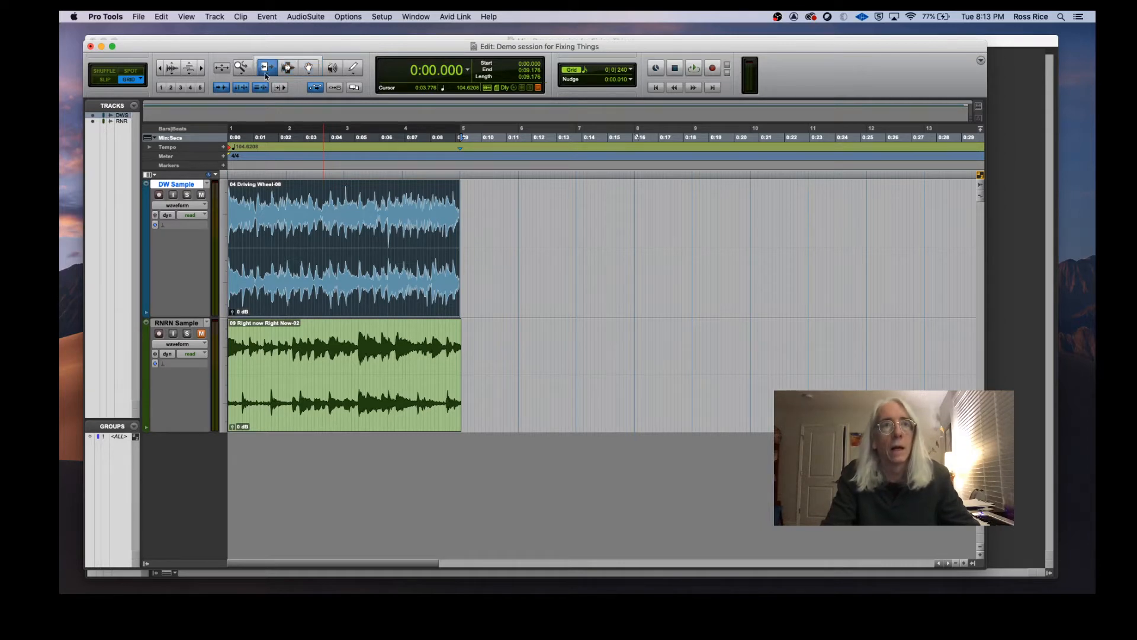
Step: Try extending the DW Sample clip by Loop-trimming its end across the timeline, then undo the loop
left_click(267, 75)
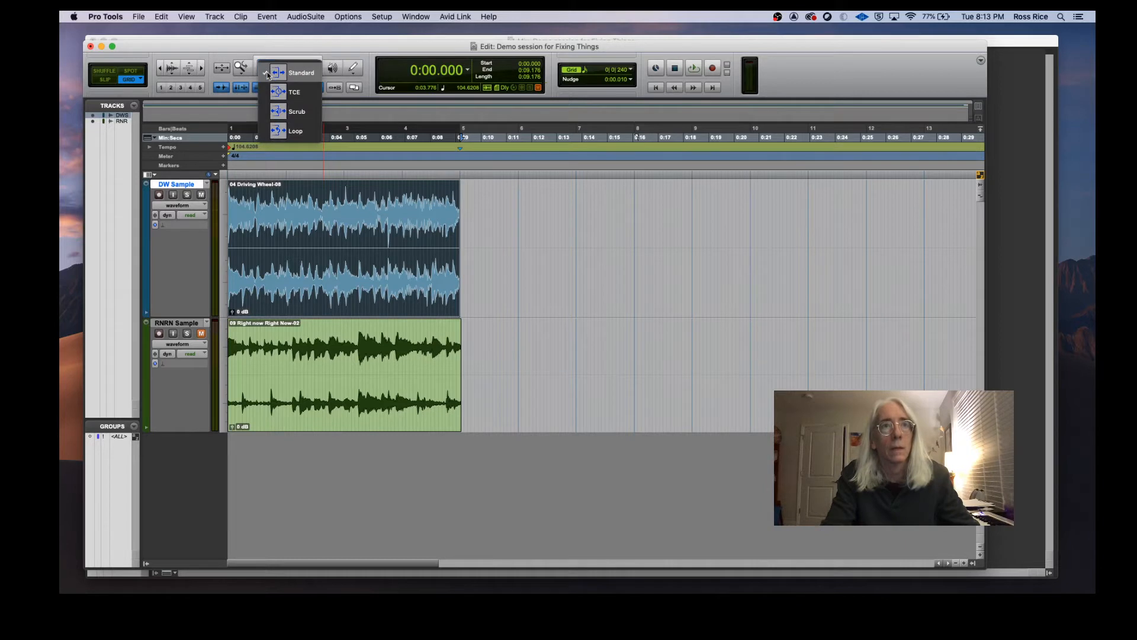
left_click(283, 131)
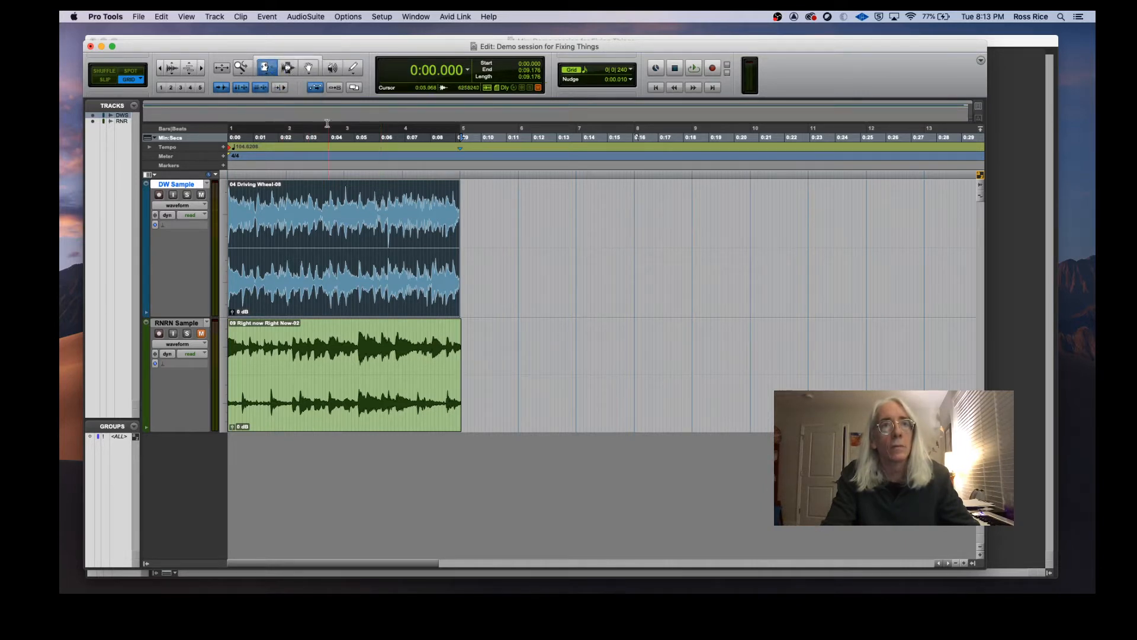
left_click(160, 69)
left_click(160, 69)
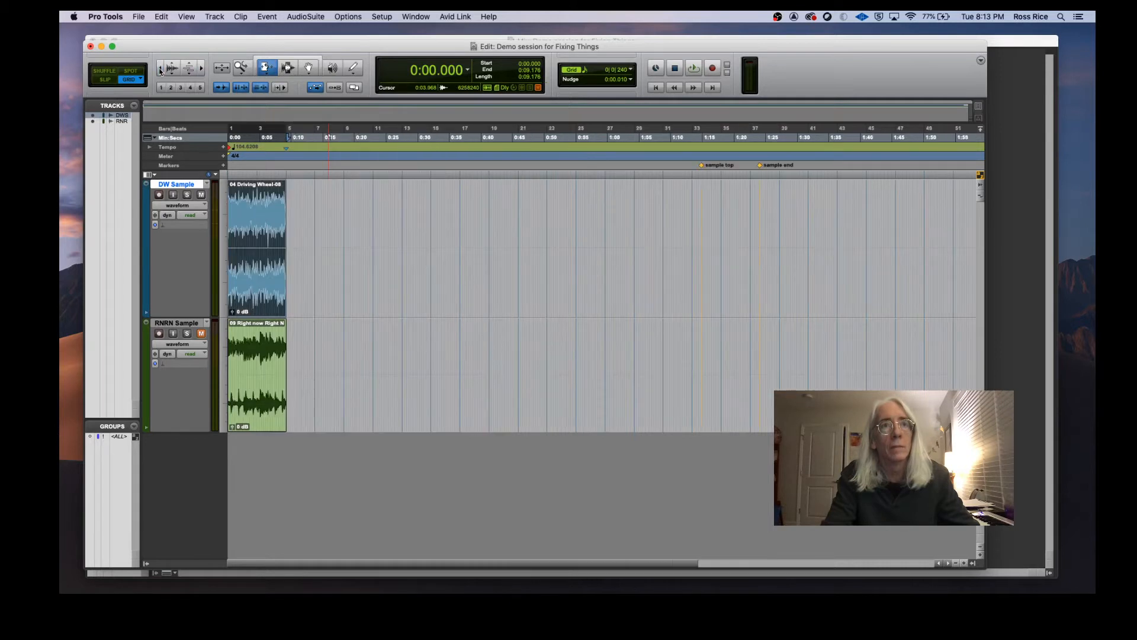
left_click_drag(283, 237, 951, 223)
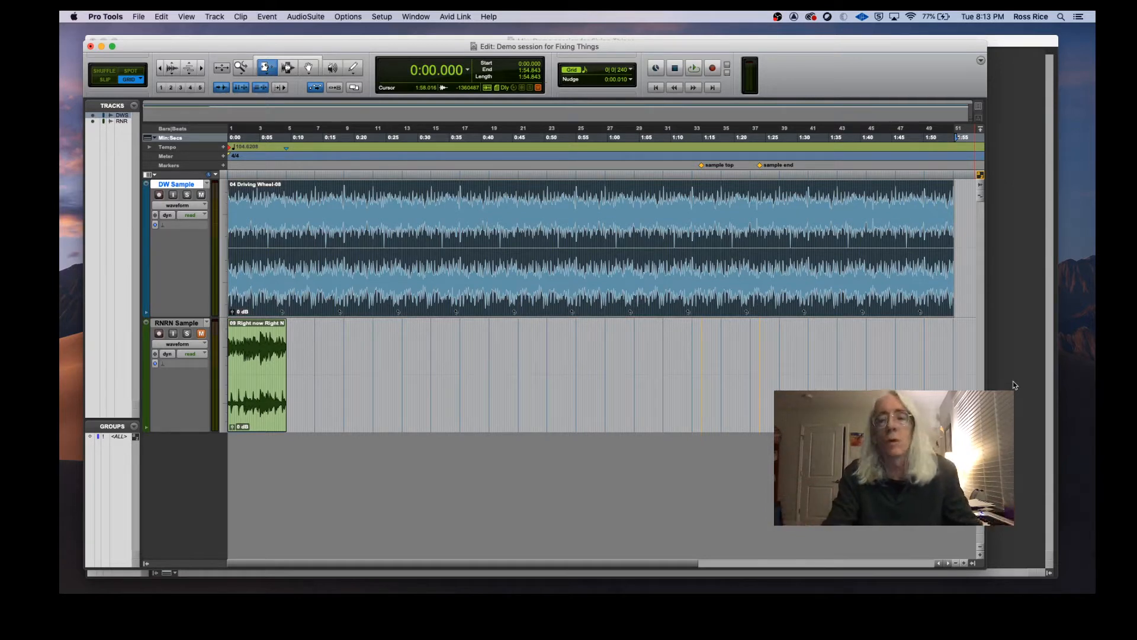
key("super+z")
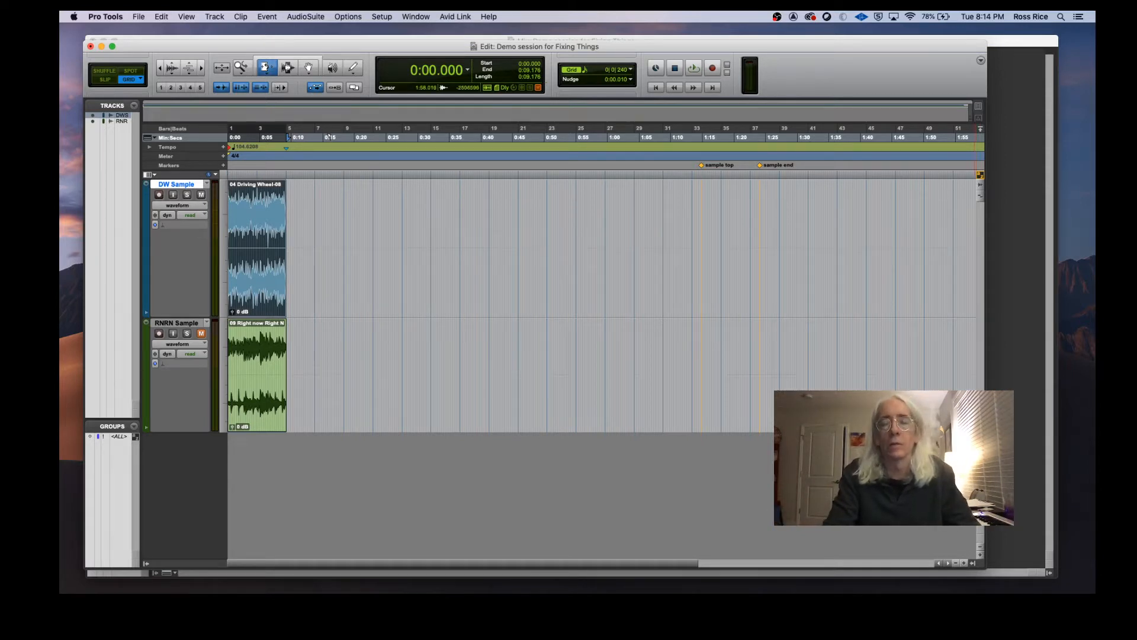
Step: Select the DW Sample clip and apply a constant tempo of 104 from 1|1|000 to 5|1|000 with Tempo Operations
left_click(202, 68)
left_click(202, 68)
left_click(202, 69)
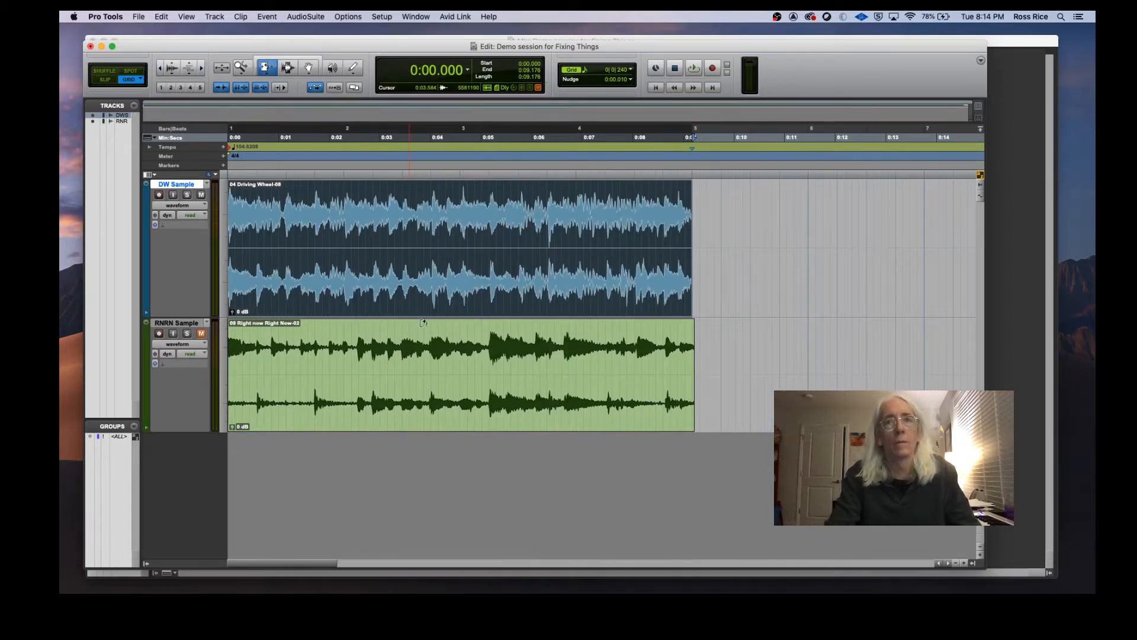
left_click(316, 237)
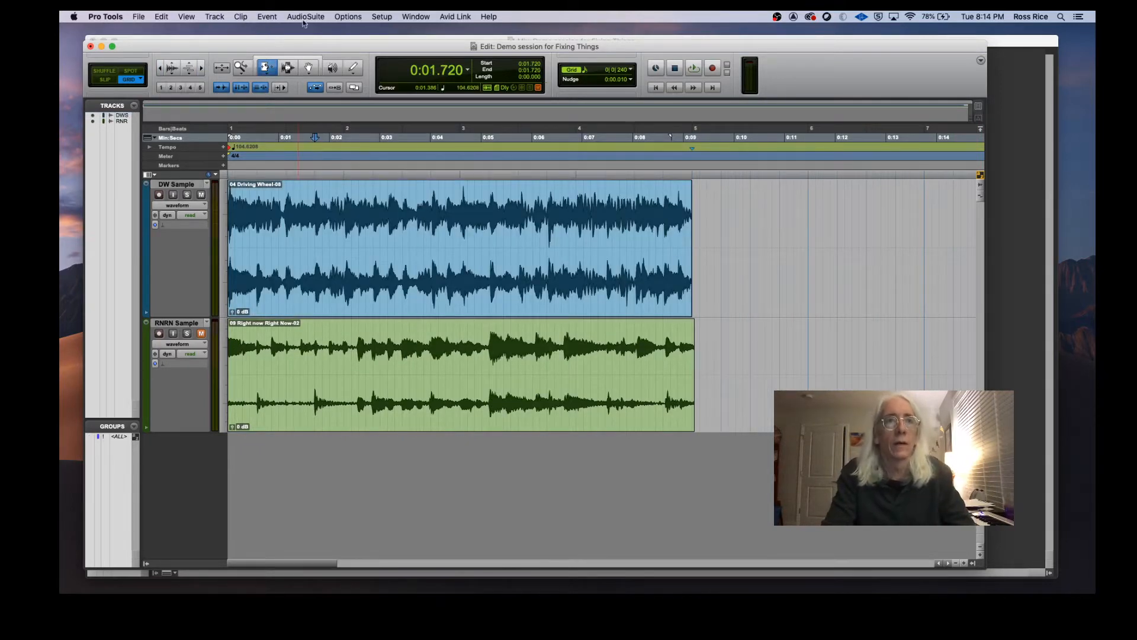
left_click(268, 17)
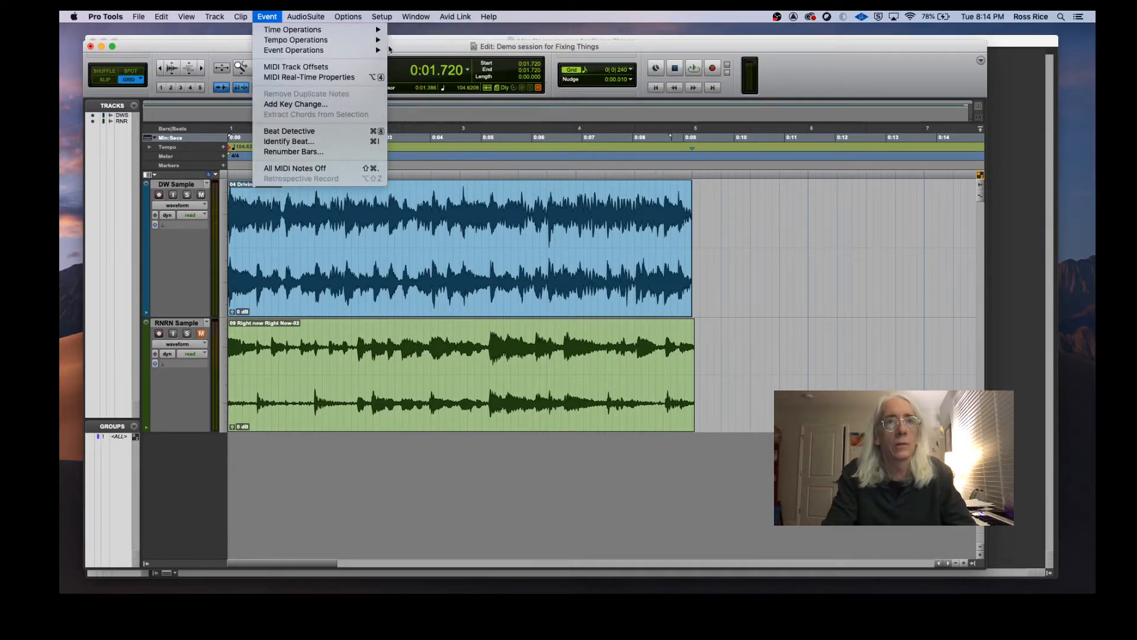
mouse_move(388, 49)
left_click(421, 60)
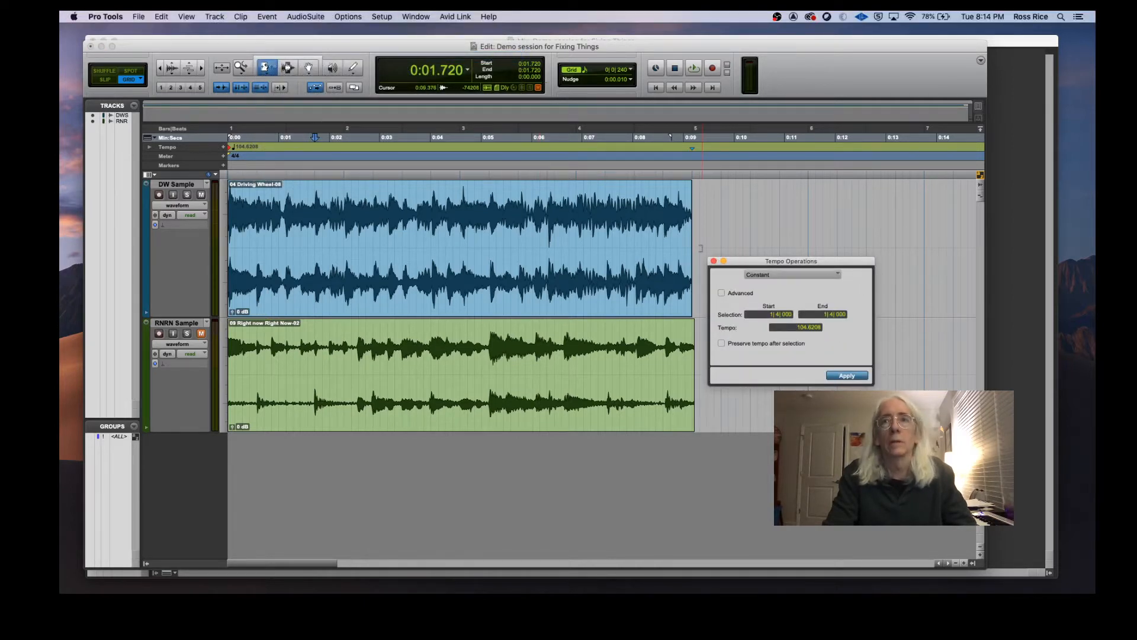
left_click(777, 314)
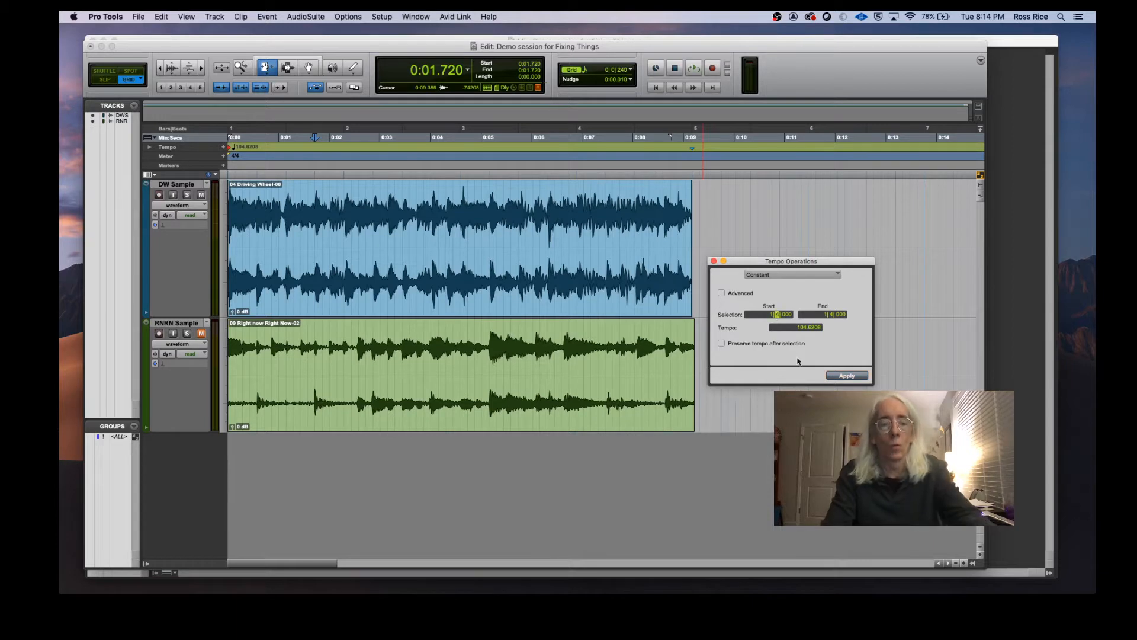
left_click(825, 315)
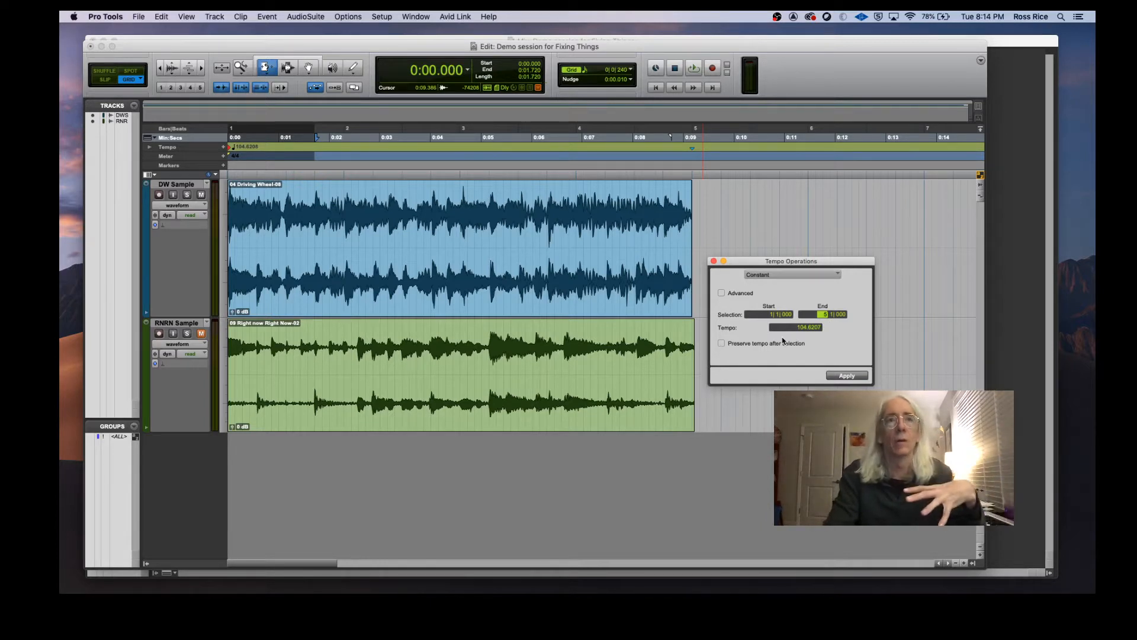
left_click(813, 328)
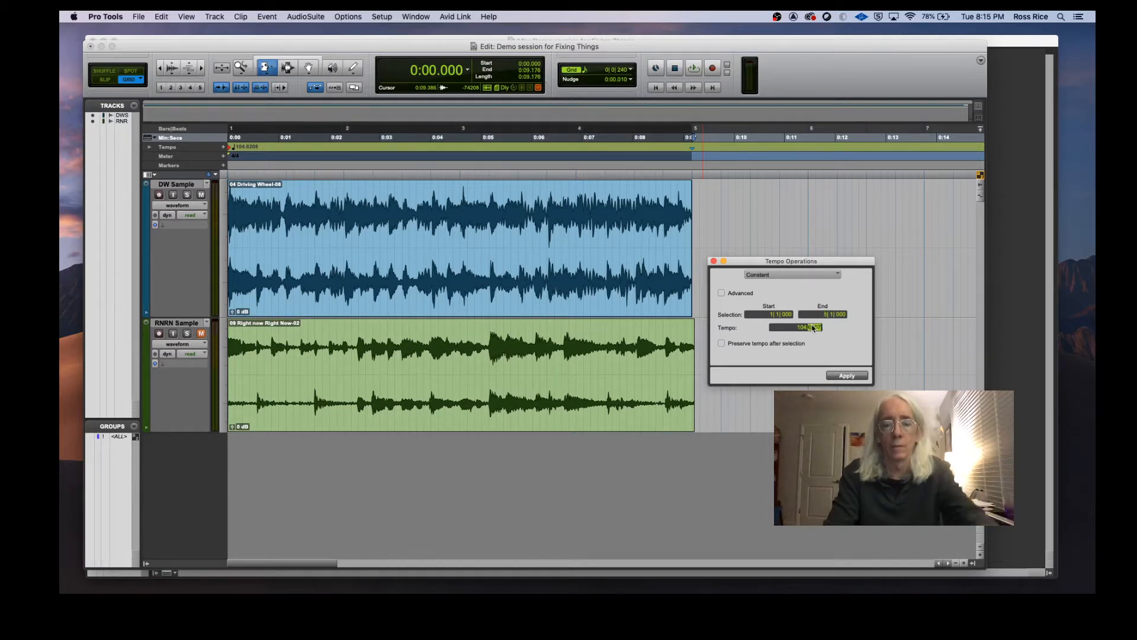
left_click(854, 379)
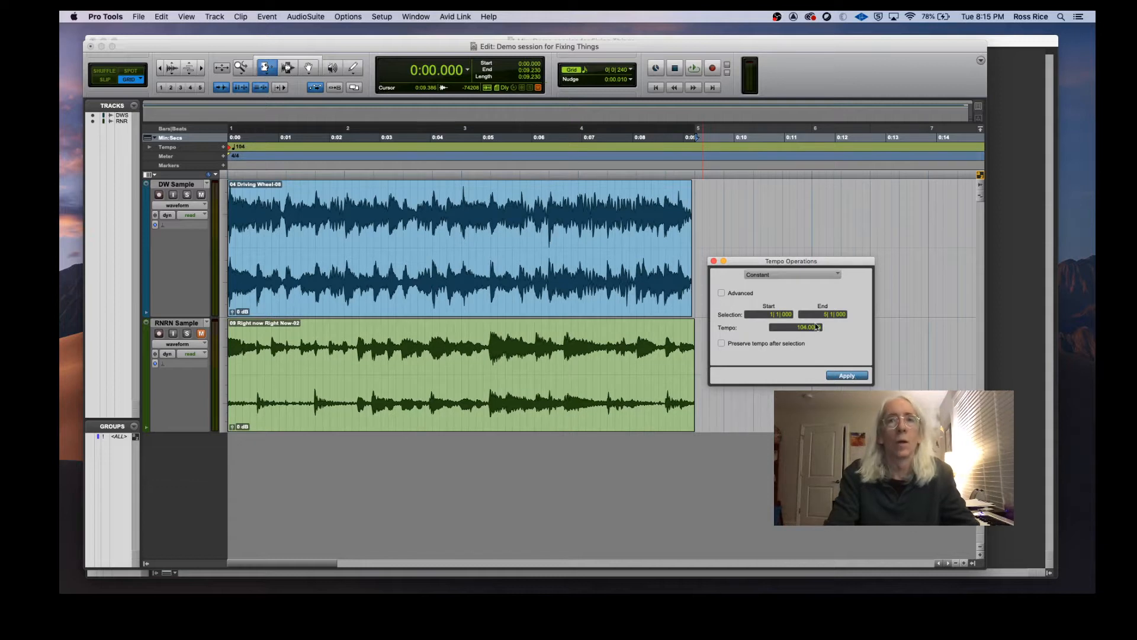
left_click(714, 261)
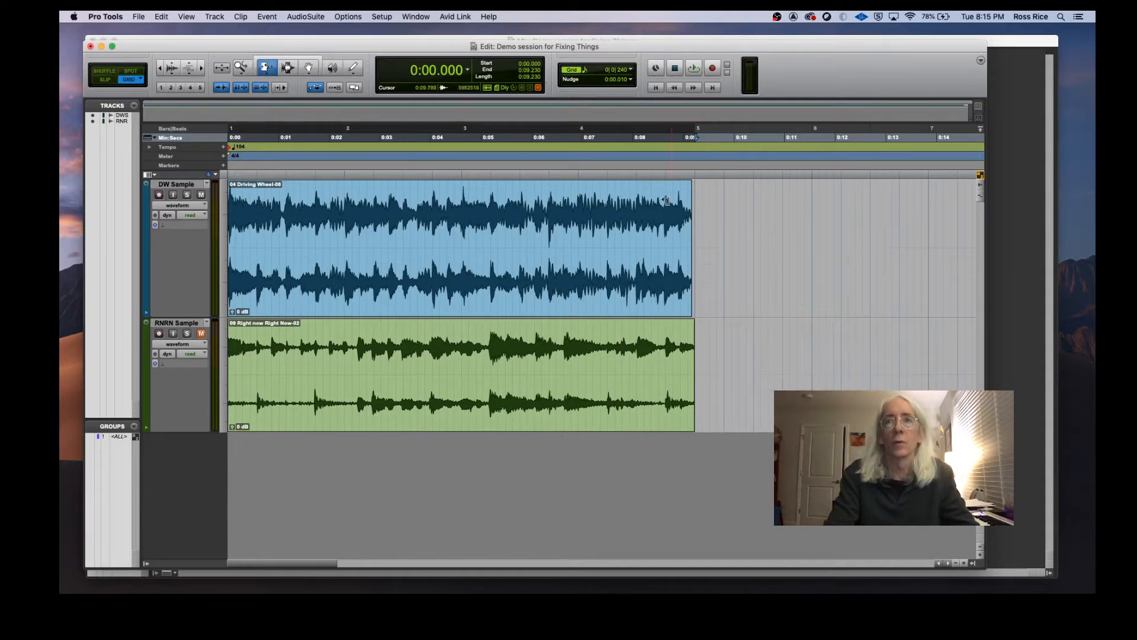
Step: Set the DW Sample track's Elastic Audio plug-in to Polyphonic
left_click(696, 169)
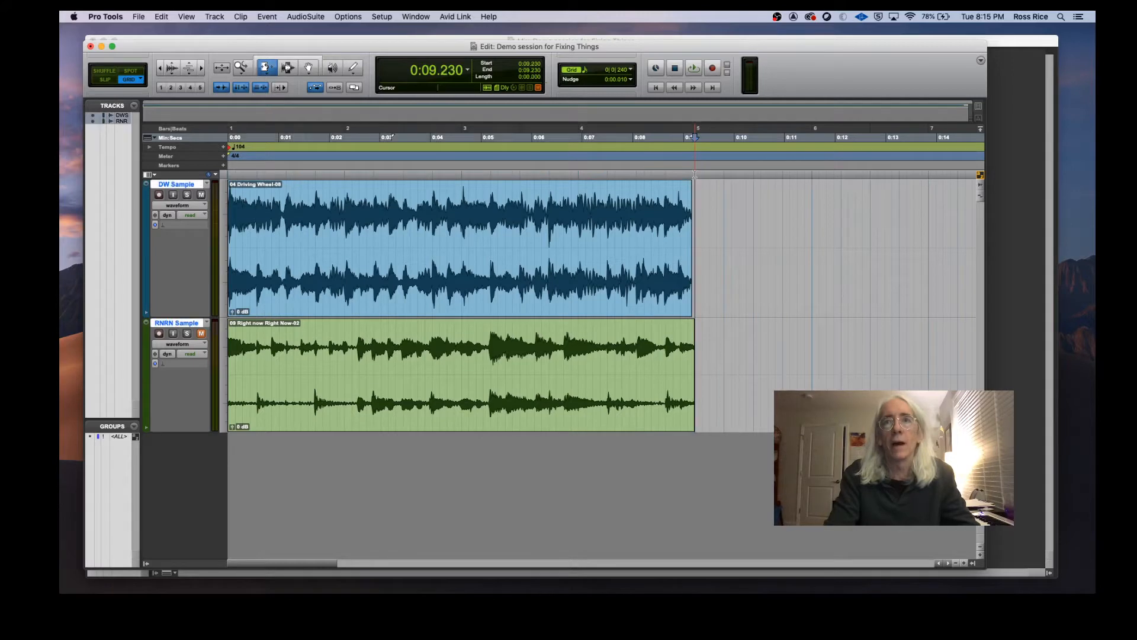
left_click(201, 69)
left_click(200, 70)
left_click(200, 70)
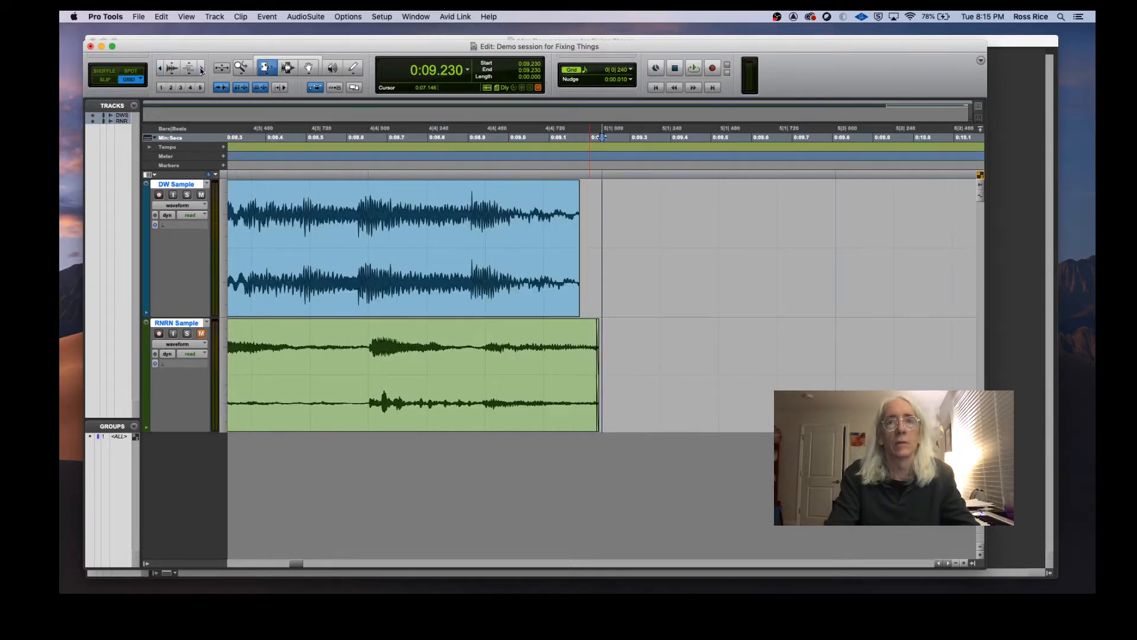
left_click(160, 70)
left_click(200, 69)
left_click(200, 69)
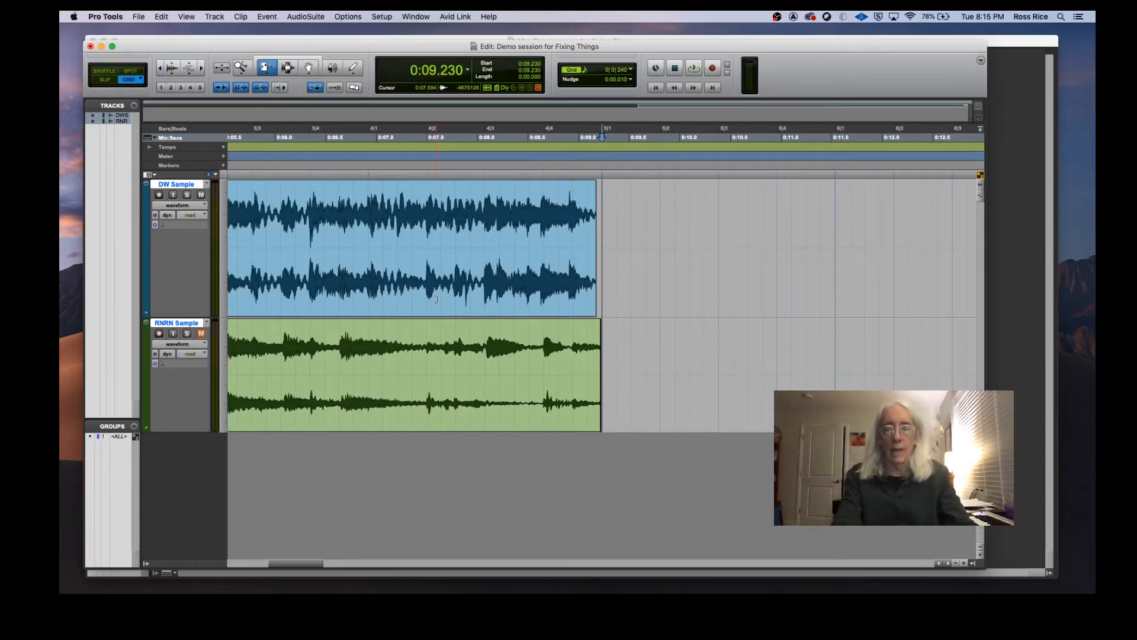
double_click(396, 264)
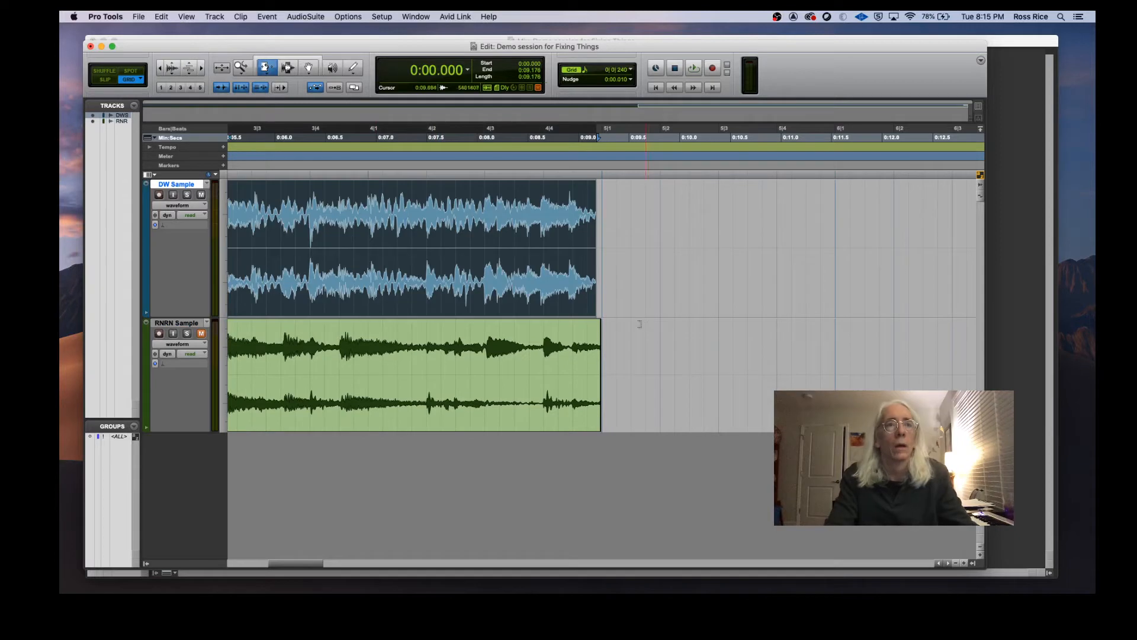
left_click(165, 227)
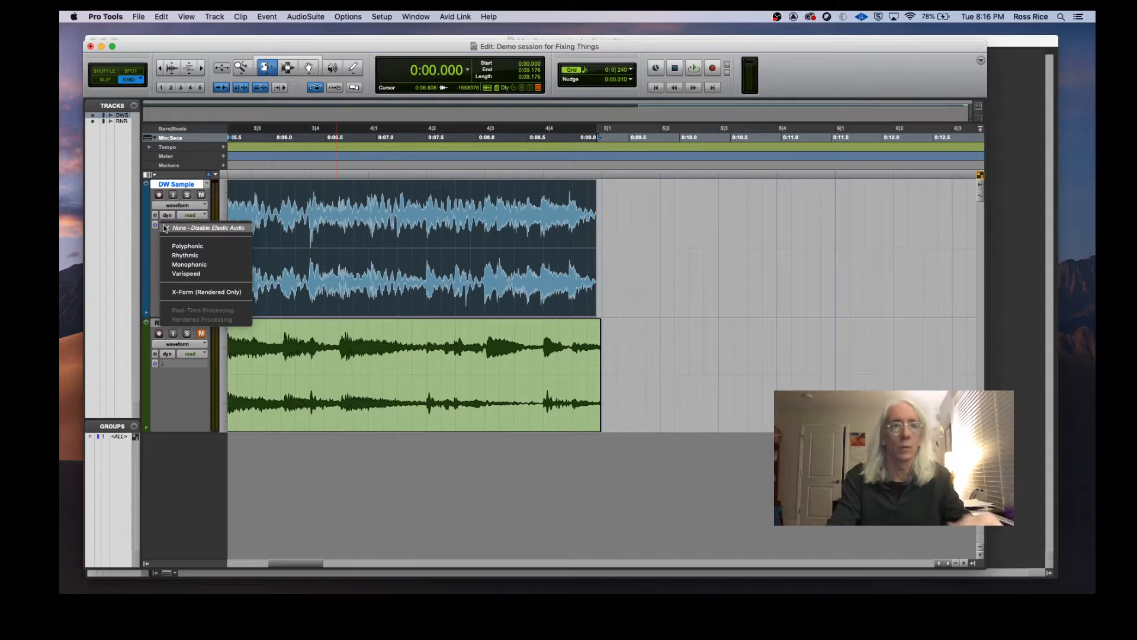
left_click(192, 247)
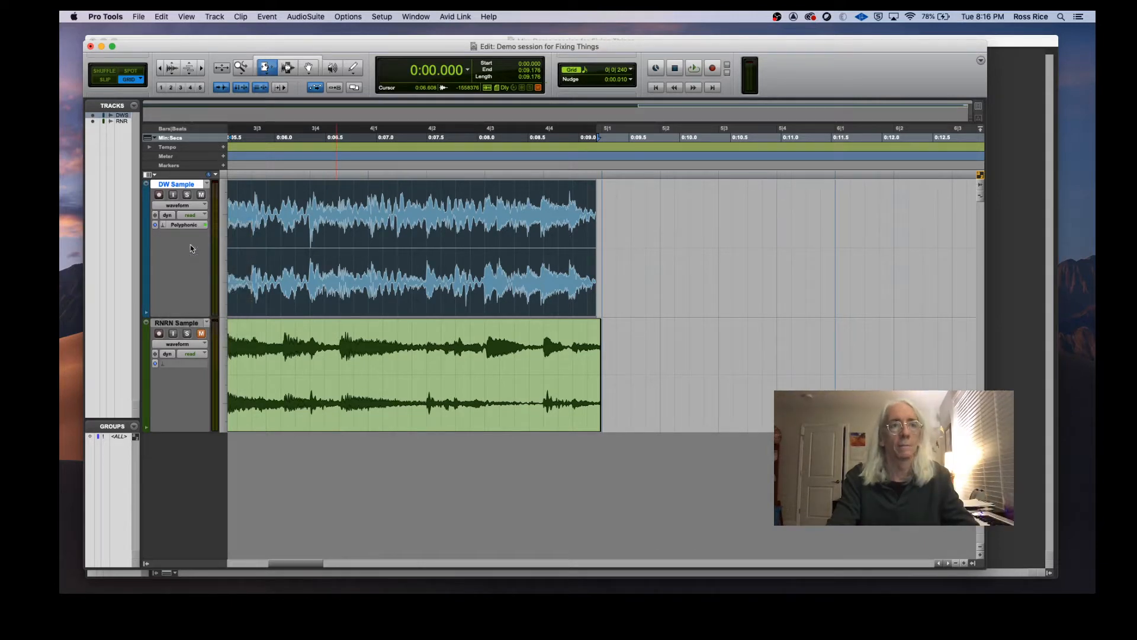
Step: Switch the Trim tool to its TCE mode and select the DW Sample clip
left_click(267, 70)
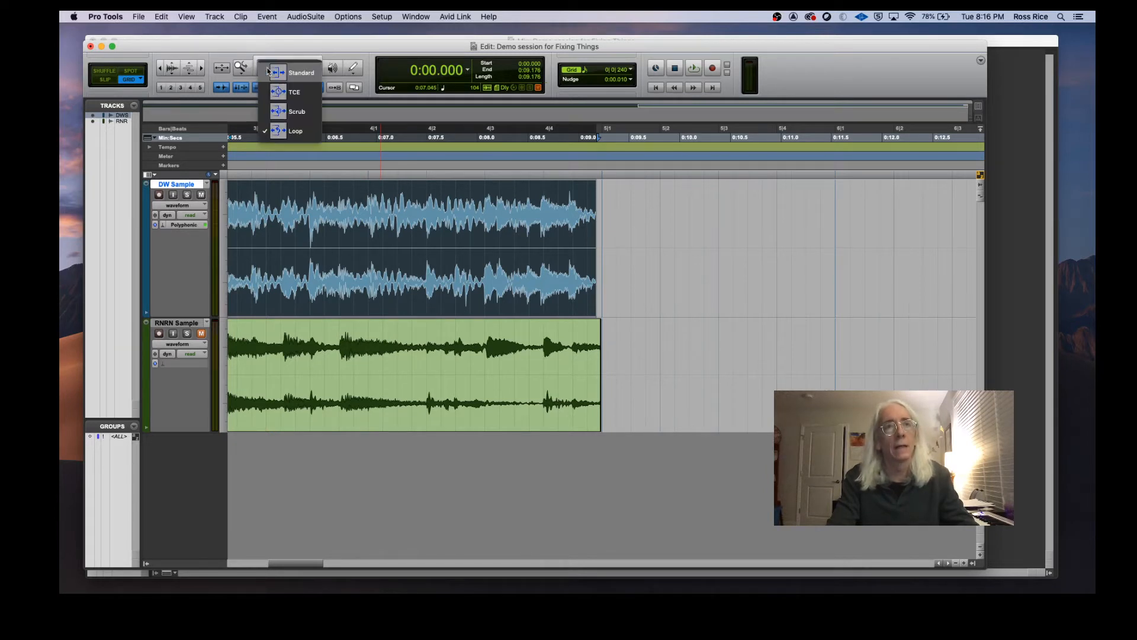
left_click(267, 72)
left_click(276, 91)
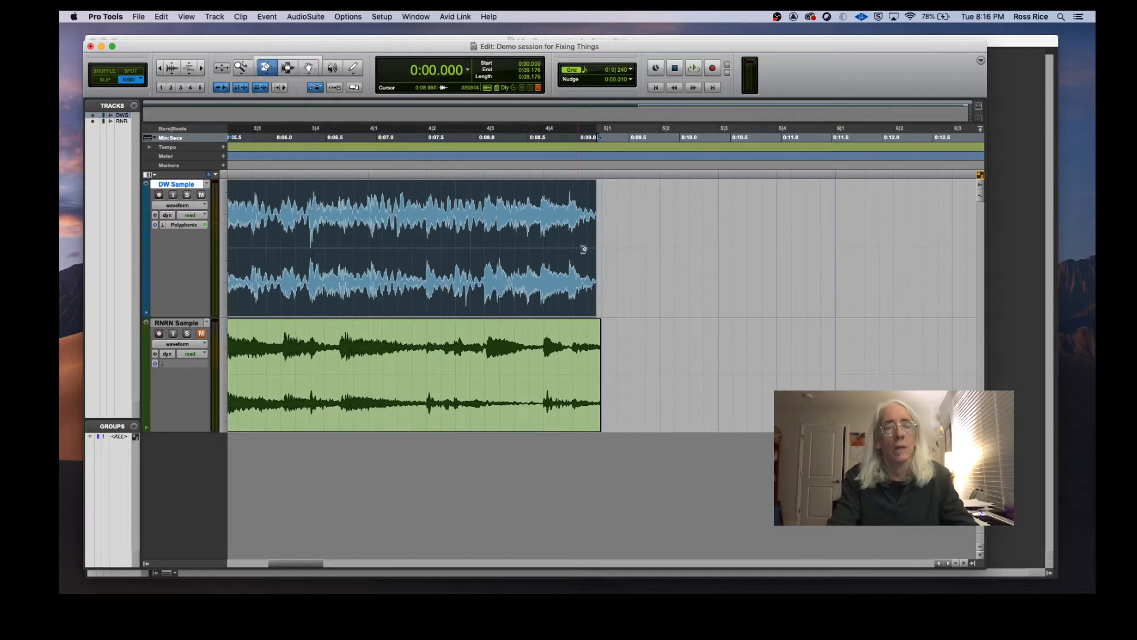
left_click(551, 231)
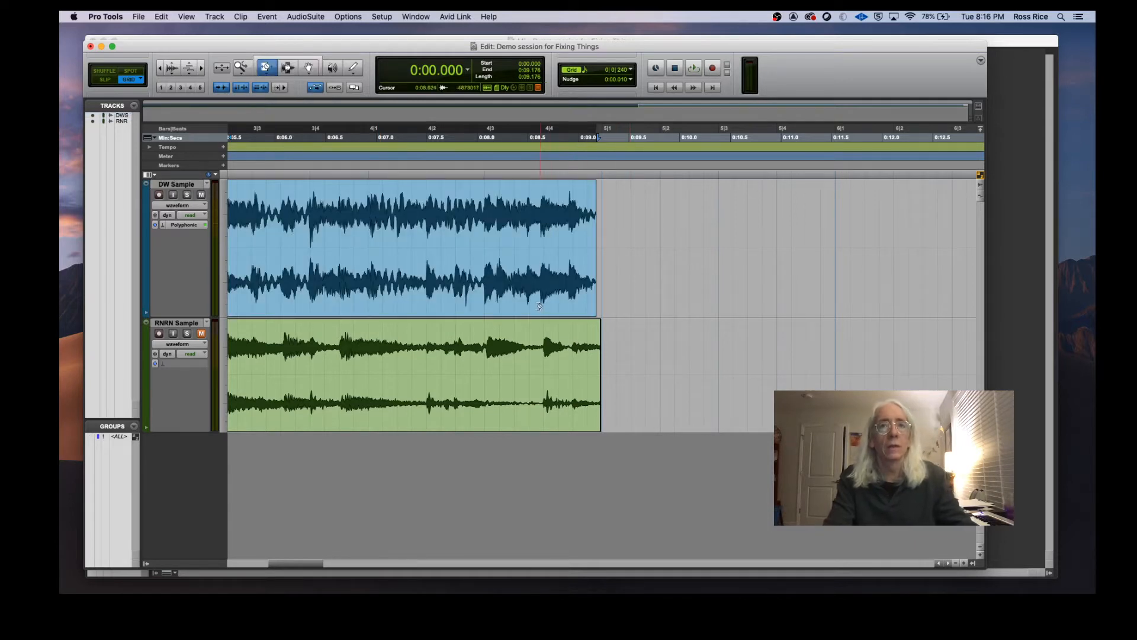
Step: Select the DW Sample clip with the Grabber tool and play the session from the start
left_click(308, 68)
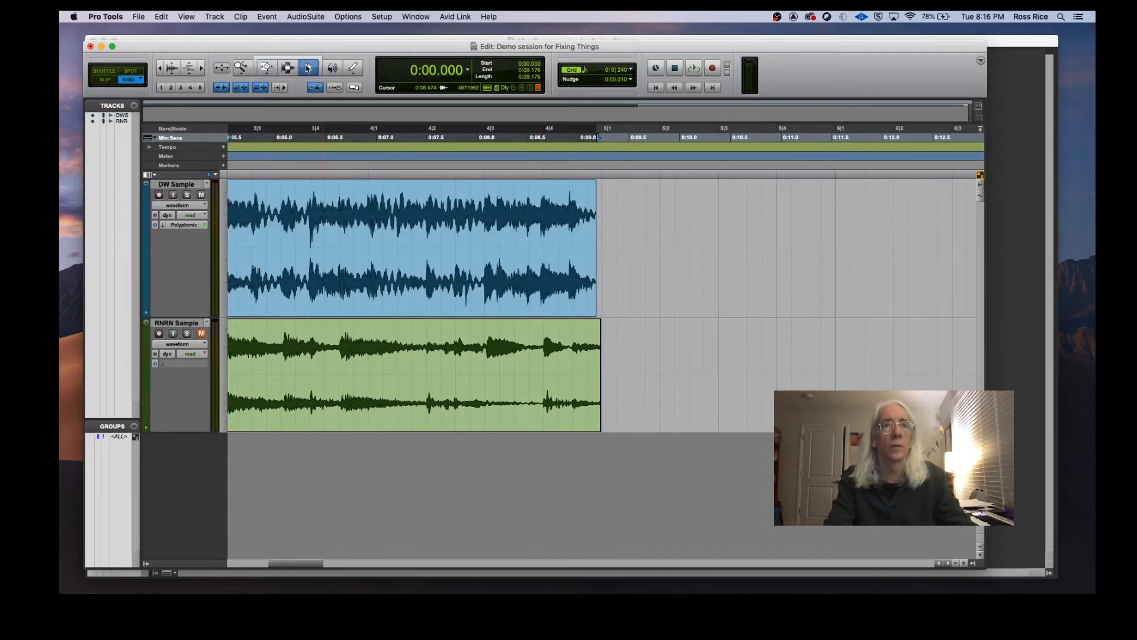
left_click(388, 309)
key("Return")
key("space")
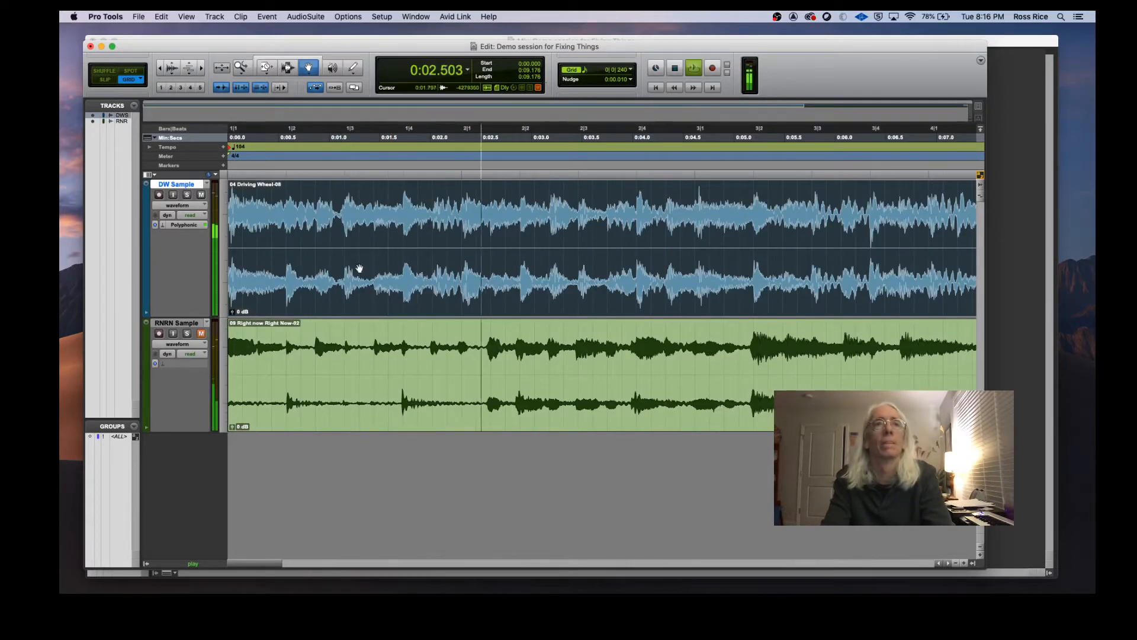
left_click(159, 68)
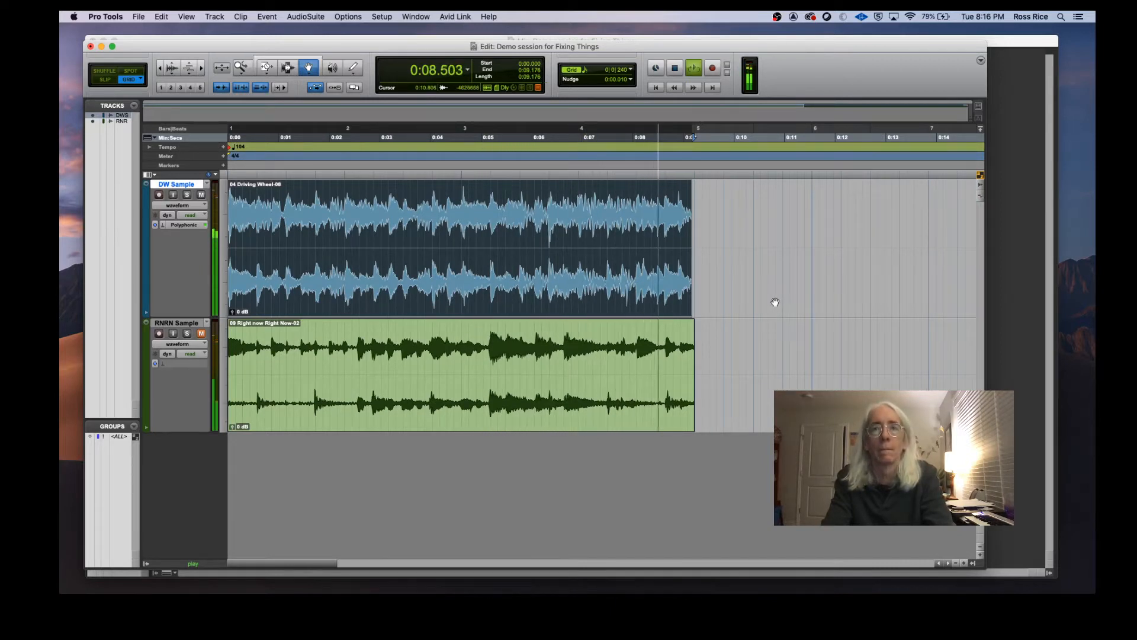
key("space")
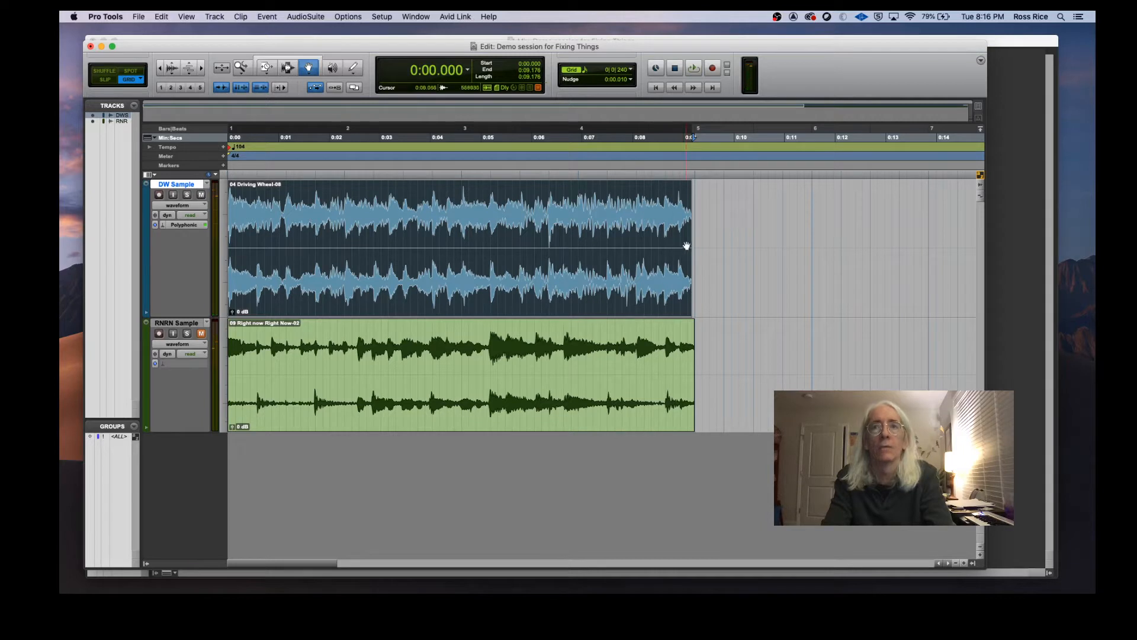
Step: Stretch the DW Sample clip's end to the bar 5 gridline with the TCE Trim tool and play it back
left_click(269, 69)
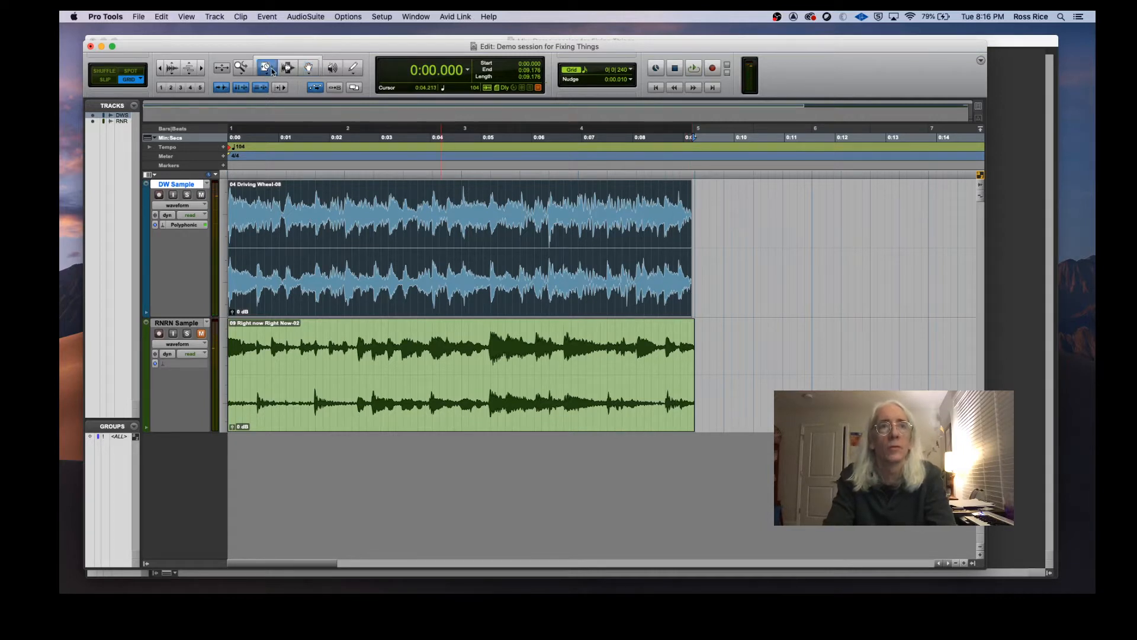
left_click(271, 69)
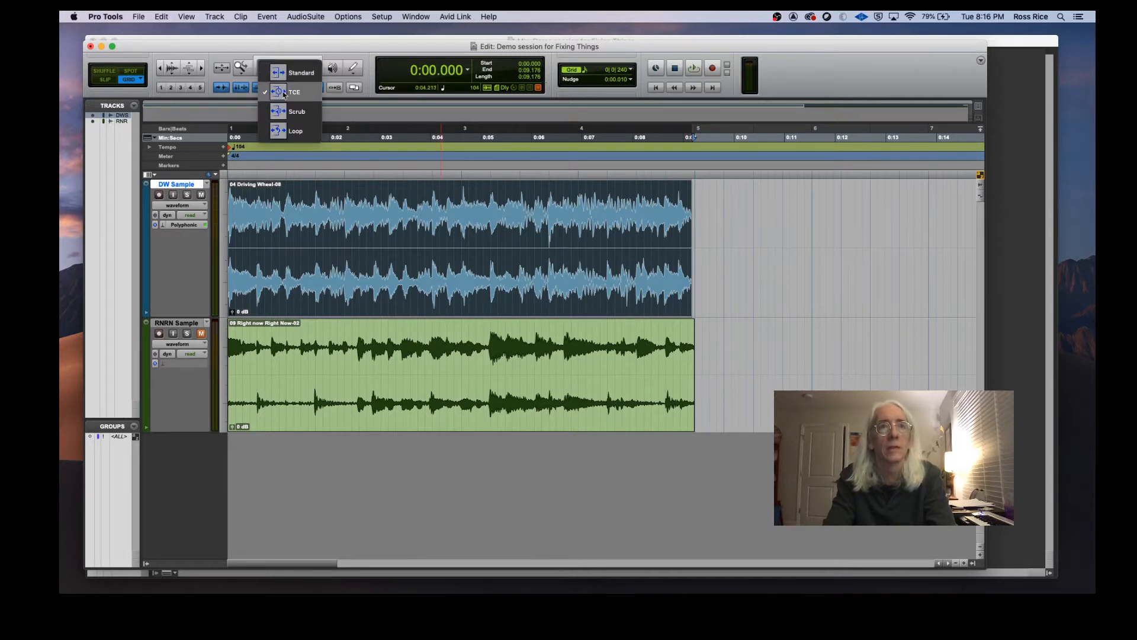
left_click(688, 250)
left_click_drag(690, 246, 695, 244)
key("space")
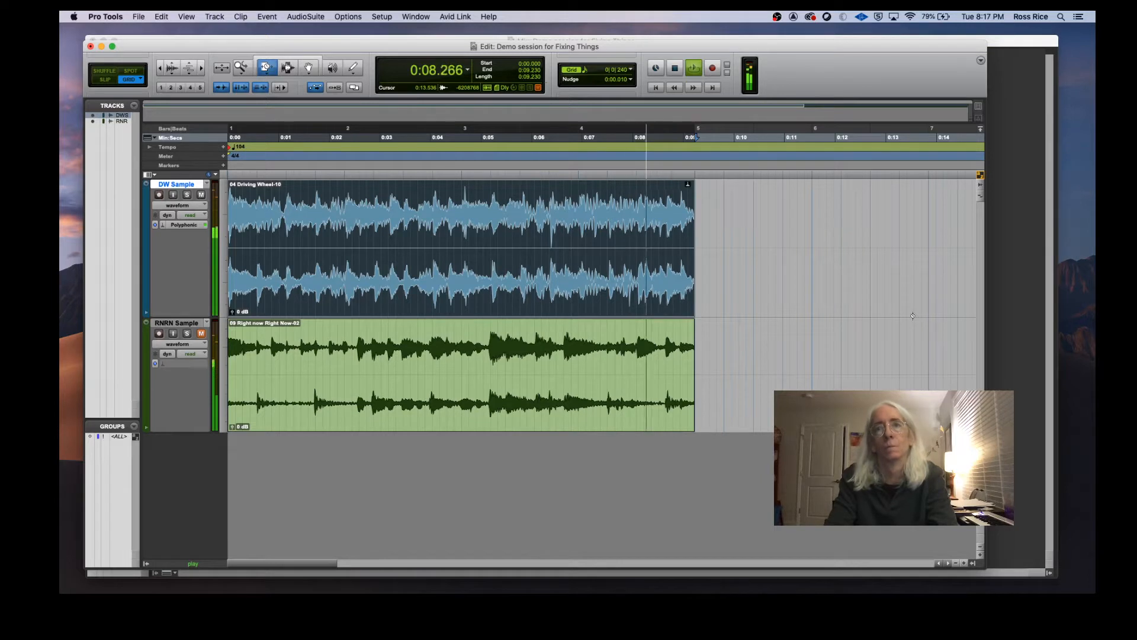
key("space")
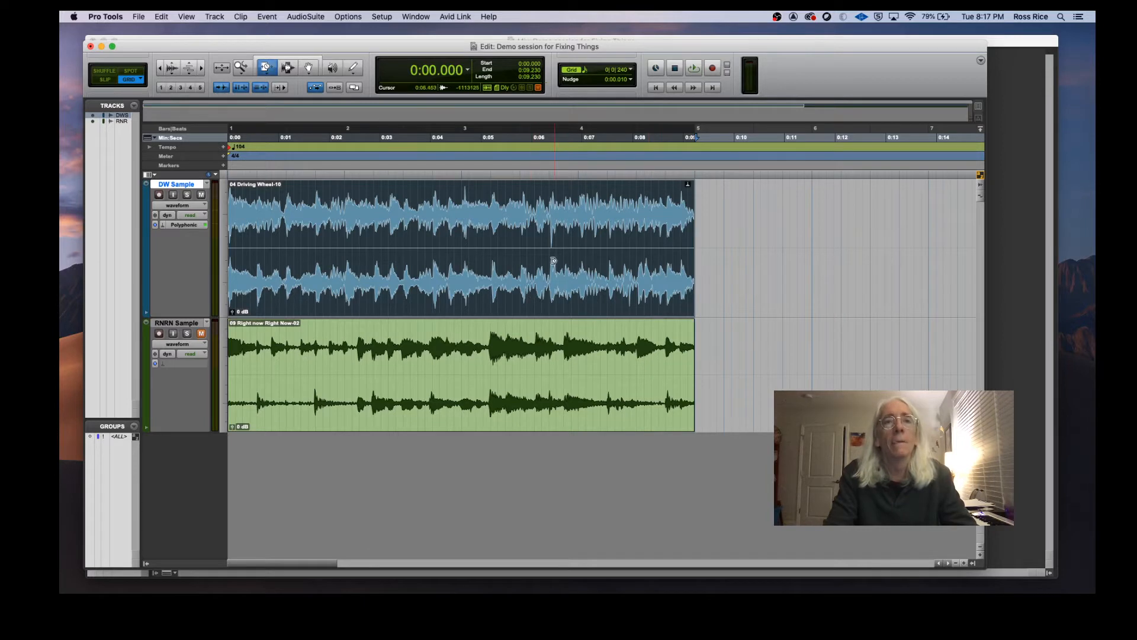
Step: Select the RNRN Sample clip, mute the DW Sample track while unmuting RNRN Sample, and play it back
left_click(287, 337)
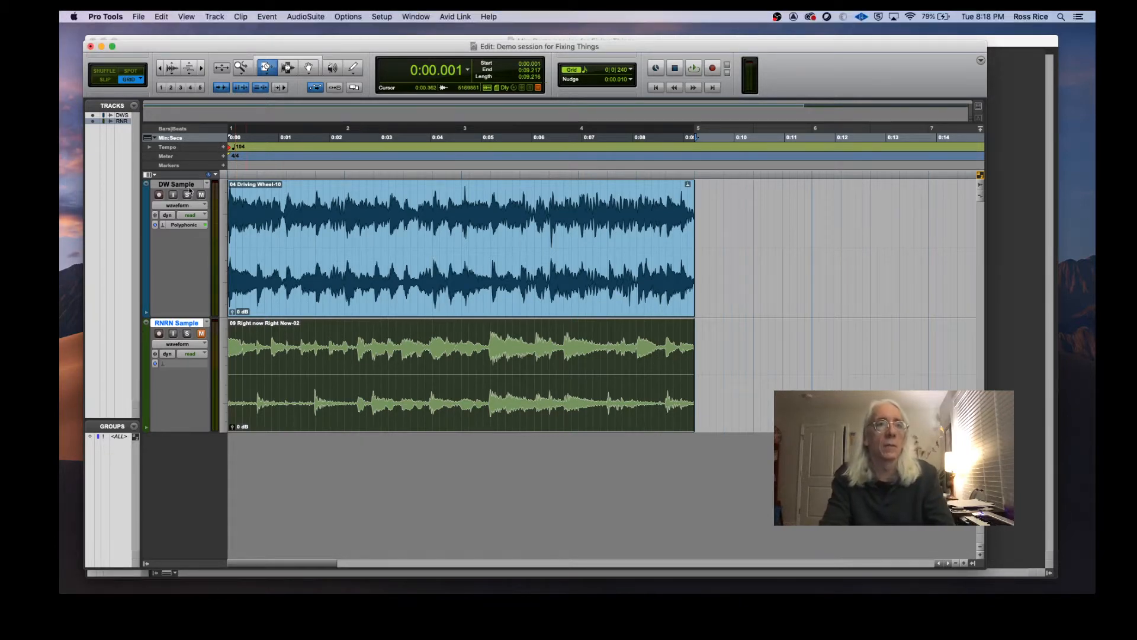
left_click(202, 333)
key("space")
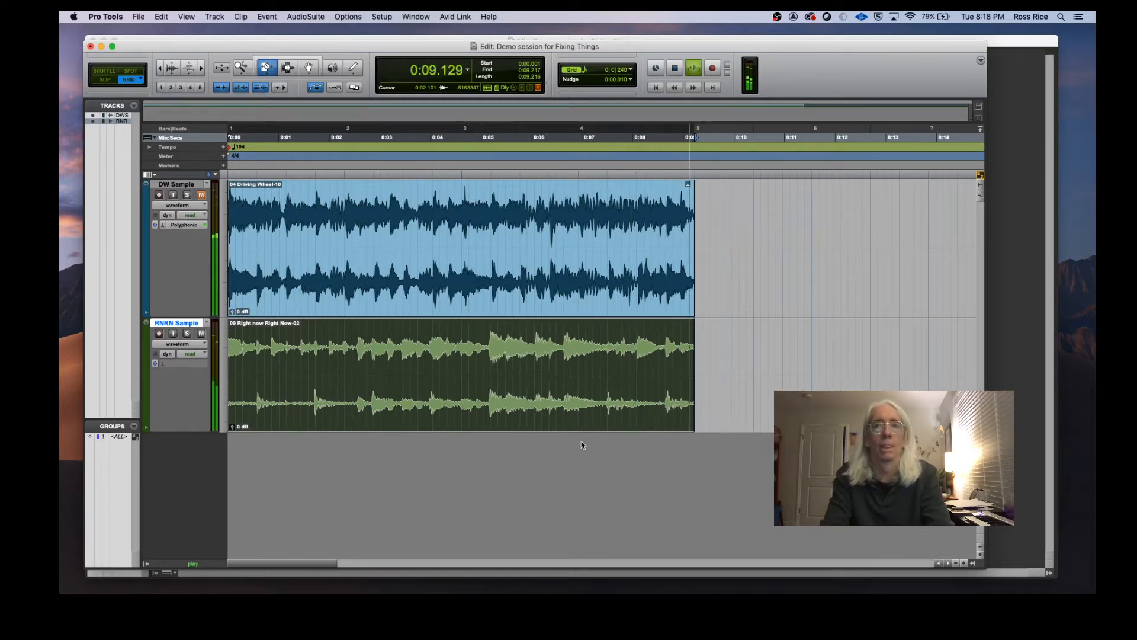
key("space")
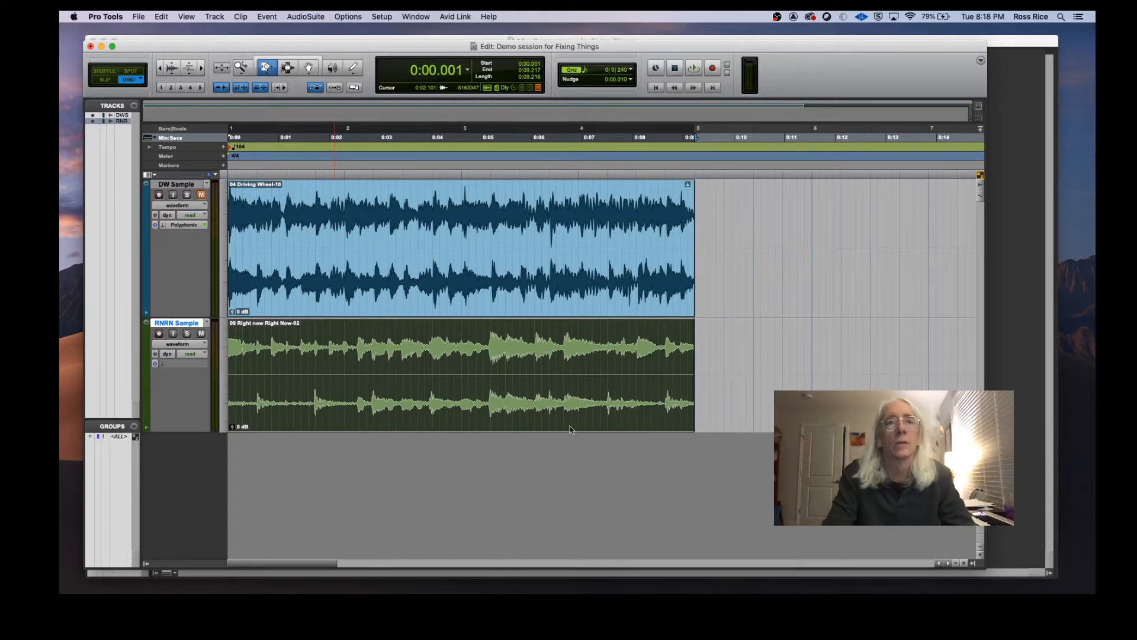
left_click_drag(693, 268, 692, 267)
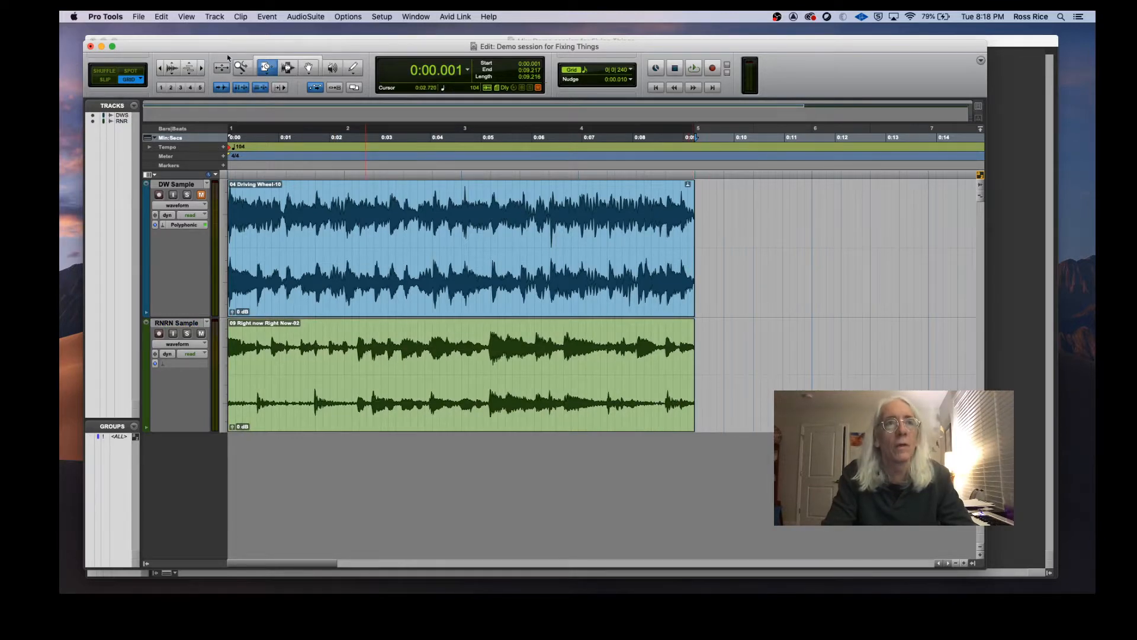
Step: Zoom in on the clip ends and set the RNRN Sample track's Elastic Audio mode to Polyphonic
key("super+bracketright")
key("super+bracketright")
key("super+bracketright")
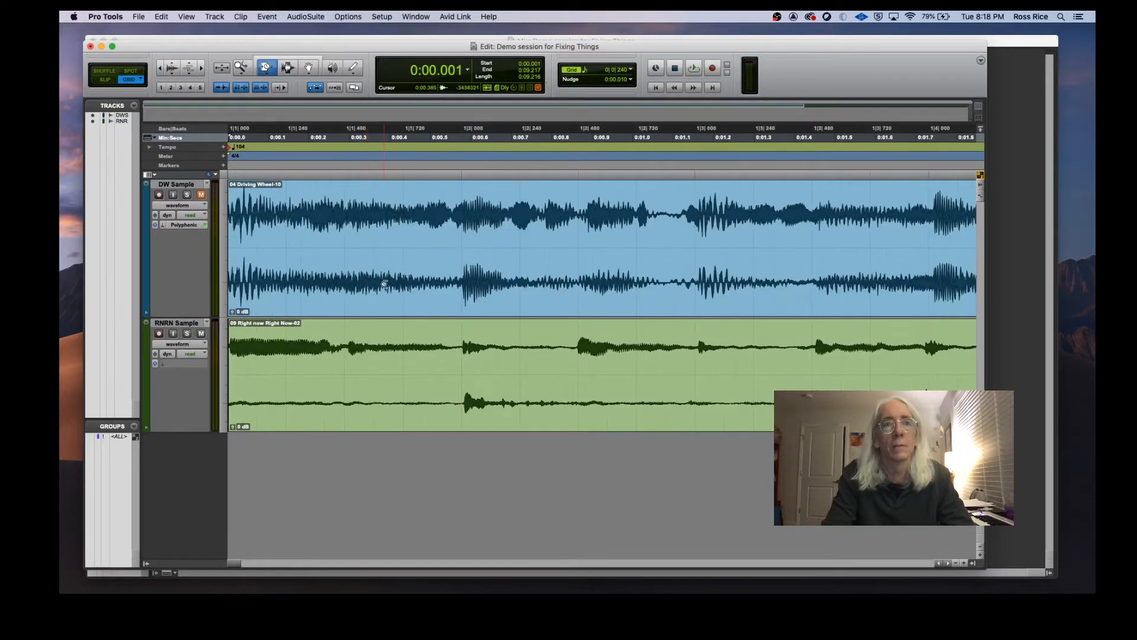
left_click(428, 425)
key("Right")
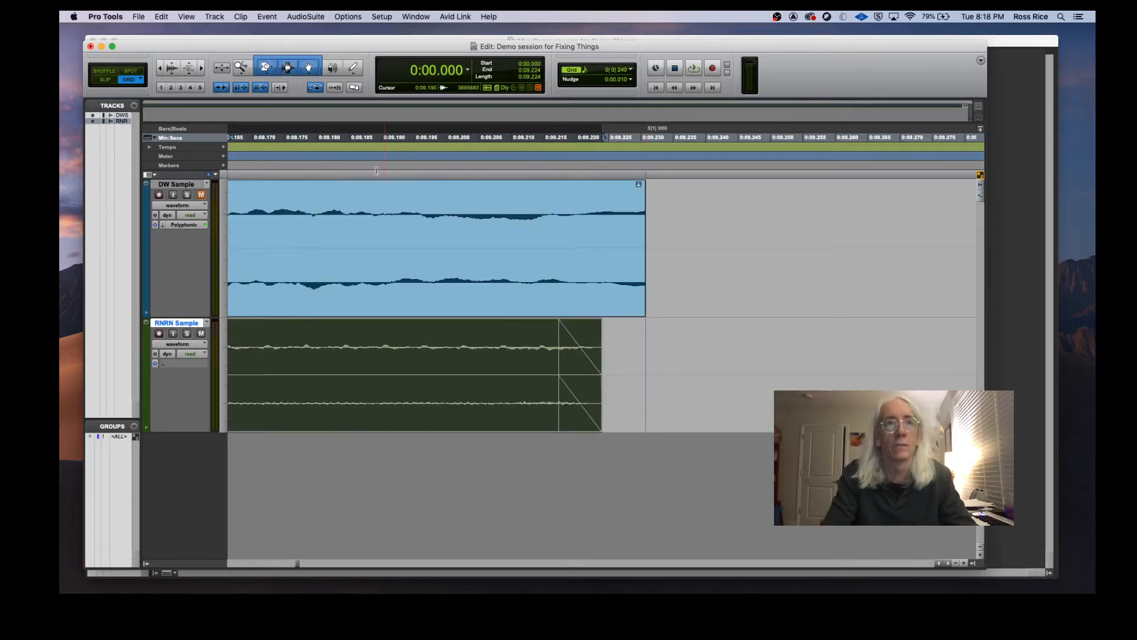
left_click(165, 364)
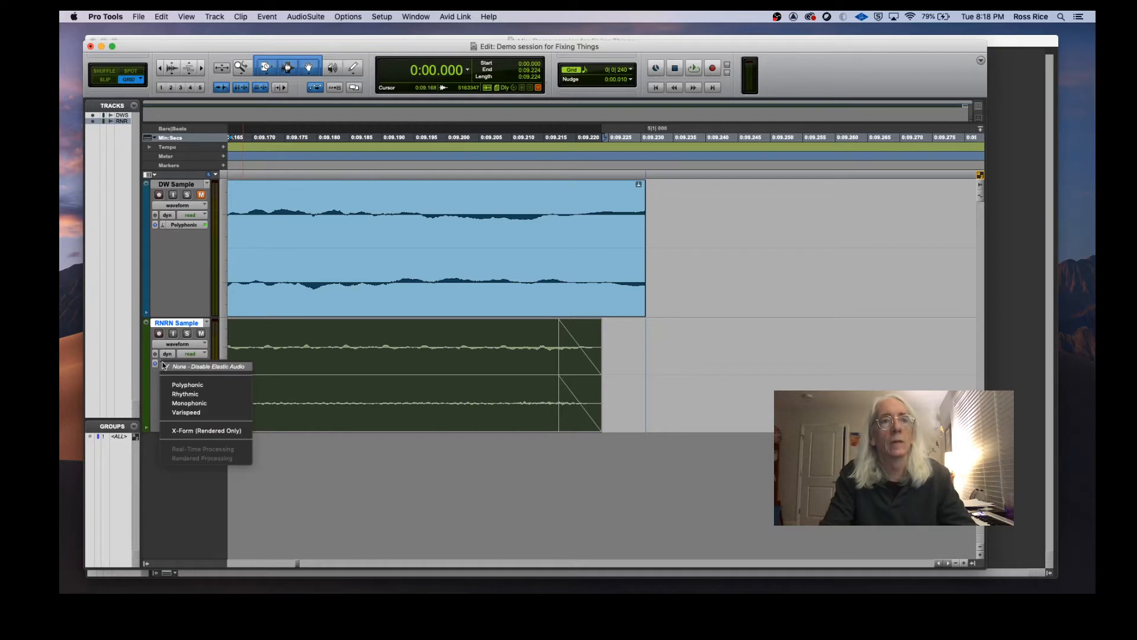
left_click(187, 385)
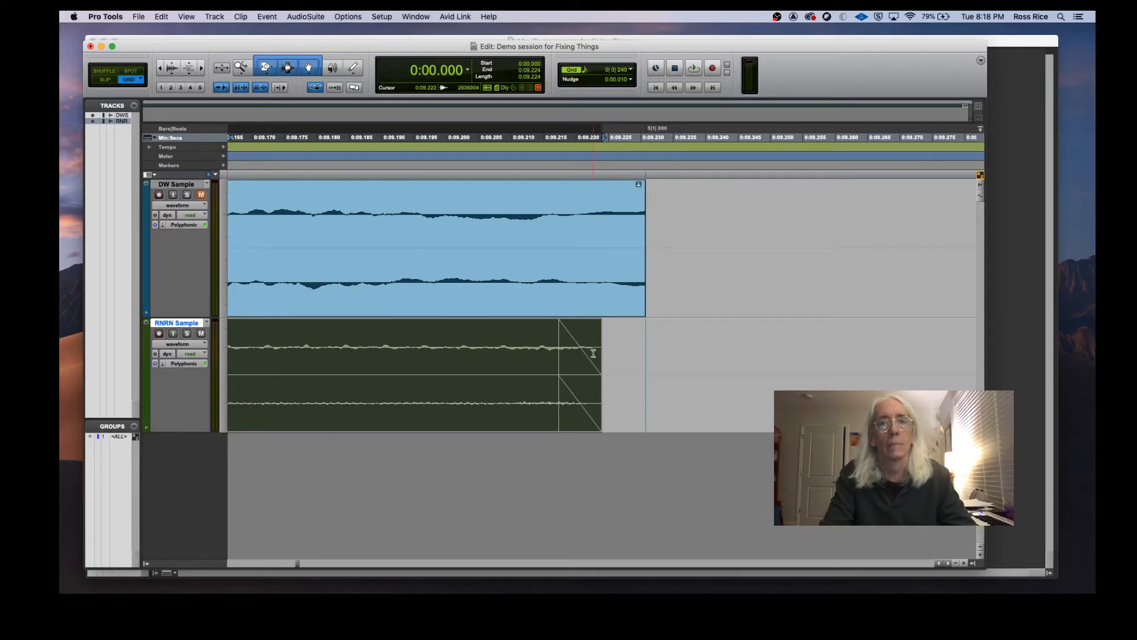
Step: Stretch the RNRN Sample clip's end to the bar 5 gridline with the TCE Trim tool
left_click(267, 69)
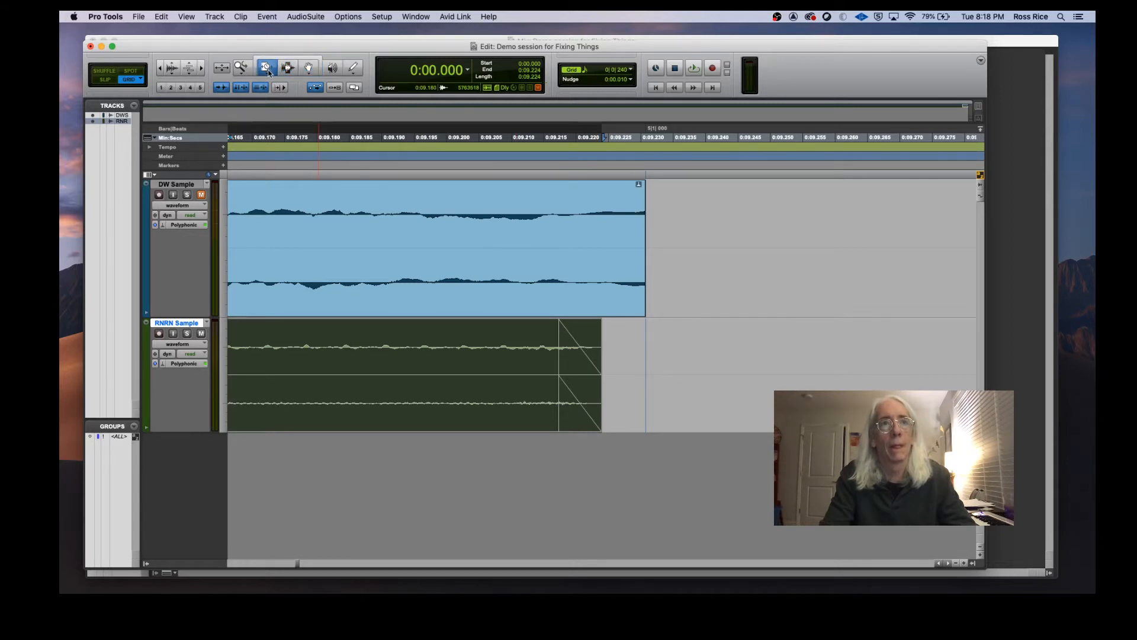
left_click(267, 70)
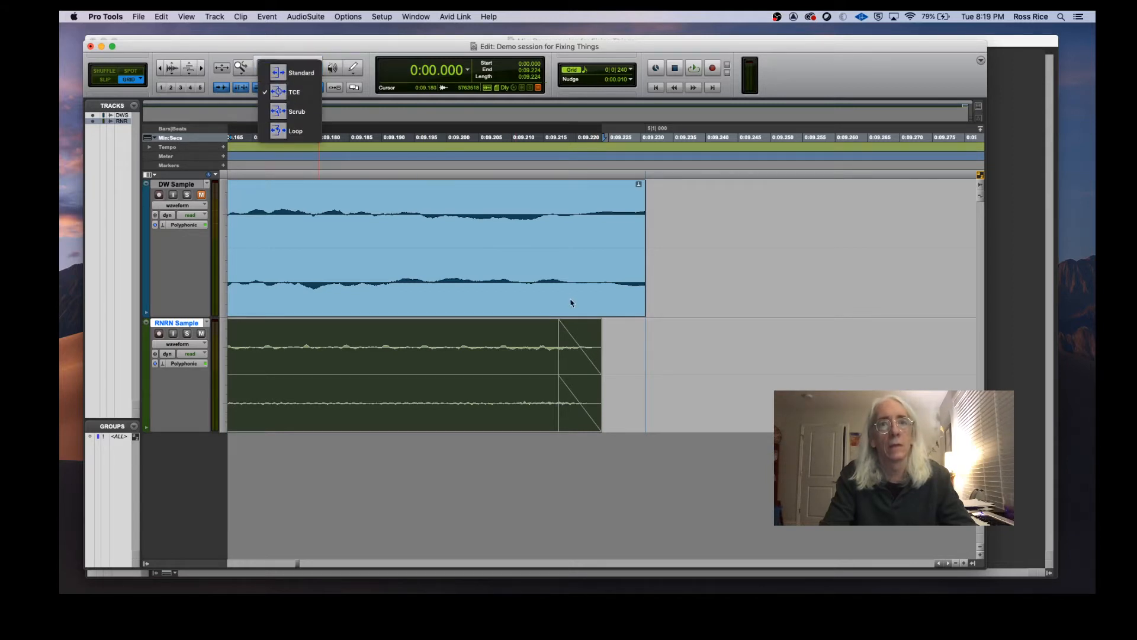
left_click(554, 372)
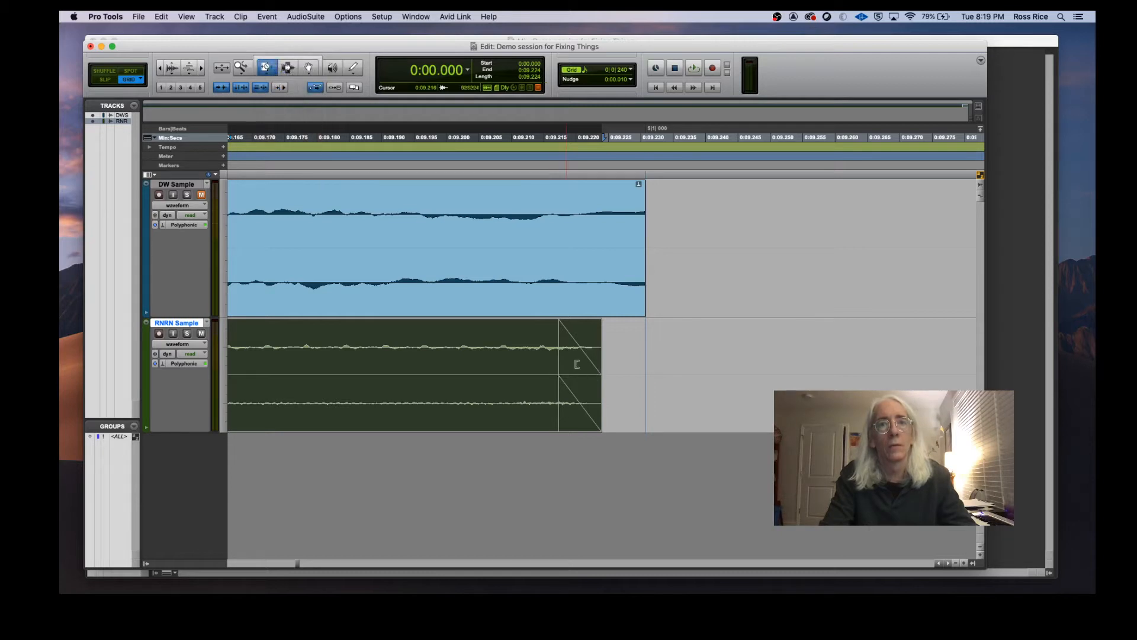
left_click(552, 370)
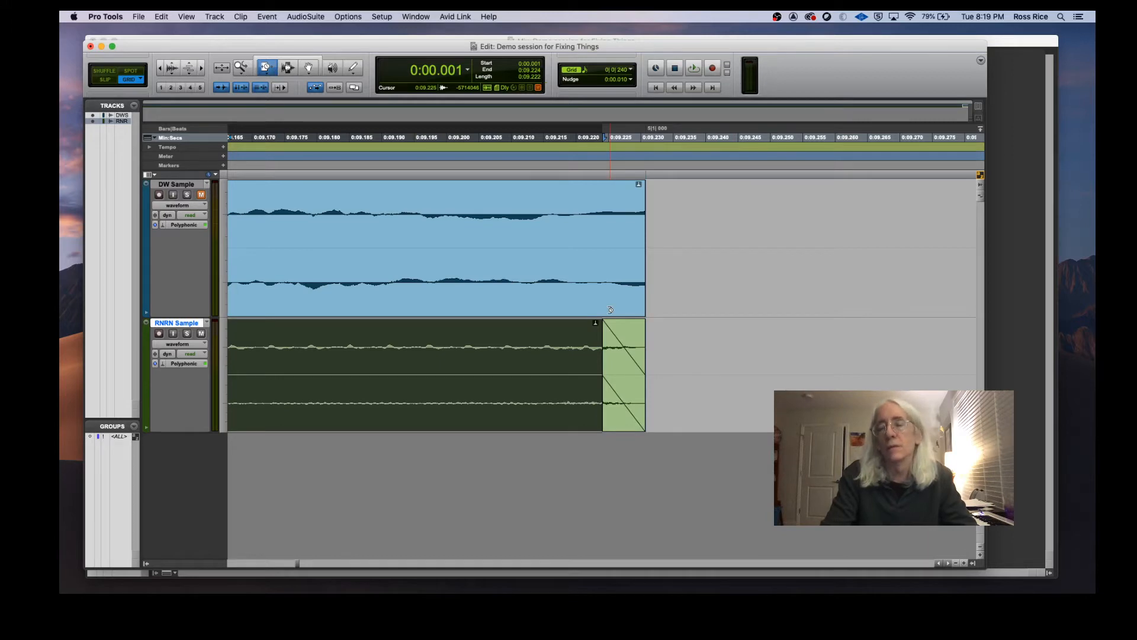
Step: Unmute the DW Sample track and play both samples together from the session start
left_click(161, 69)
key("Left")
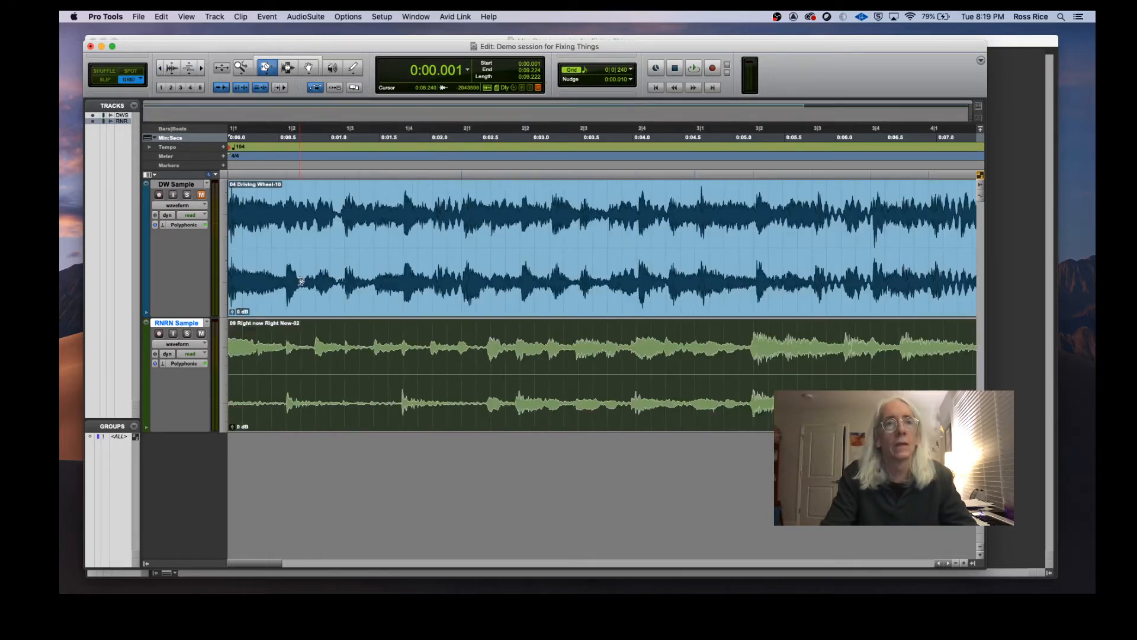
left_click(201, 195)
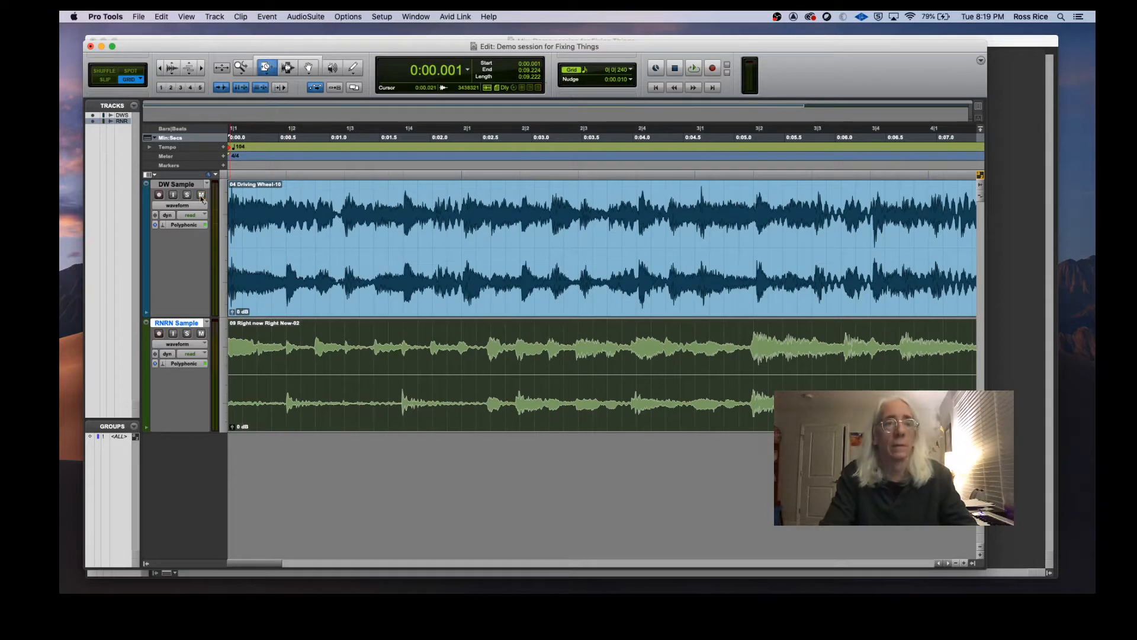
key("space")
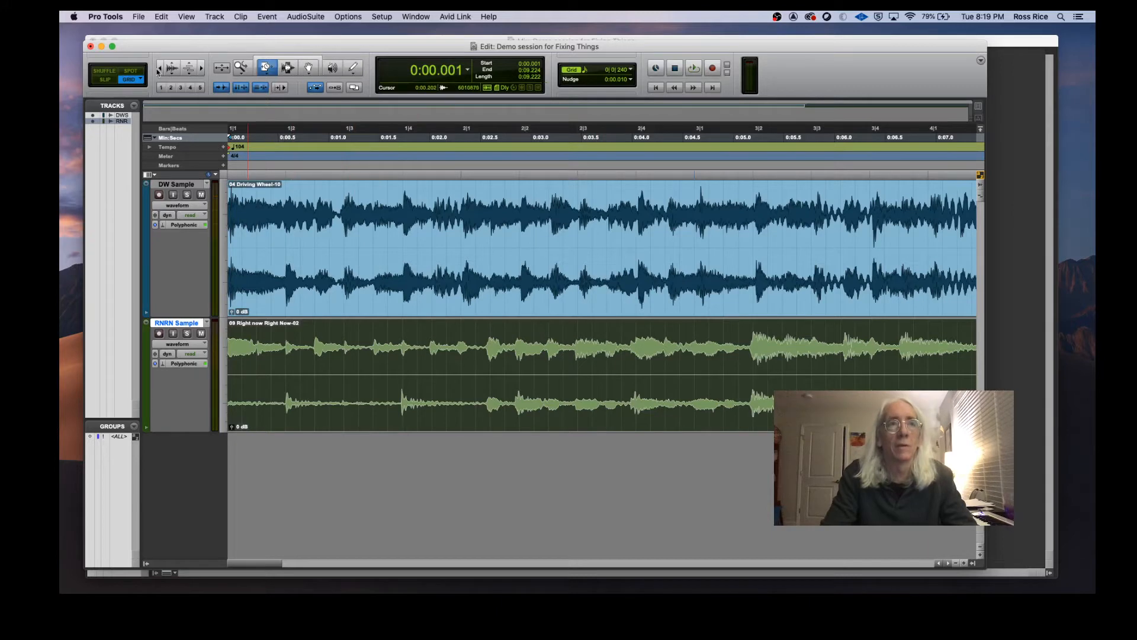
Step: Try stretching the DW Sample clip out to bar 8 with the TCE Trim tool and play it back
left_click(158, 70)
left_click(158, 71)
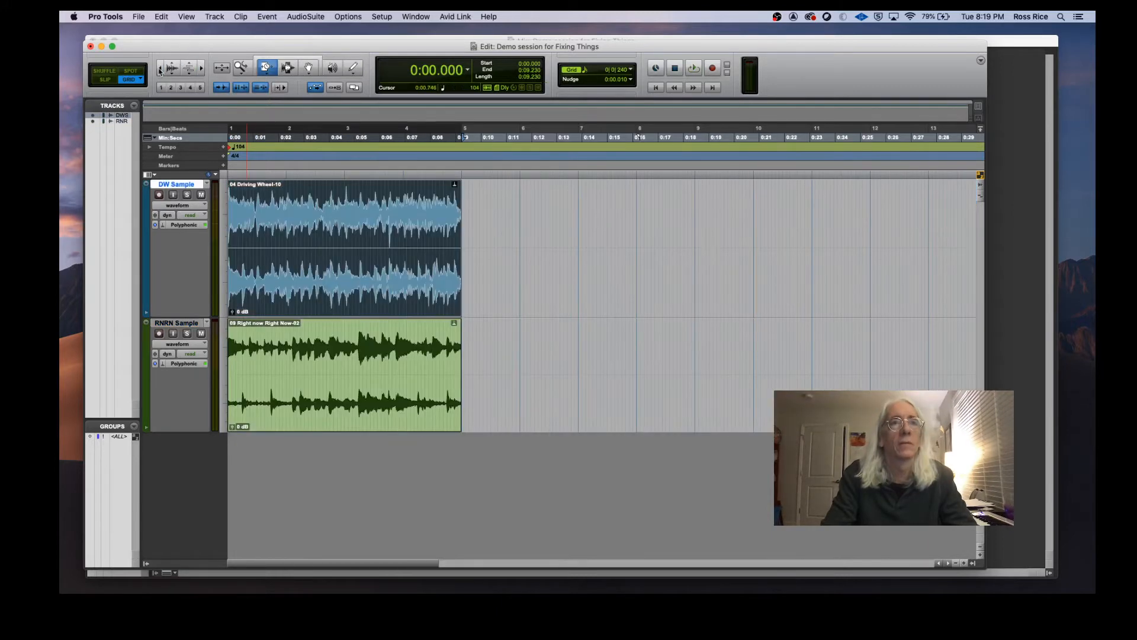
left_click(158, 68)
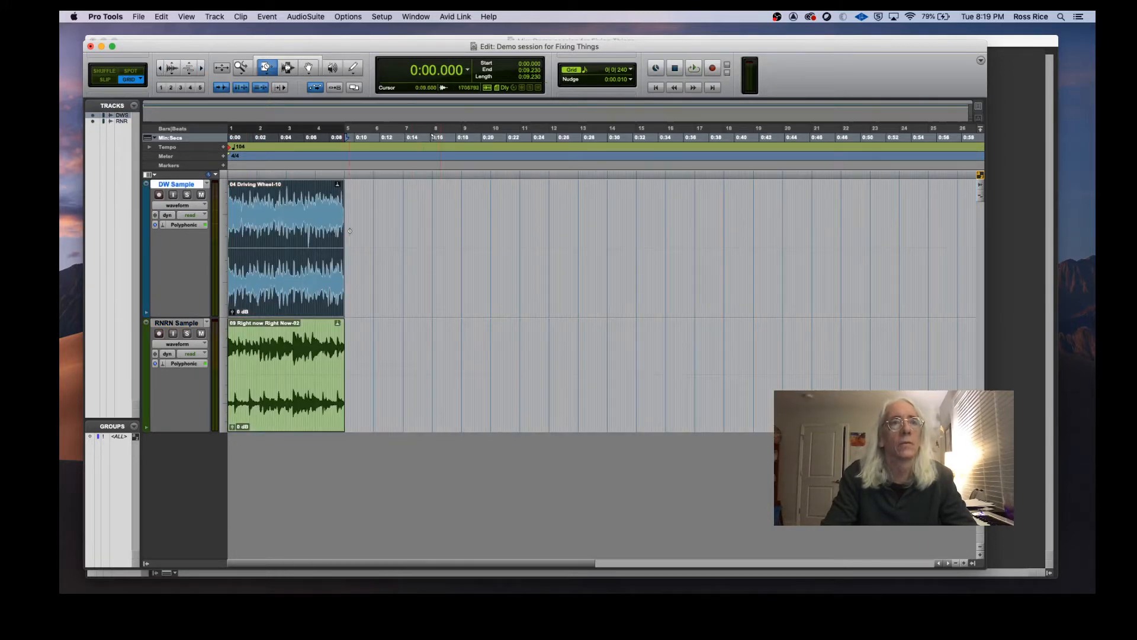
left_click_drag(348, 222, 432, 226)
key("space")
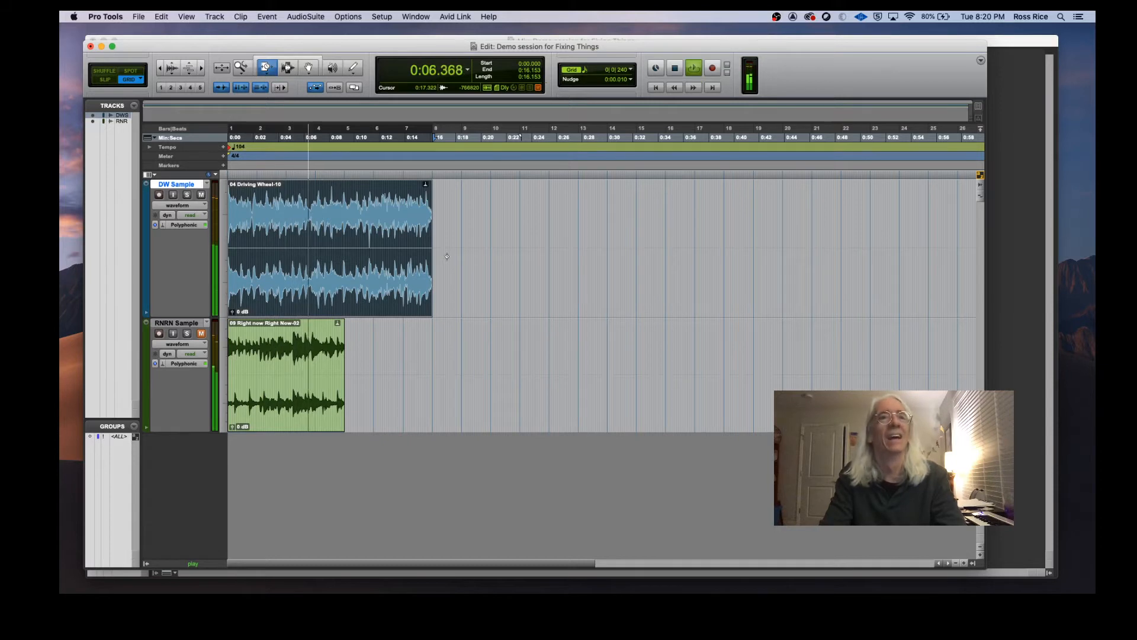
key("space")
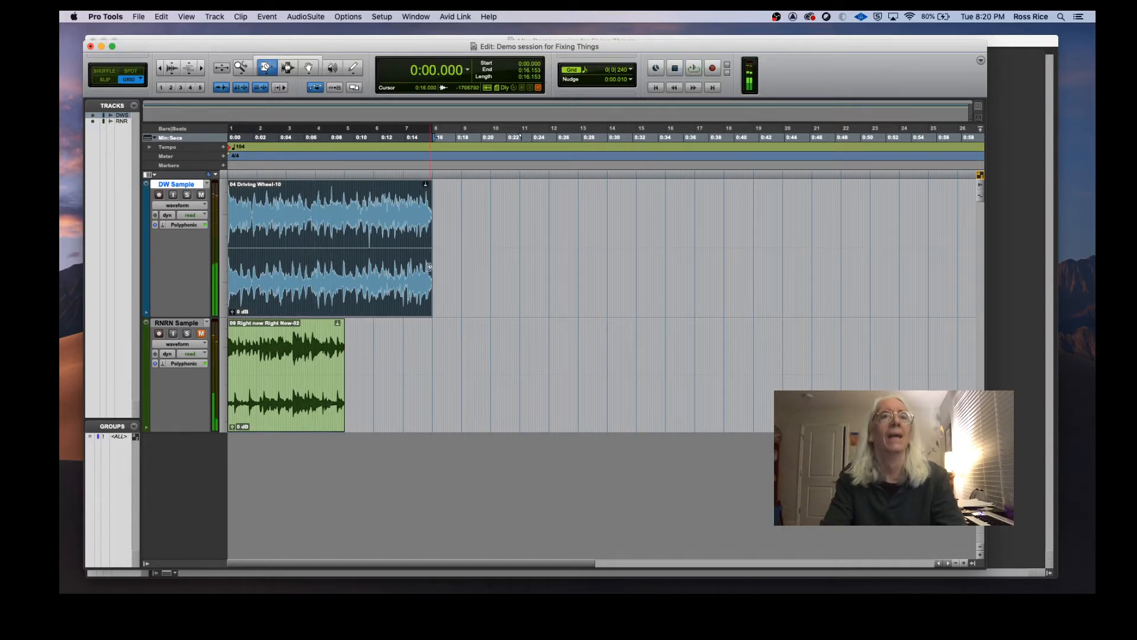
Step: Compress the DW Sample clip back to end at bar 5 and play it back
left_click_drag(429, 255, 344, 253)
key("space")
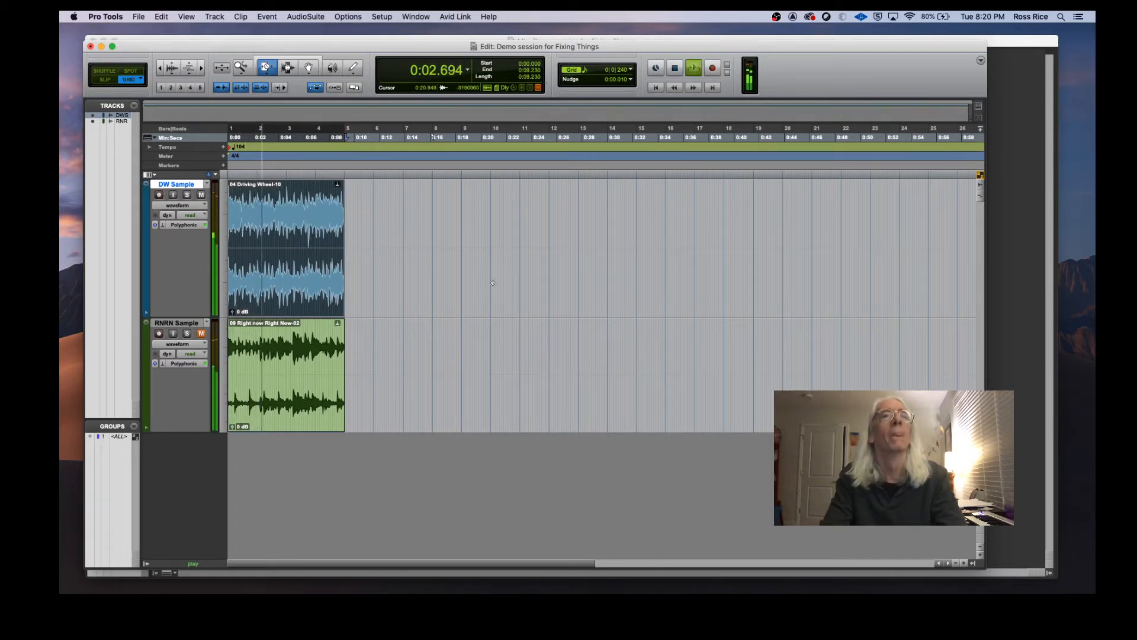
key("space")
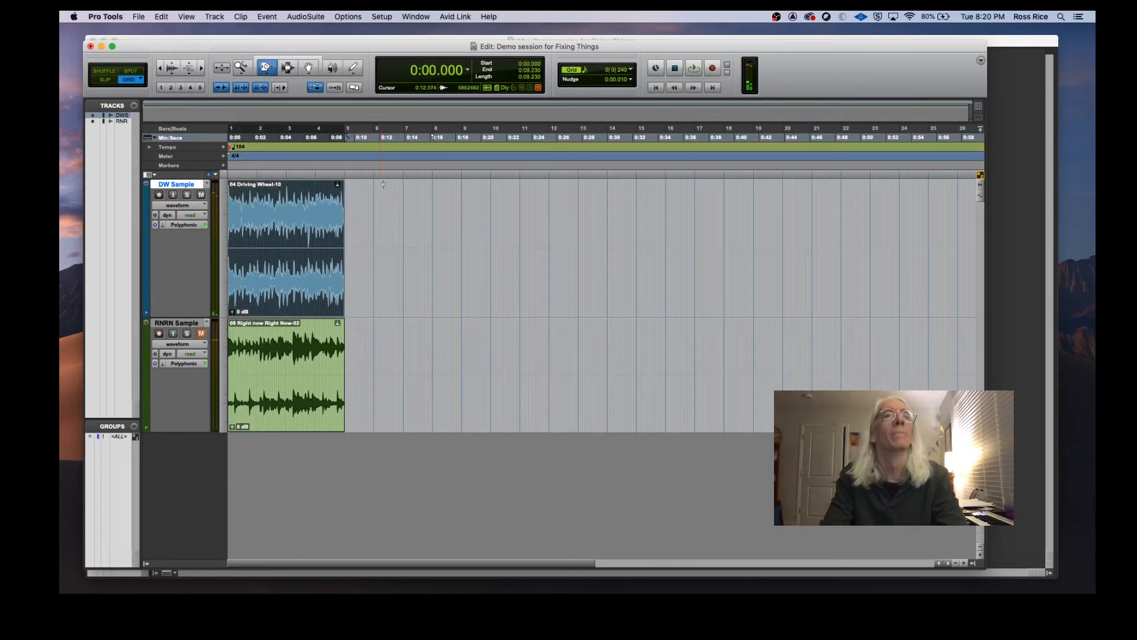
Step: Switch the Trim tool to Loop mode and loop the DW Sample clip out to bar 17
left_click(270, 70)
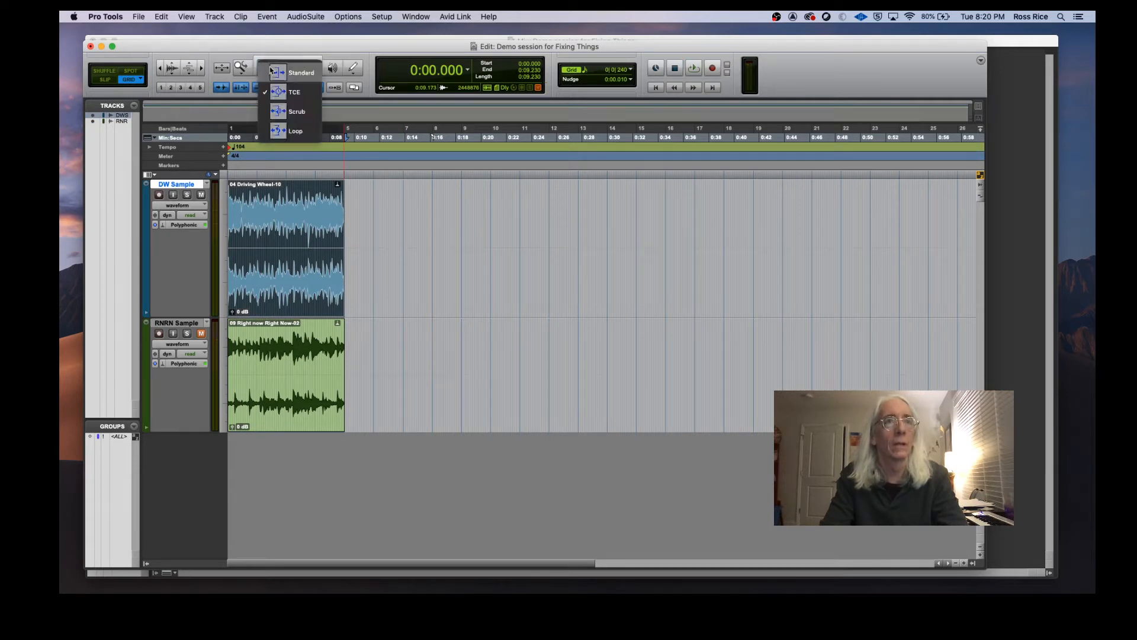
left_click(280, 136)
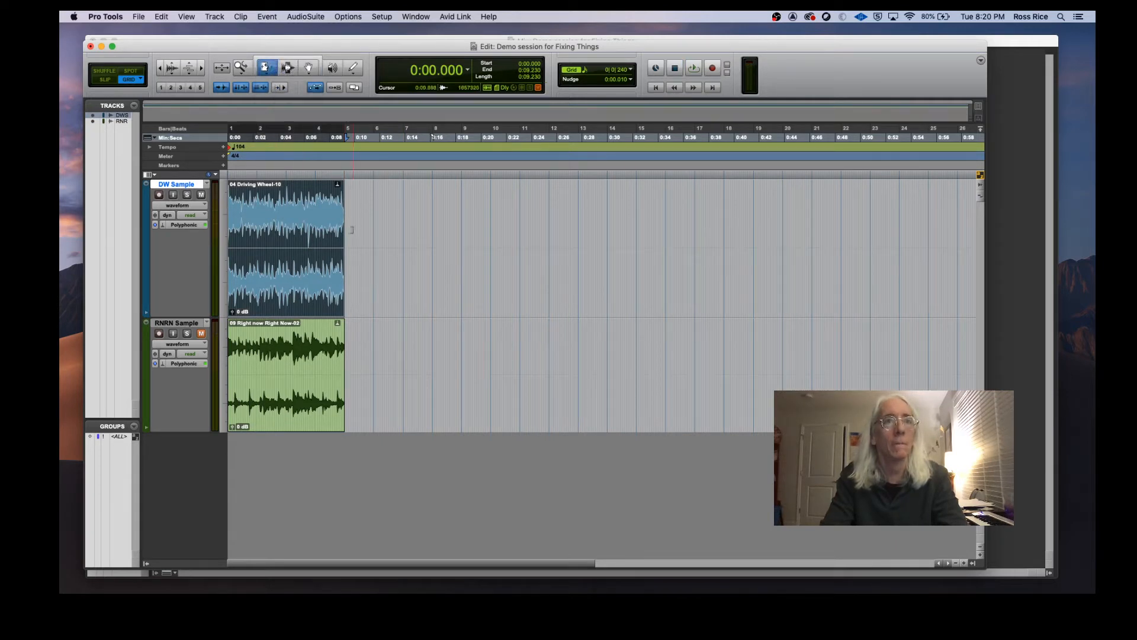
left_click_drag(339, 229, 695, 187)
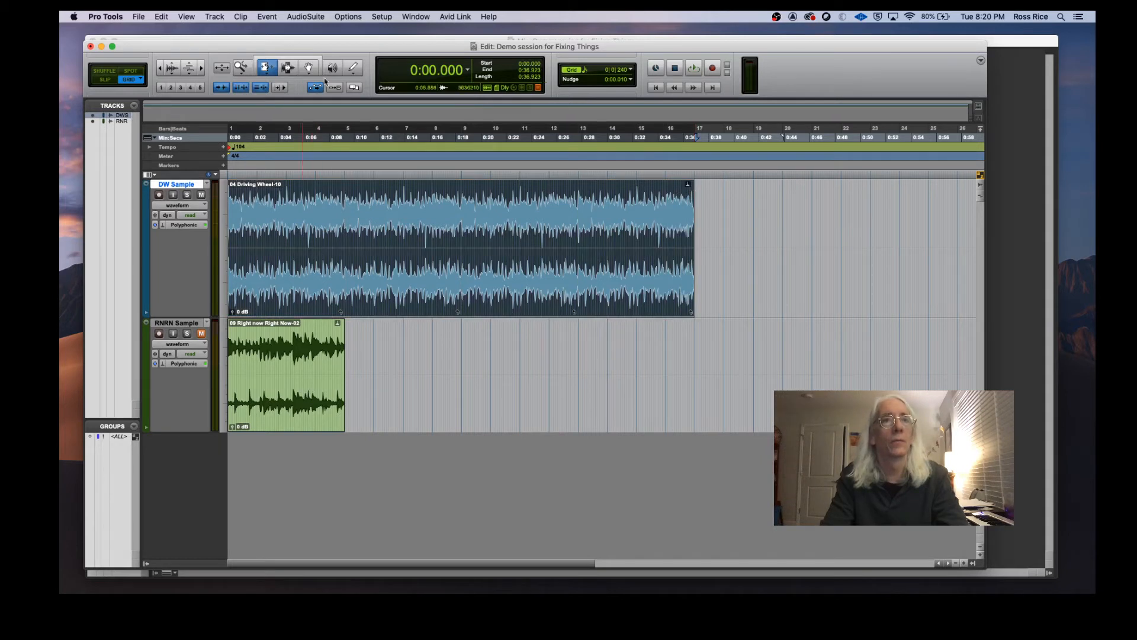
Step: Move the RNRN Sample clip onto the DW Sample track, starting right after the loop at bar 17
left_click(308, 67)
left_click_drag(309, 400, 777, 237)
scroll(829, 368, "right", 5)
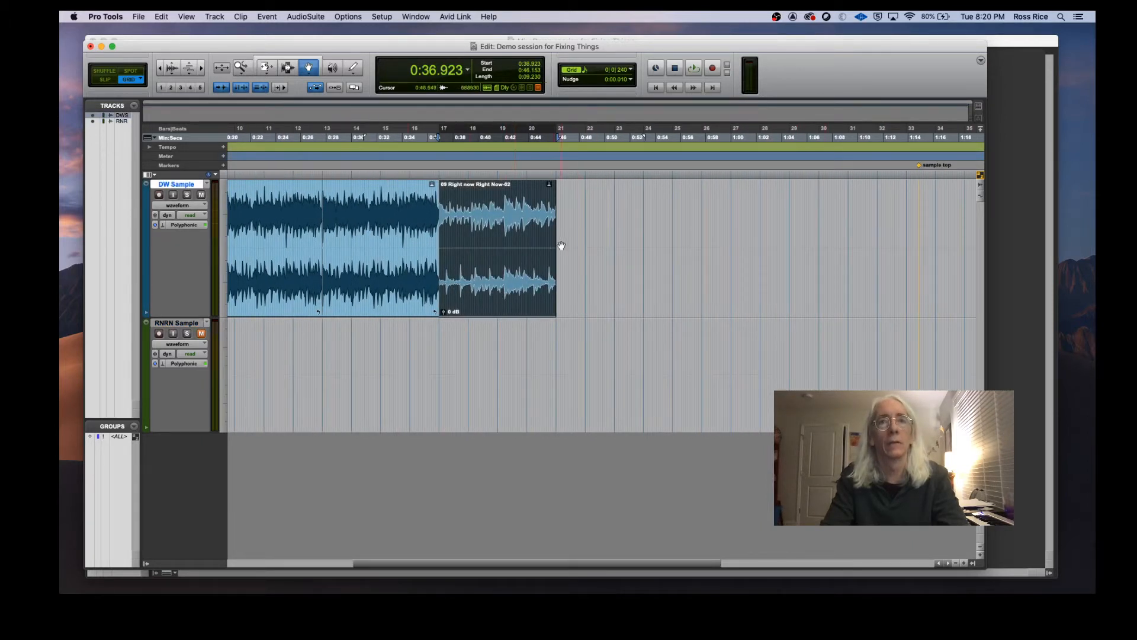
Step: Loop the moved Right Now Right Now clip out to bar 25 with the Loop Trim tool
left_click(267, 68)
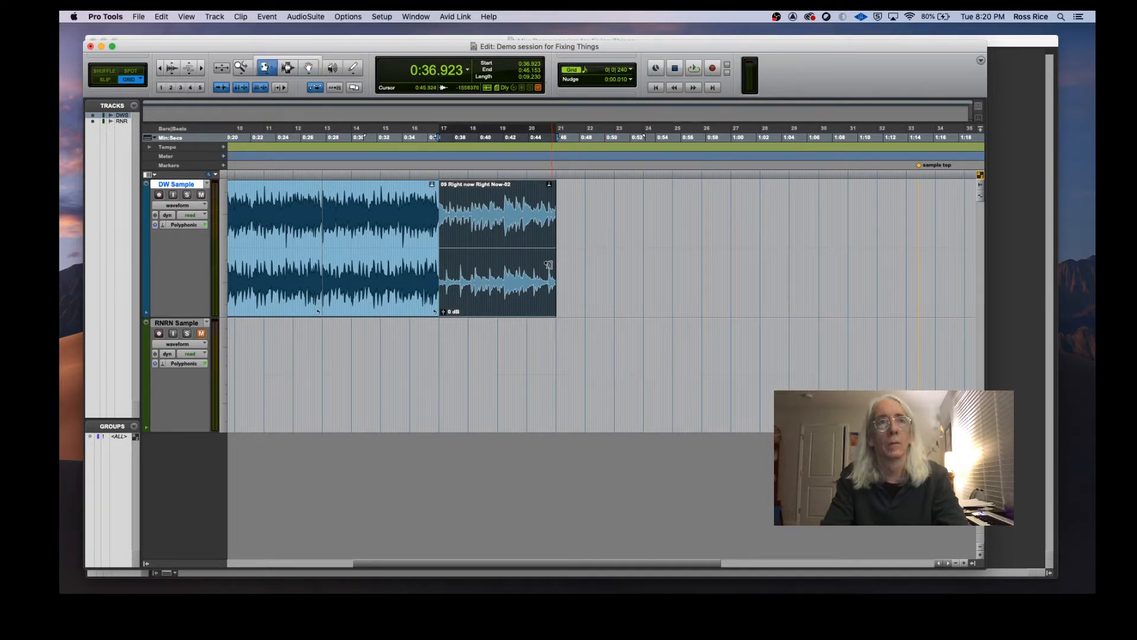
left_click(267, 69)
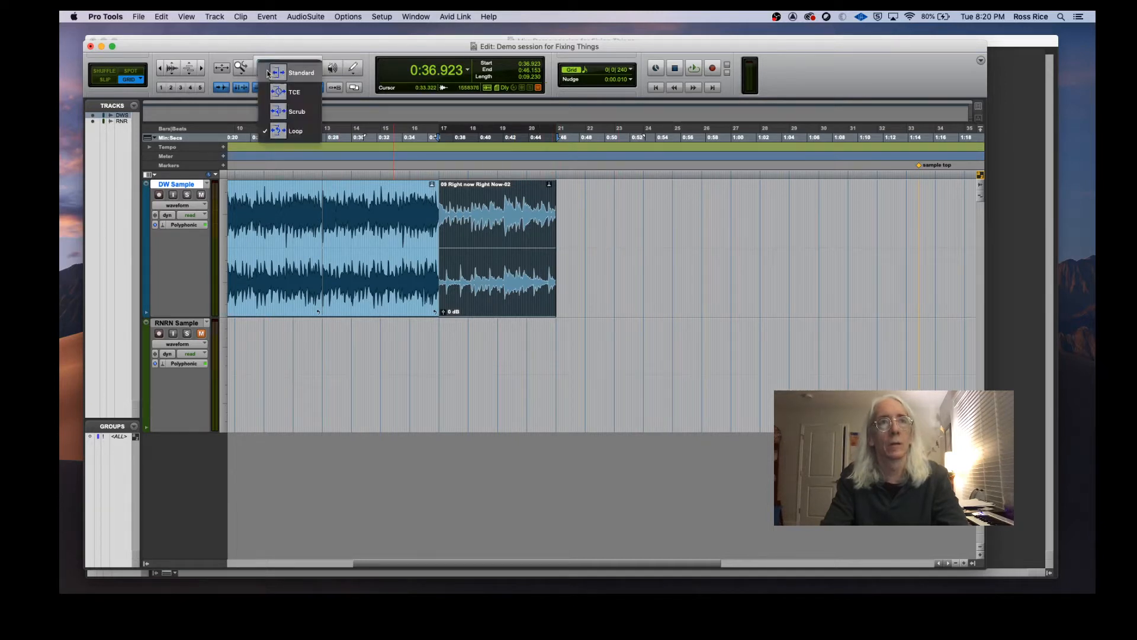
left_click(545, 228)
left_click_drag(555, 247, 672, 249)
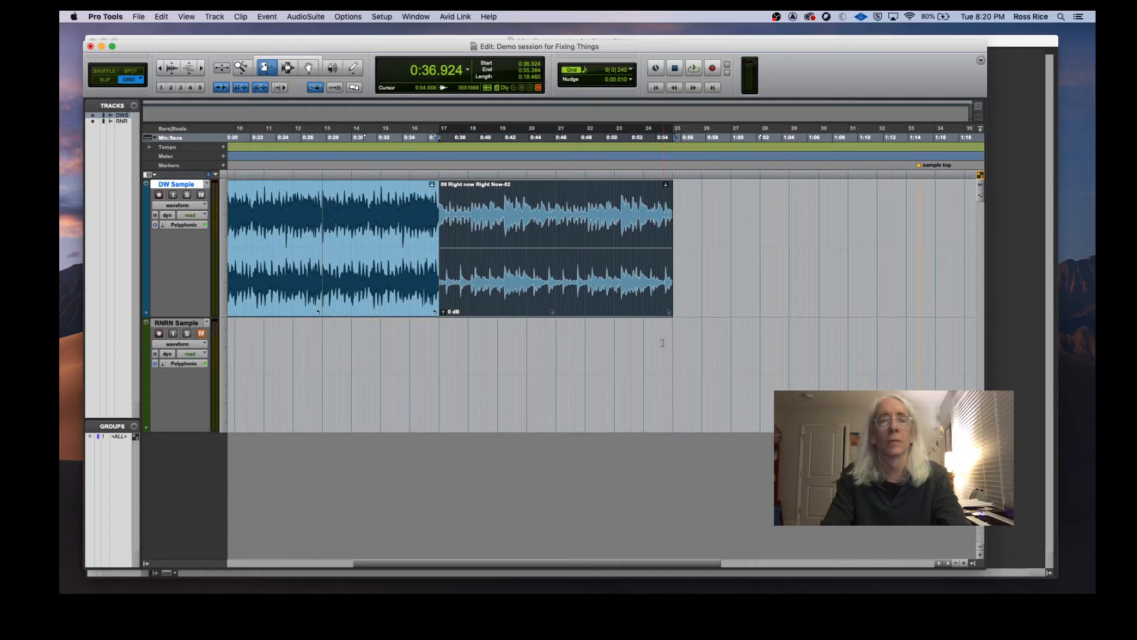
Step: Place the cursor around bar 15 with the Selector tool and play across the transition between the two samples
scroll(530, 355, "left", 10)
scroll(528, 367, "right", 5)
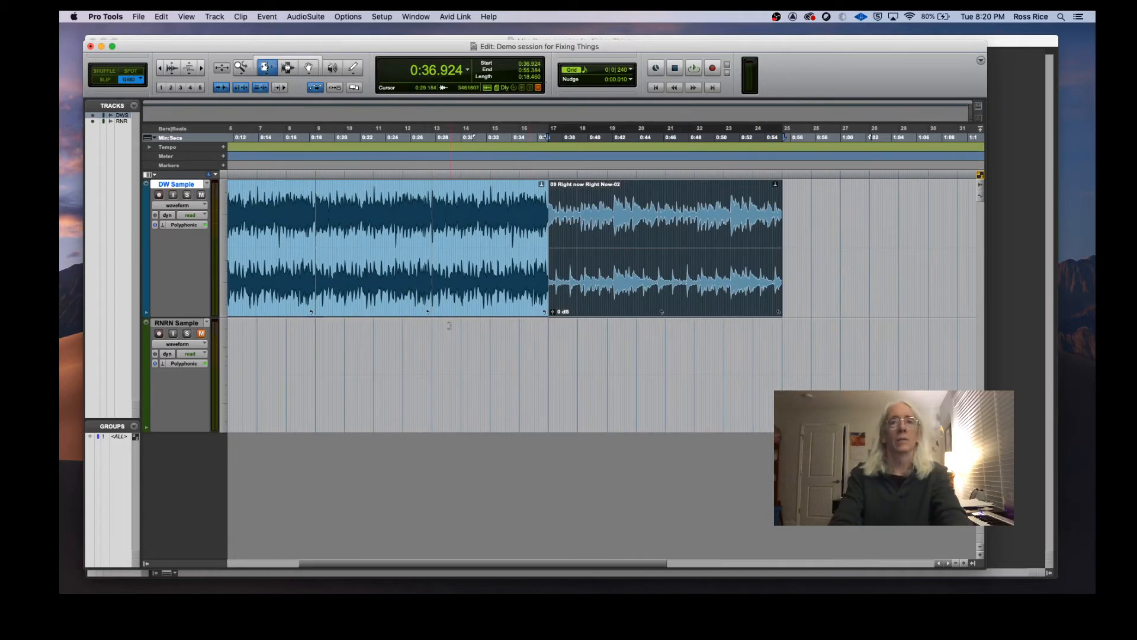
left_click(287, 69)
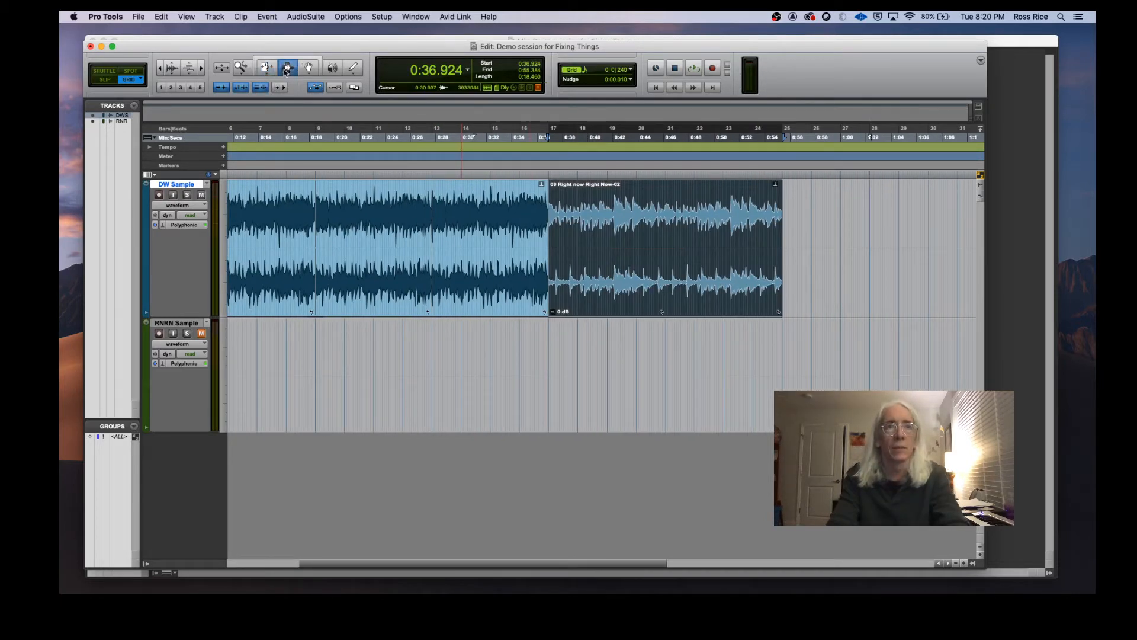
left_click(492, 340)
key("space")
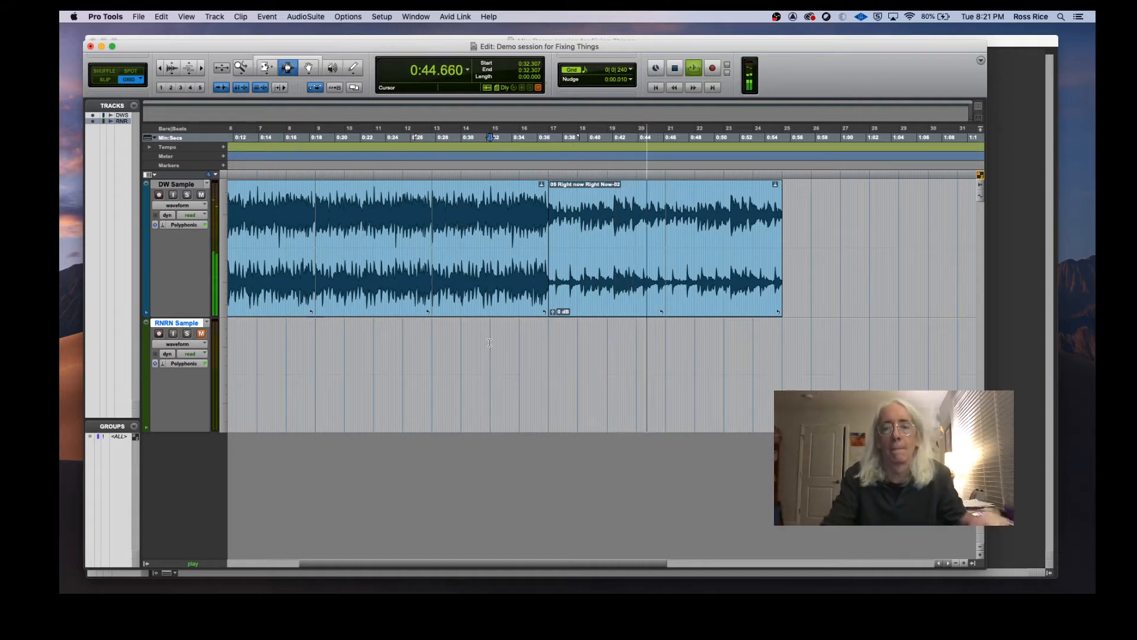
key("space")
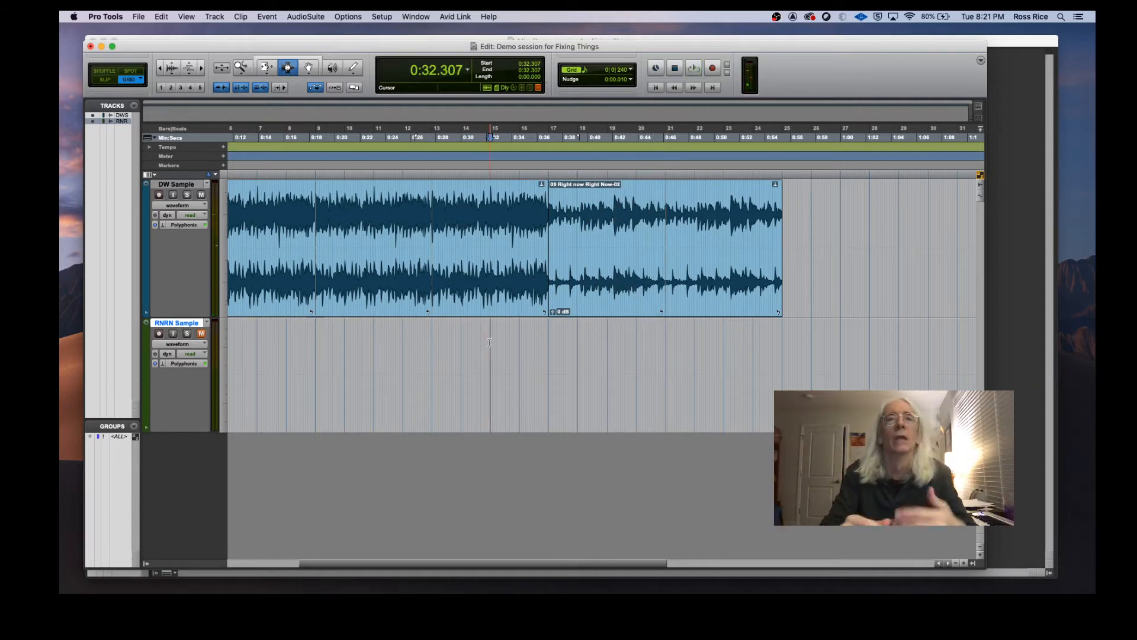
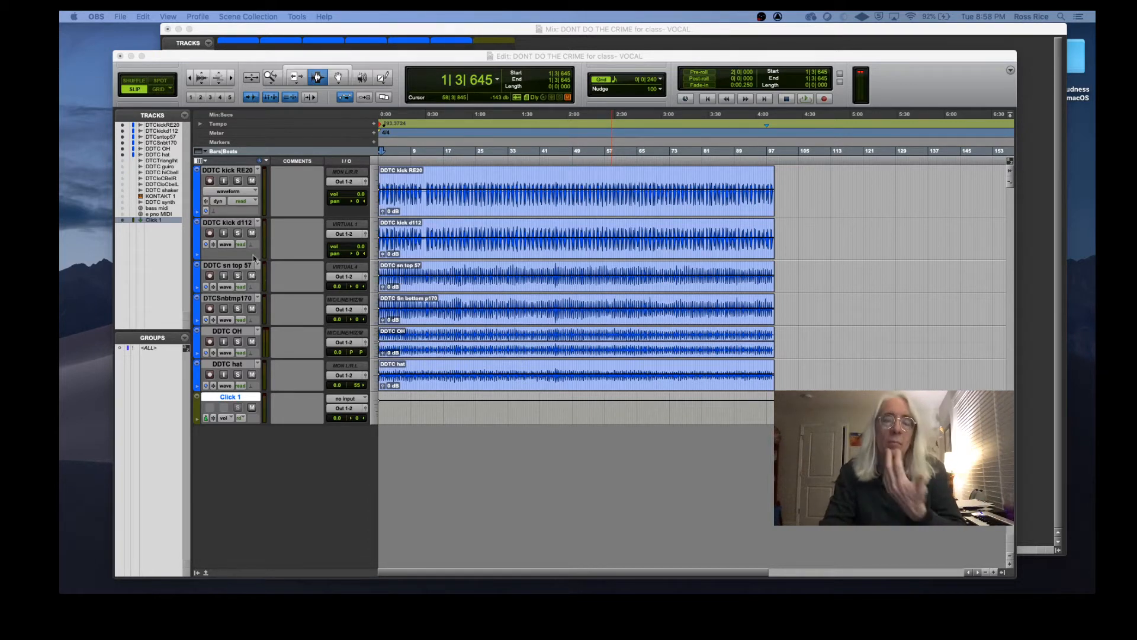
Step: Play the drum tracks from around bar 29 and mute the click track
left_click(491, 152)
key("space")
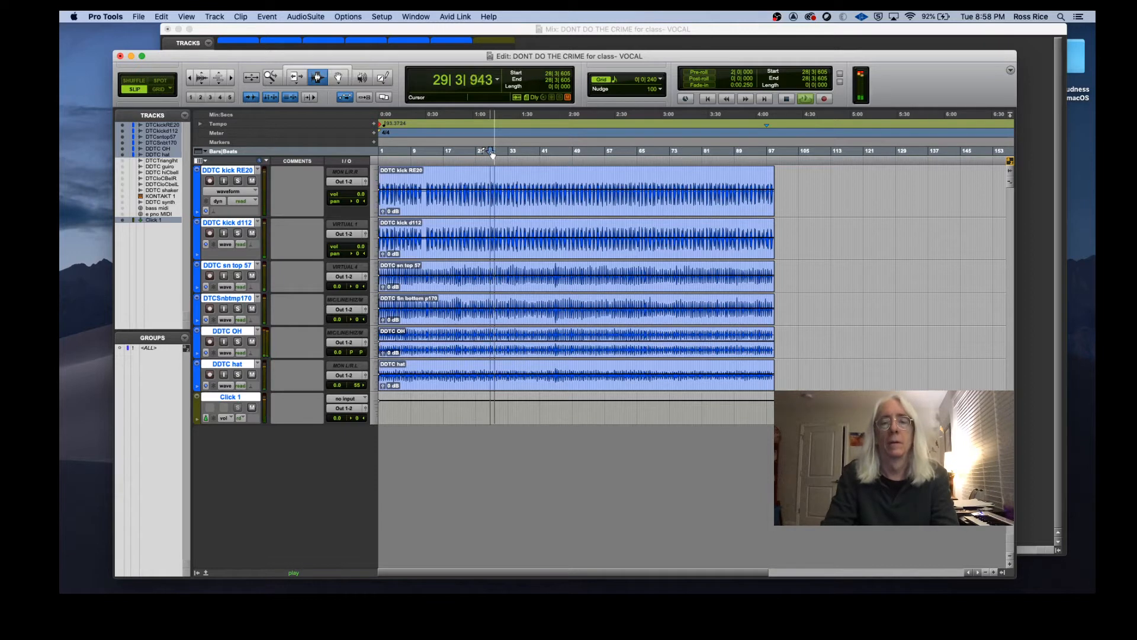
left_click(252, 408)
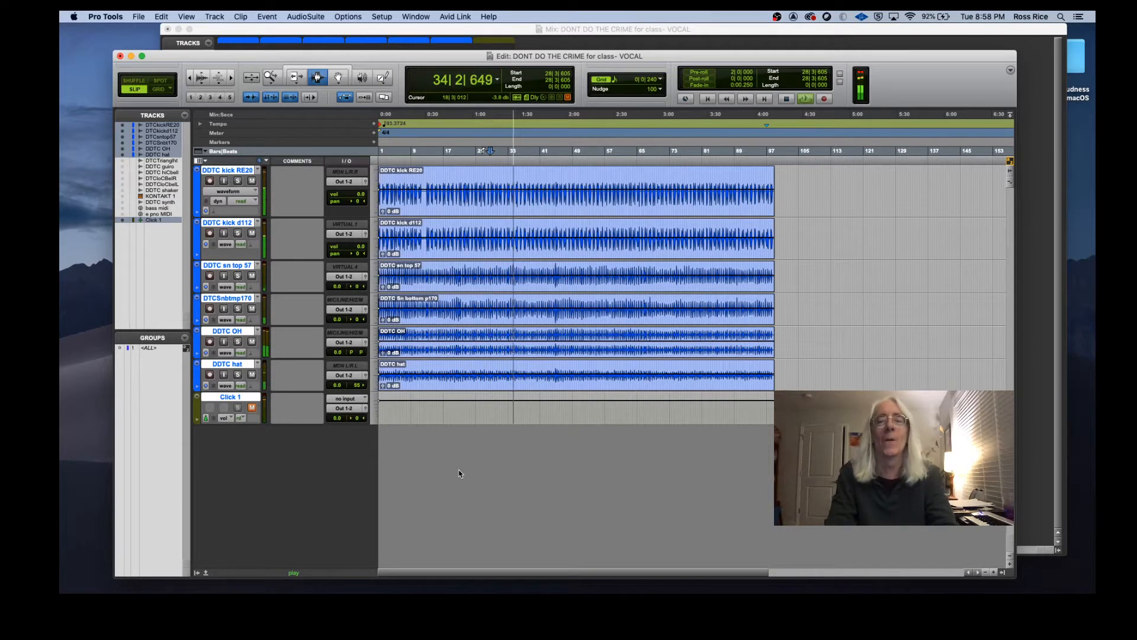
key("space")
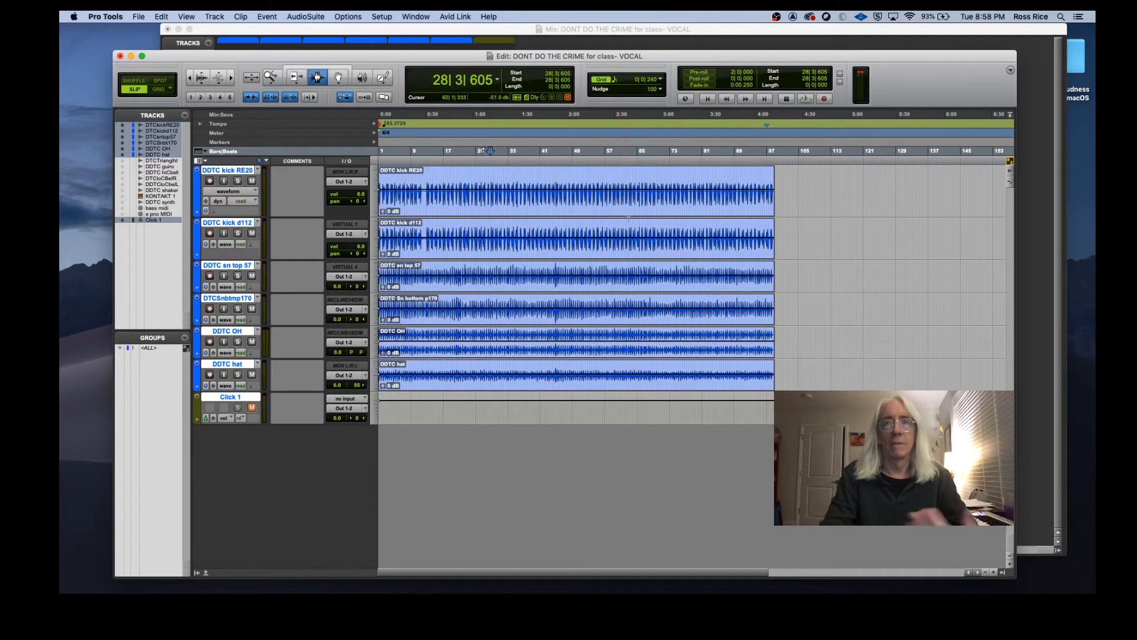
Step: Toggle the click track's mute, place the cursor at bar 9 and play back the drums
left_click(769, 180)
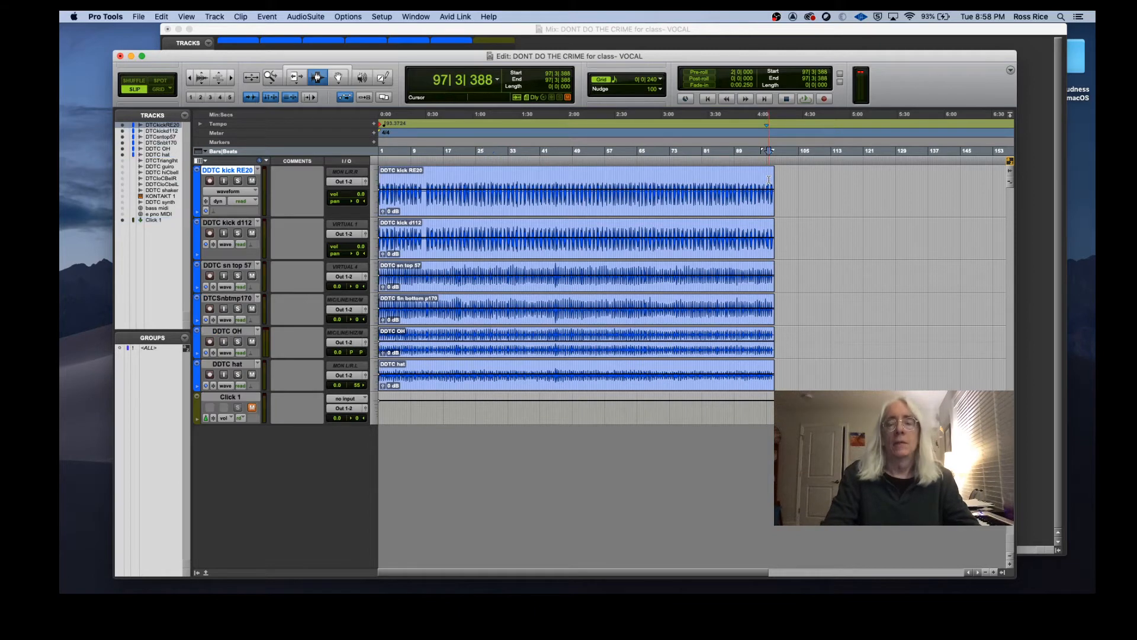
left_click(252, 408)
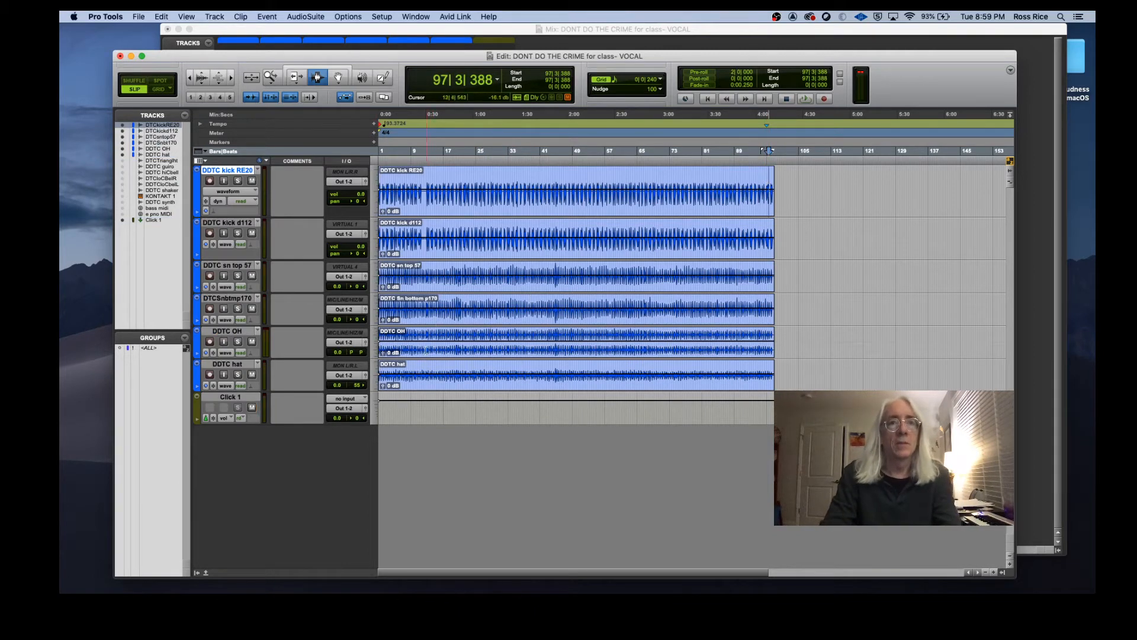
left_click(412, 356)
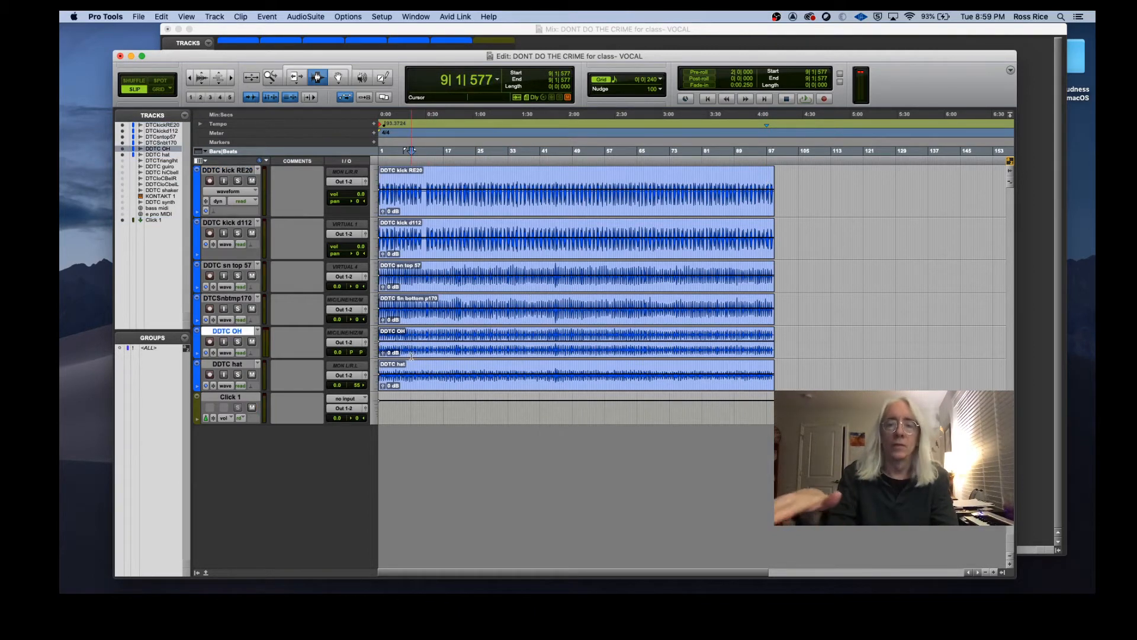
key("space")
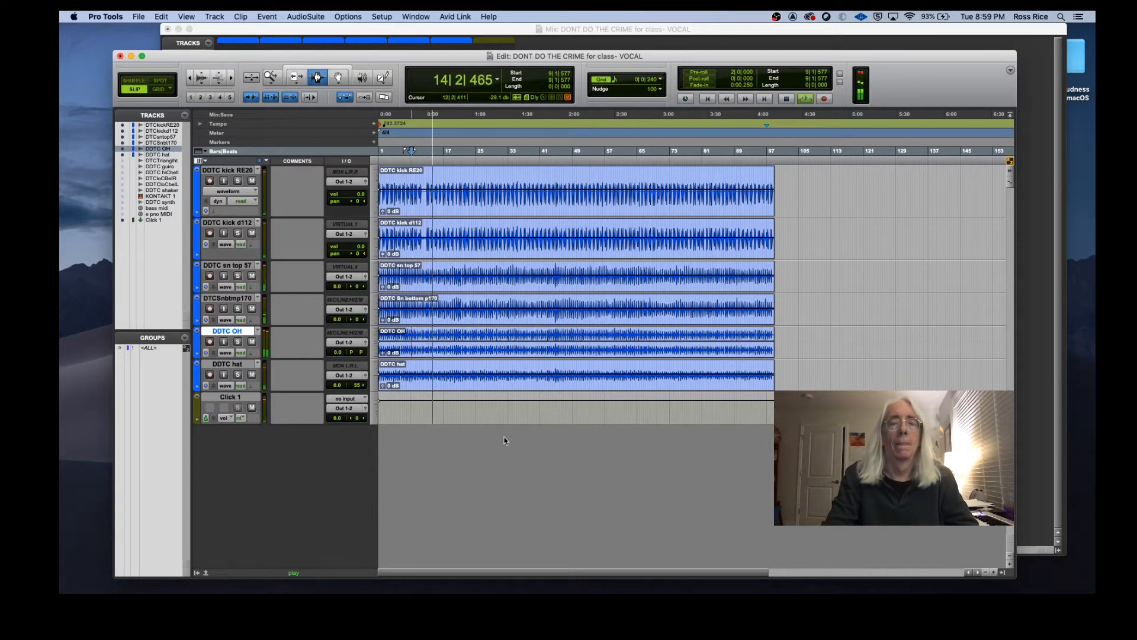
key("space")
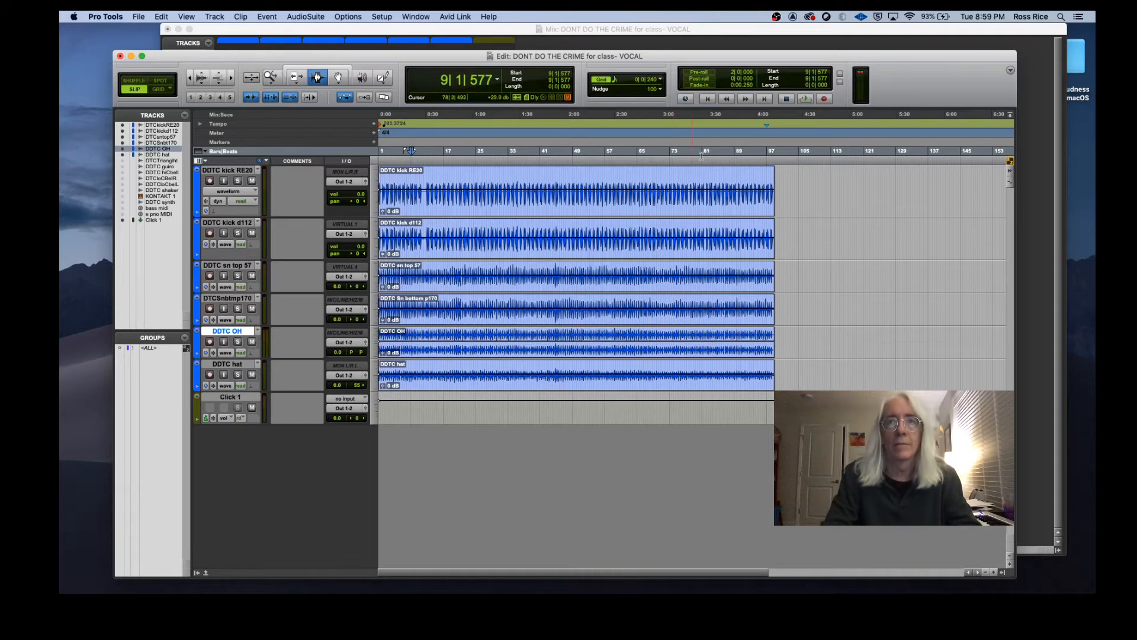
Step: Zoom in on the end of the drum clips near bar 99 and switch the edit mode to Grid
left_click(775, 188)
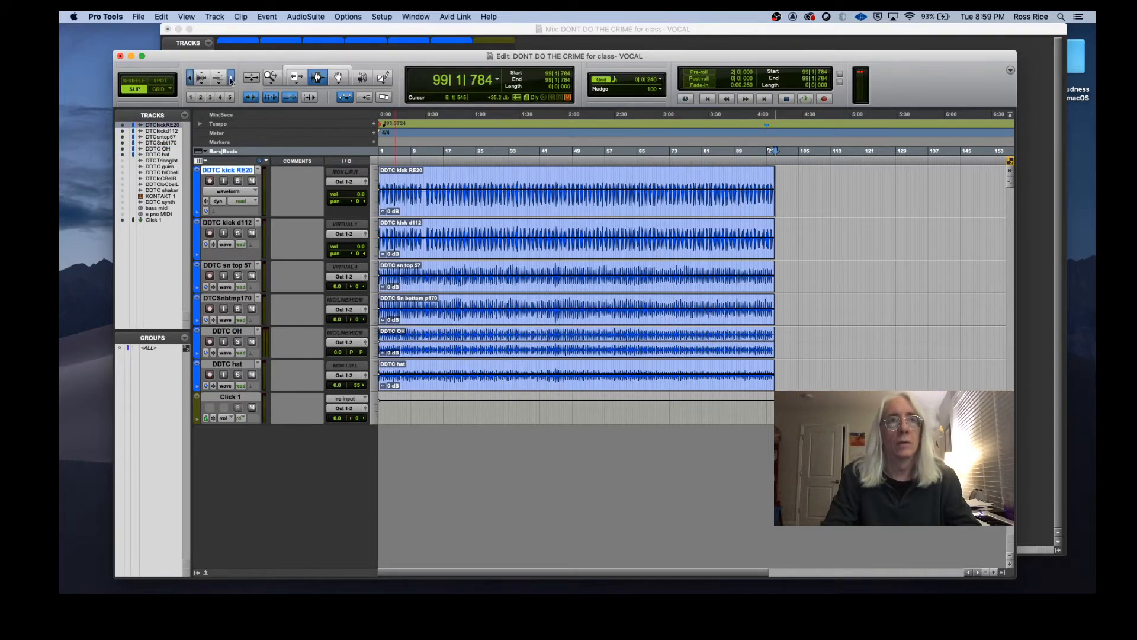
left_click(231, 77)
left_click(230, 77)
left_click(231, 77)
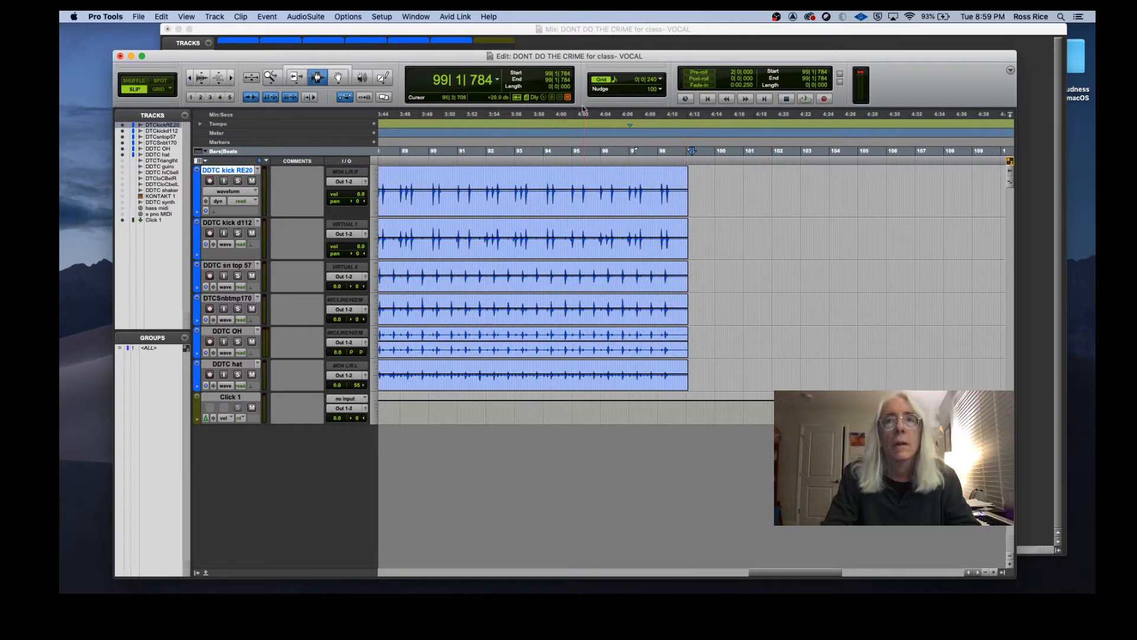
left_click(157, 89)
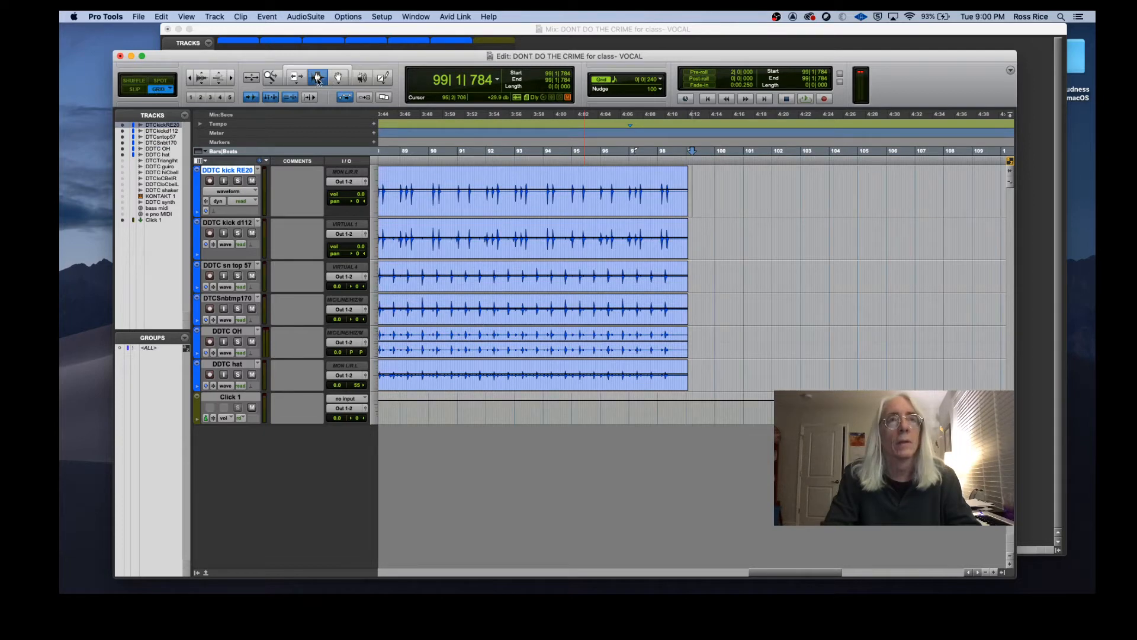
Step: Zoom out to the whole session and open the Beat Detective window
left_click(233, 78)
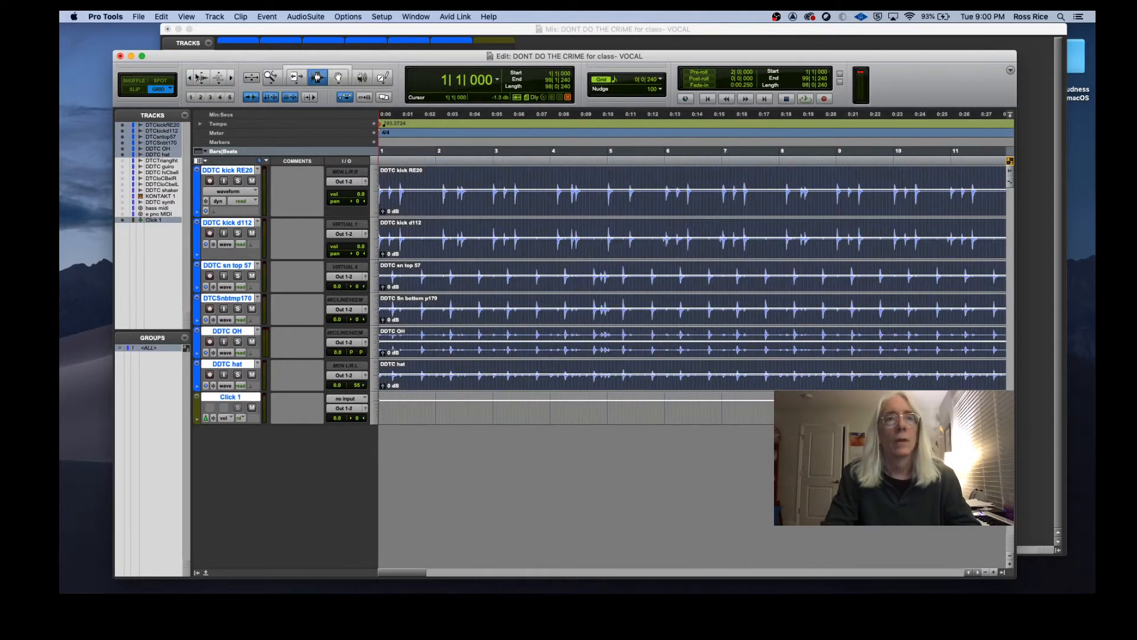
left_click(190, 78)
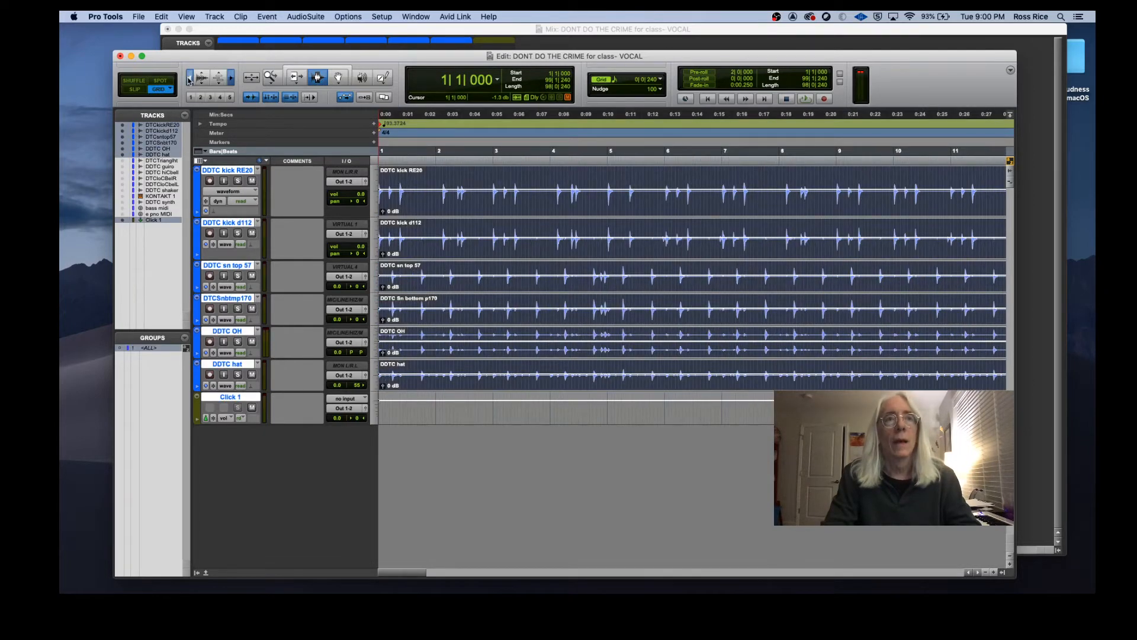
left_click(189, 77)
left_click(190, 78)
left_click(190, 78)
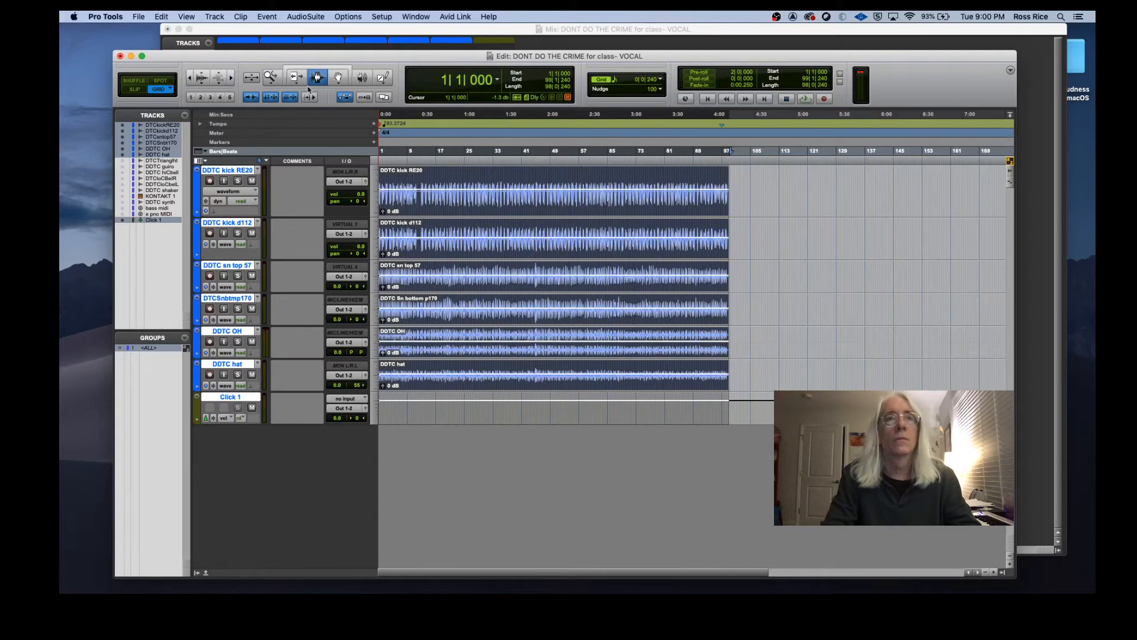
left_click(269, 16)
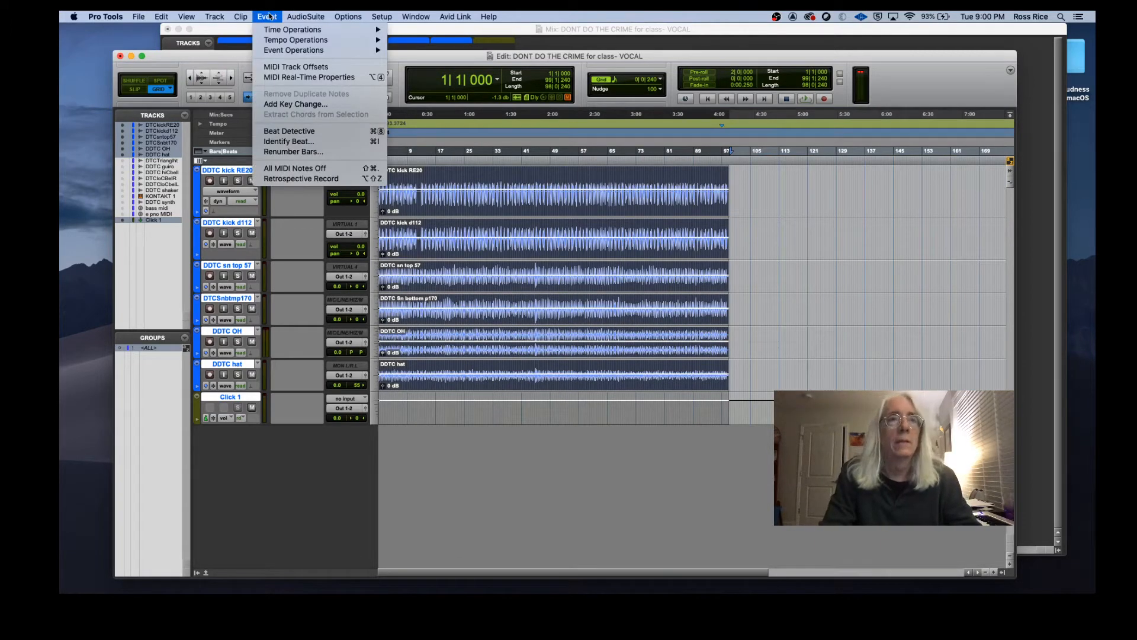
left_click(299, 131)
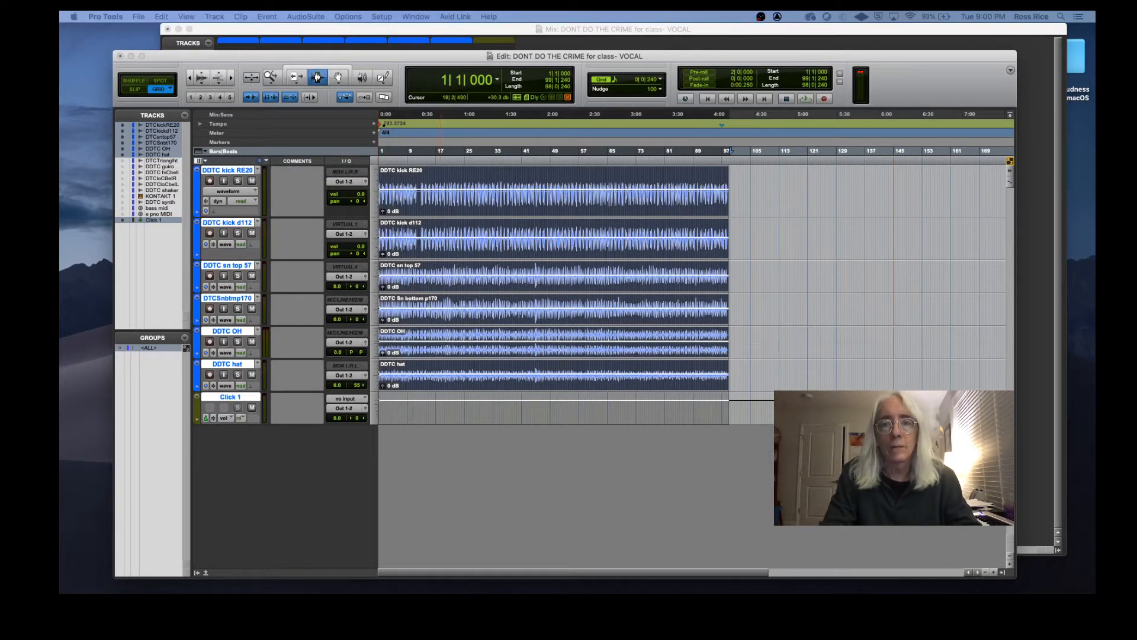
left_click_drag(777, 345, 668, 177)
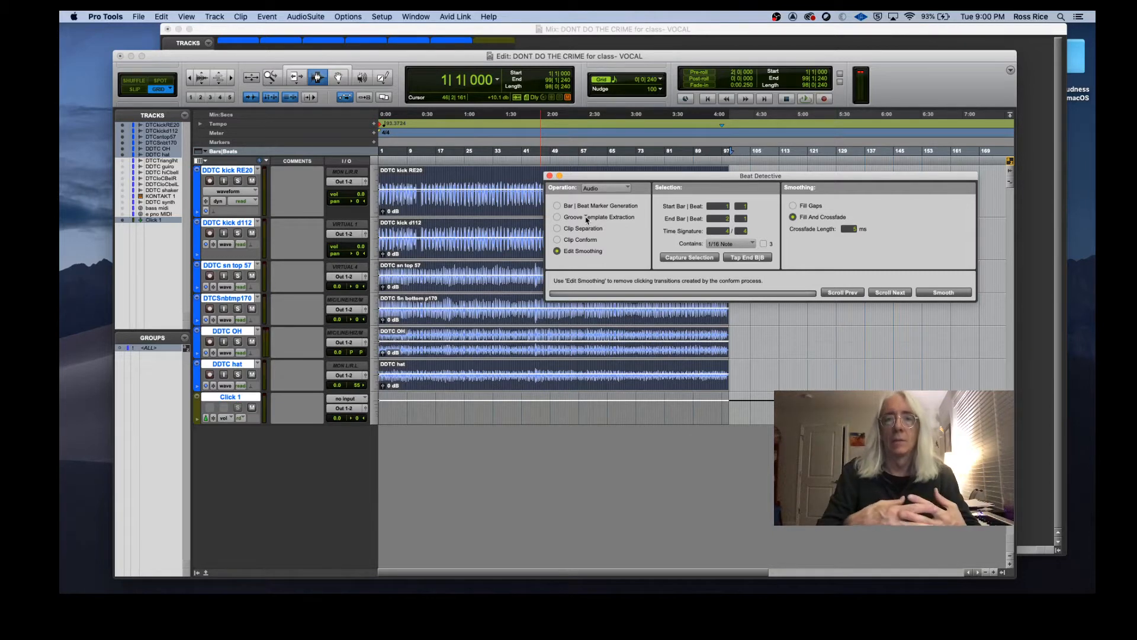
Step: Analyze the selection in Bar | Beat Marker Generation mode and raise the sensitivity slightly
left_click(557, 206)
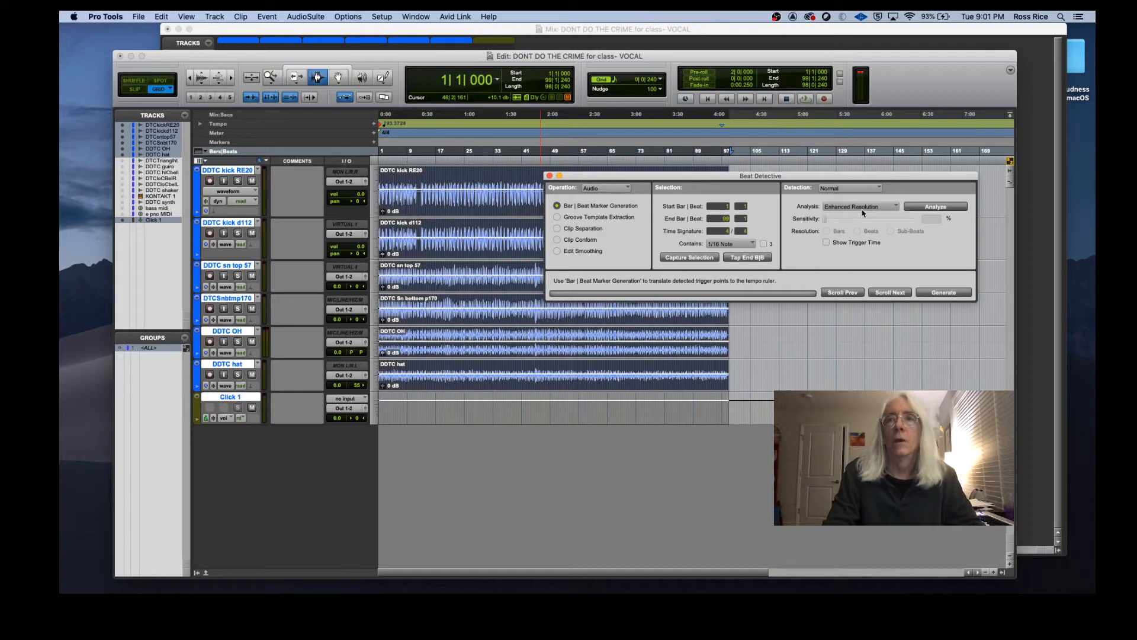
left_click(935, 209)
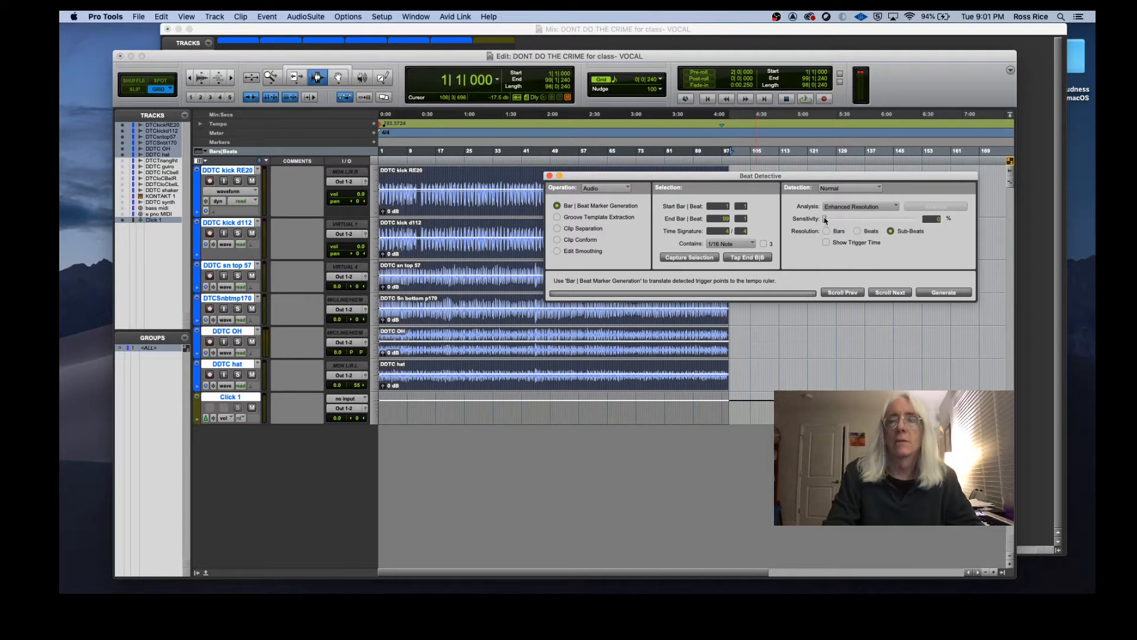
left_click_drag(825, 219, 835, 219)
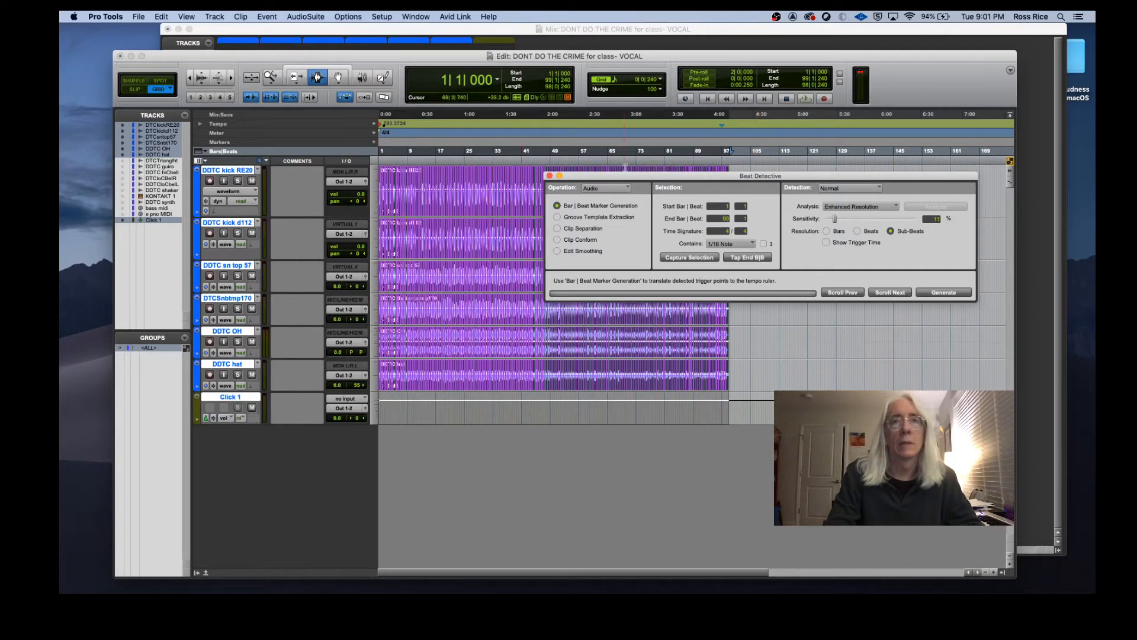
Step: Move the Beat Detective window aside, zoom in on the first bars and raise the sensitivity to 22%
left_click_drag(624, 180, 386, 424)
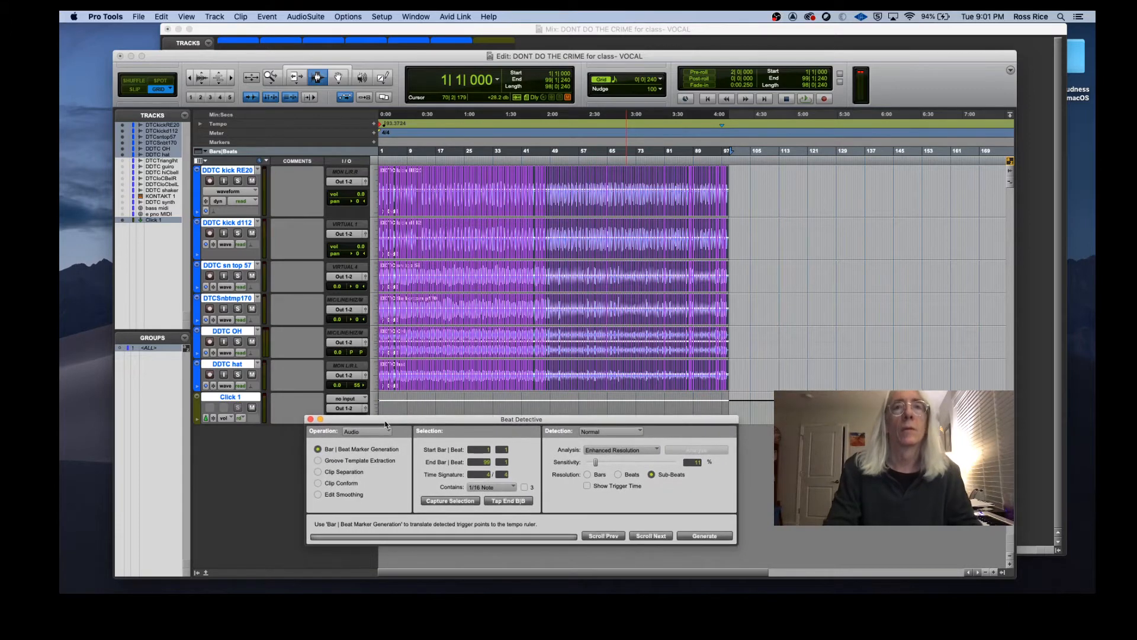
left_click(231, 77)
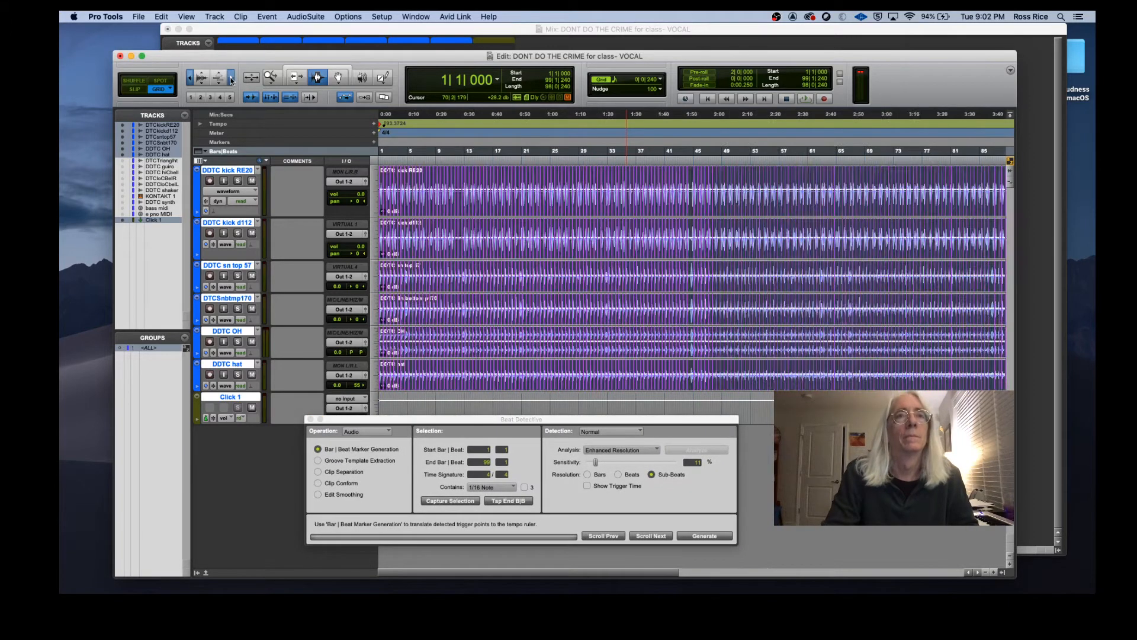
left_click(231, 77)
left_click(231, 77)
left_click(231, 77)
left_click(231, 77)
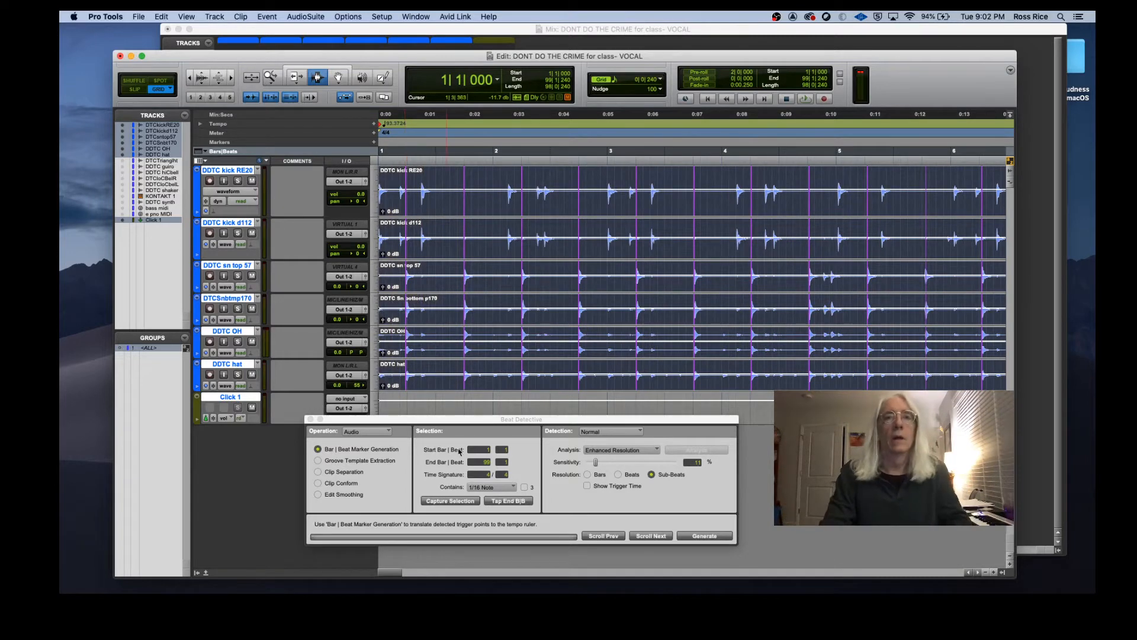
left_click(501, 313)
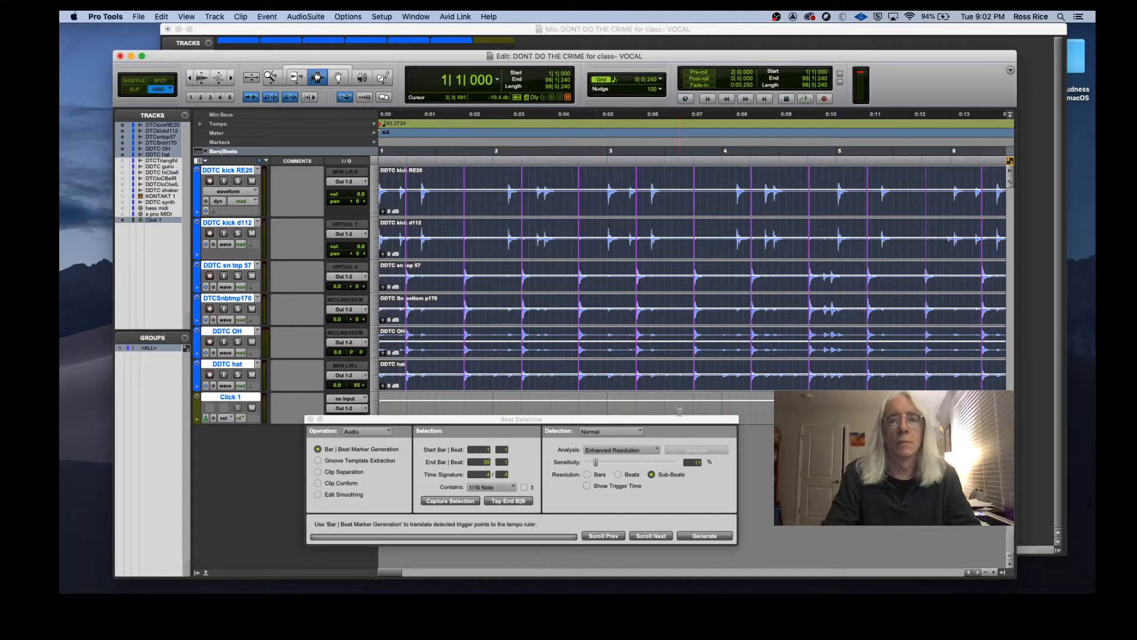
left_click(598, 464)
left_click_drag(598, 465, 607, 464)
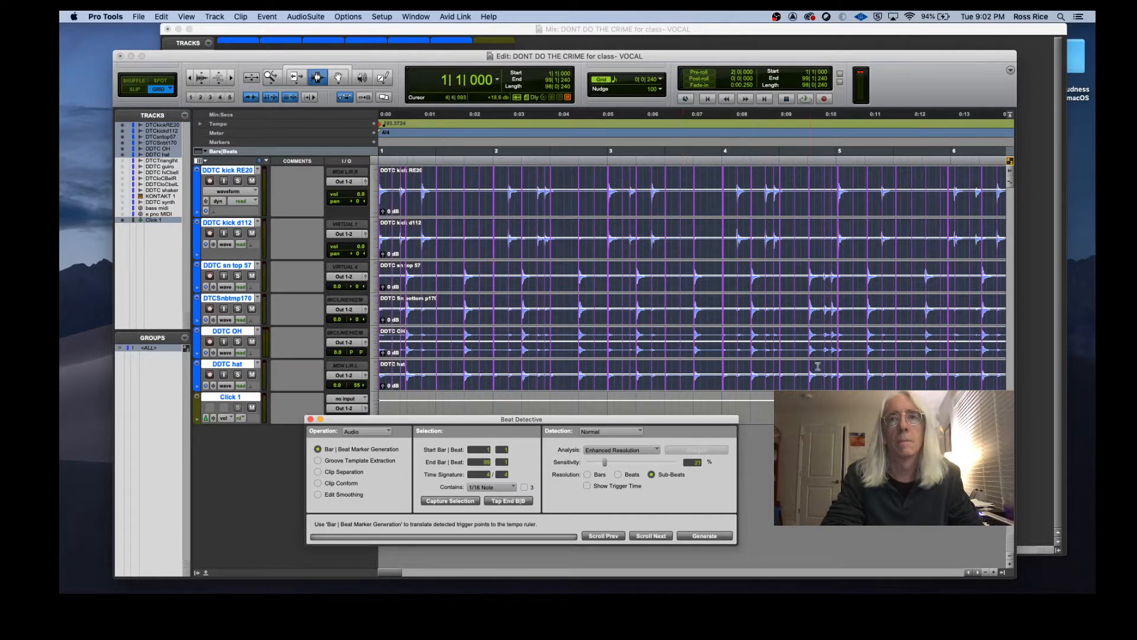
Step: Scroll through the drum tracks to inspect the detected beat triggers against the bar lines
scroll(836, 315, "right", 5)
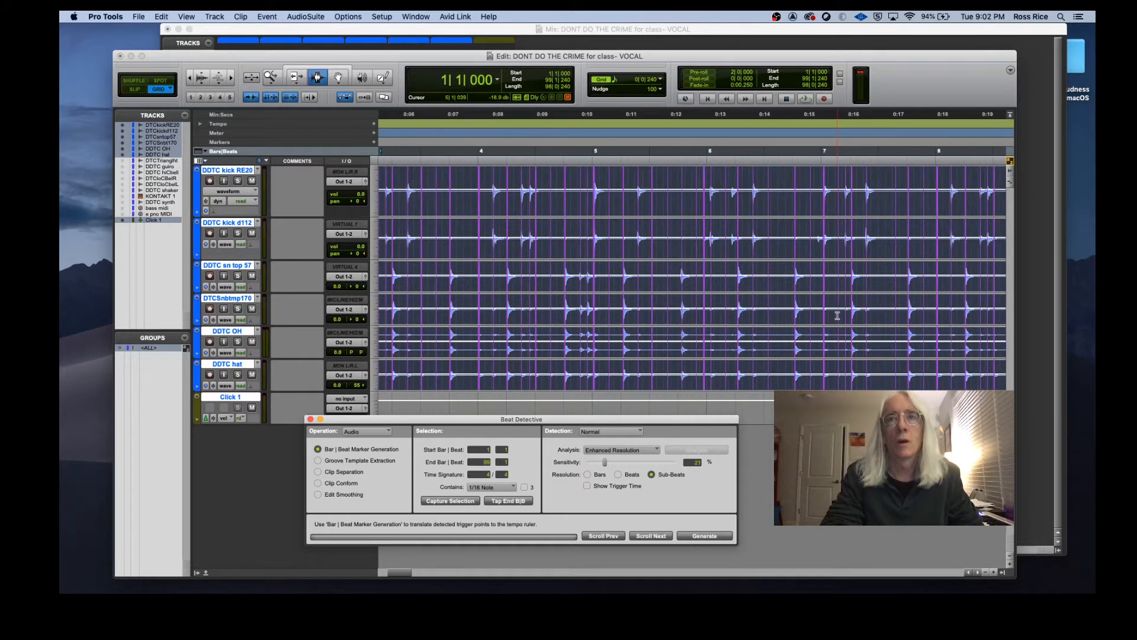
scroll(836, 315, "right", 3)
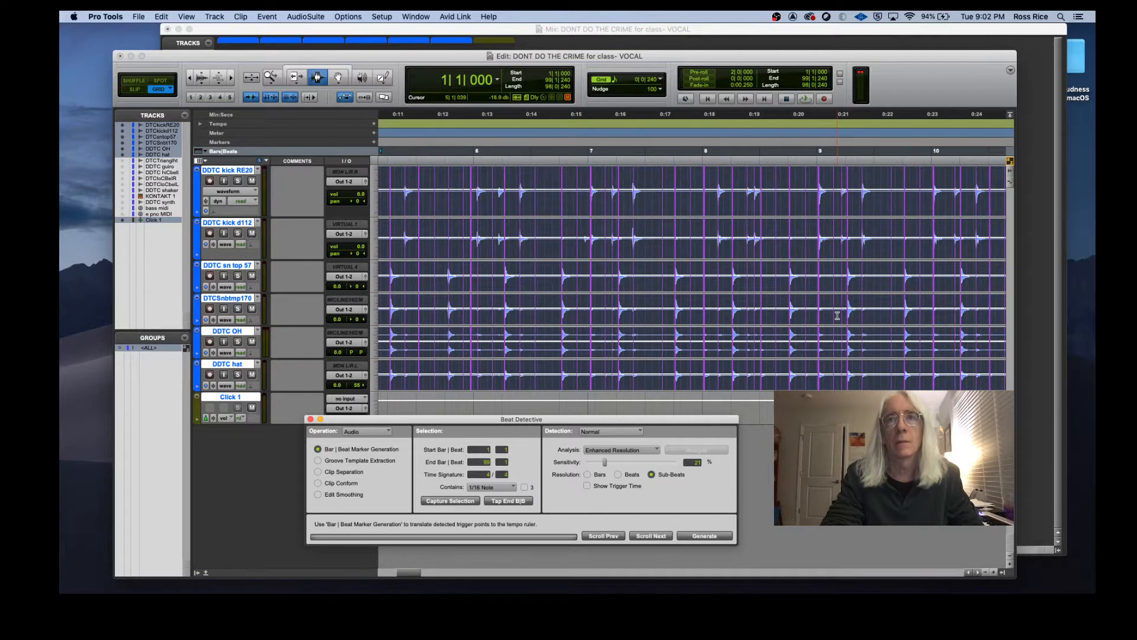
scroll(837, 315, "right", 3)
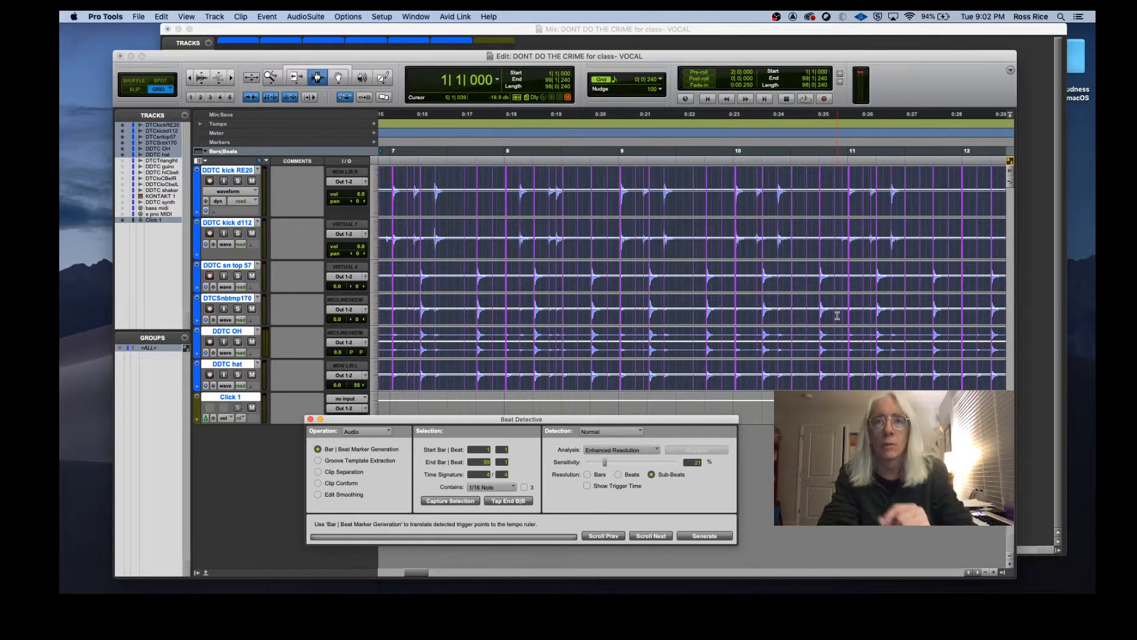
scroll(837, 315, "right", 2)
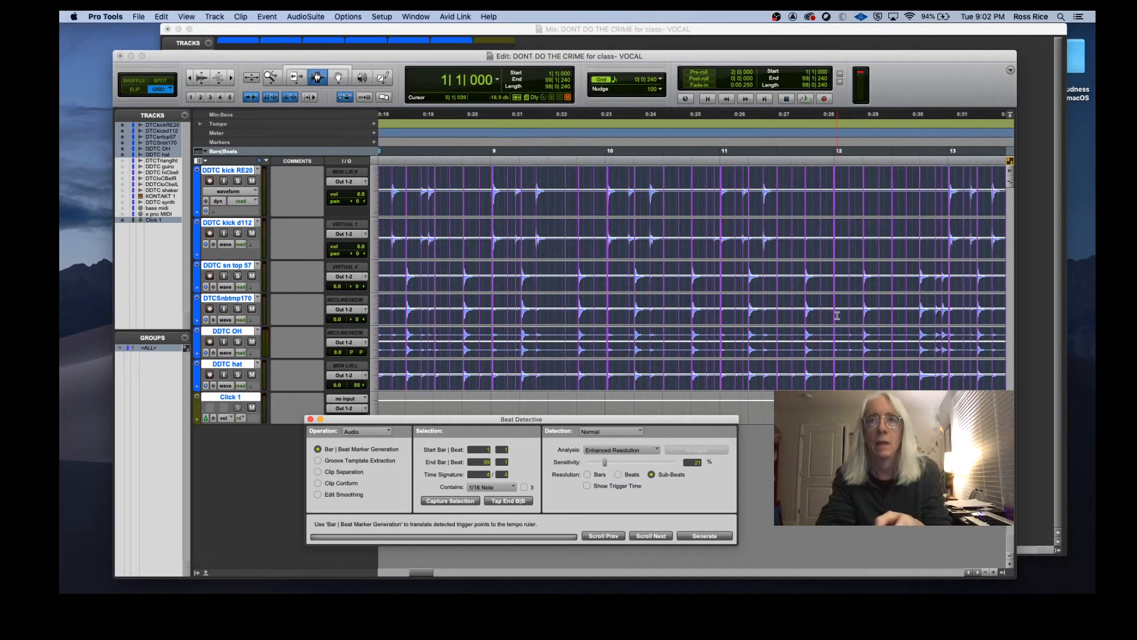
scroll(836, 315, "right", 3)
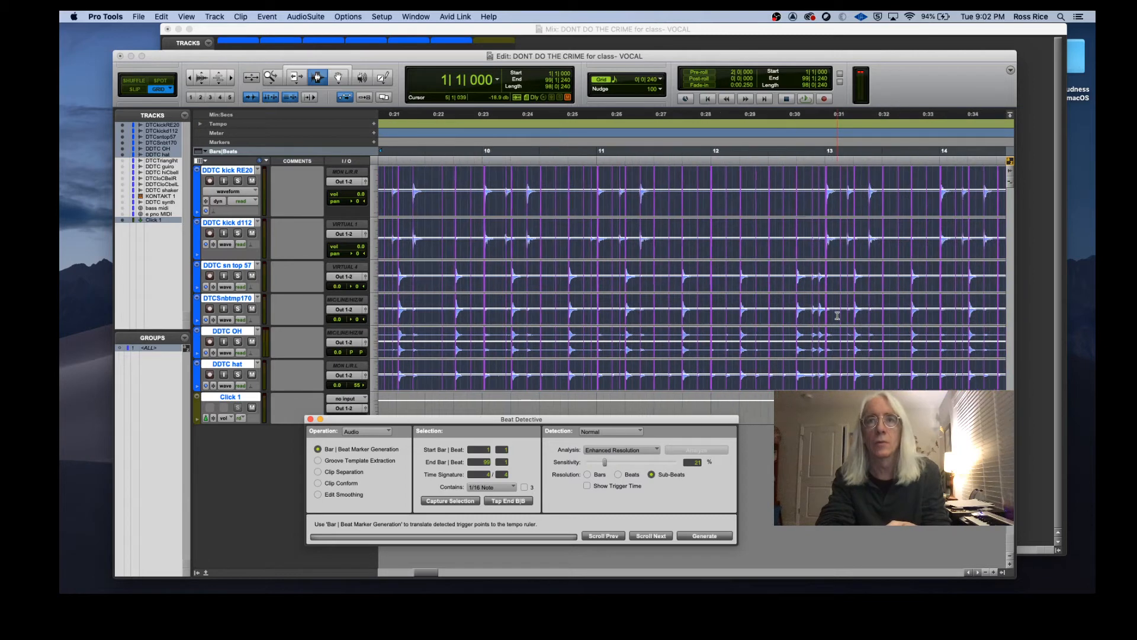
scroll(837, 315, "right", 8)
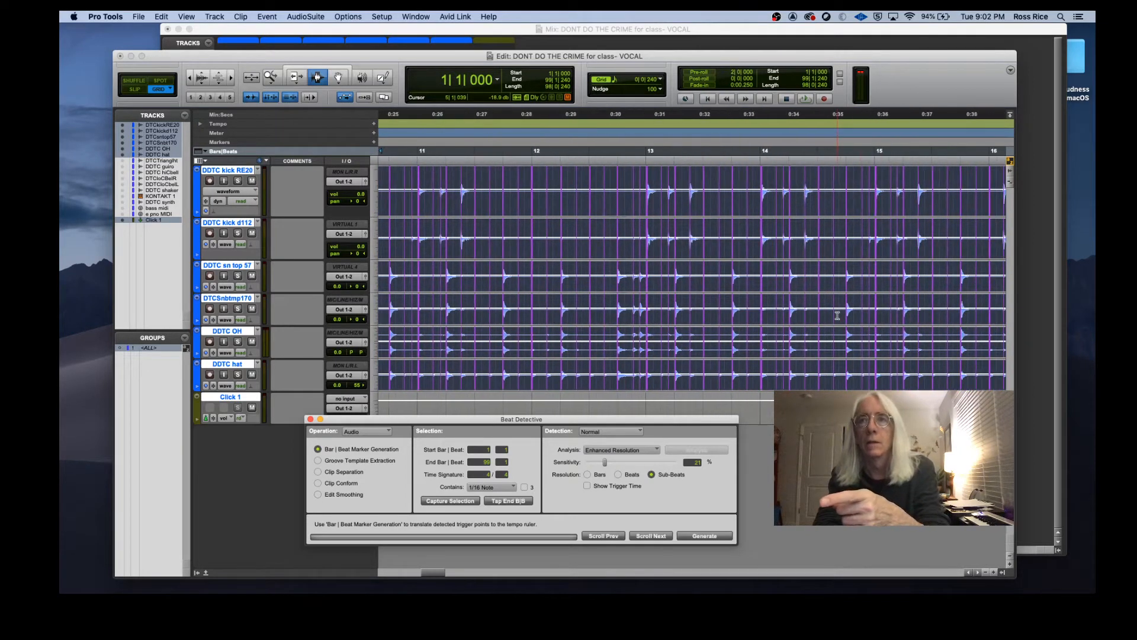
scroll(837, 315, "right", 5)
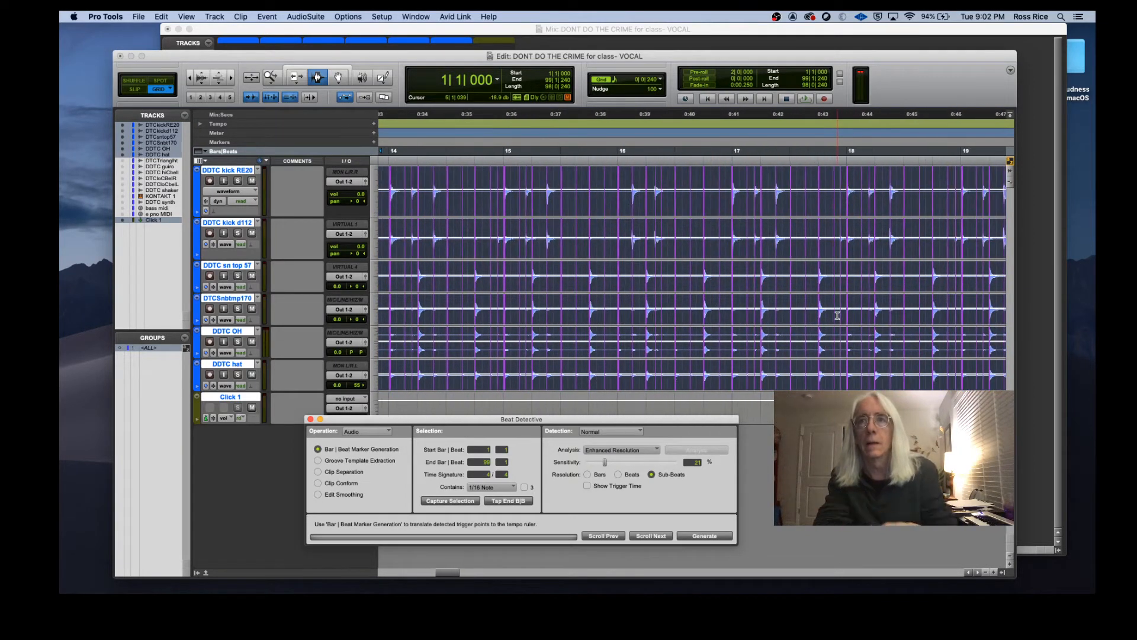
scroll(547, 206, "right", 7)
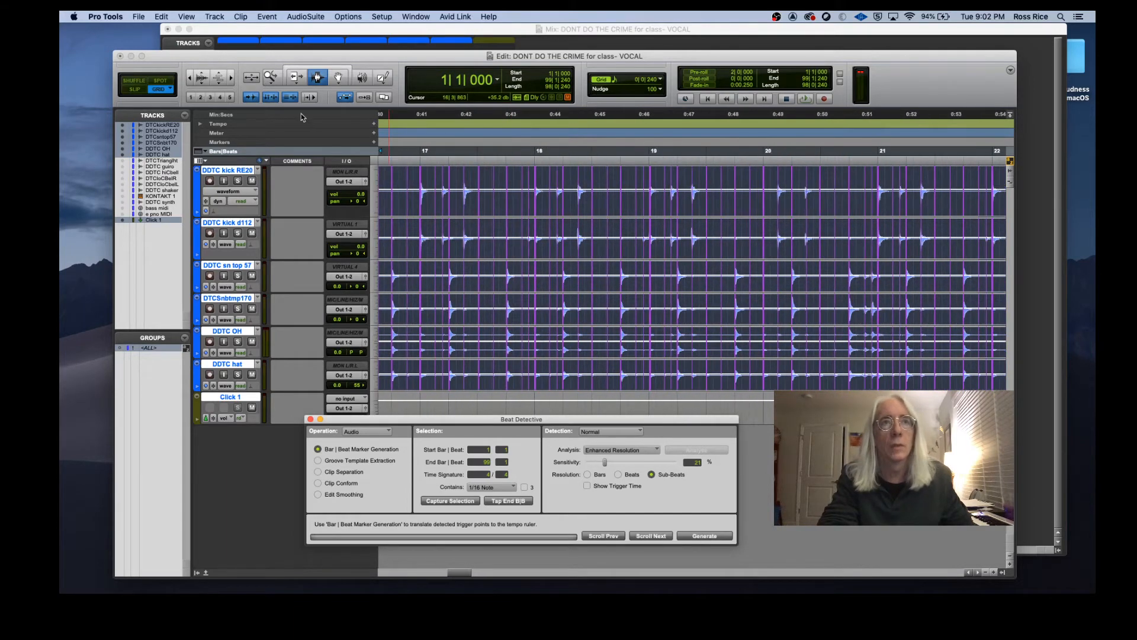
left_click(231, 78)
left_click(231, 78)
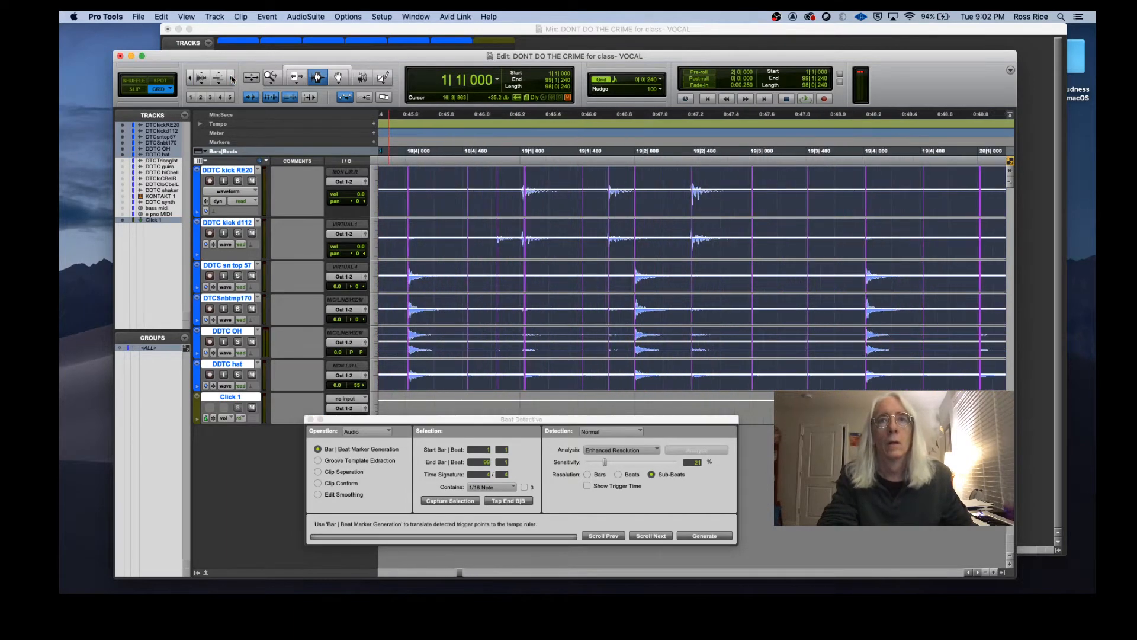
scroll(591, 284, "left", 3)
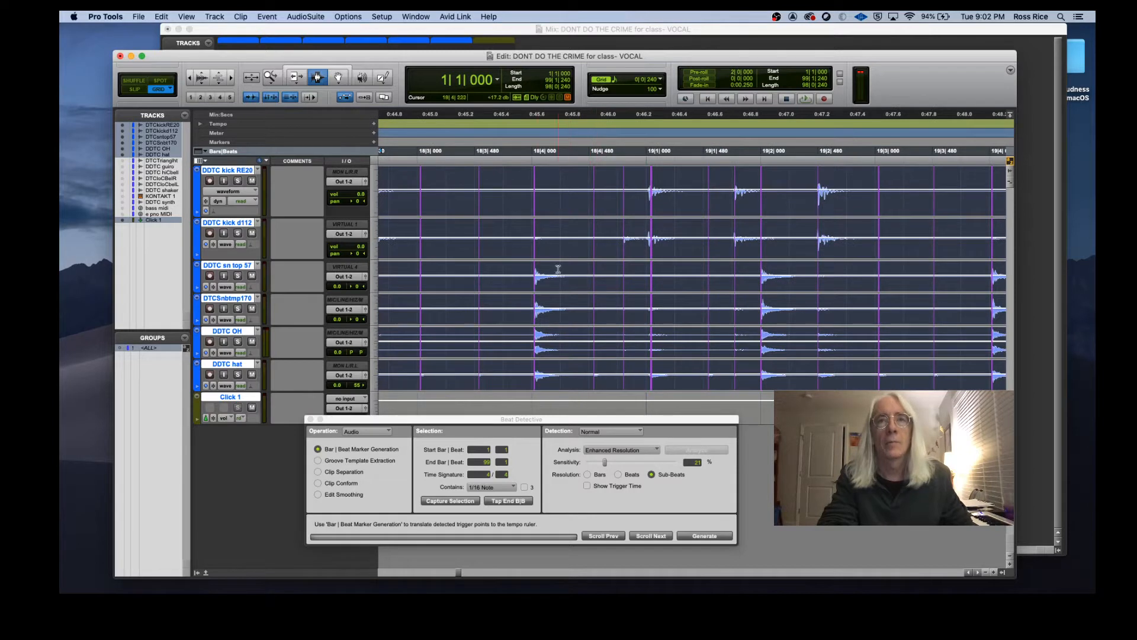
scroll(782, 286, "right", 1)
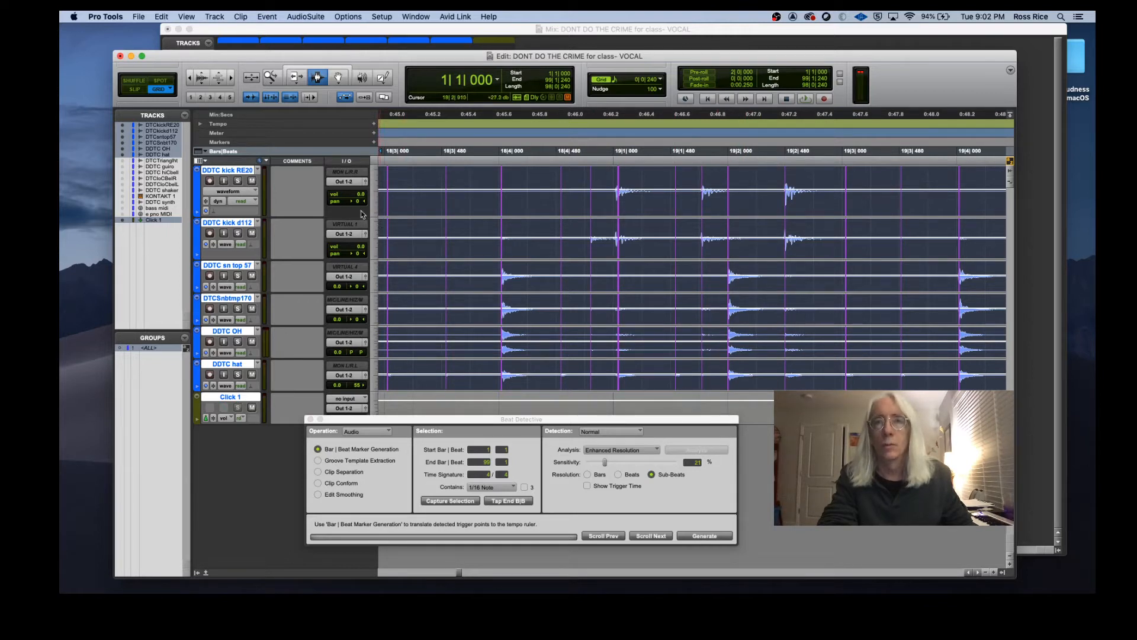
Step: Switch Beat Detective to Clip Separation, set the trigger pad to 10 ms, and separate the drum clips at the detected triggers
left_click(190, 78)
left_click(189, 79)
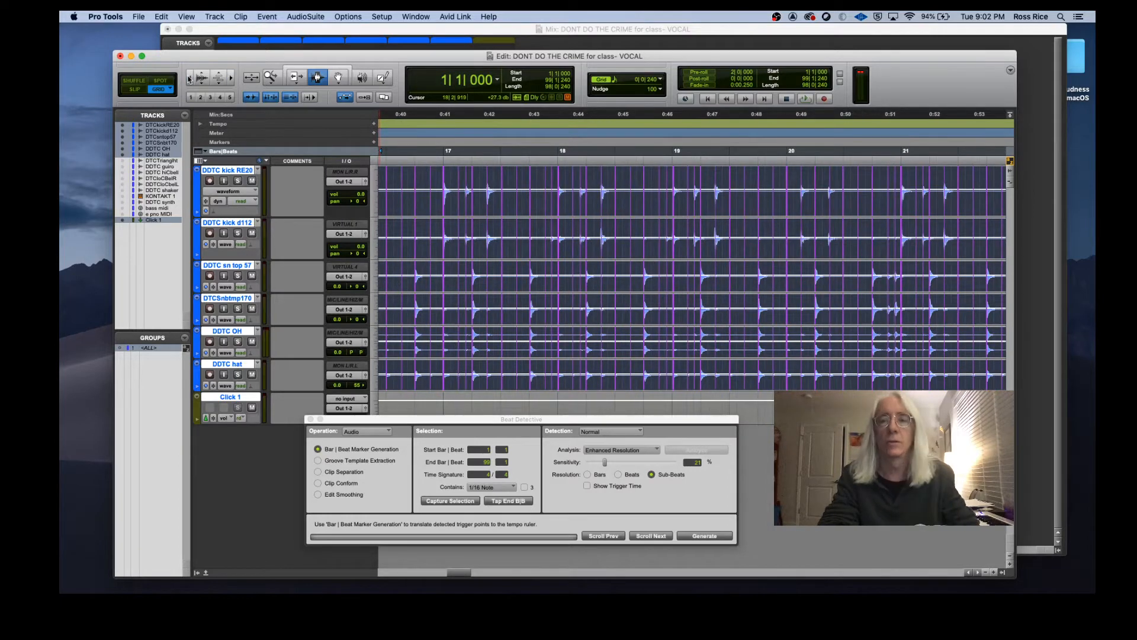
left_click(190, 79)
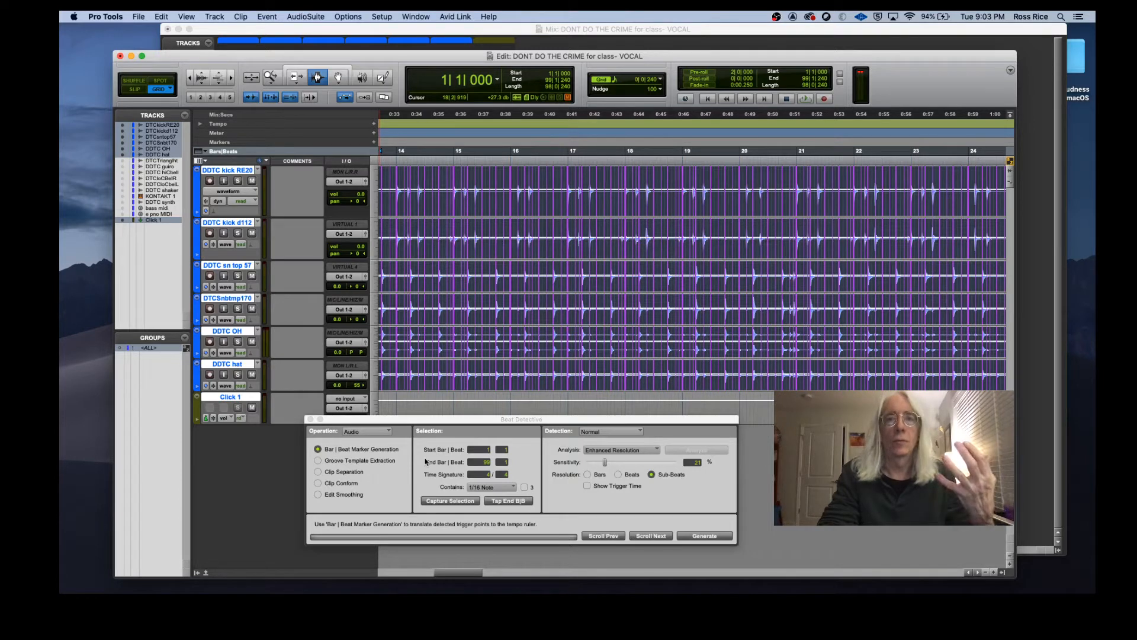
left_click(318, 472)
left_click(231, 78)
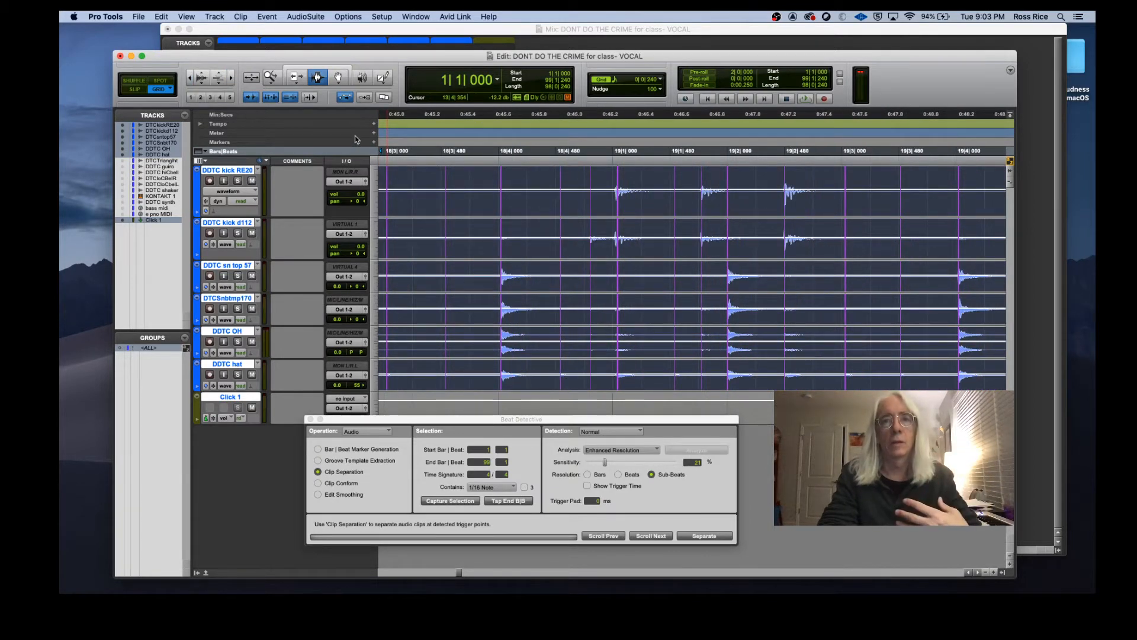
left_click(598, 501)
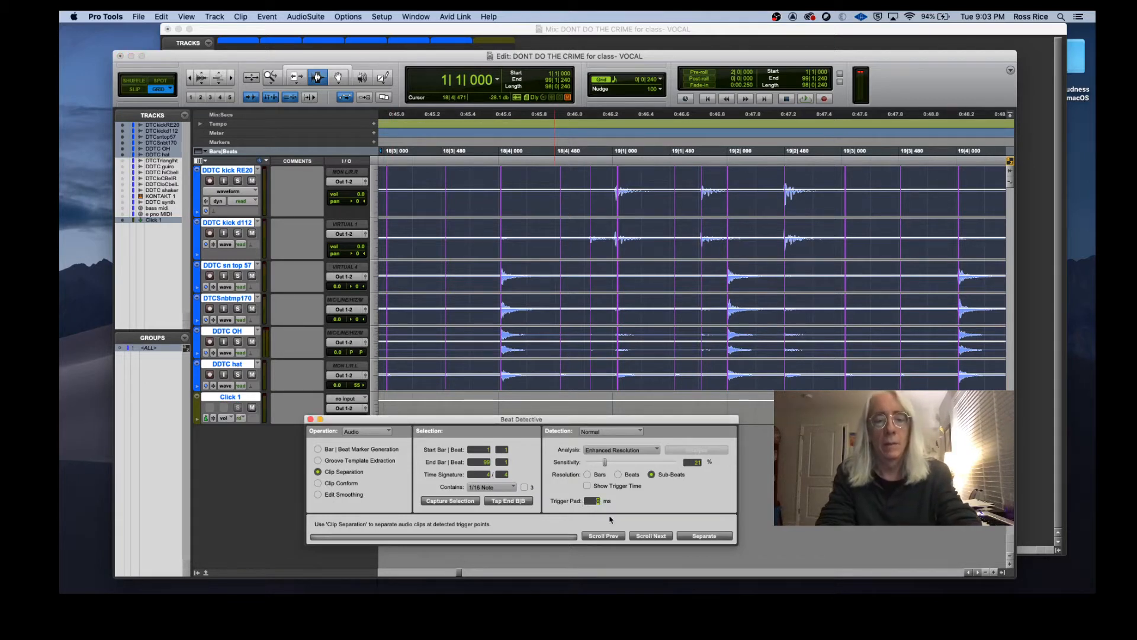
type("5")
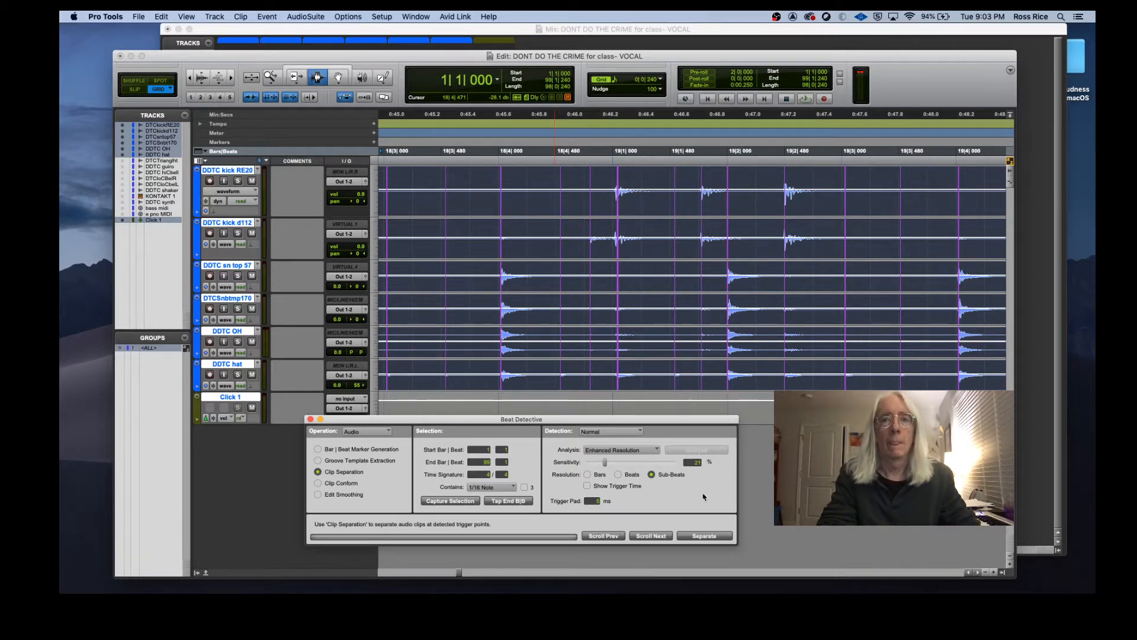
left_click(597, 502)
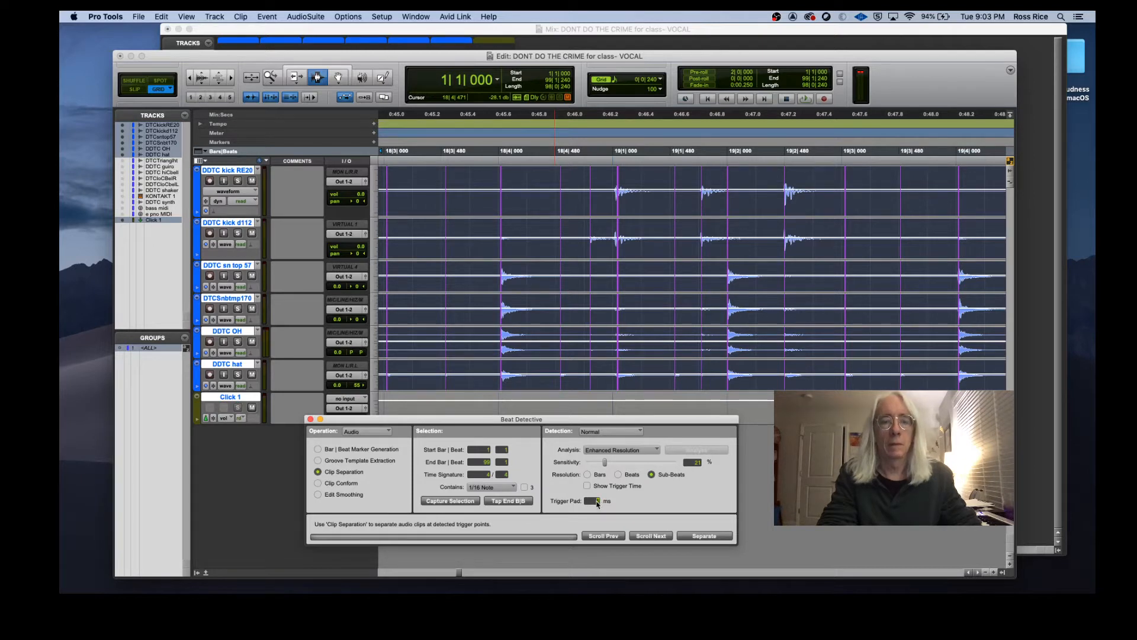
type("10")
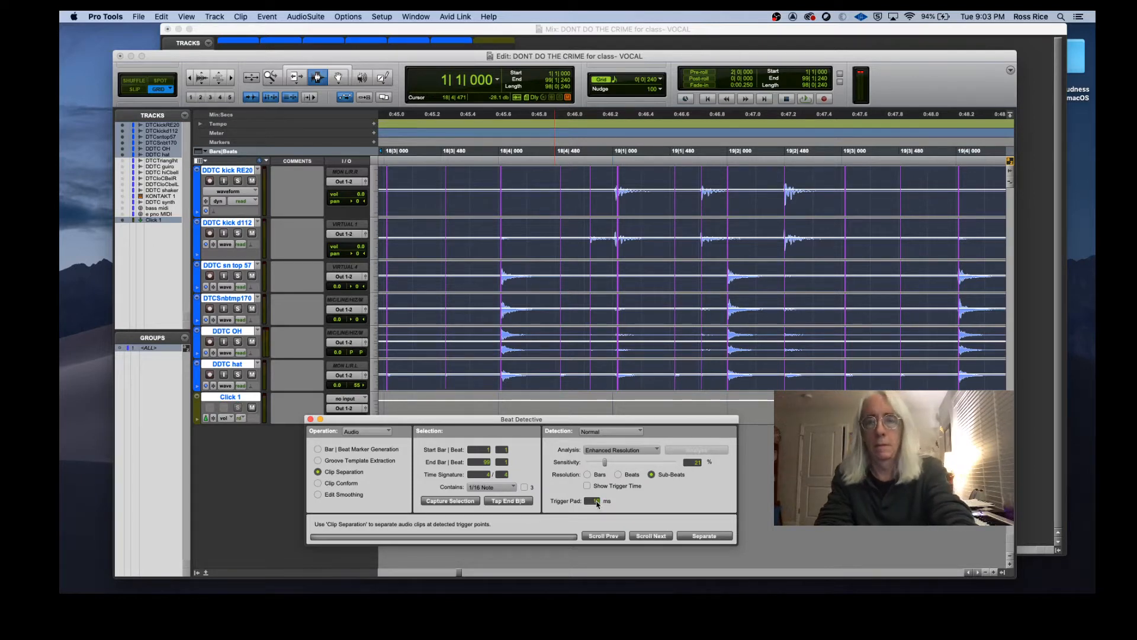
left_click(713, 537)
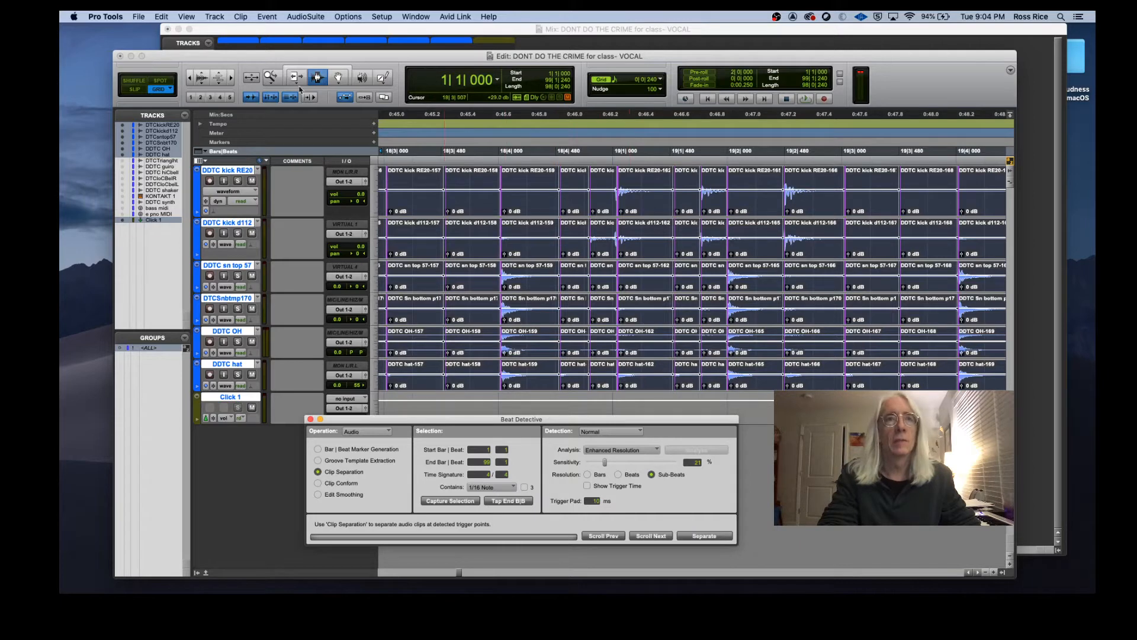
Step: Conform the separated drum clips with Clip Conform, with Exclude Within enabled
left_click(230, 78)
left_click(230, 78)
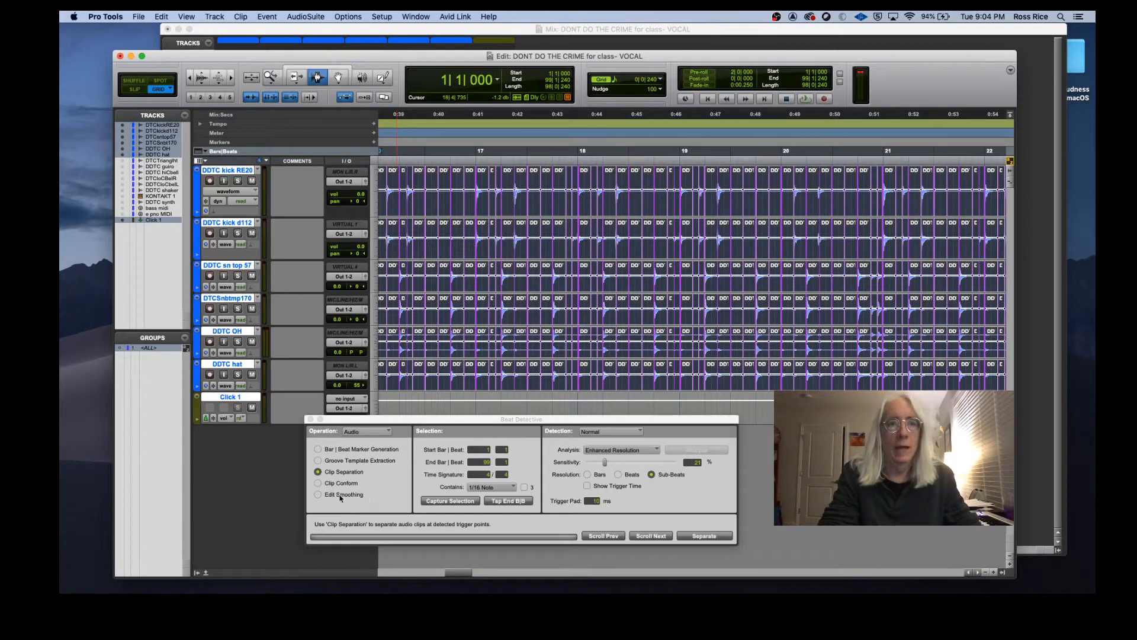
left_click(318, 482)
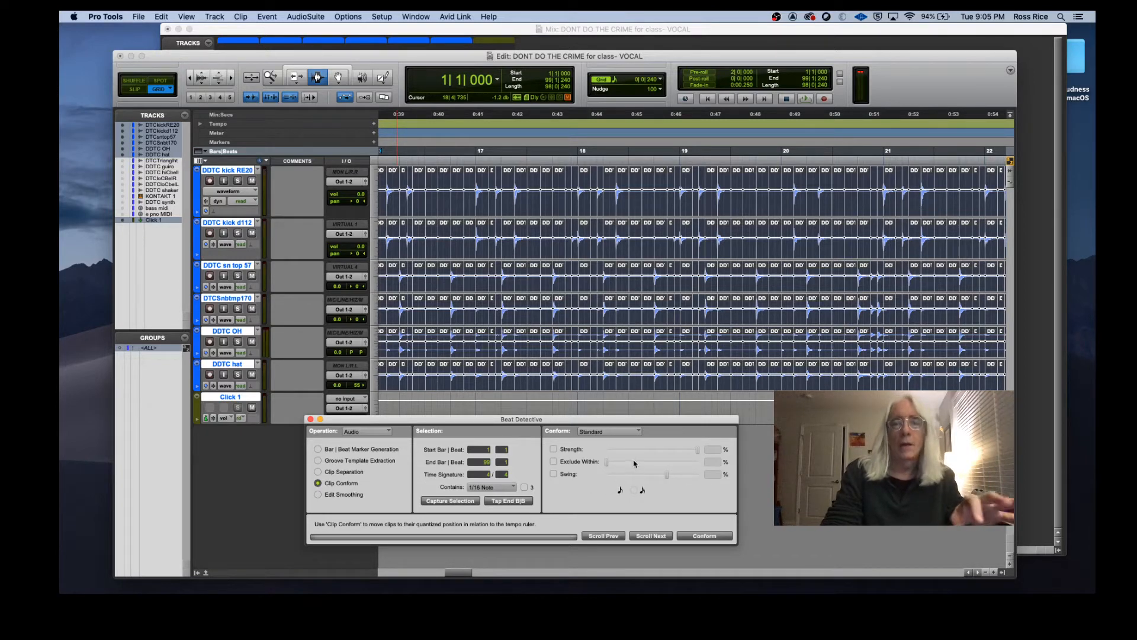
left_click(554, 462)
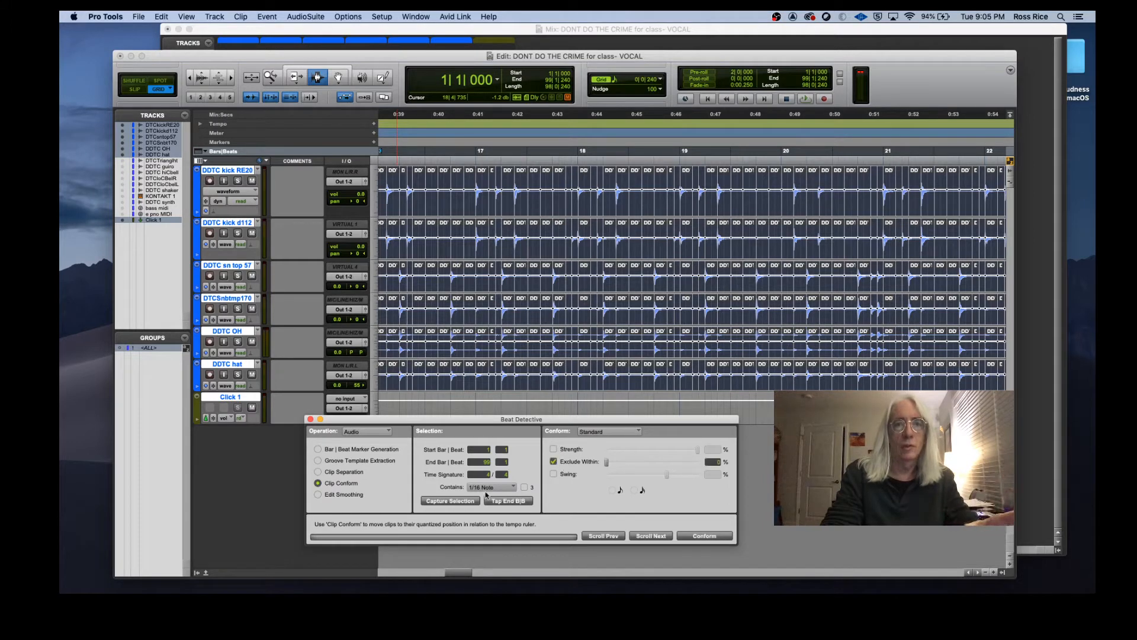
left_click(704, 535)
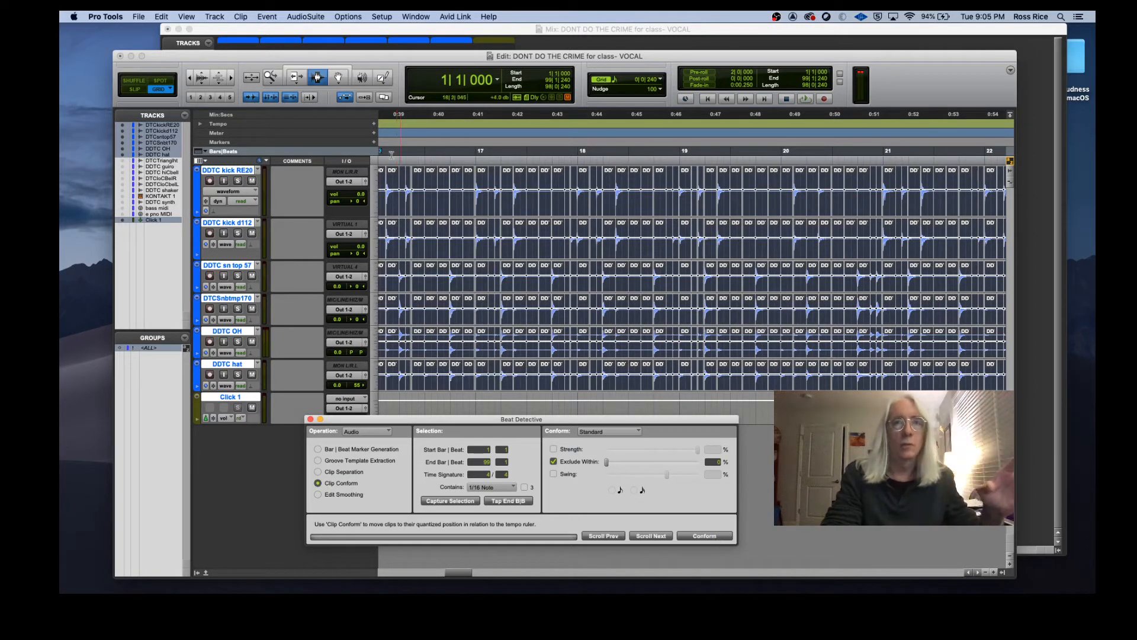
Step: Zoom in and scroll along the conformed drum clips to inspect their edges
left_click(231, 77)
left_click(231, 78)
left_click(231, 78)
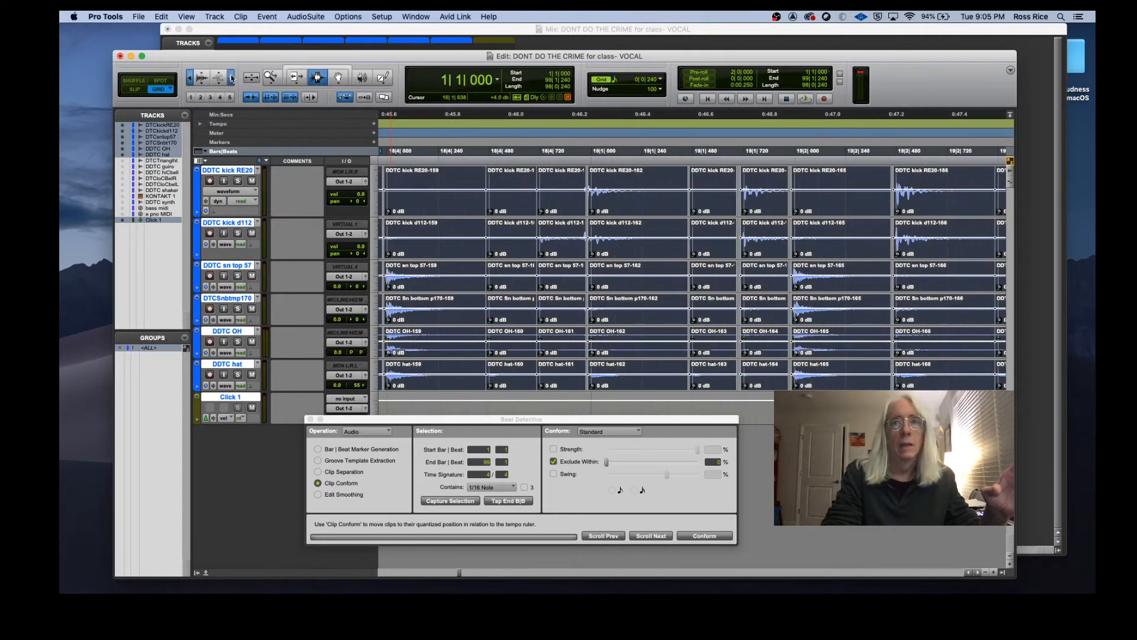
scroll(713, 313, "left", 2)
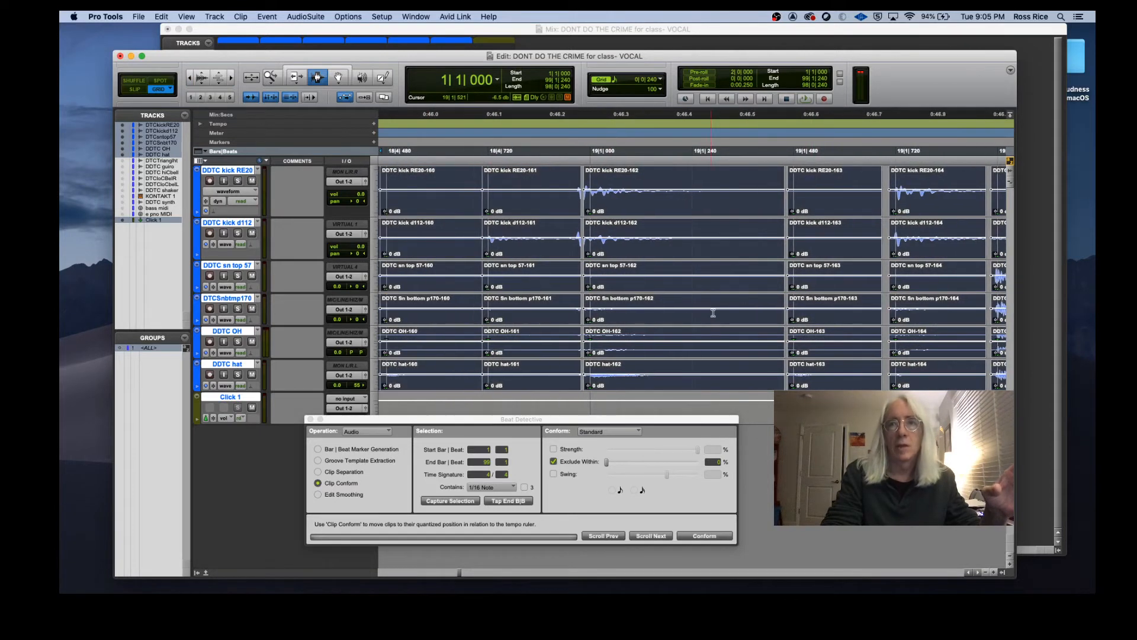
scroll(713, 312, "right", 1)
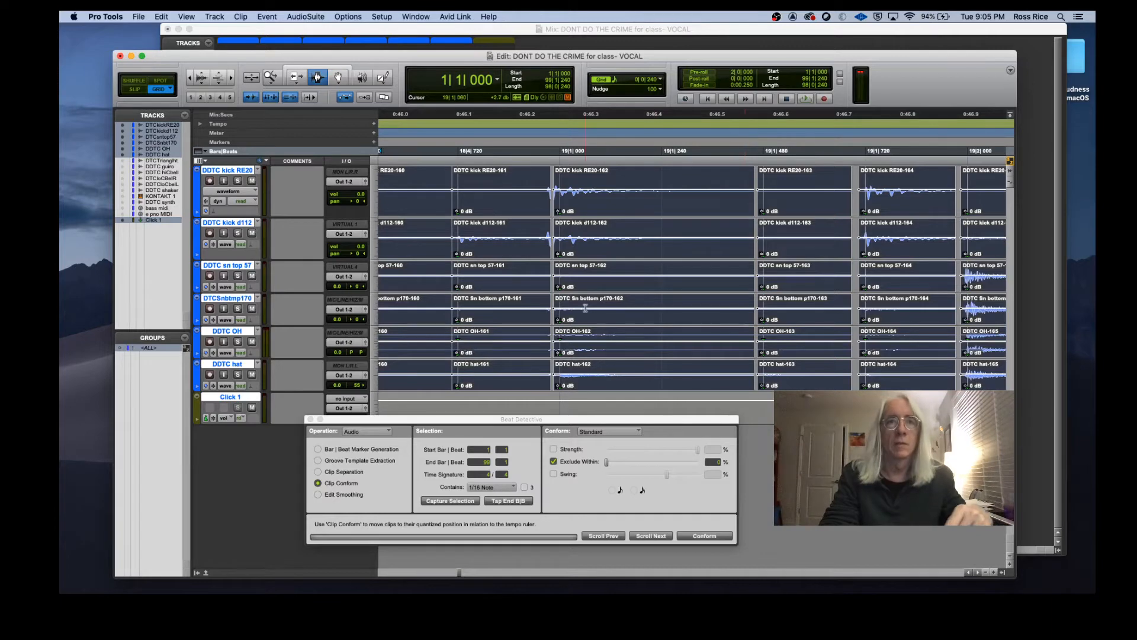
Step: Apply Edit Smoothing with Fill And Crossfade to the conformed drum clips
left_click(189, 78)
left_click(189, 78)
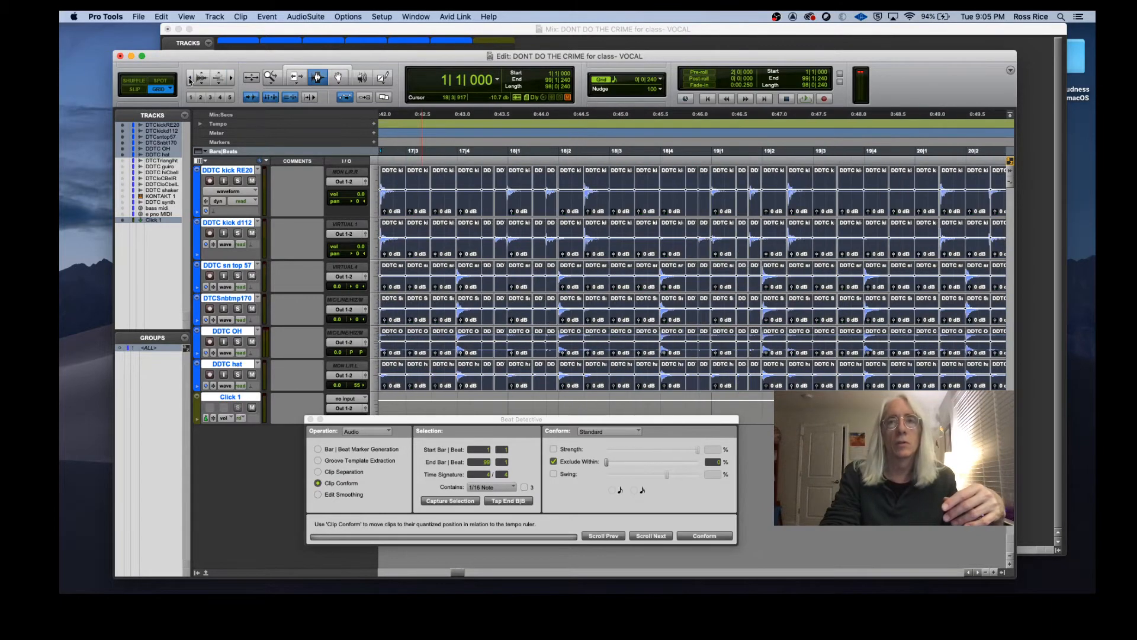
left_click(190, 78)
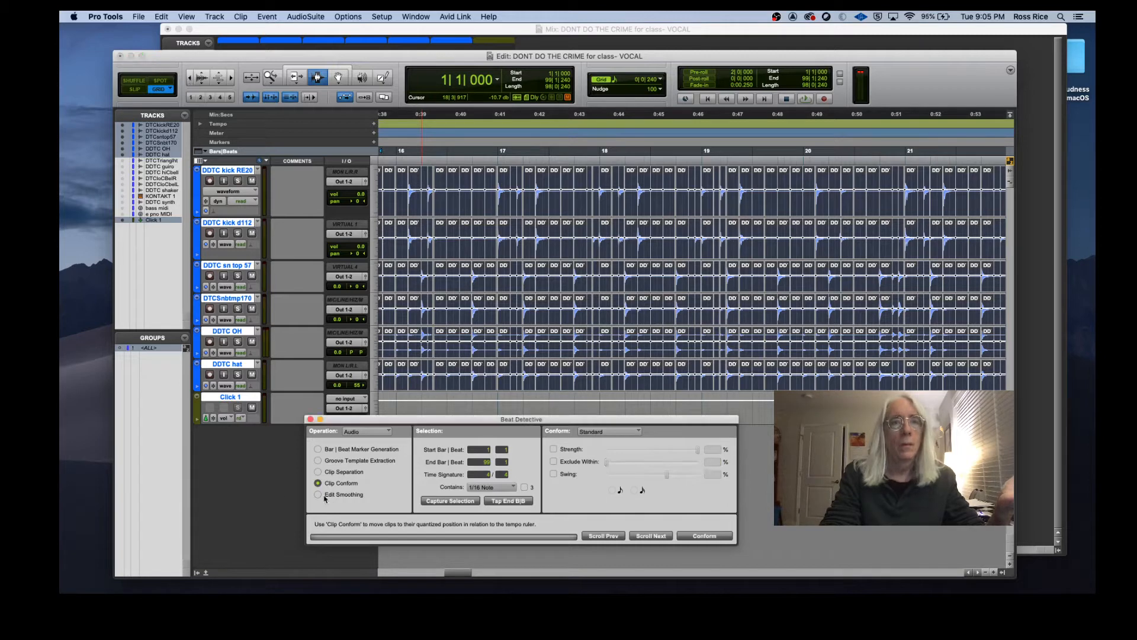
left_click(318, 495)
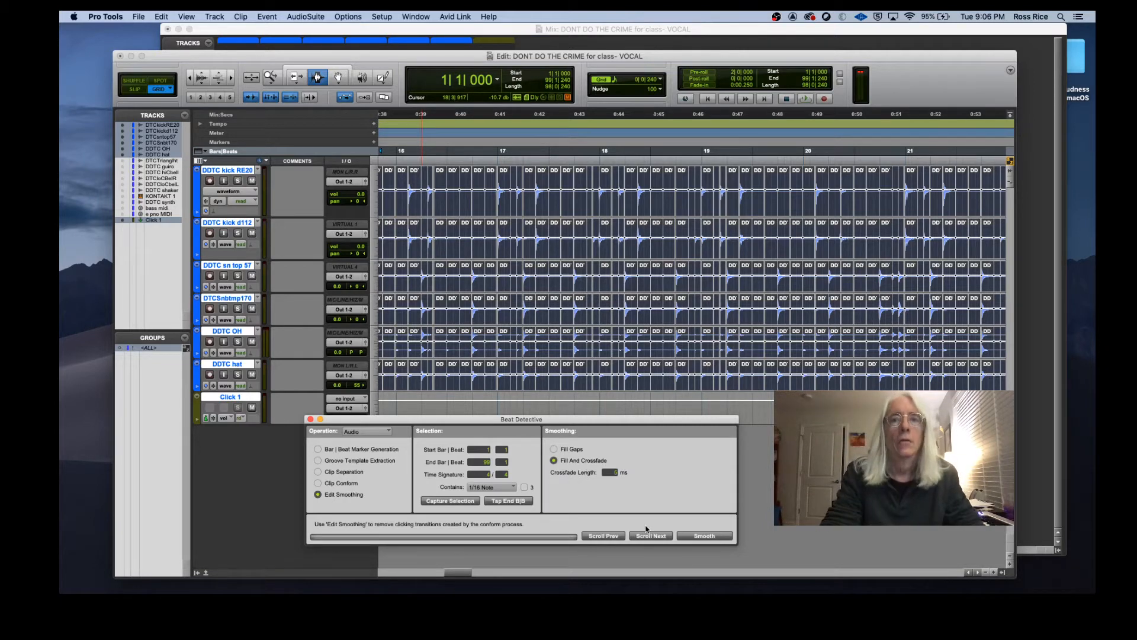
left_click(713, 537)
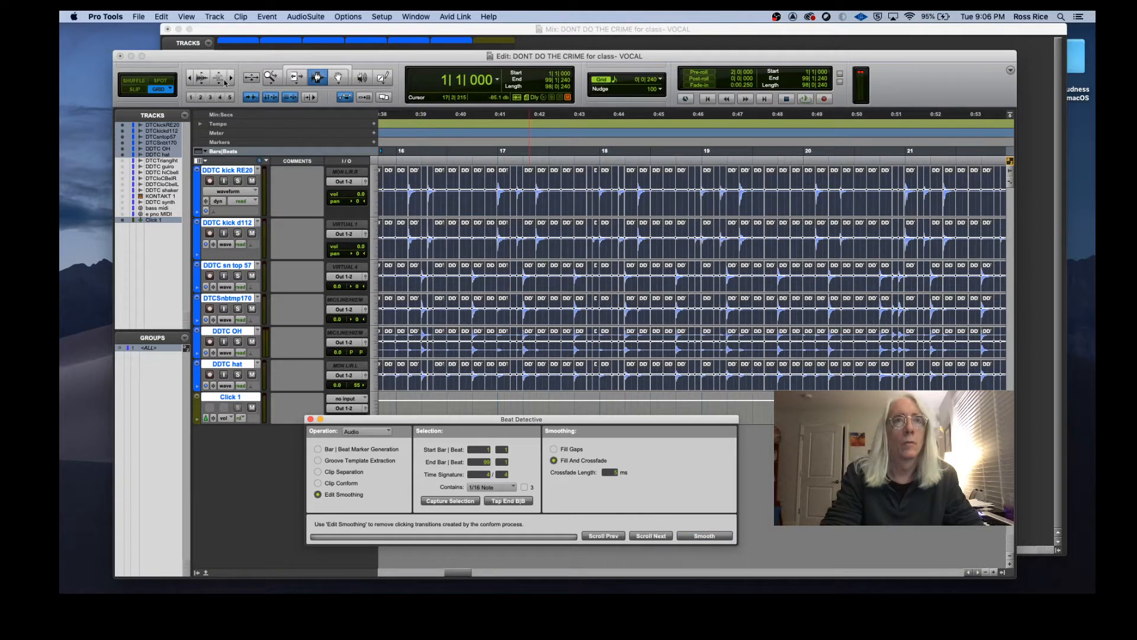
Step: Zoom in on a clip boundary to inspect the smoothing crossfades between the drum clips
left_click(231, 77)
left_click(231, 78)
left_click(232, 78)
left_click(232, 78)
left_click(231, 78)
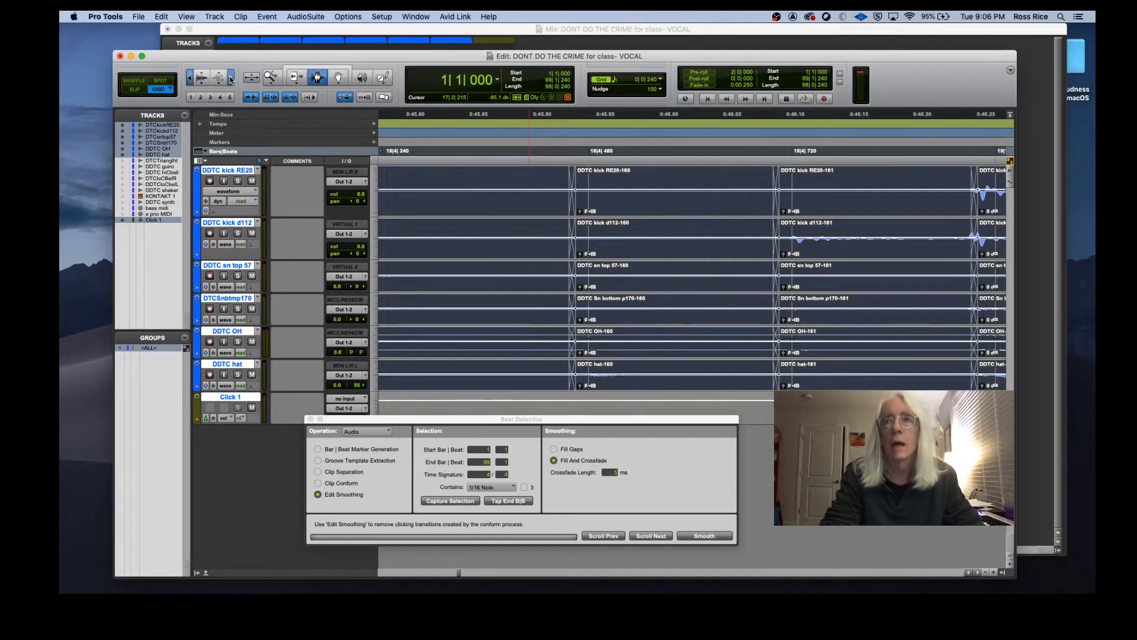
left_click(231, 78)
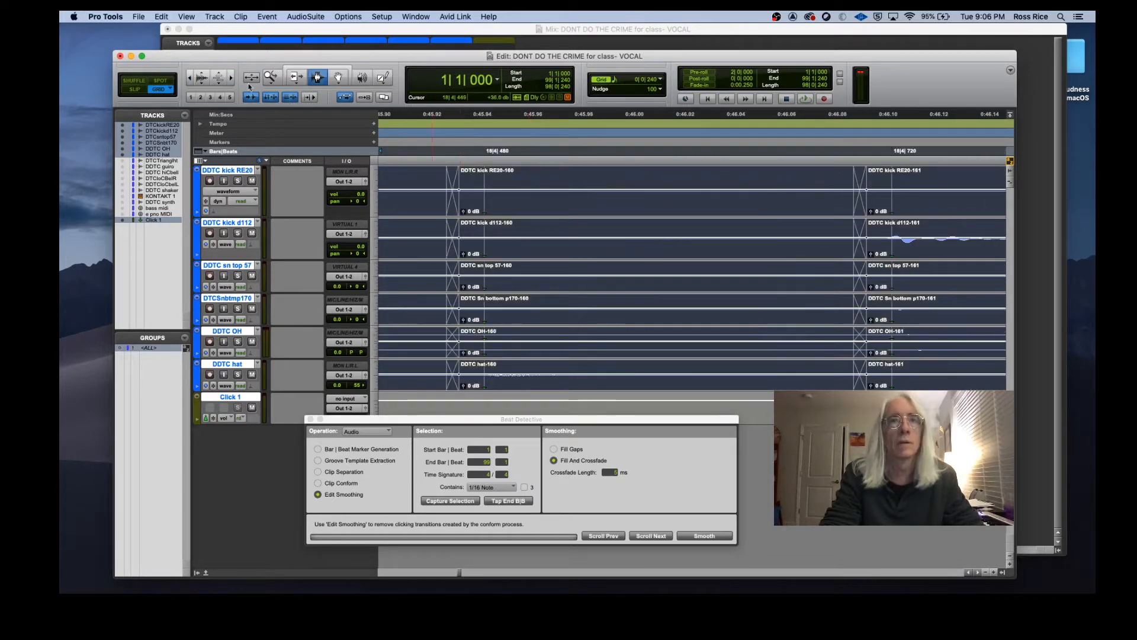
left_click(190, 78)
left_click(190, 78)
left_click(190, 77)
left_click(190, 78)
left_click(190, 78)
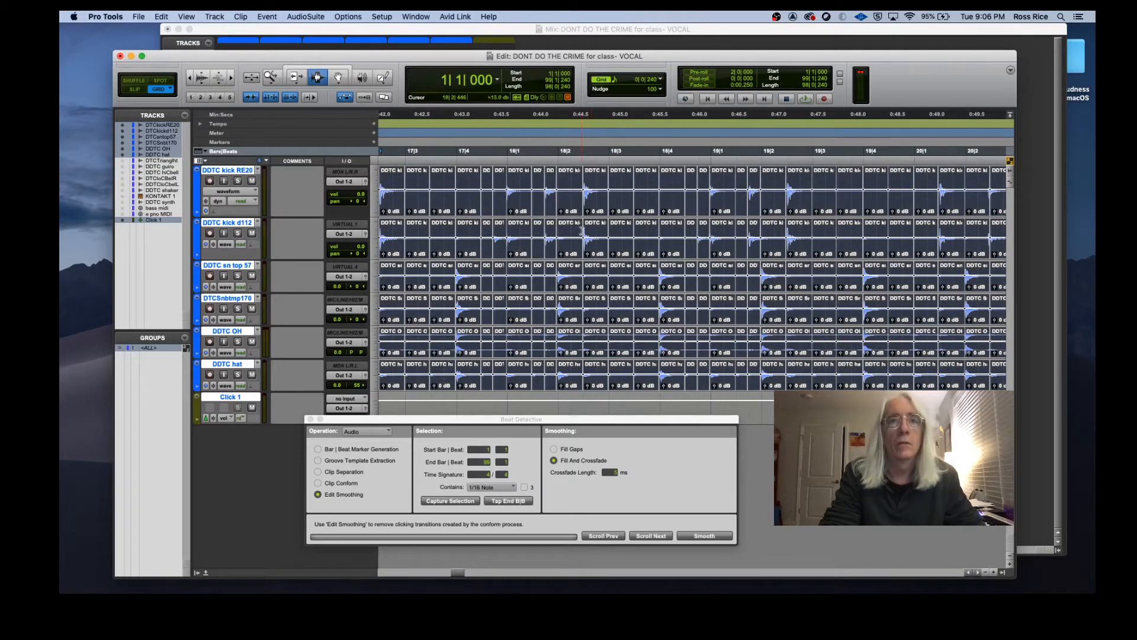
Step: Zoom out to the whole session, start playback, and move the Beat Detective window lower
key("alt+a")
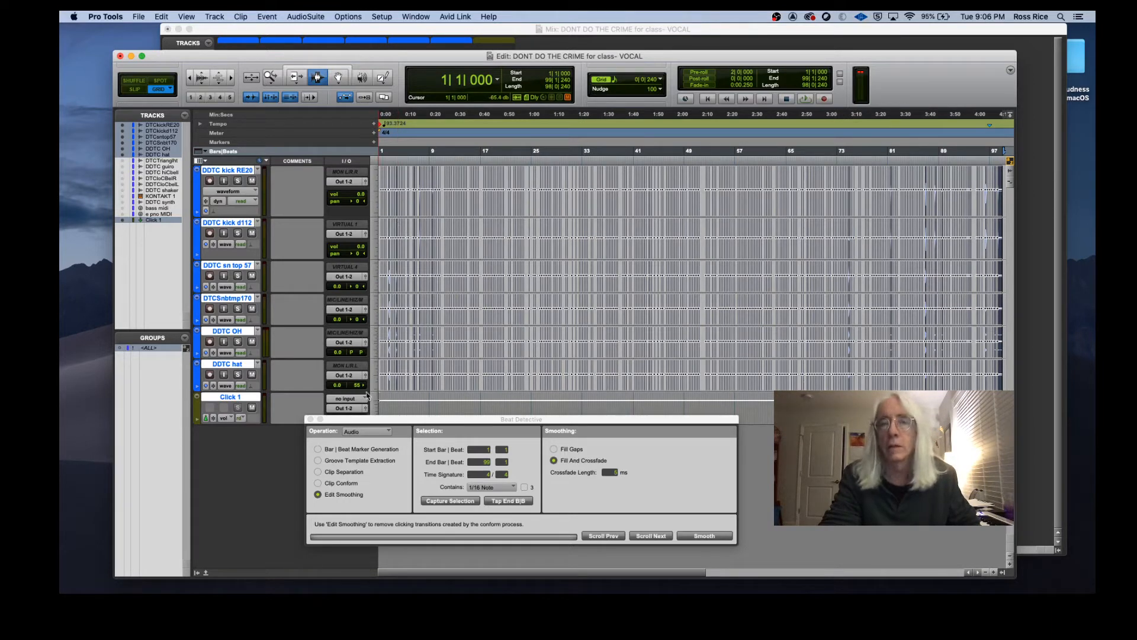
key("space")
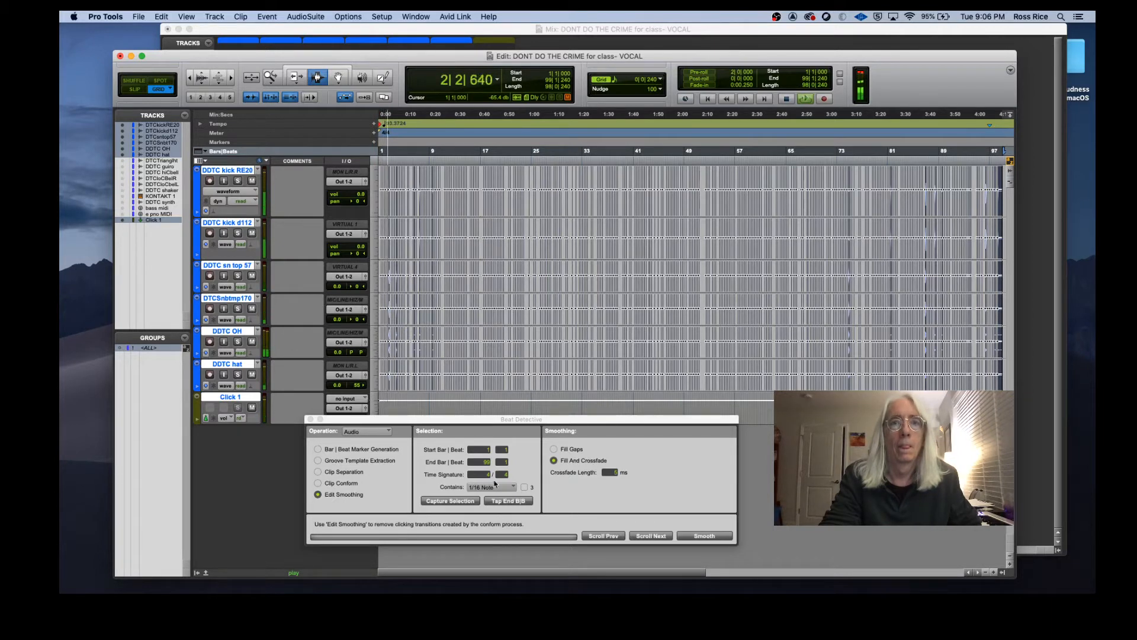
left_click_drag(478, 424, 684, 455)
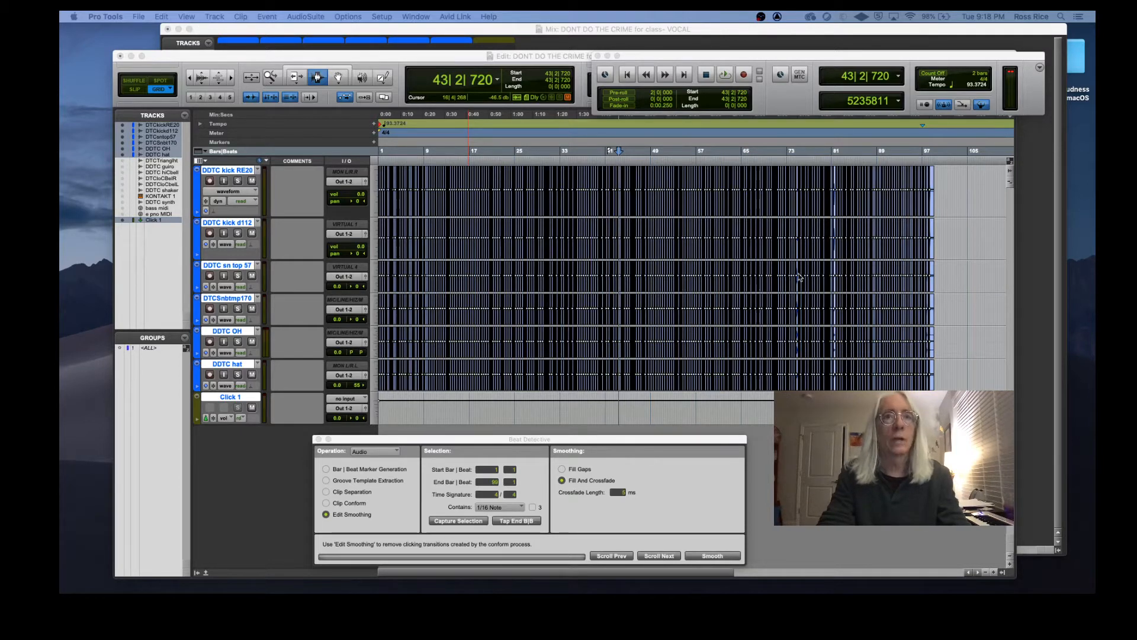
Step: Toggle the click track's mute and play back from bar 14 to compare the drums against the click
left_click(455, 163)
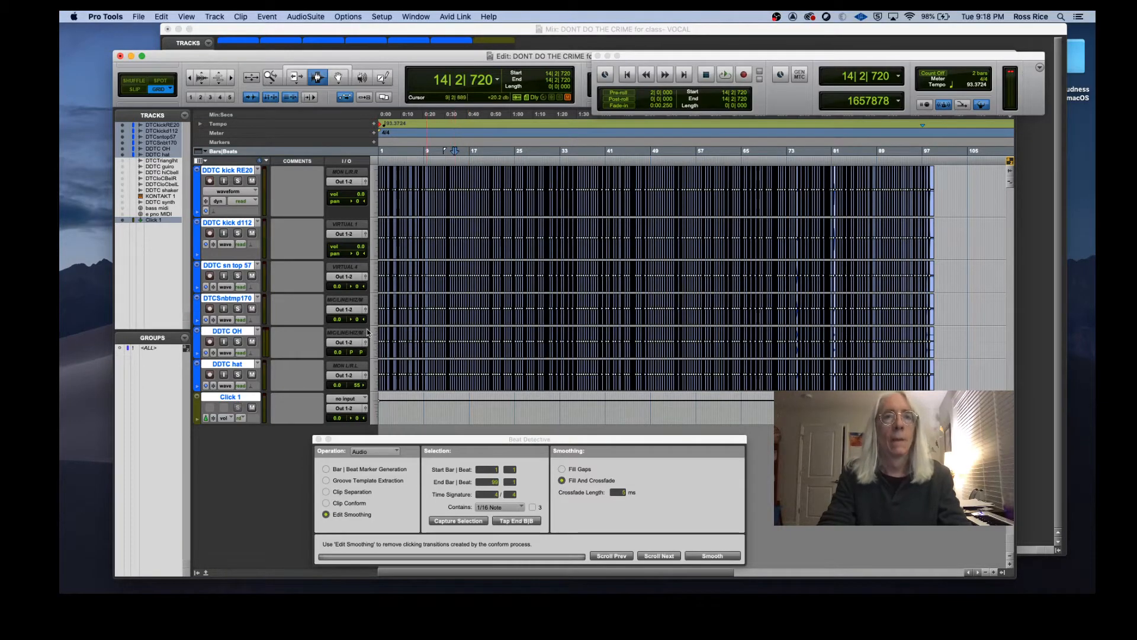
left_click(252, 407)
key("space")
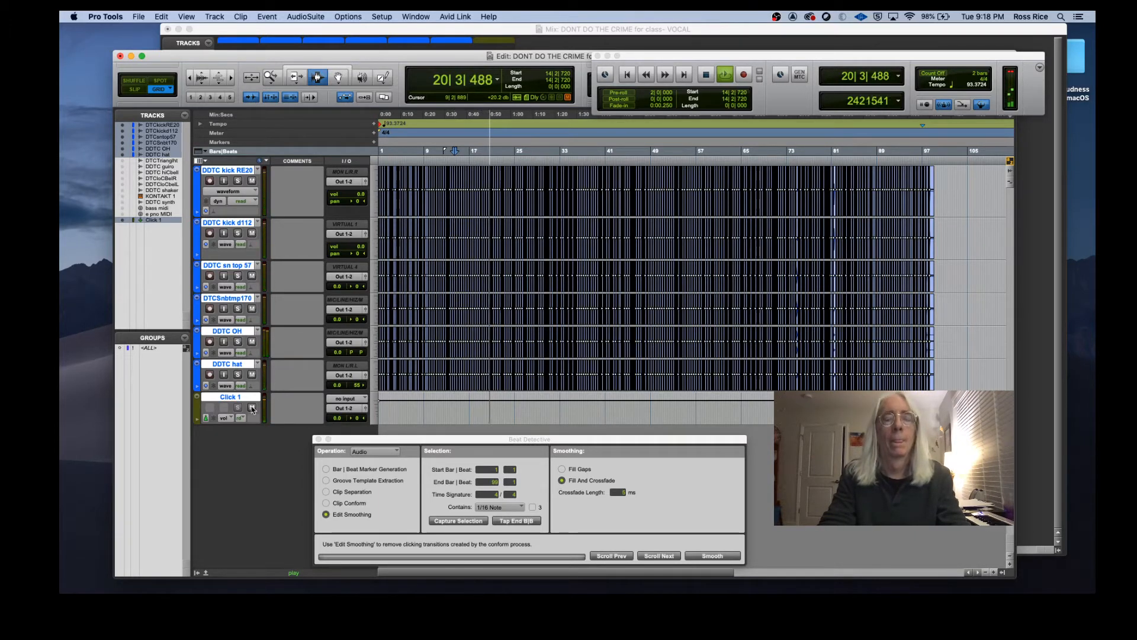
key("space")
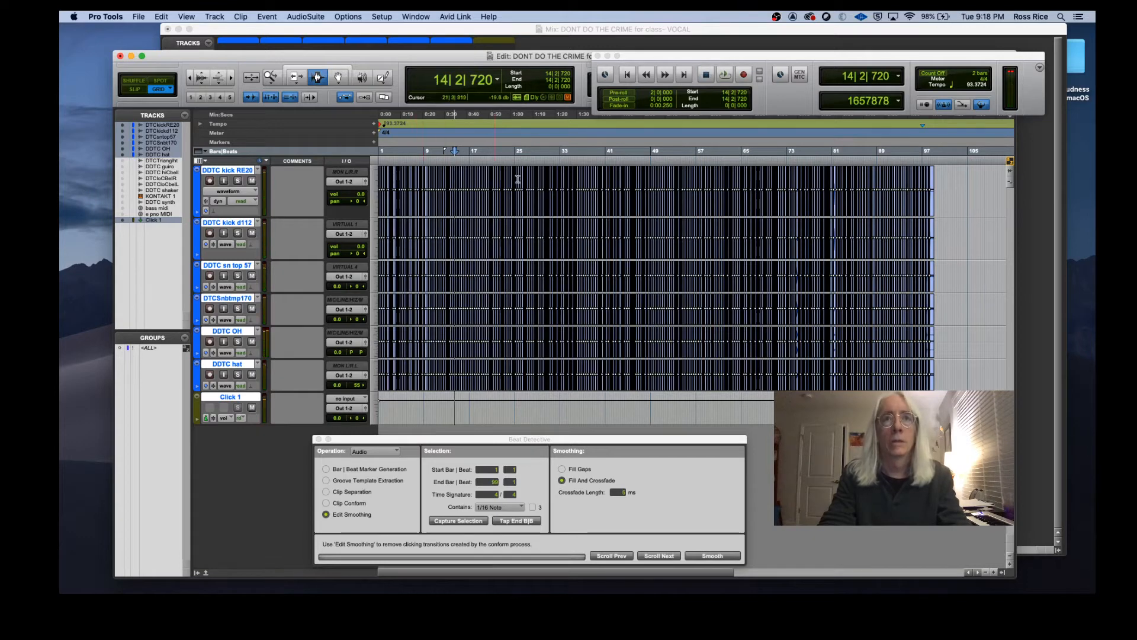
Step: Audition the drums by playing back from points around bars 36 and 46
left_click(580, 154)
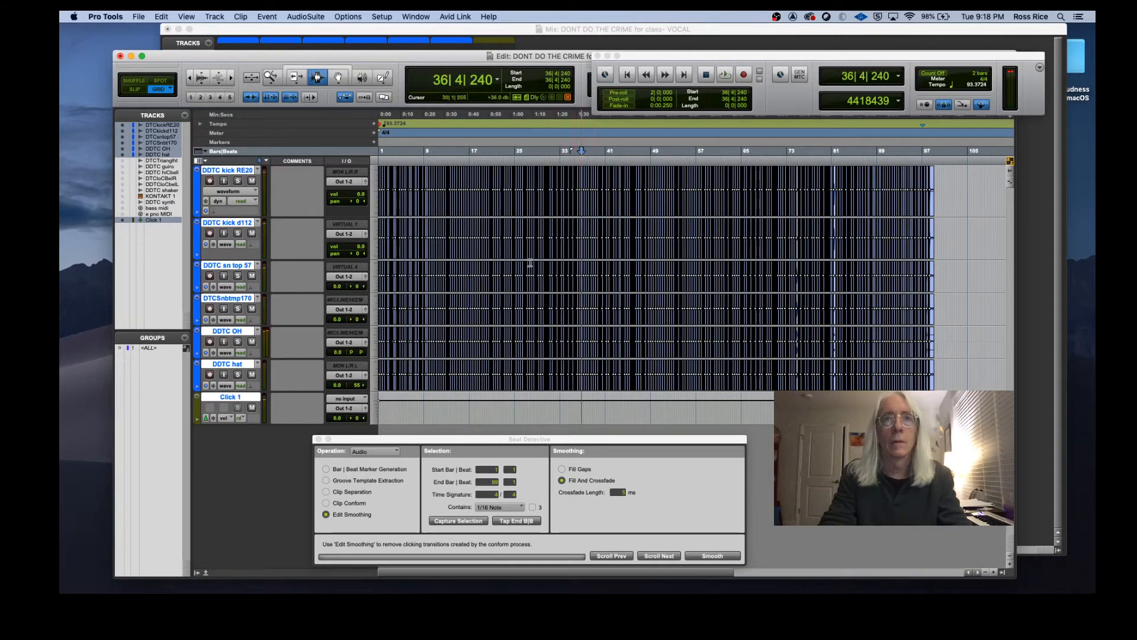
left_click(587, 160)
key("space")
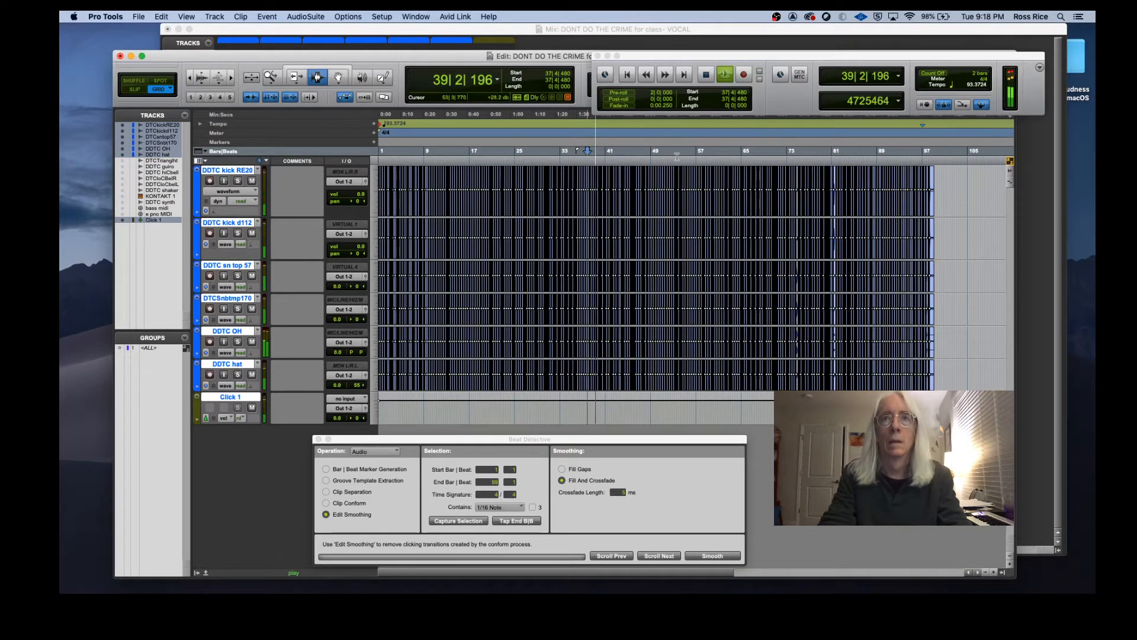
key("space")
left_click(635, 153)
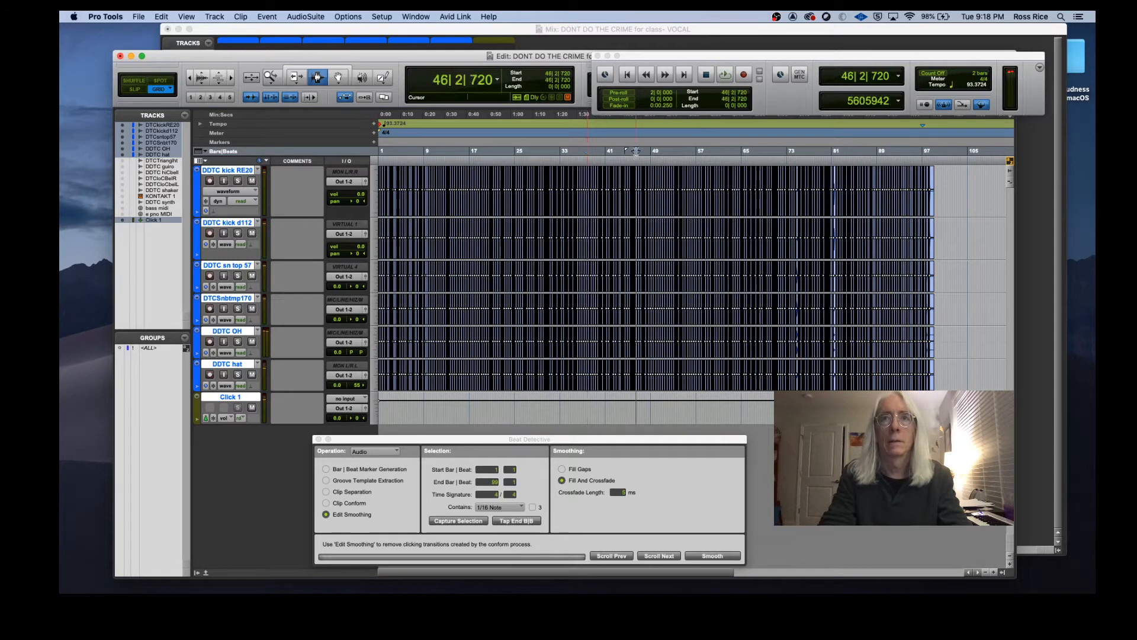
key("space")
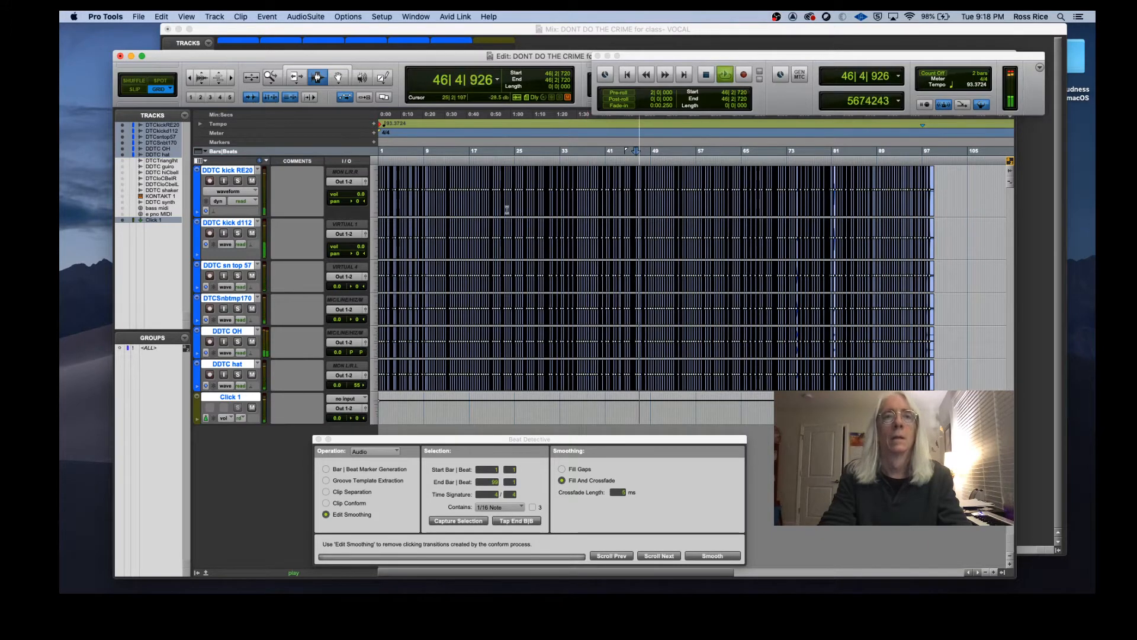
key("space")
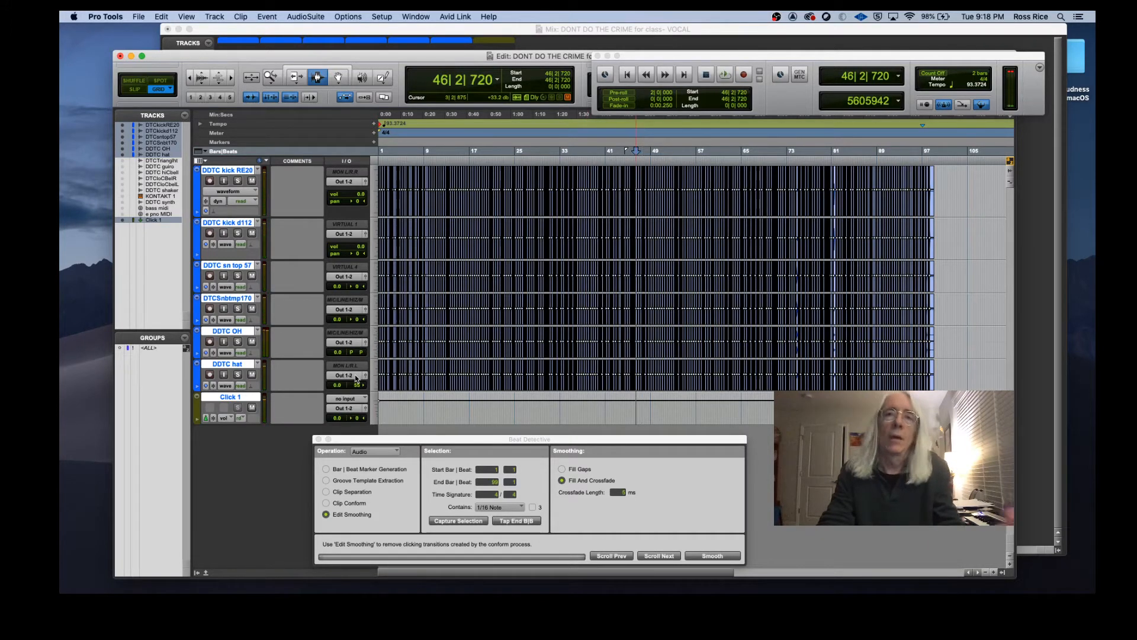
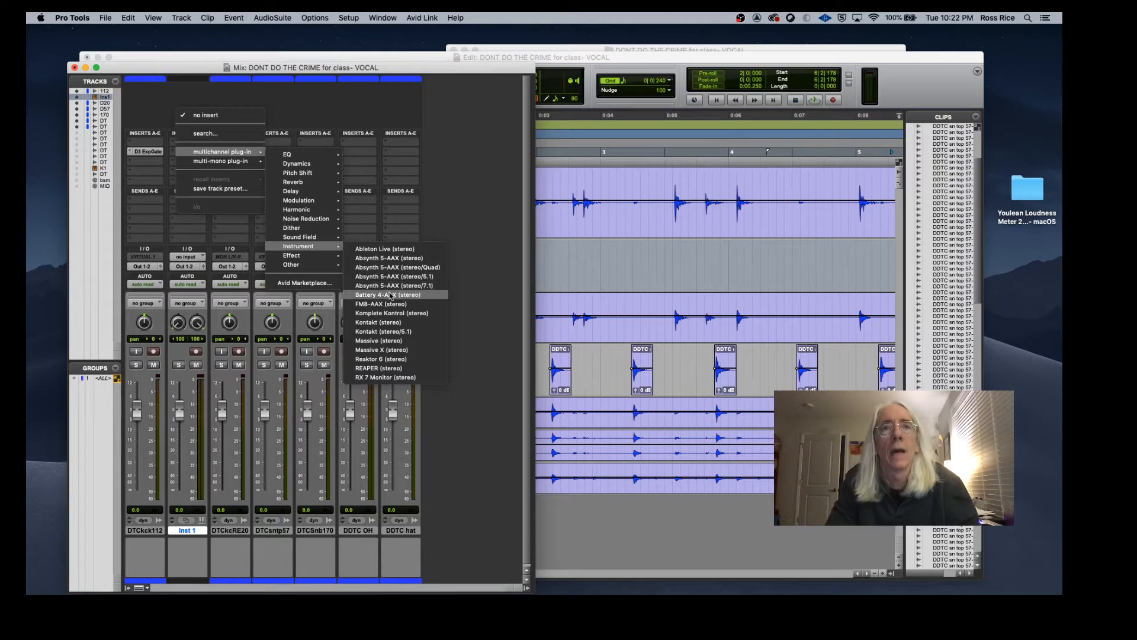
Step: Insert Battery 4 as an instrument plug-in on the Inst 1 track and load the Dubway Kit
left_click(389, 295)
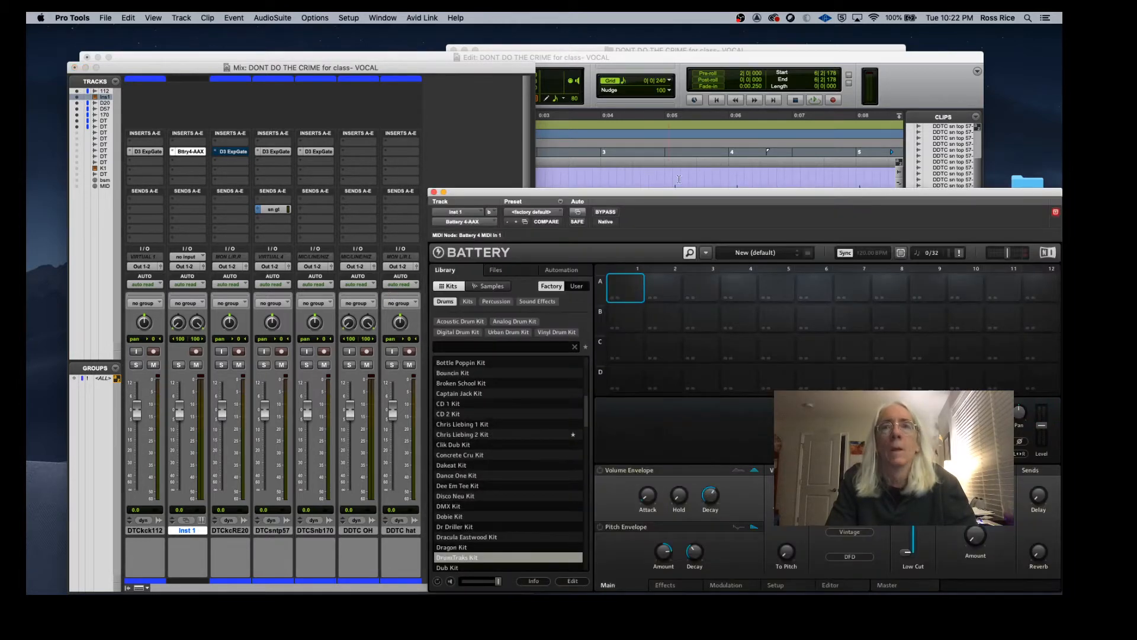
left_click_drag(681, 195, 693, 95)
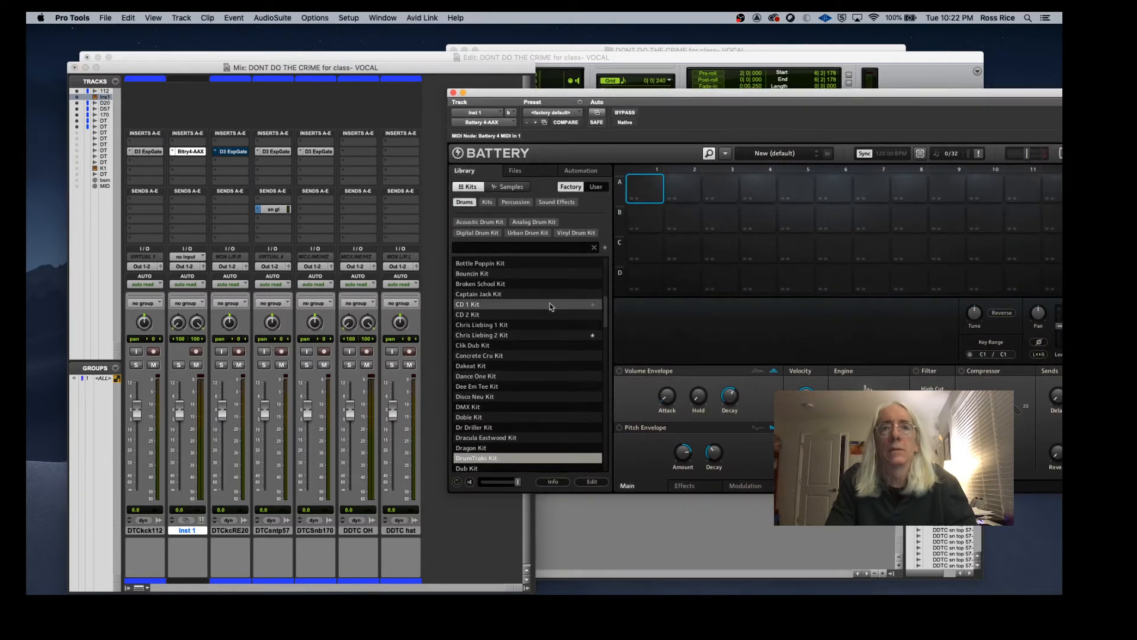
scroll(514, 389, "down", 3)
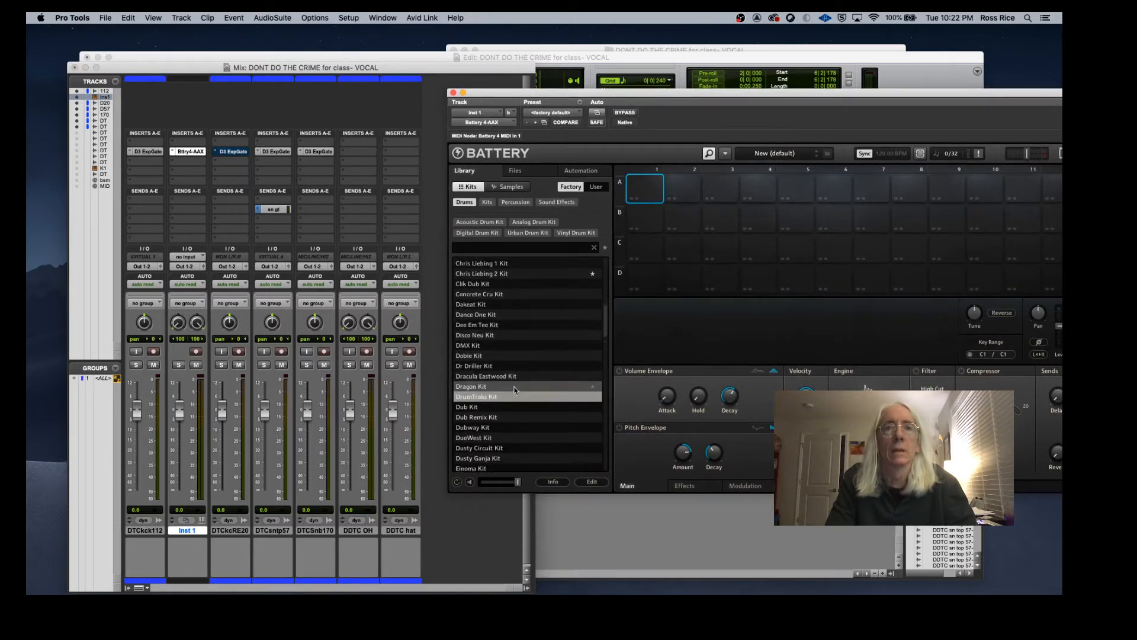
double_click(507, 426)
Step: Audition the first kick pad of the Dubway Kit
left_click(650, 193)
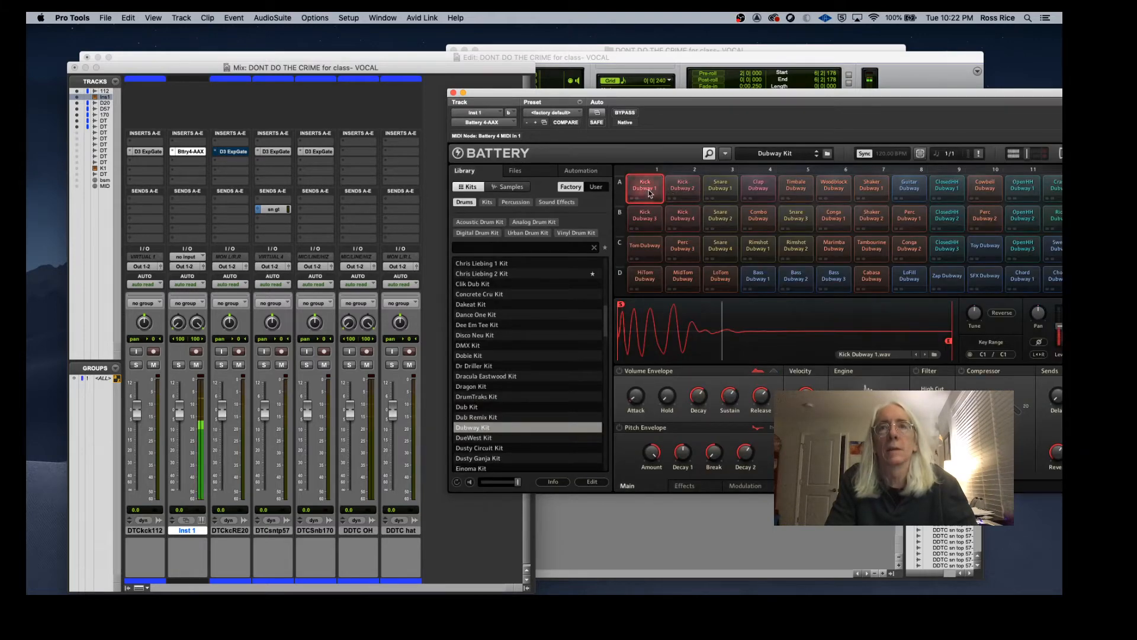
left_click(650, 192)
left_click(650, 193)
left_click(651, 192)
left_click(650, 192)
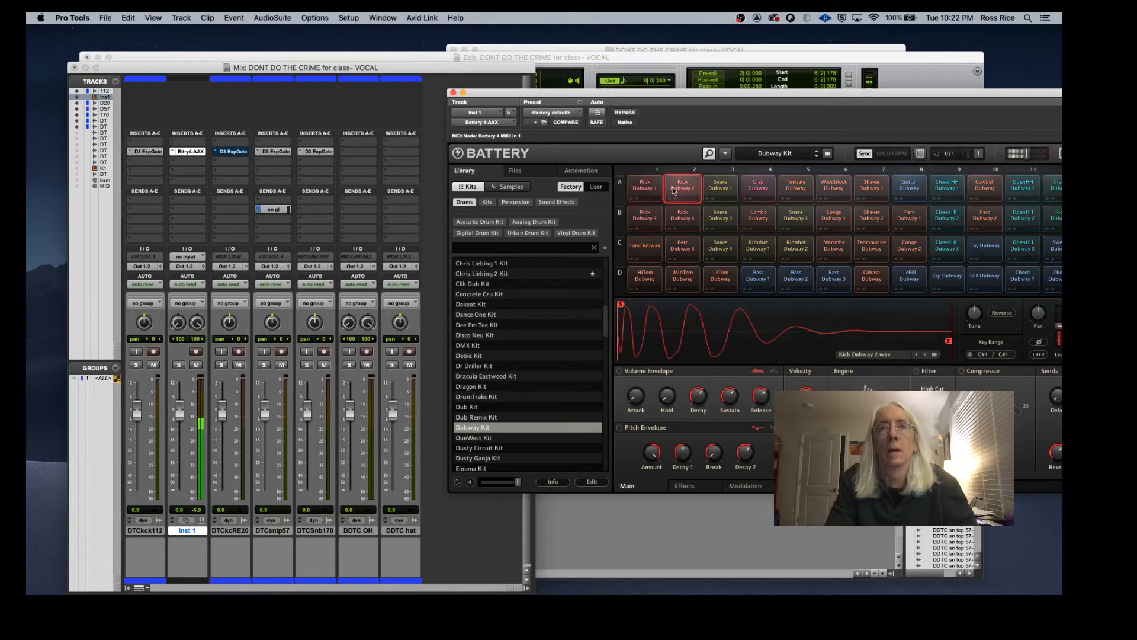
left_click(650, 192)
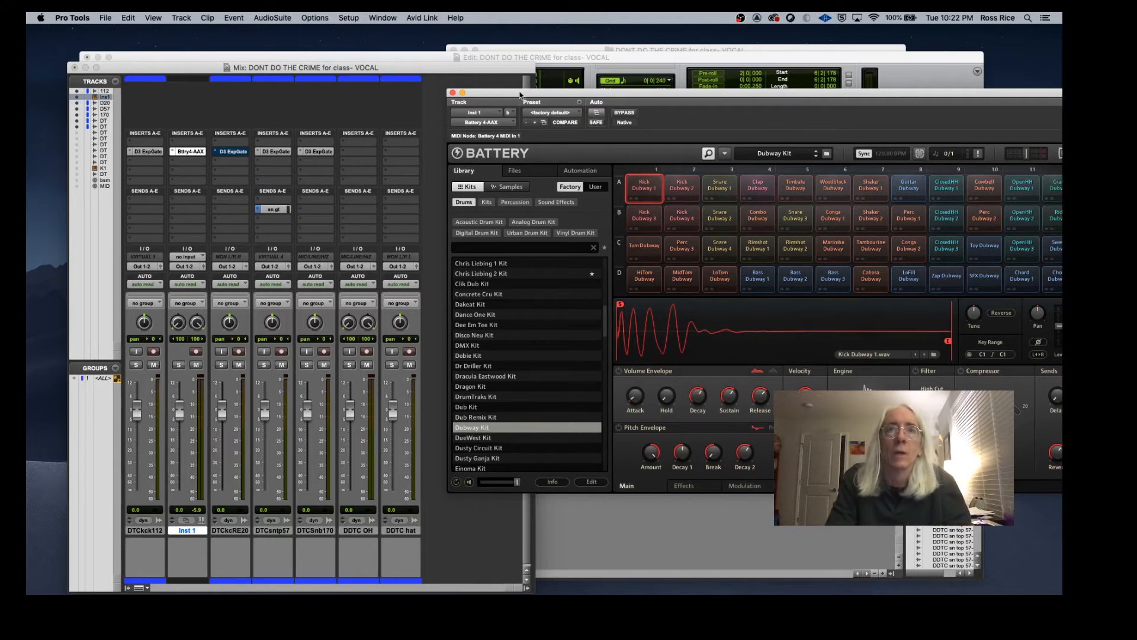
Step: Move the Battery window aside and switch to the Edit window
left_click_drag(521, 95, 585, 148)
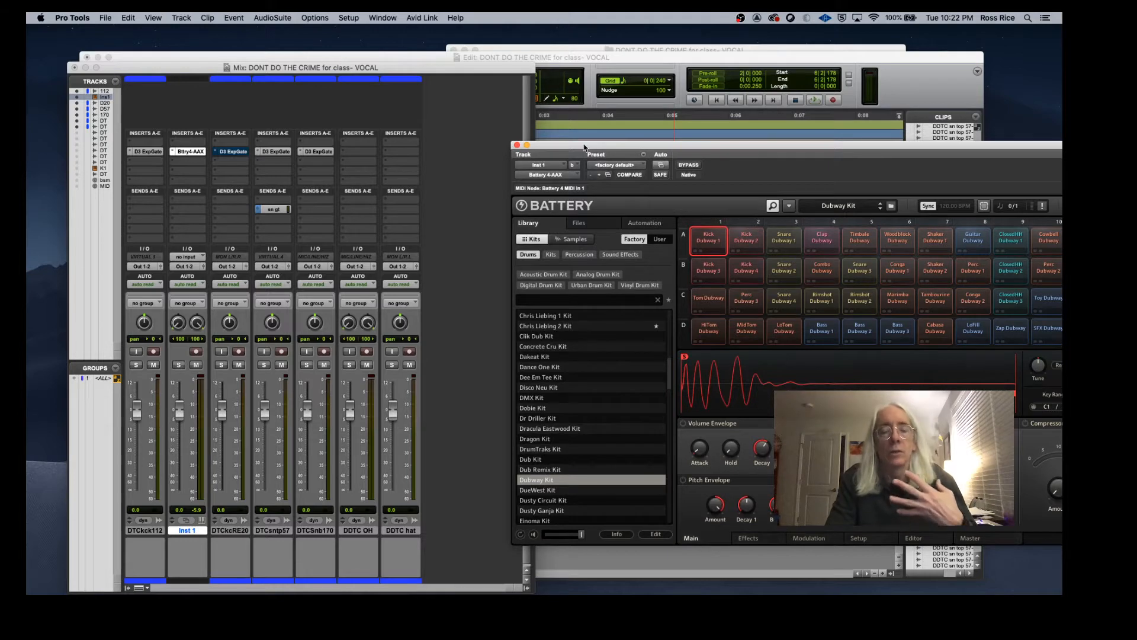
left_click_drag(584, 147, 1058, 97)
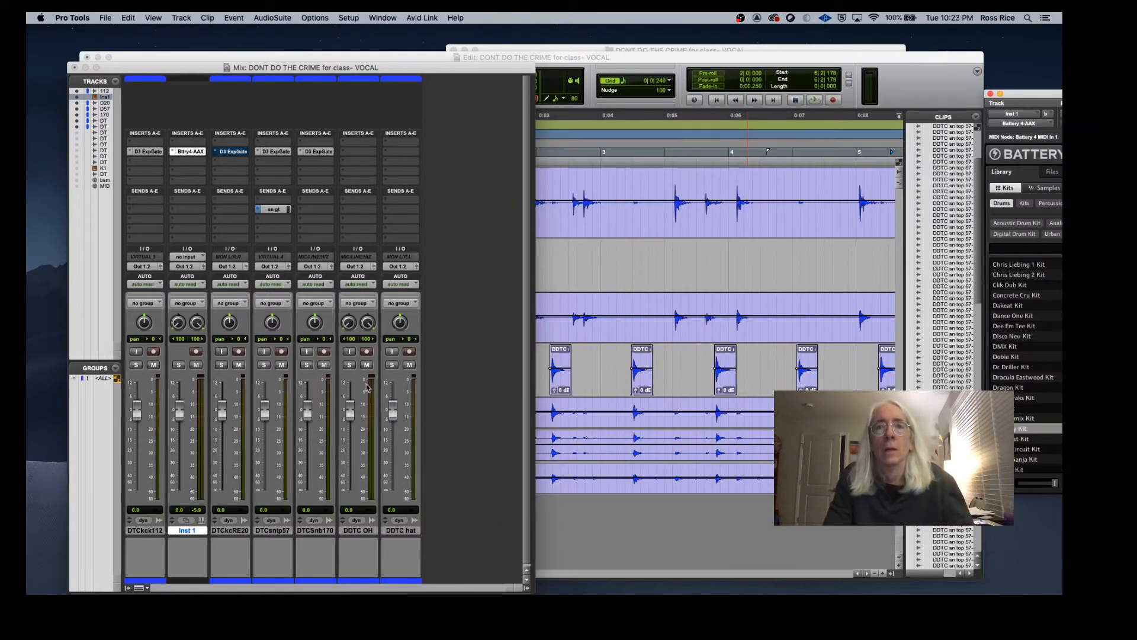
key("super+equal")
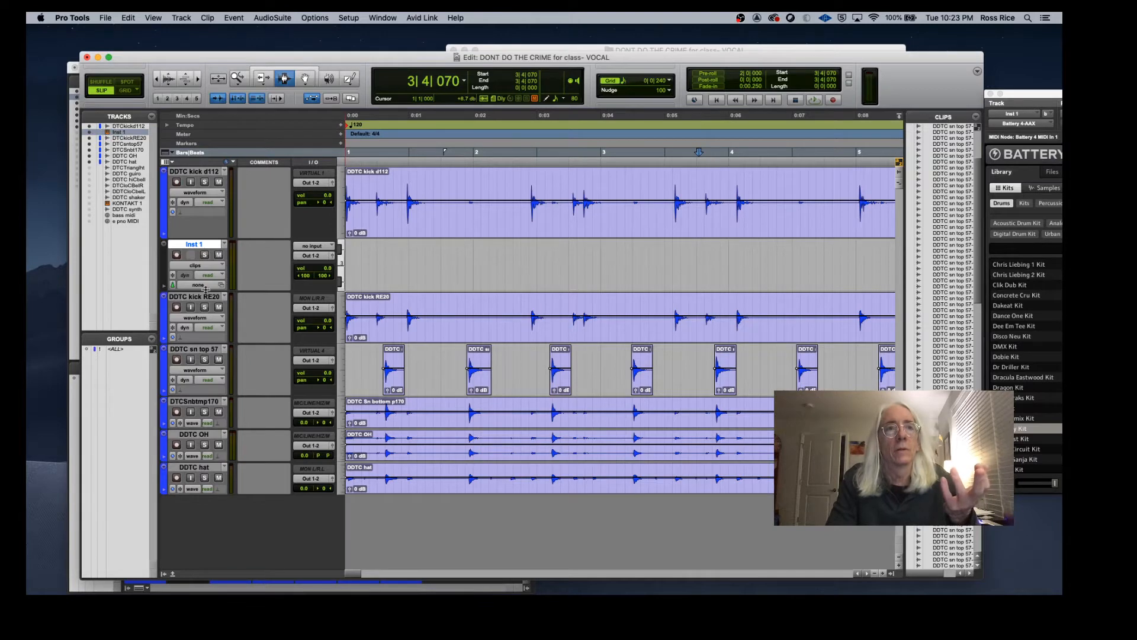
Step: Enlarge the Inst 1 track, pick the Pencil tool and switch the track to notes view
left_click_drag(206, 291, 211, 350)
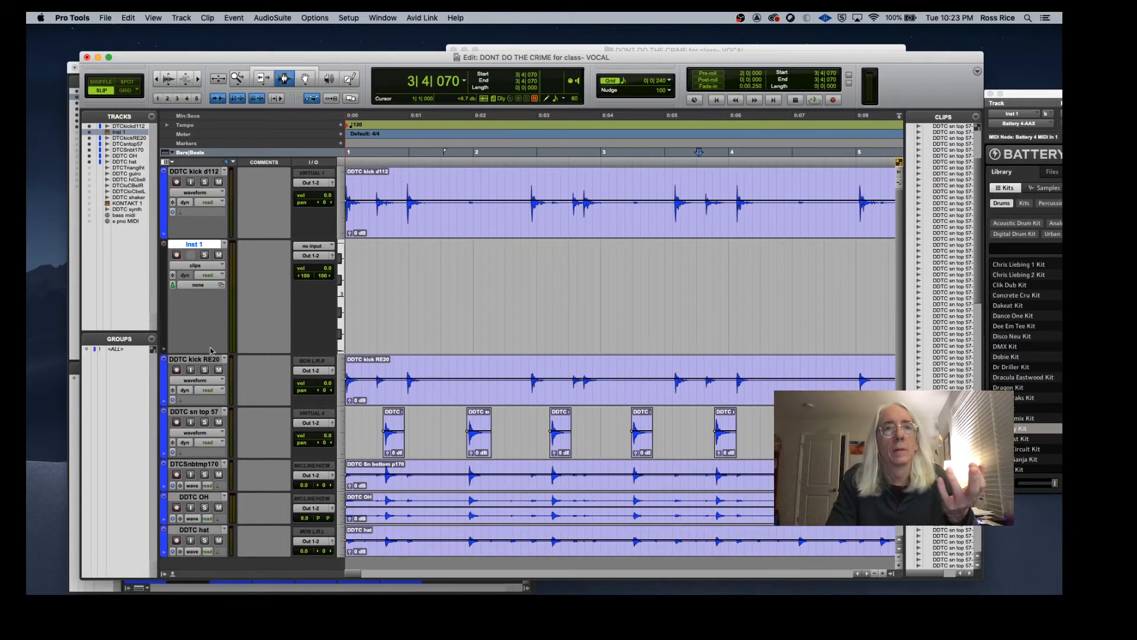
left_click(351, 80)
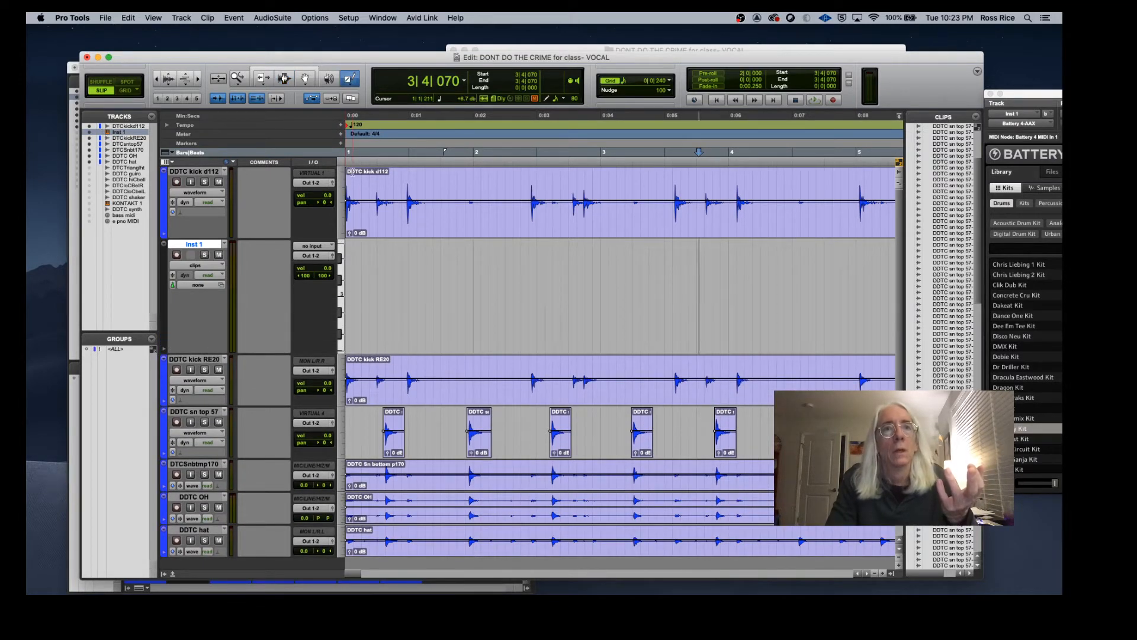
key("ctrl+minus")
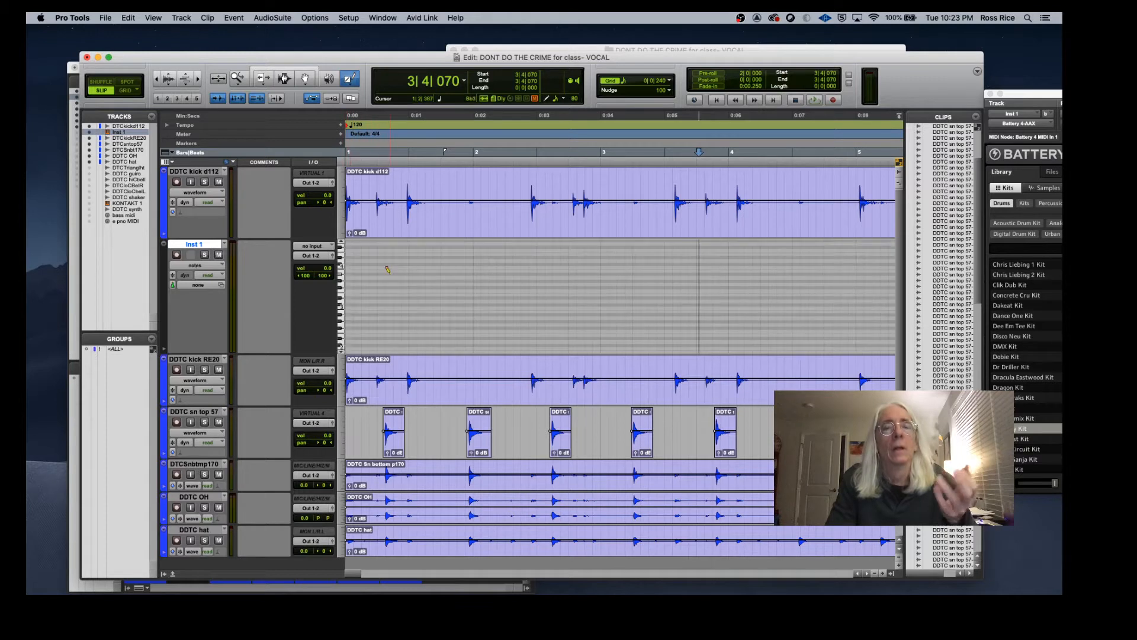
Step: Switch to Grid mode and draw a MIDI note on the Inst 1 track at bar 2
left_click(341, 351)
left_click_drag(341, 352, 341, 349)
left_click(342, 332)
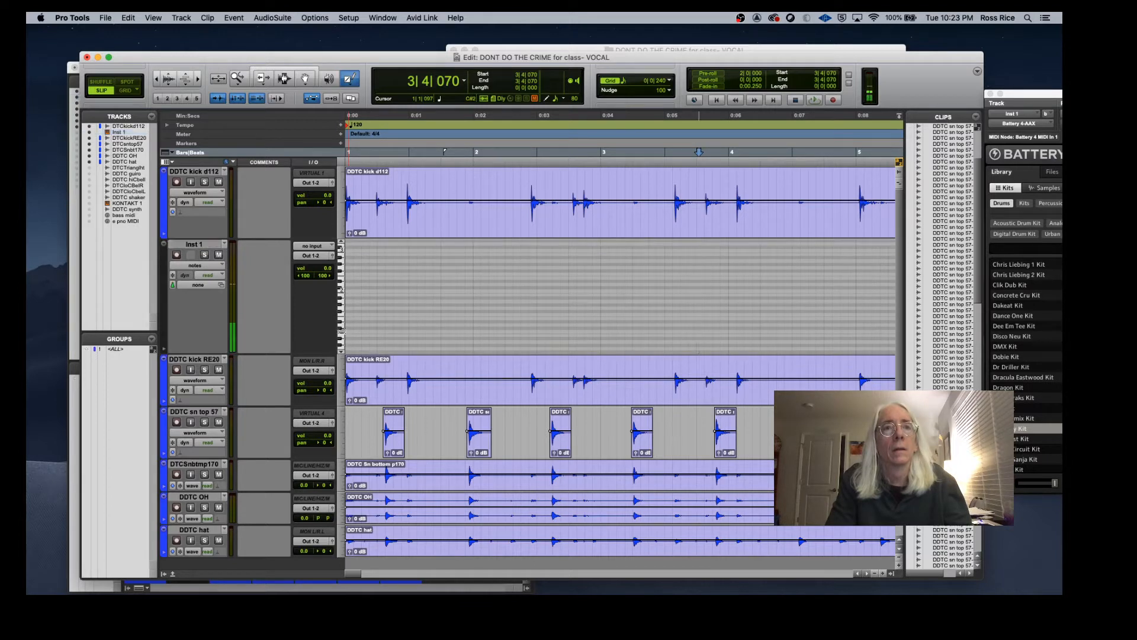
left_click(343, 330)
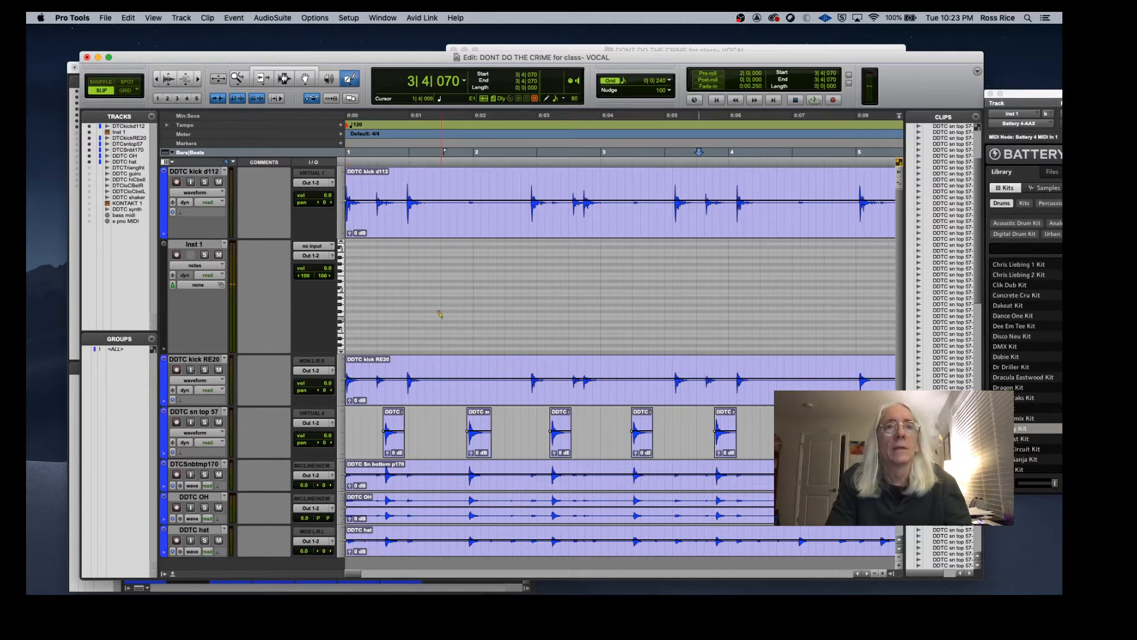
left_click(126, 90)
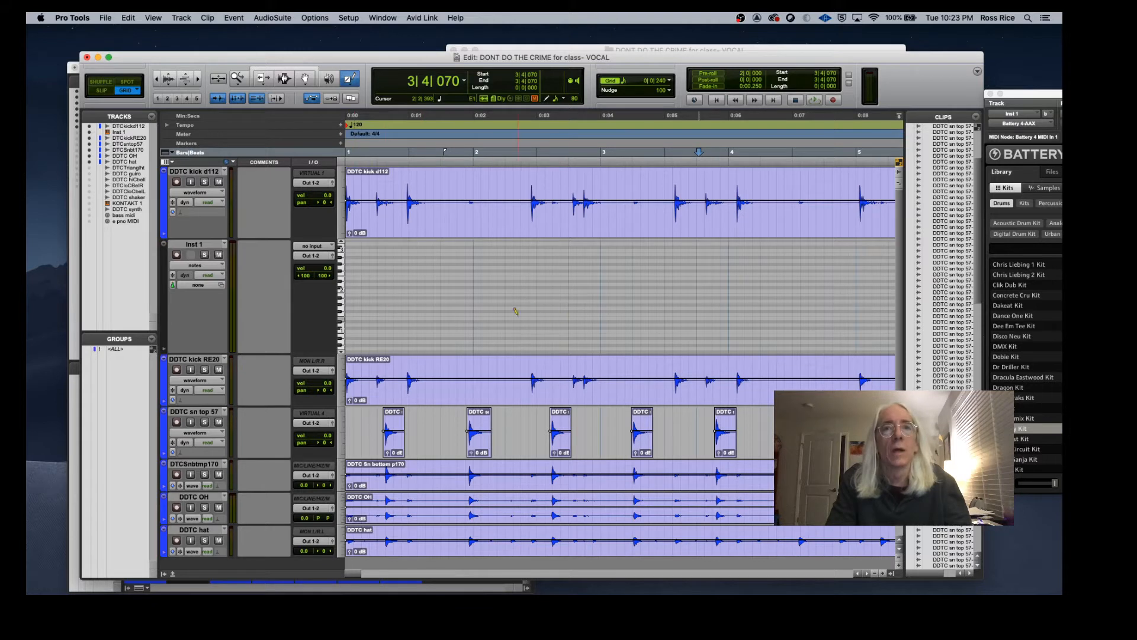
left_click(473, 328)
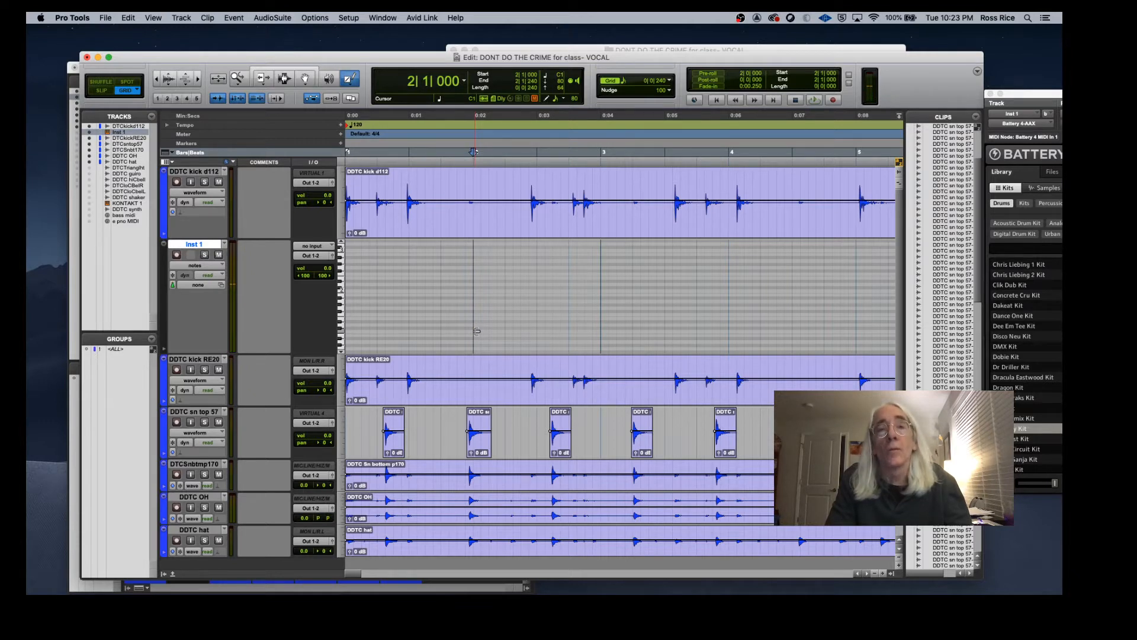
Step: Show the velocity lane under Inst 1, enlarge it, and raise the drawn note's velocity
left_click(164, 351)
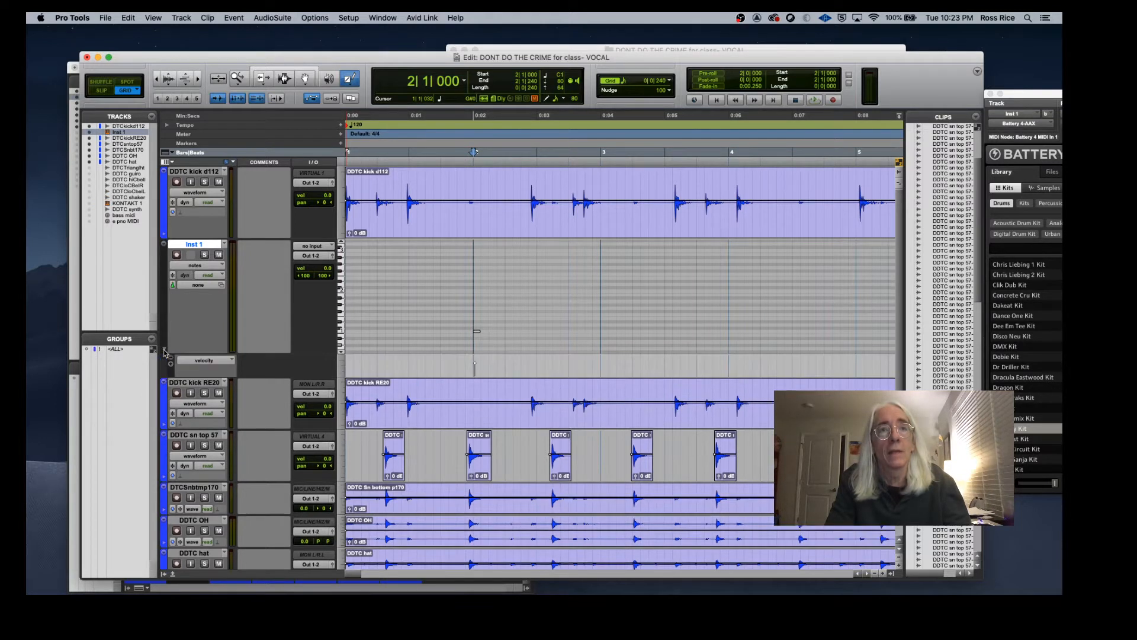
left_click(183, 382)
left_click_drag(182, 375, 182, 404)
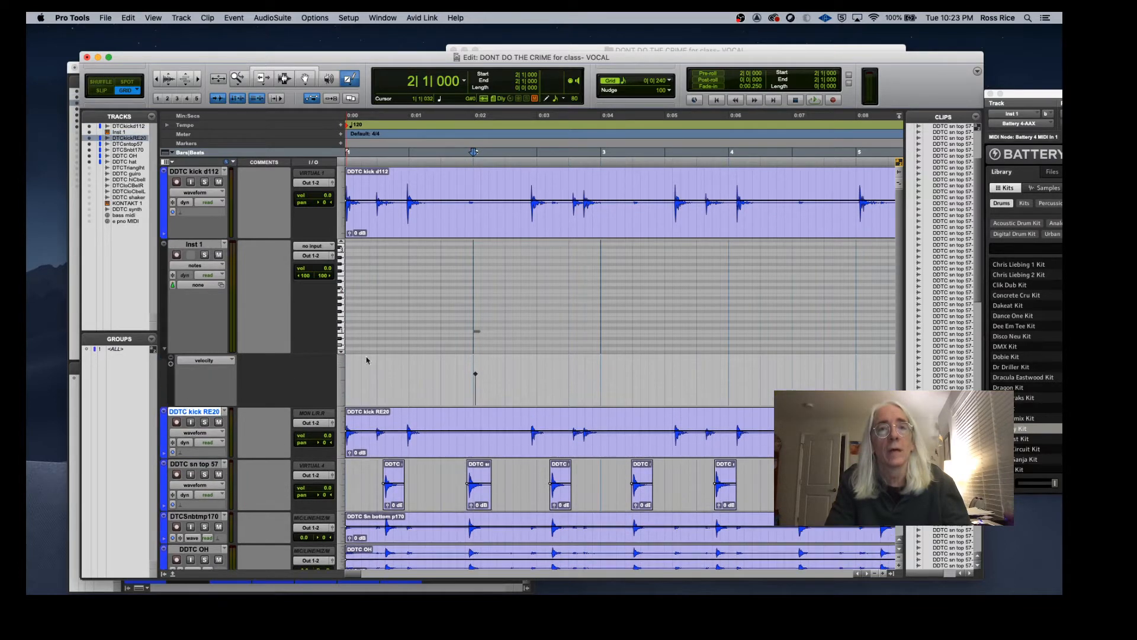
left_click(476, 375)
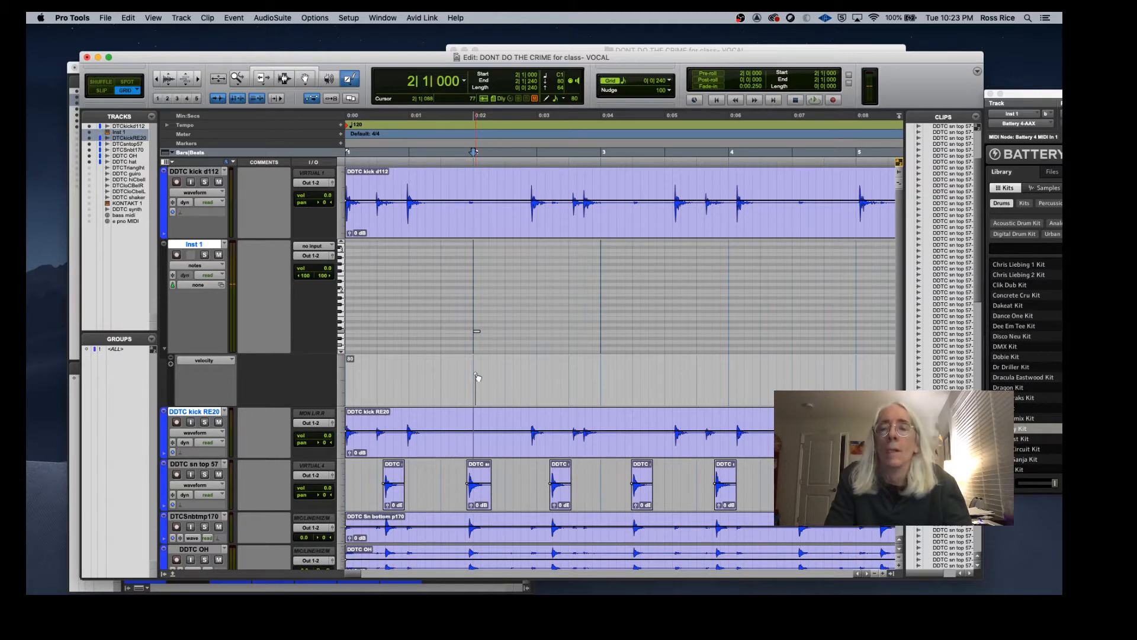
left_click_drag(478, 377, 477, 358)
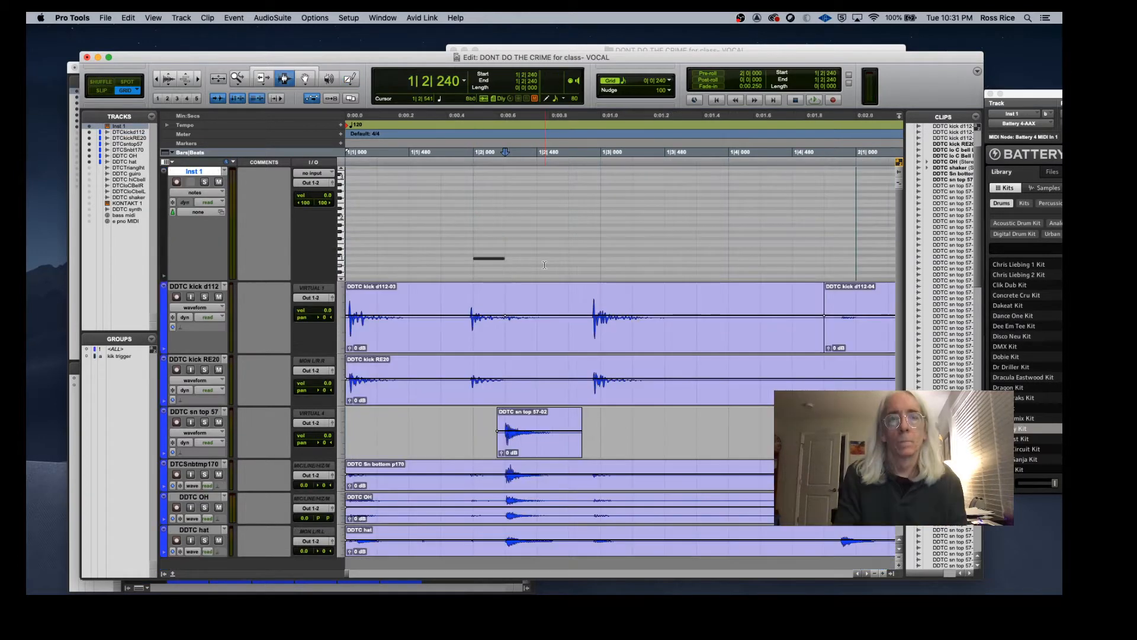
Step: Select the MIDI note at beat 1|3 on the Inst 1 track
left_click(473, 237)
left_click_drag(473, 237, 508, 238)
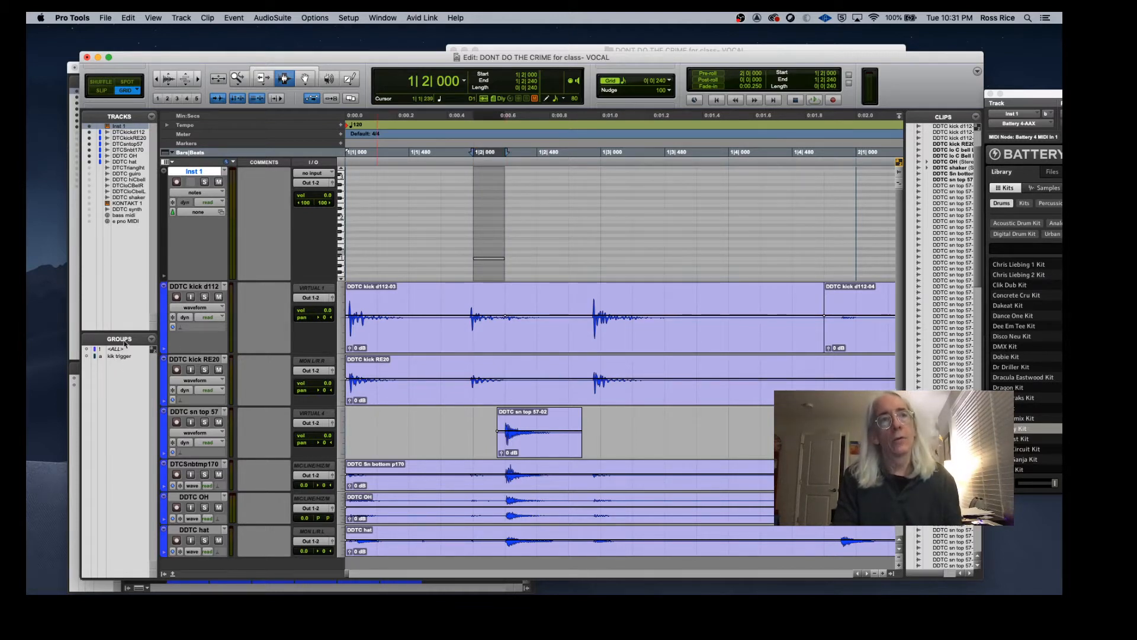
left_click(541, 255)
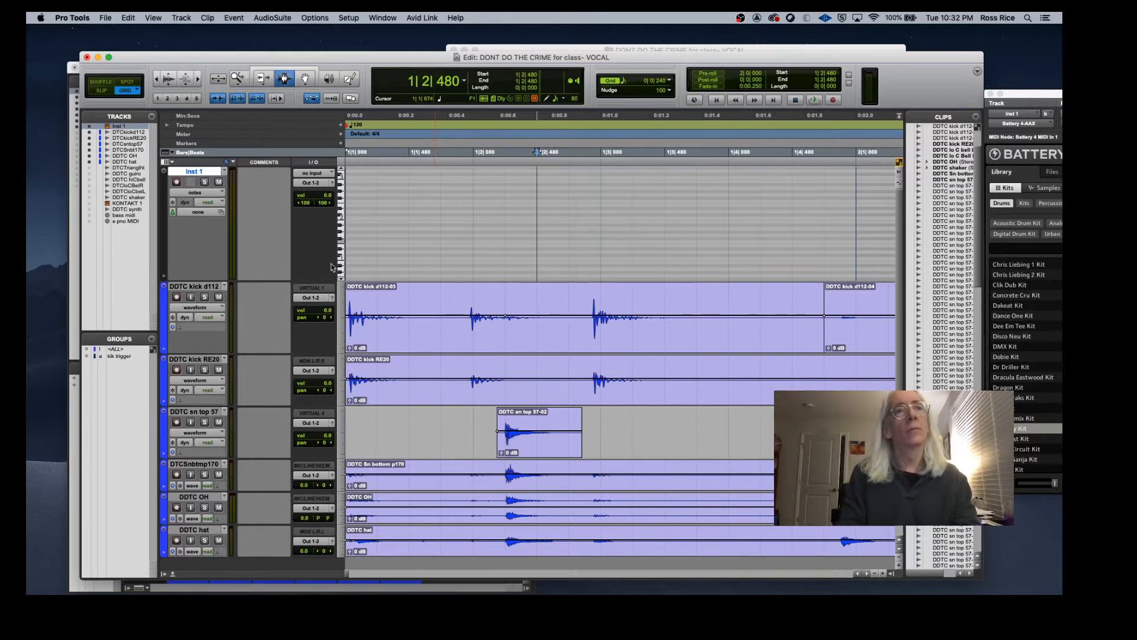
scroll(222, 254, "down", 2)
scroll(222, 253, "right", 2)
scroll(235, 227, "up", 2)
scroll(235, 228, "left", 2)
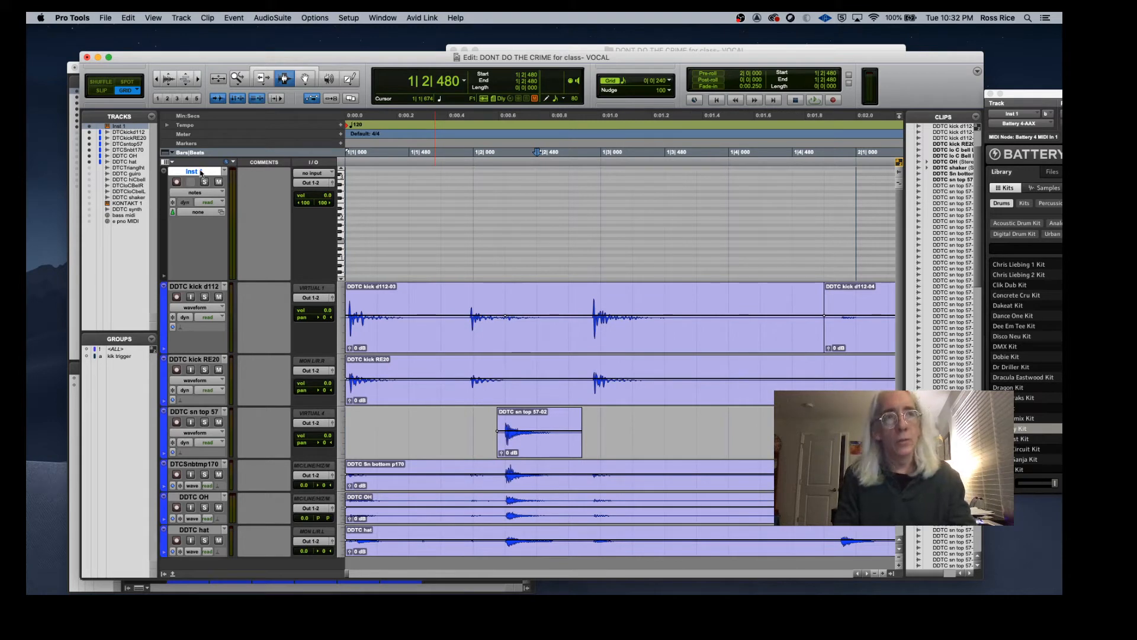
Step: Select the DDTC kick d112 track and activate the kik trigger group
left_click(206, 287, "shift")
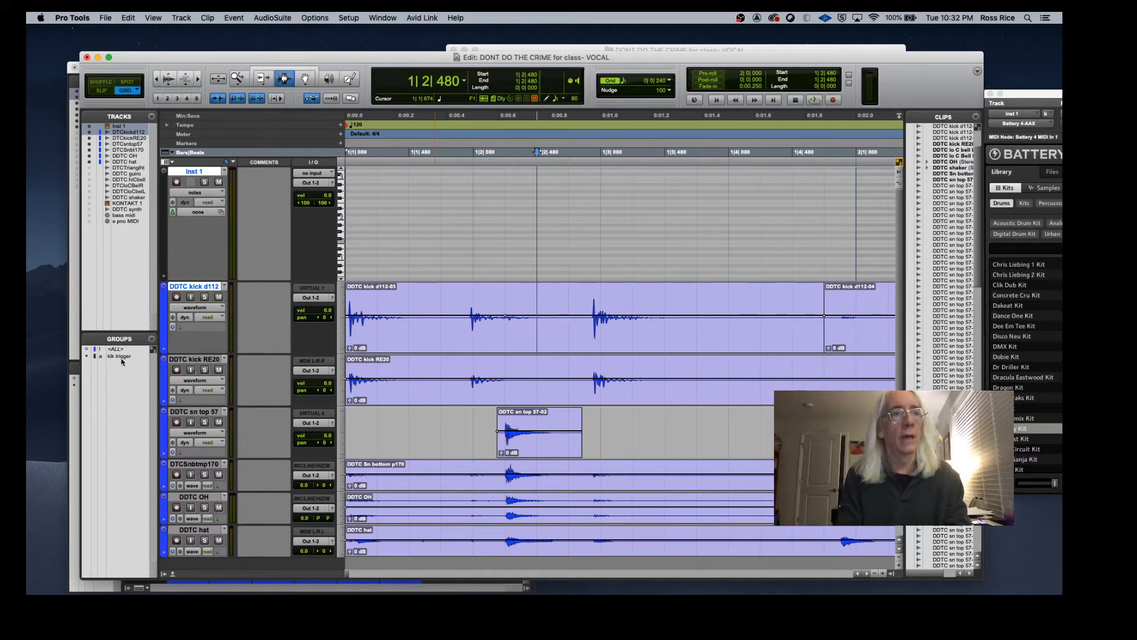
left_click(122, 357)
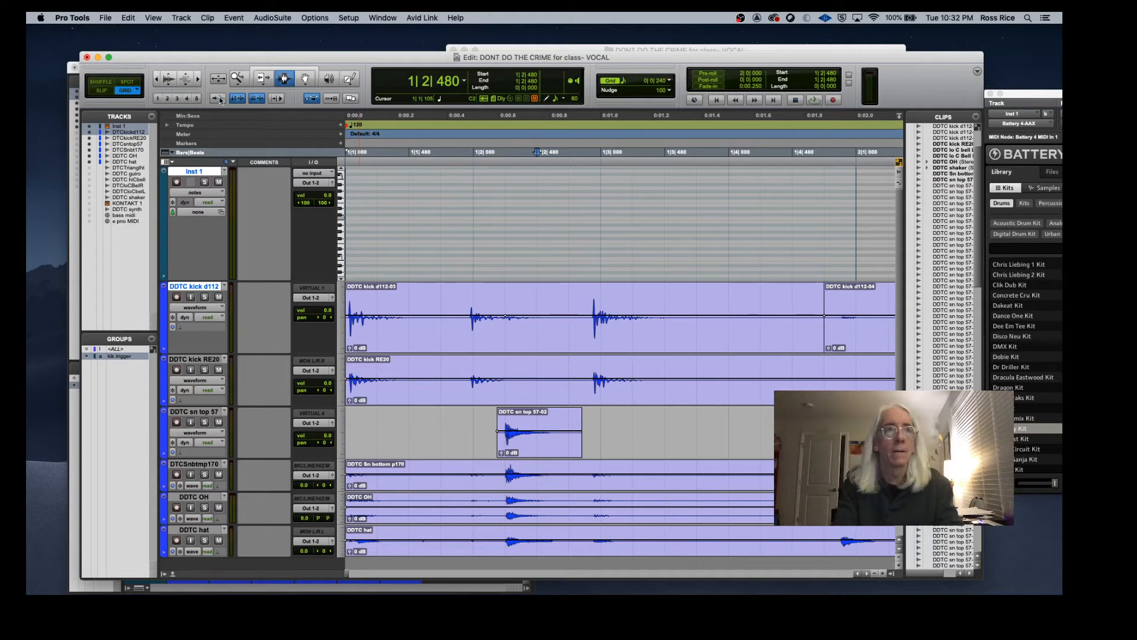
left_click(464, 312)
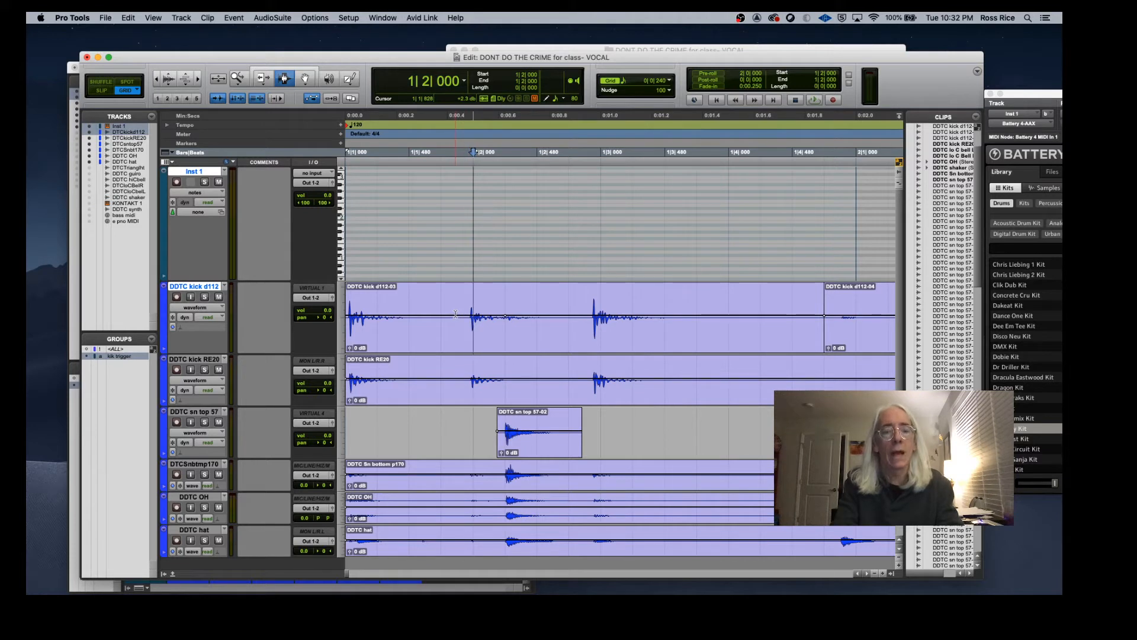
Step: Tab through the kick transients on the DDTC kick d112 track
key("Tab")
key("Tab")
key("Tab")
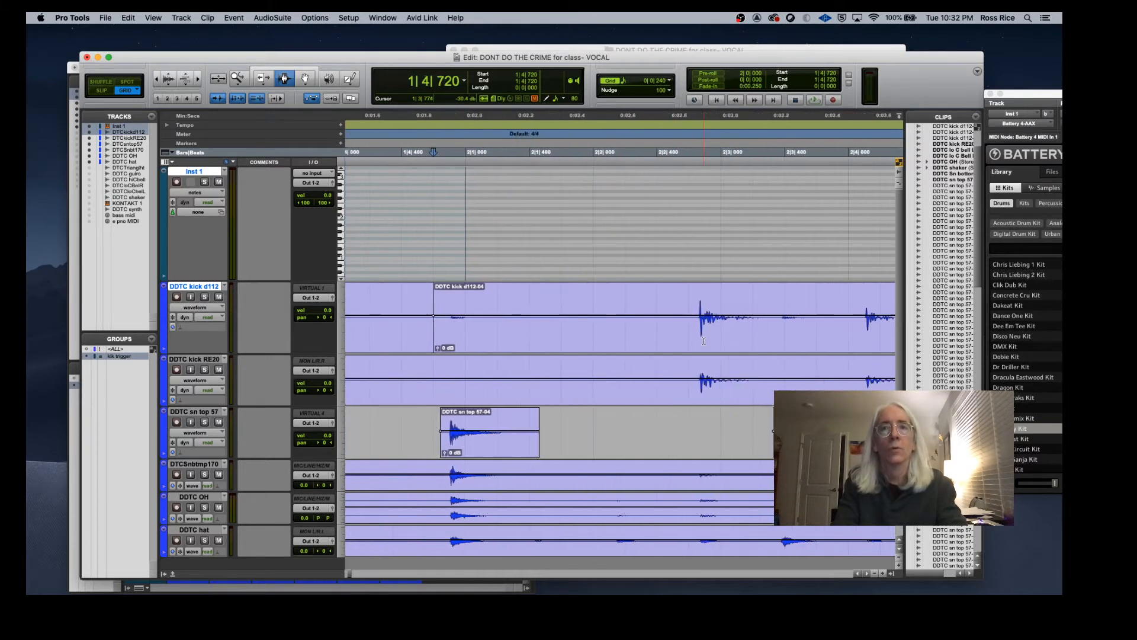
key("Tab")
key("Tab")
key("Tab")
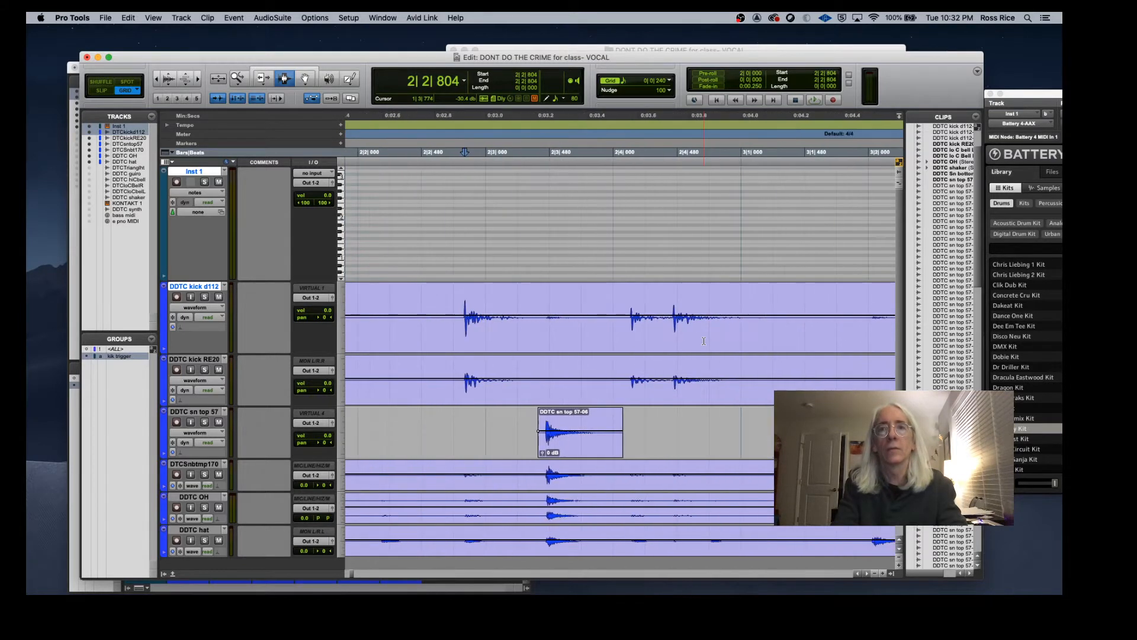
key("Tab")
key("Tab")
key("Tab")
key("Tab")
key("Tab")
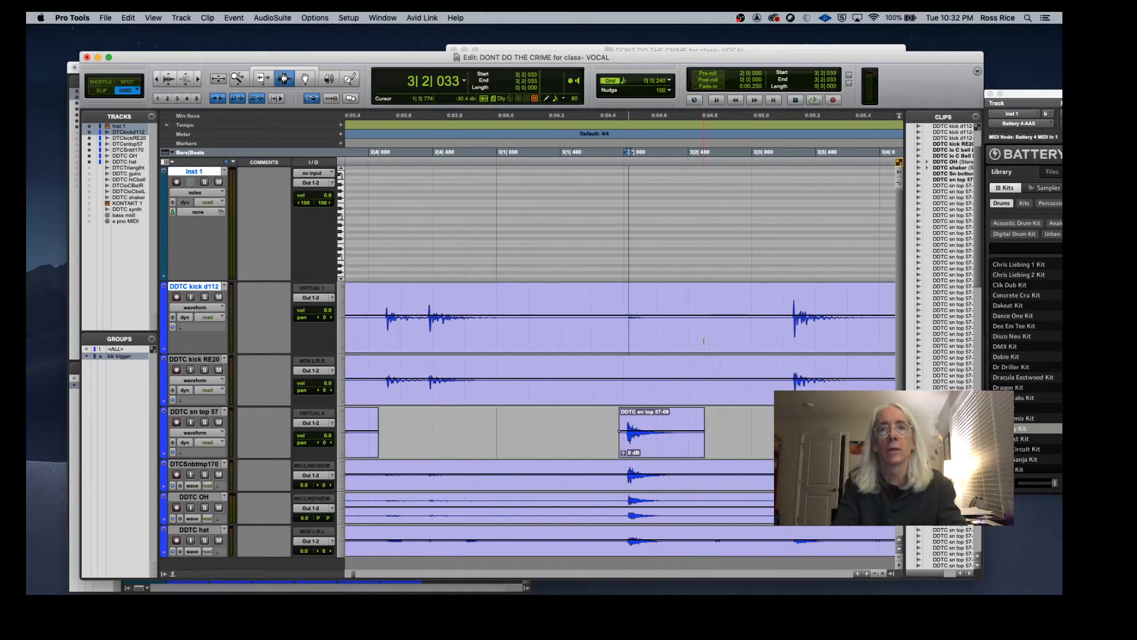
scroll(704, 341, "left", 10)
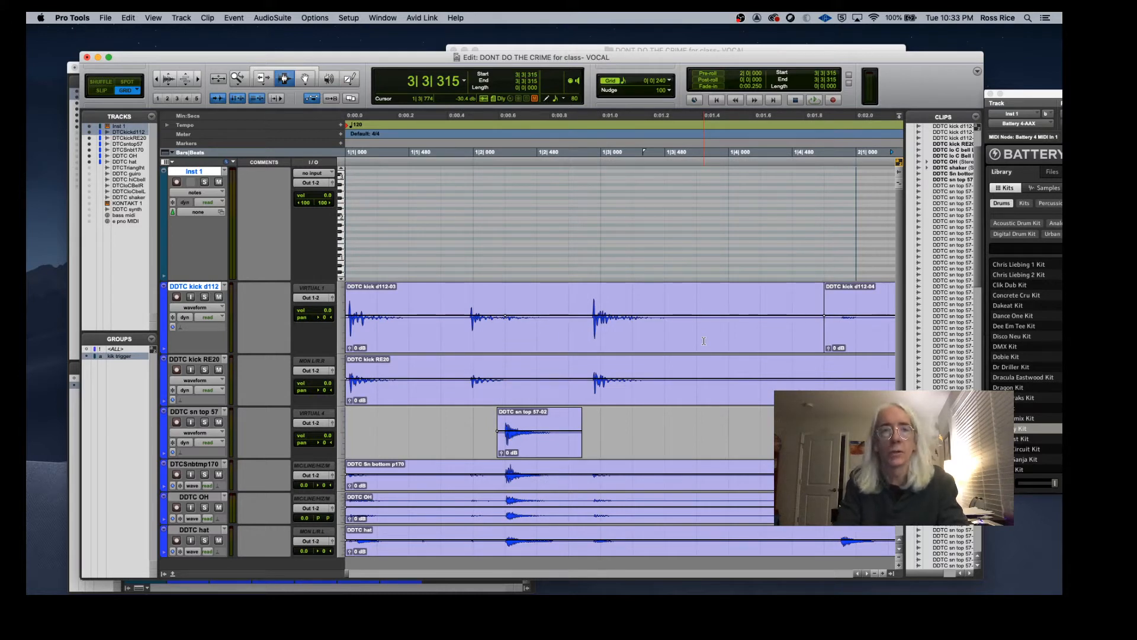
Step: Step through the kick transients and paste the copied MIDI note onto Inst 1 at each kick hit through bar 3
left_click(347, 308)
key("Tab")
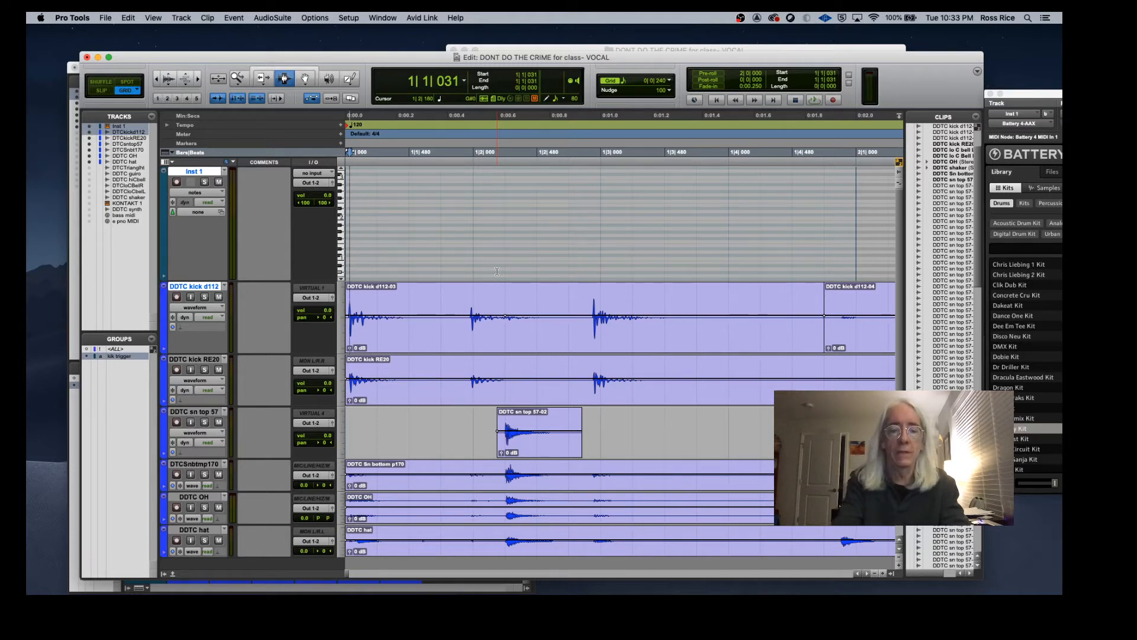
key("super+v")
key("Tab")
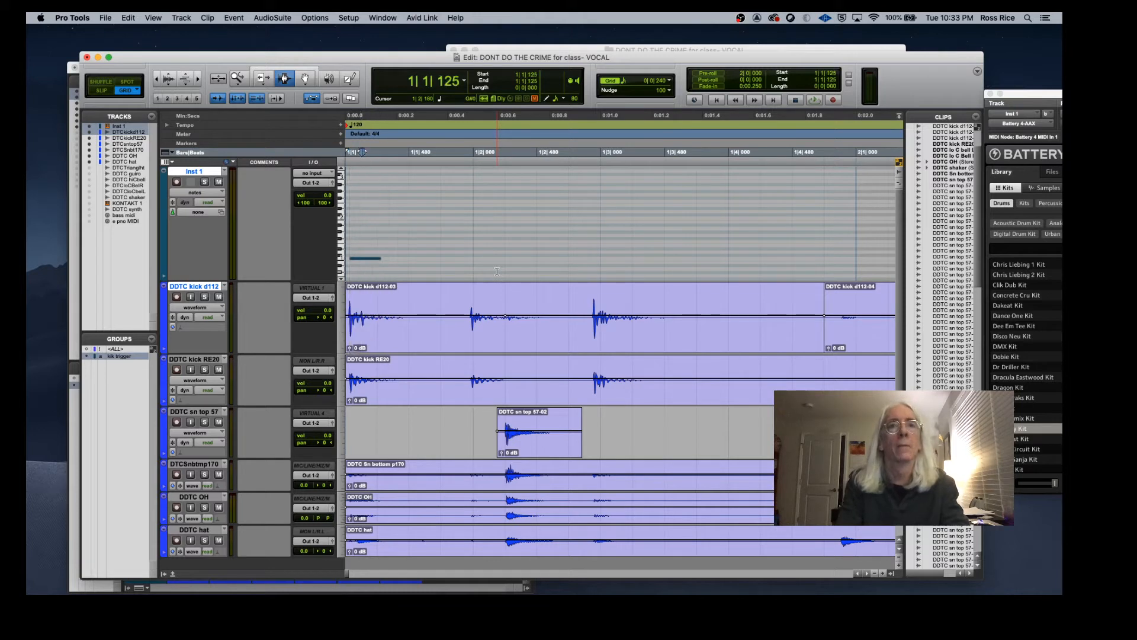
key("Tab")
key("super+v")
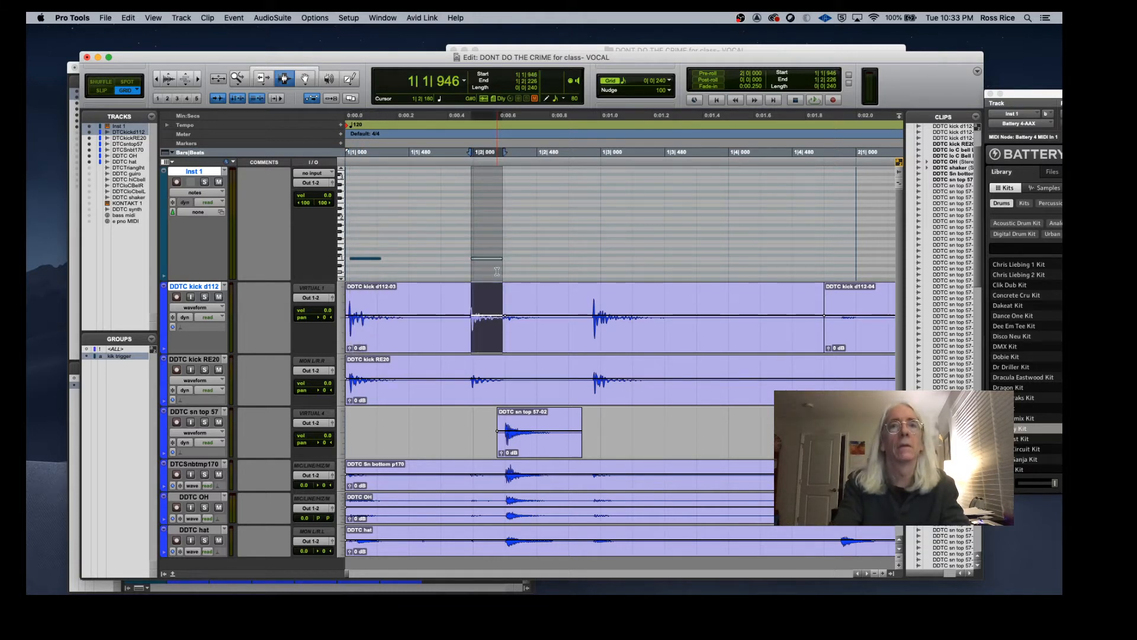
key("Tab")
key("Tab")
key("super+v")
key("Tab")
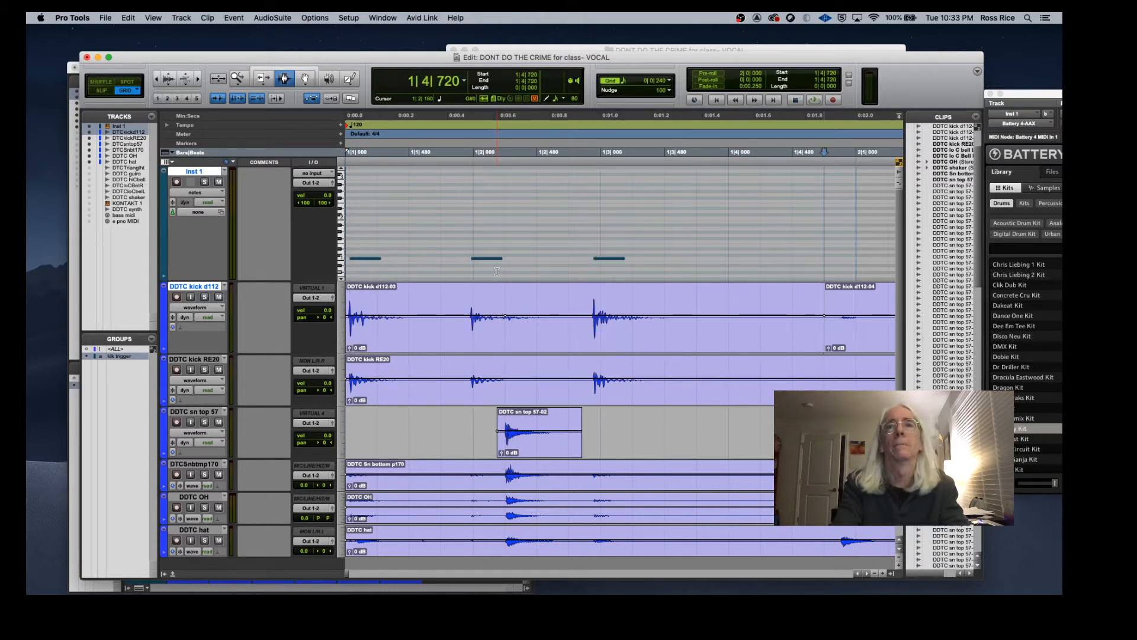
key("Tab")
key("Tab")
key("Tab")
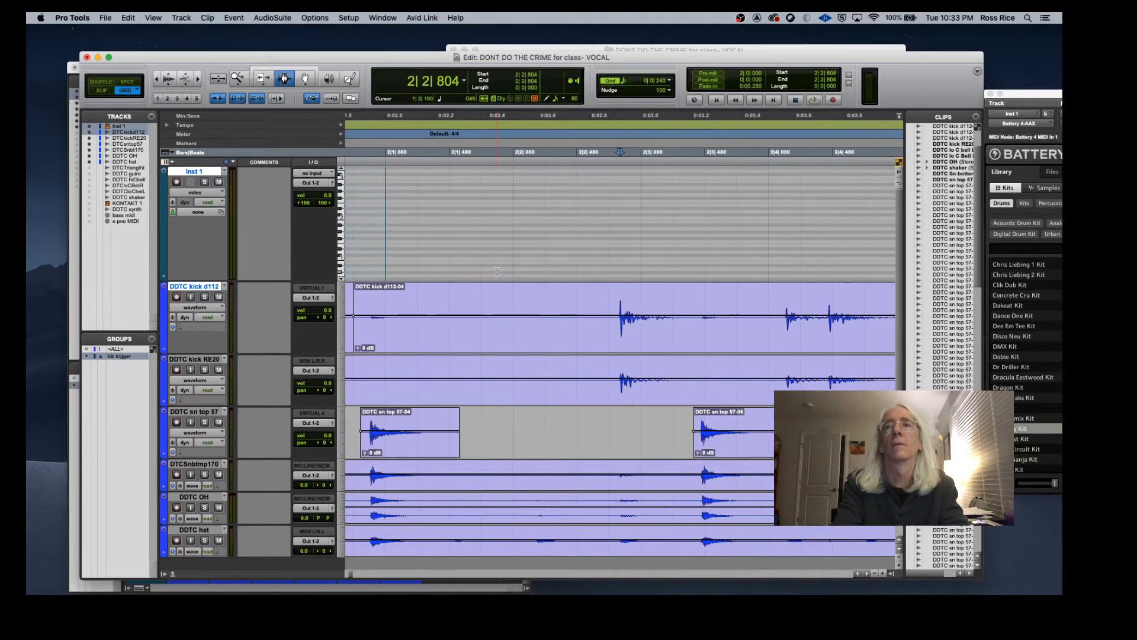
key("super+v")
key("Tab")
key("Tab")
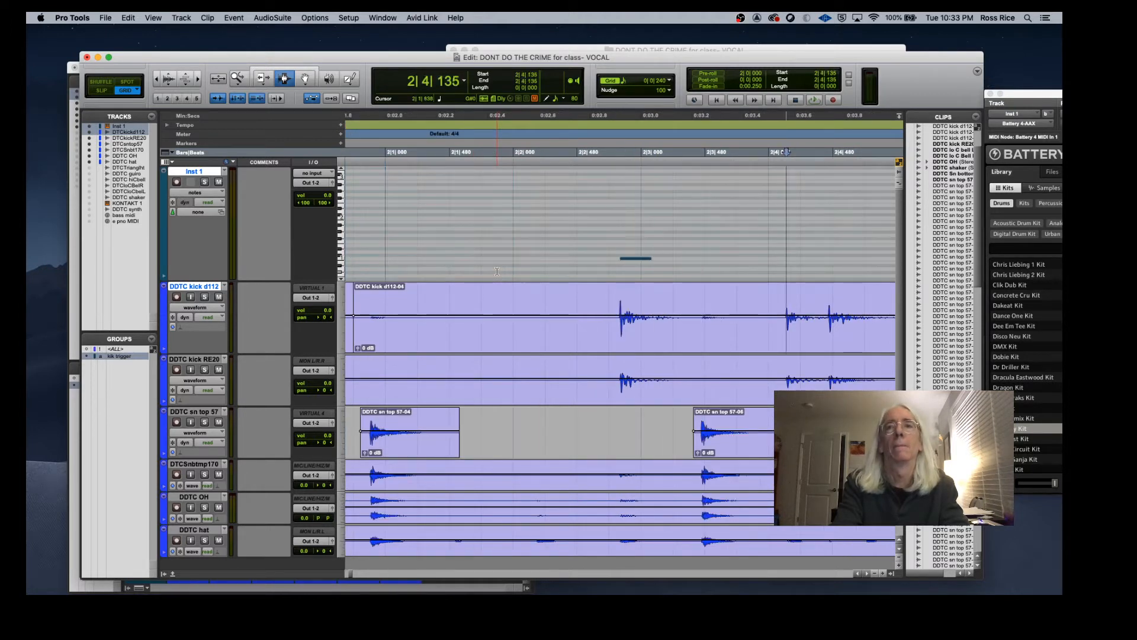
key("super+v")
key("Tab")
key("super+v")
key("Tab")
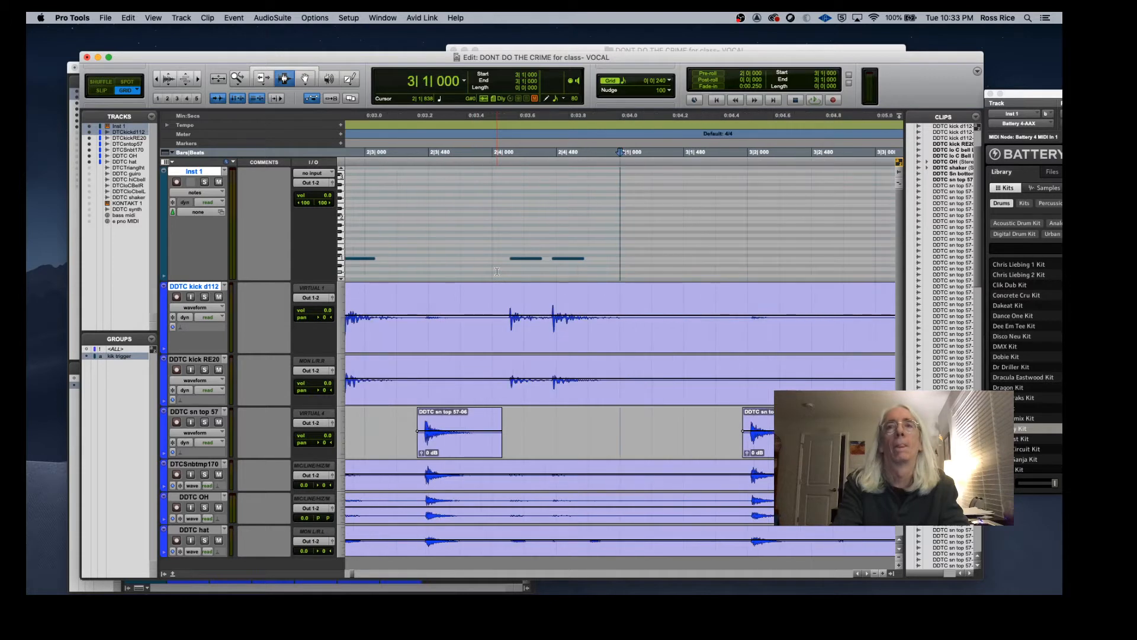
key("Tab")
key("Tab")
key("super+v")
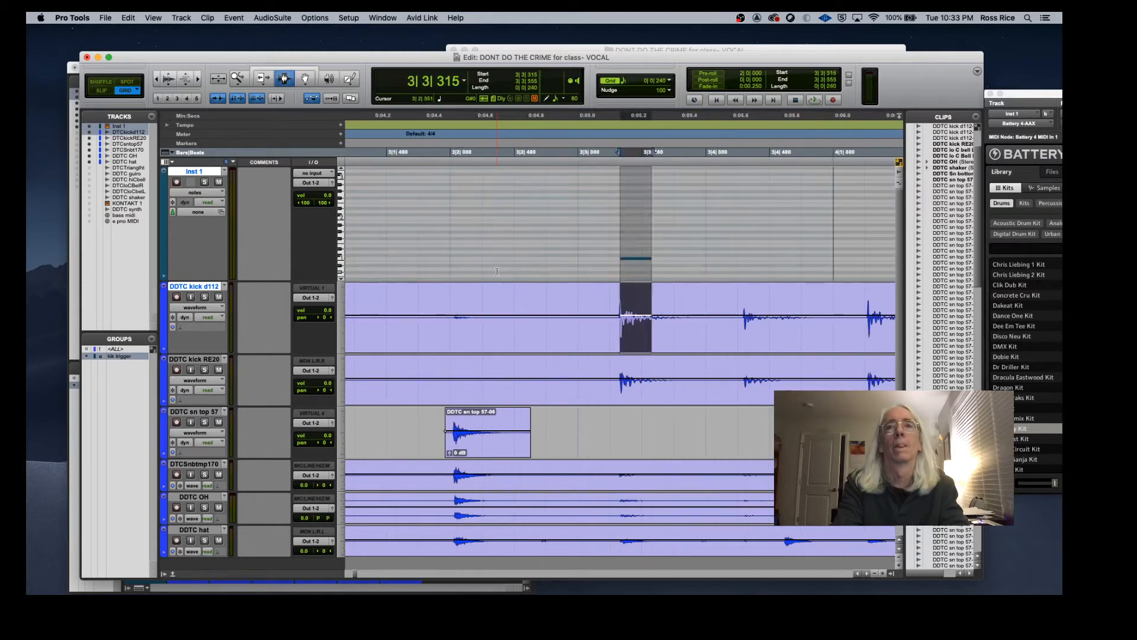
key("Tab")
key("super+v")
key("Tab")
key("Tab")
key("Tab")
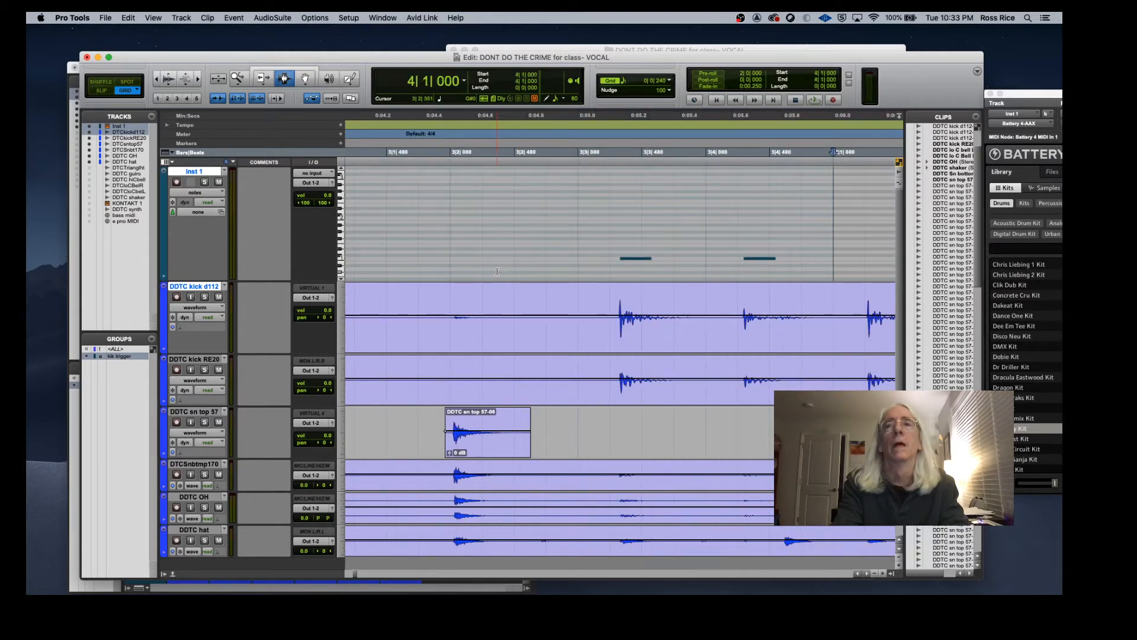
Step: Continue tabbing to each kick transient and pasting the MIDI note on Inst 1 through bar 8
key("super+v")
key("Tab")
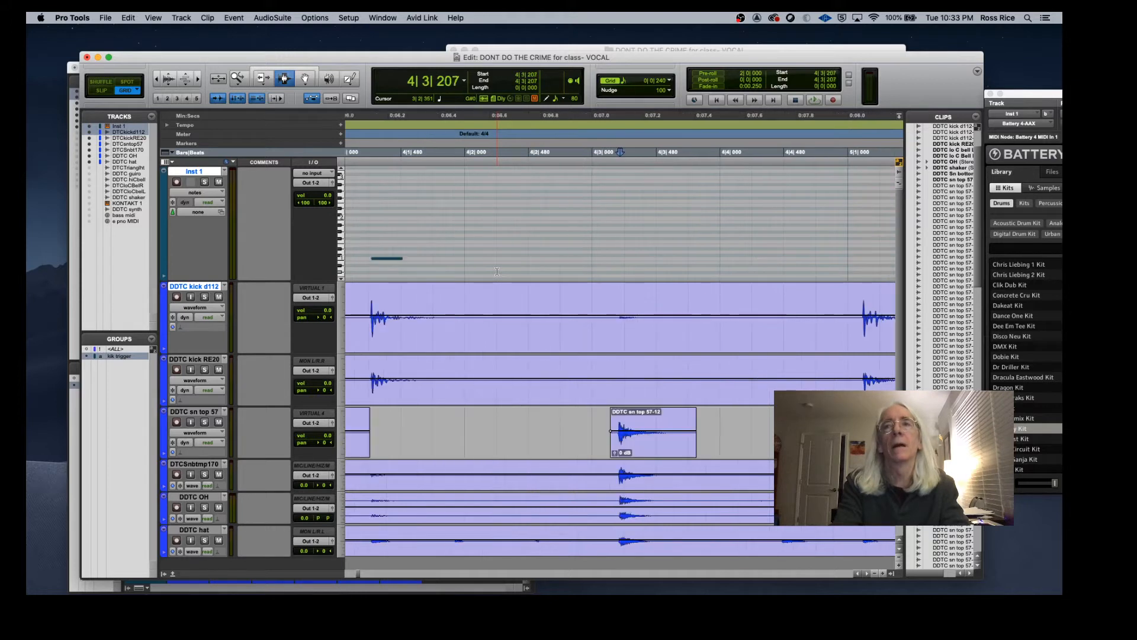
key("Tab")
key("Tab")
key("super+v")
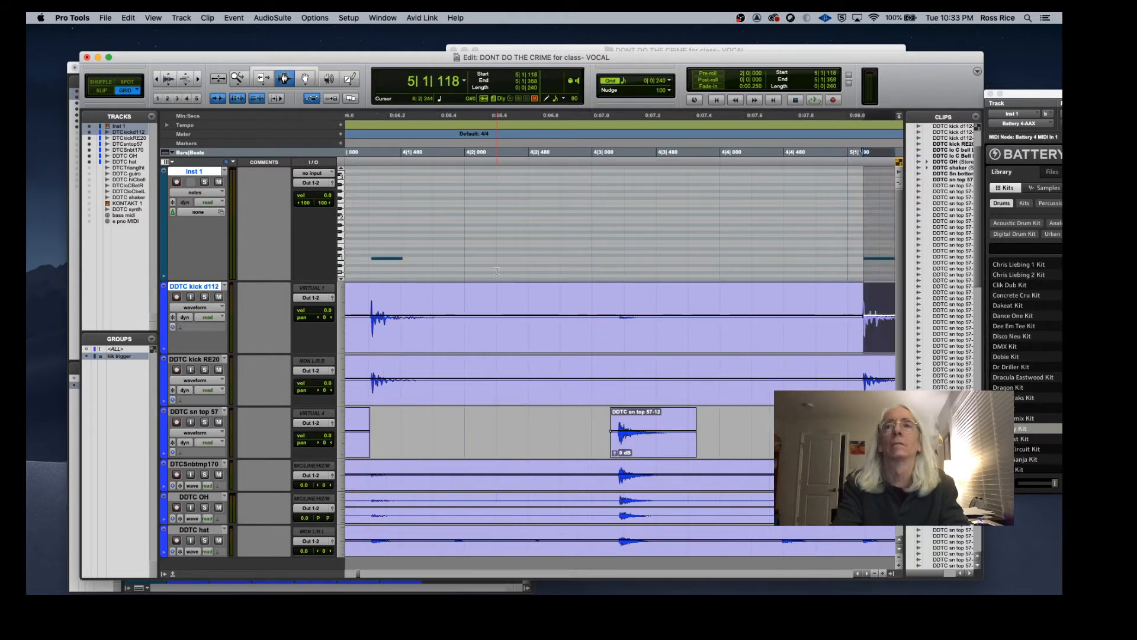
key("Tab")
key("Tab")
key("super+v")
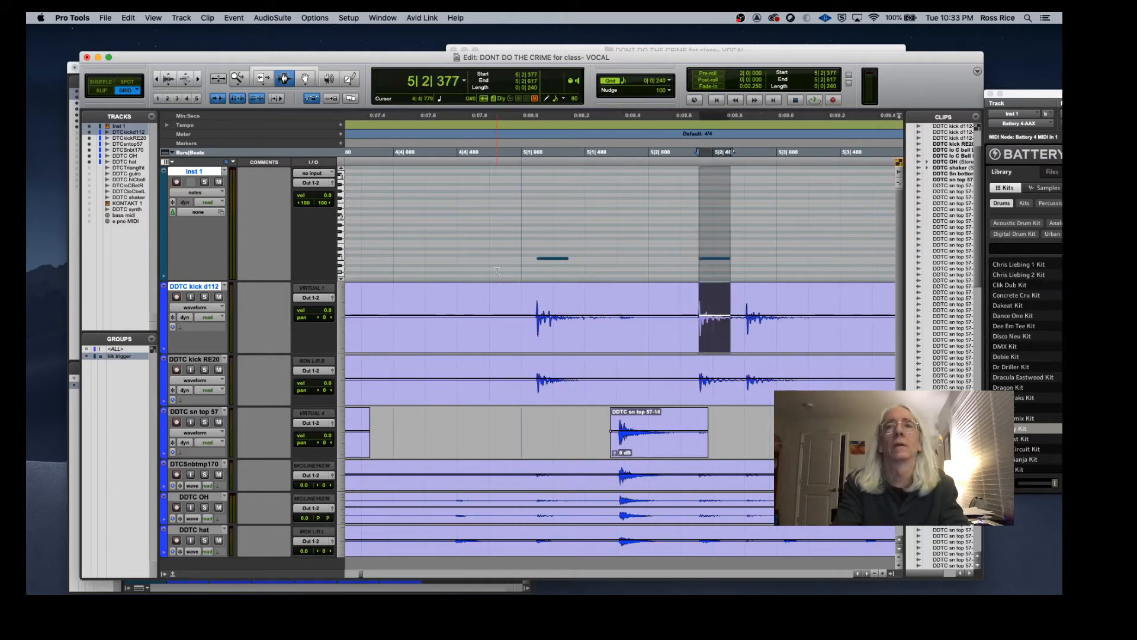
key("Tab")
key("super+v")
key("Tab")
key("Tab")
key("Tab")
key("Tab")
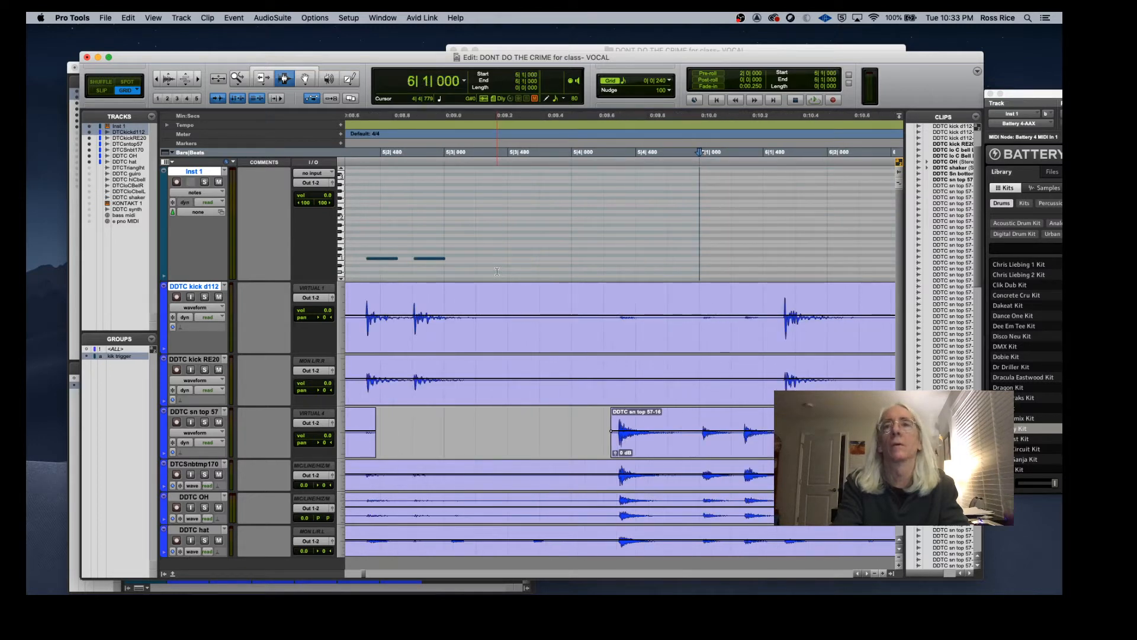
key("super+v")
key("Tab")
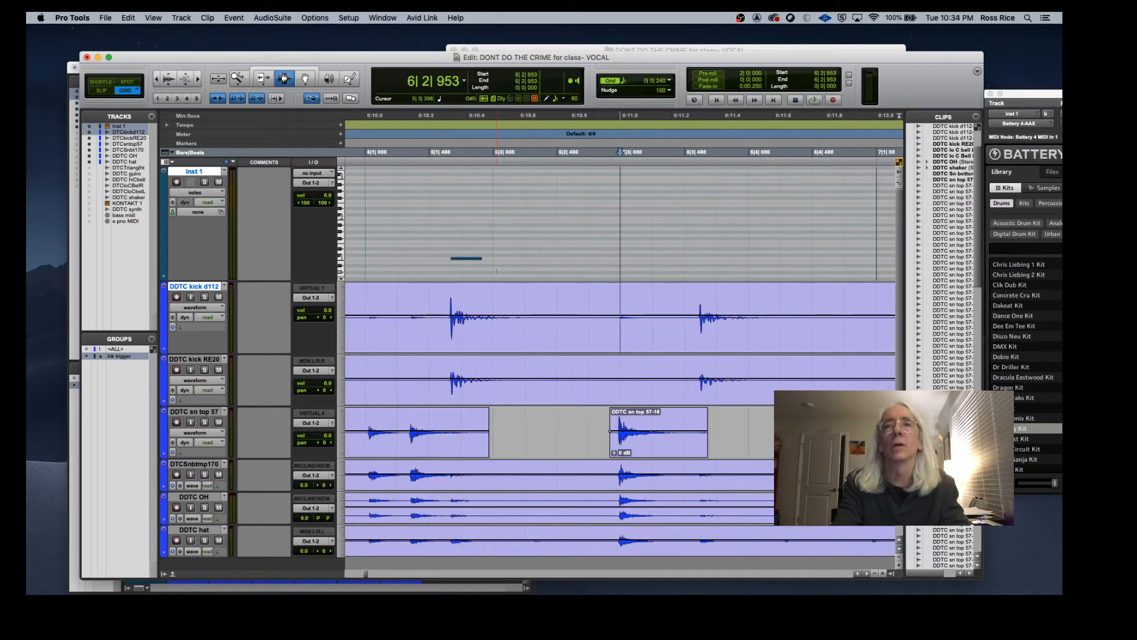
key("Tab")
key("super+v")
key("Tab")
key("Tab")
key("Tab")
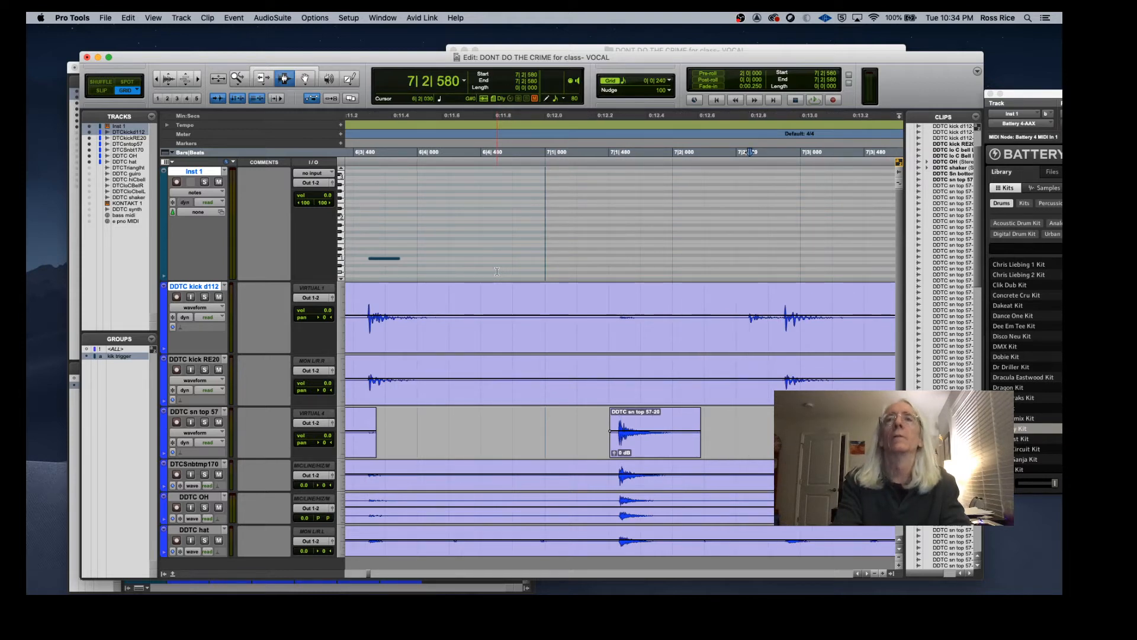
key("Tab")
key("super+v")
key("Tab")
key("super+v")
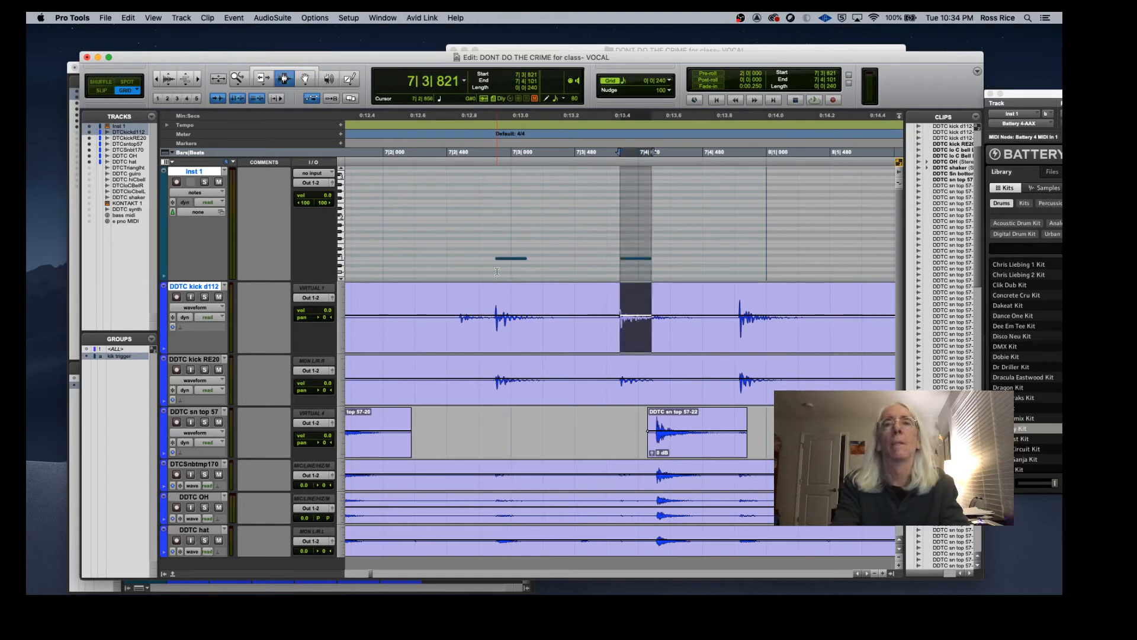
key("Tab")
key("Tab")
key("super+v")
key("Tab")
key("Tab")
key("Tab")
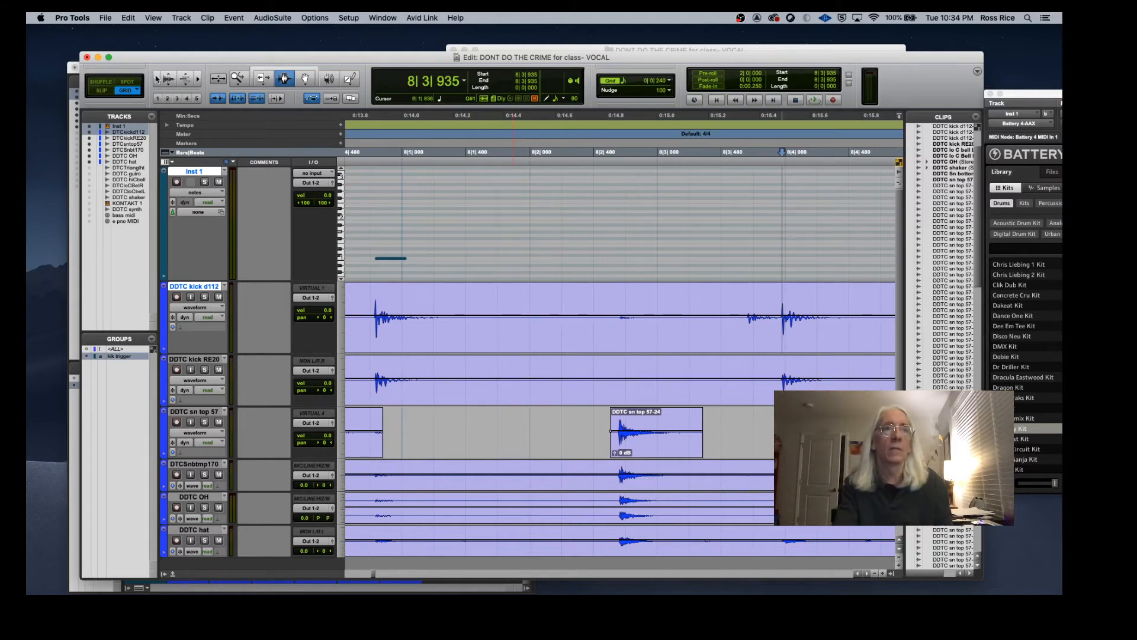
Step: Zoom out to the whole session and play back from the start, toggling solo on Inst 1
left_click(156, 79)
left_click(156, 79)
left_click(155, 78)
scroll(550, 388, "left", 10)
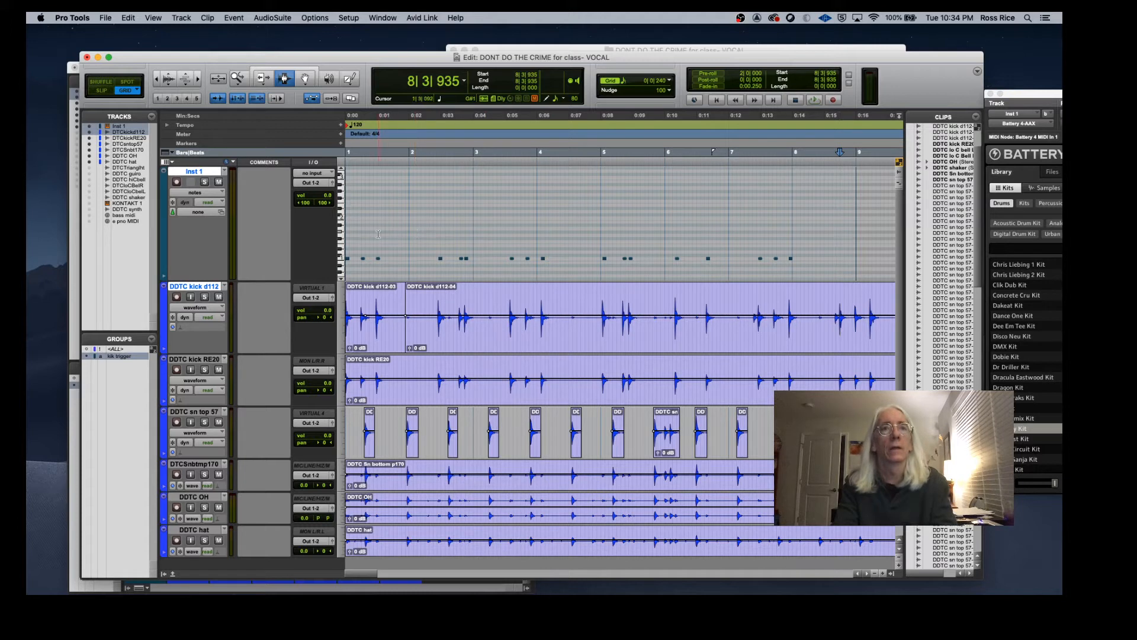
key("Return")
key("space")
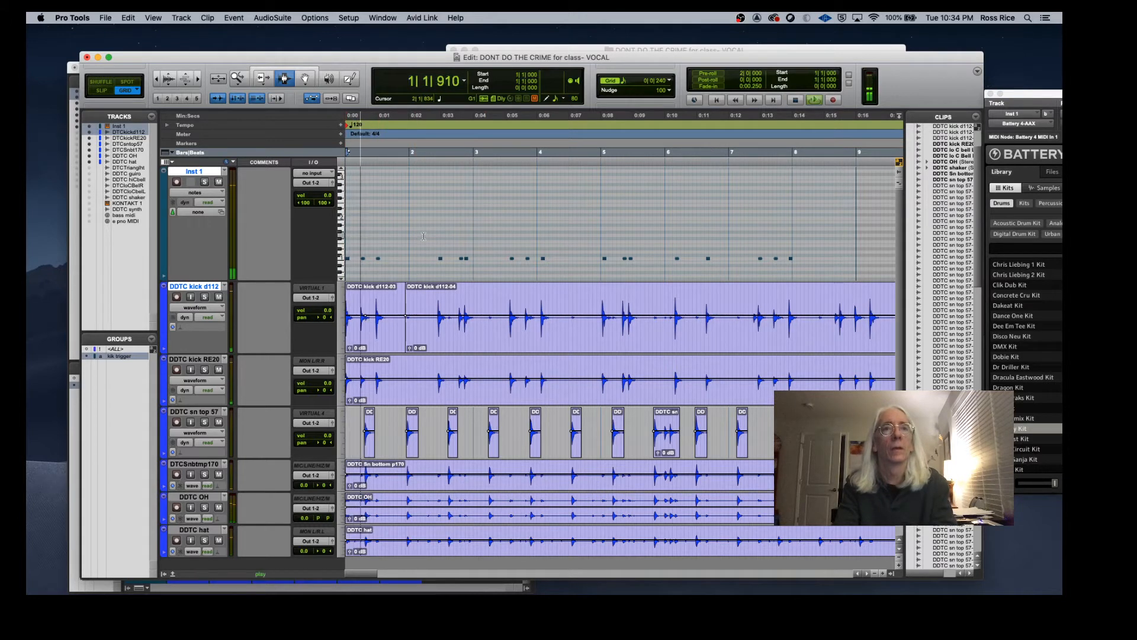
left_click(205, 182)
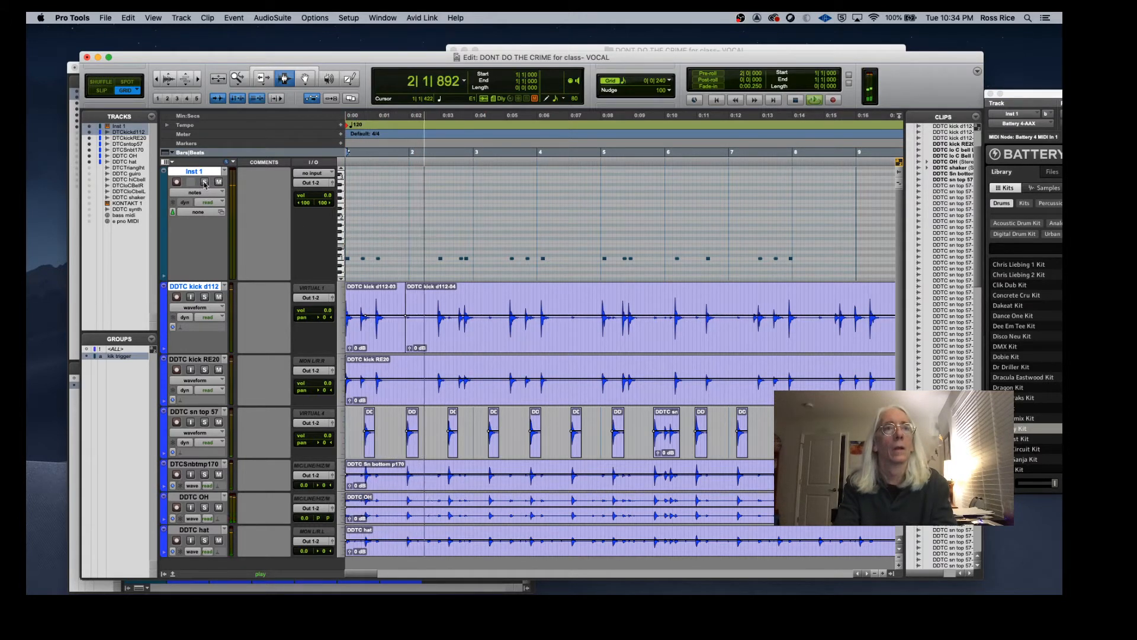
left_click(205, 183)
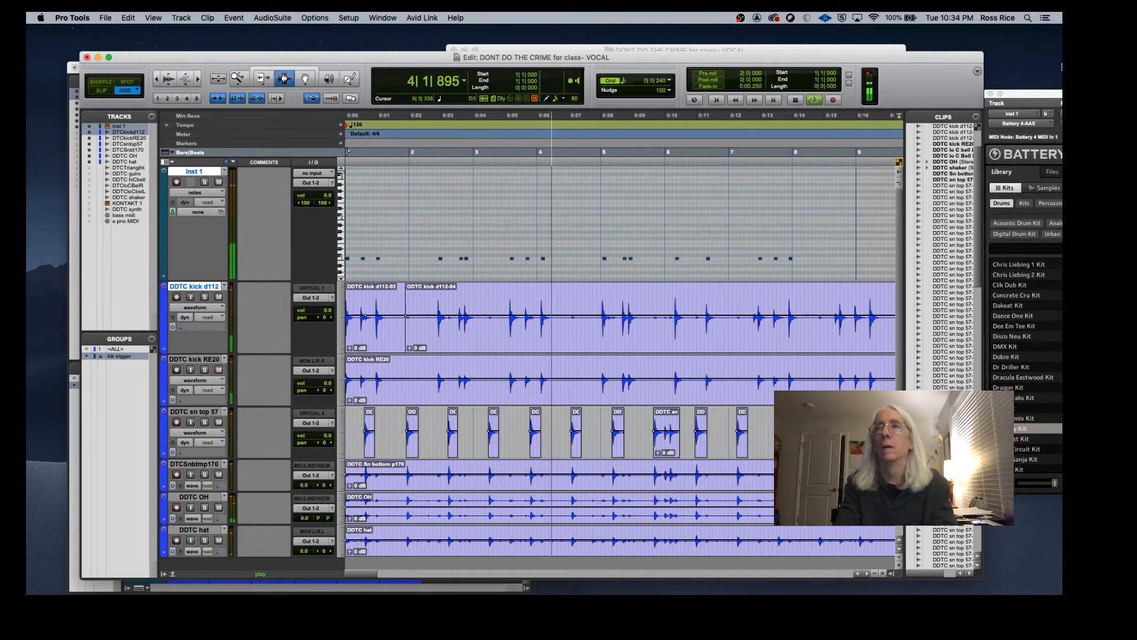
Step: Bring the Battery window into view and loop-play the first three bars of the Inst 1 trigger
left_click_drag(1038, 97, 648, 73)
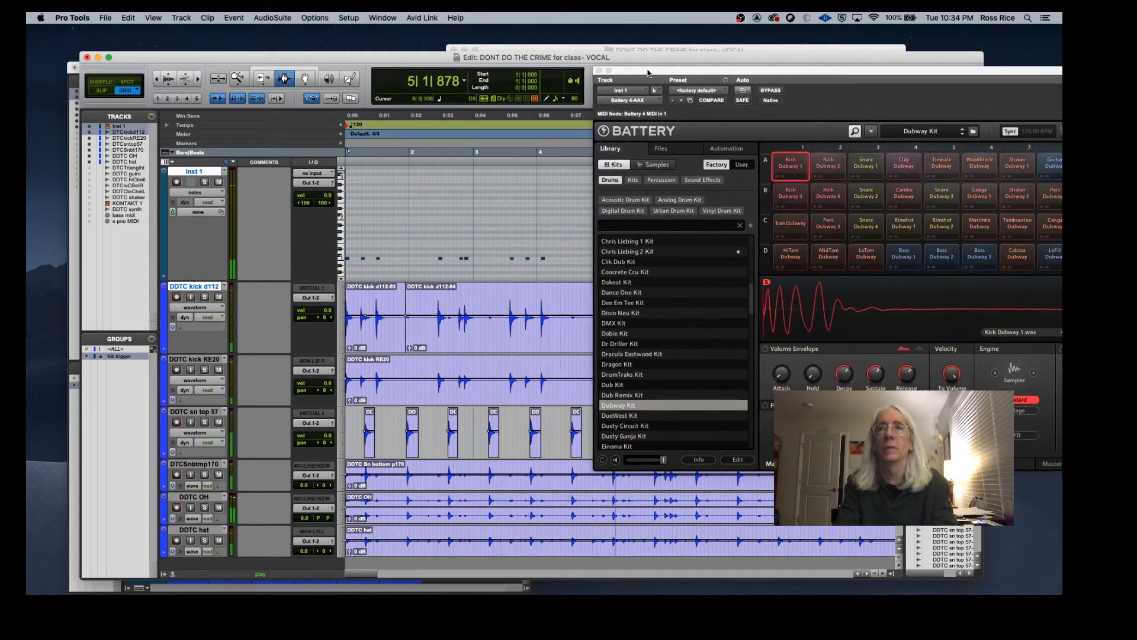
key("space")
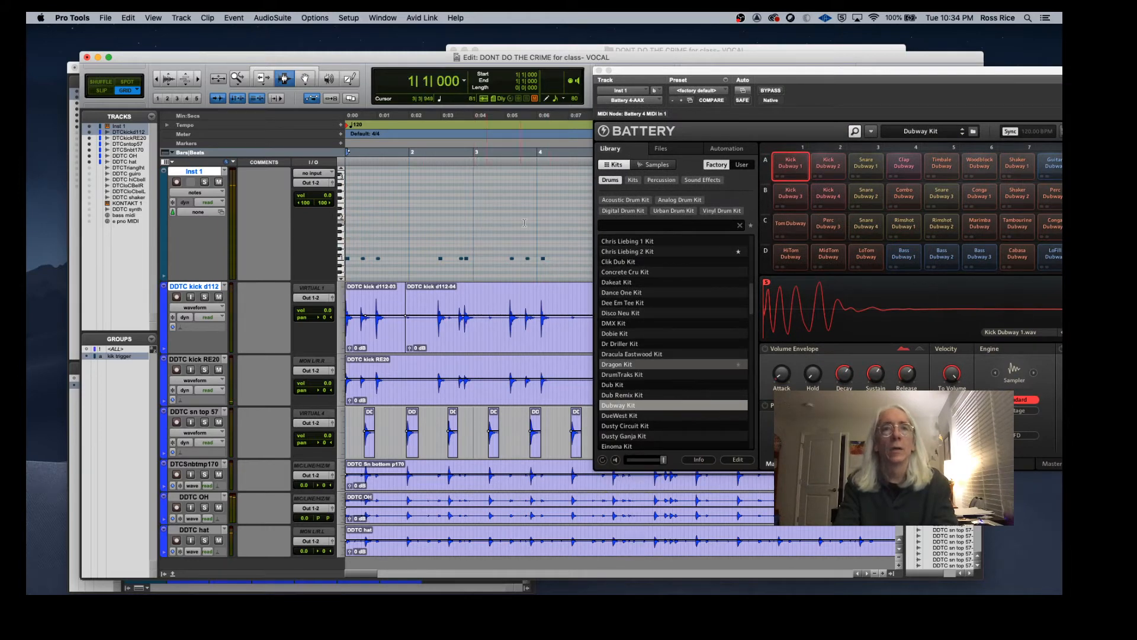
left_click_drag(536, 252, 323, 233)
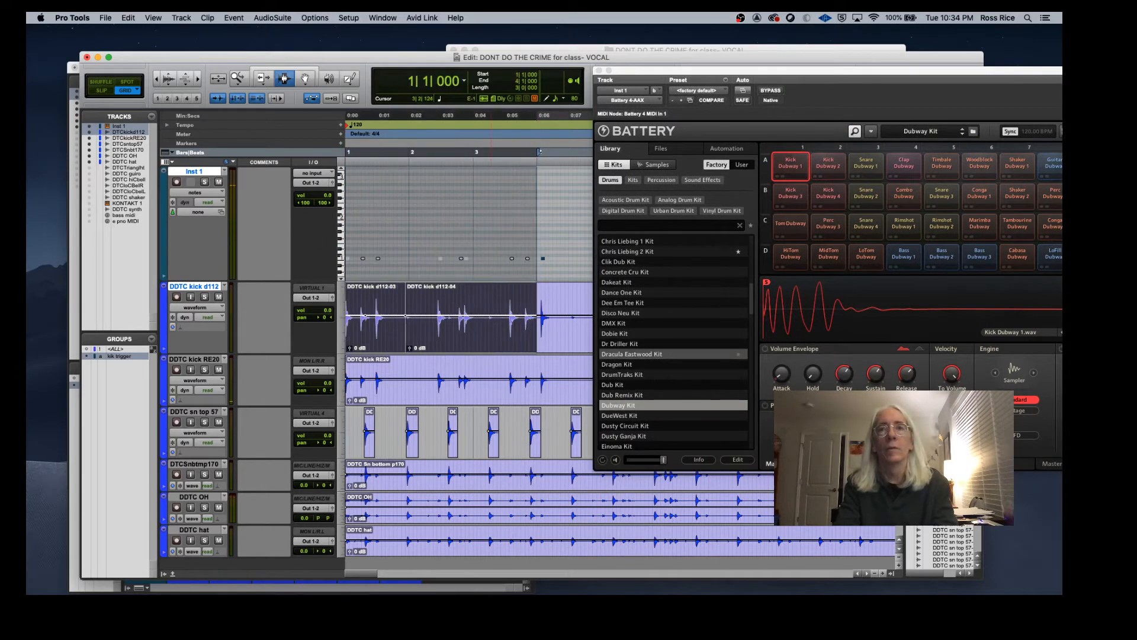
key("space")
Step: Audition Battery kits during playback, loading Einoma Kit and then Gamillion Kit
scroll(701, 432, "down", 1)
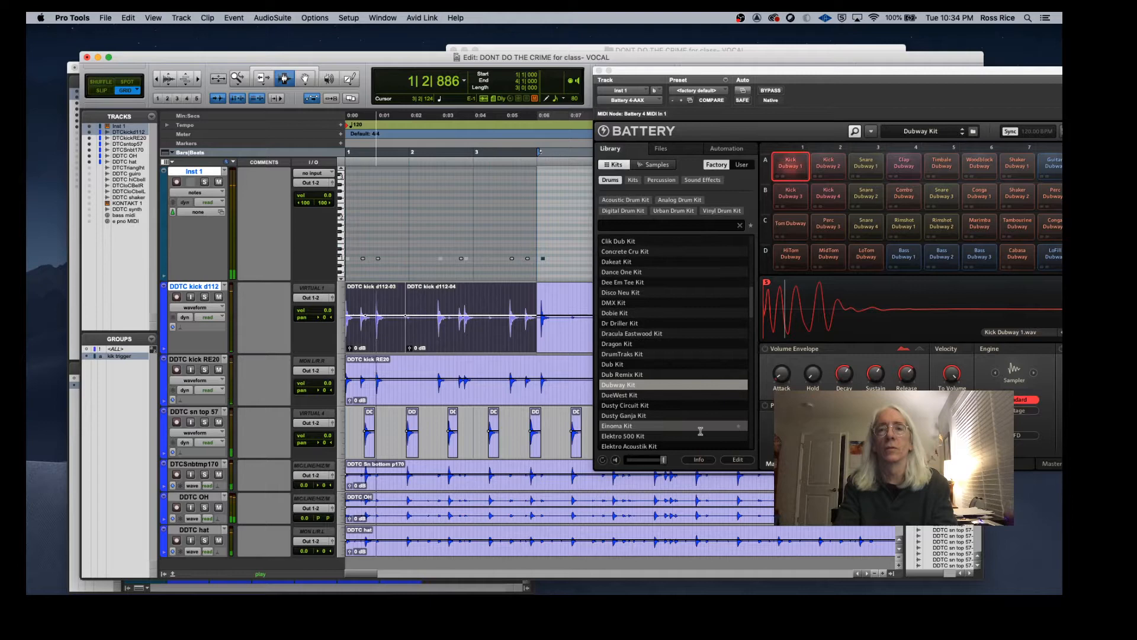
left_click(644, 426)
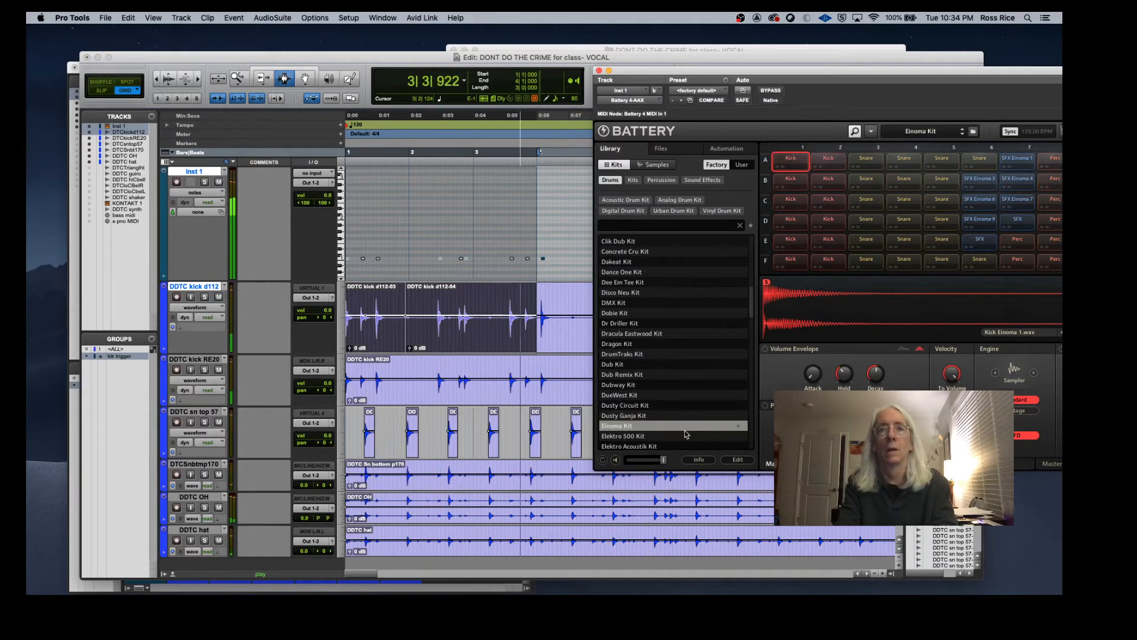
scroll(683, 399, "down", 4)
scroll(683, 400, "down", 1)
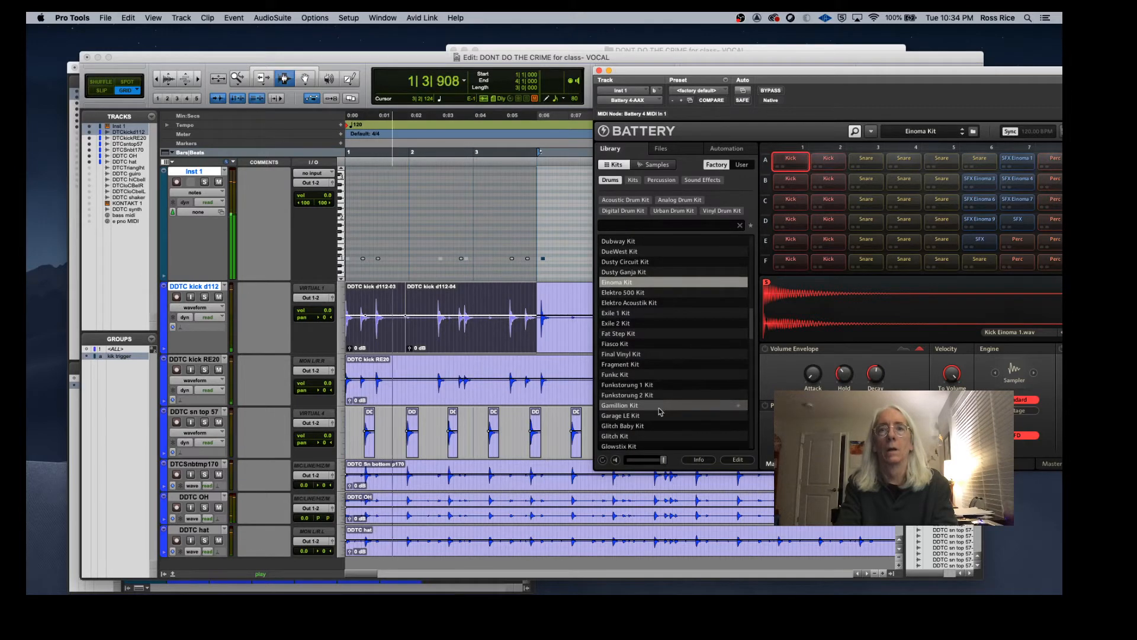
double_click(660, 408)
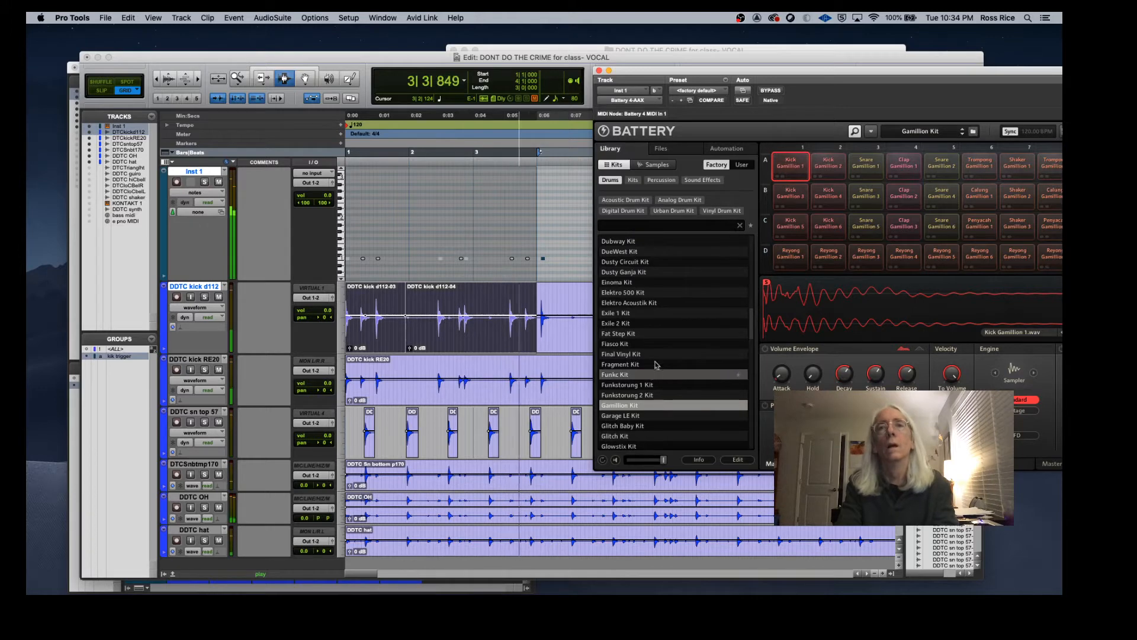
key("space")
Step: Show the velocity lanes and redraw individual trigger note velocities on Inst 1 with the Pencil tool
left_click_drag(628, 73, 872, 77)
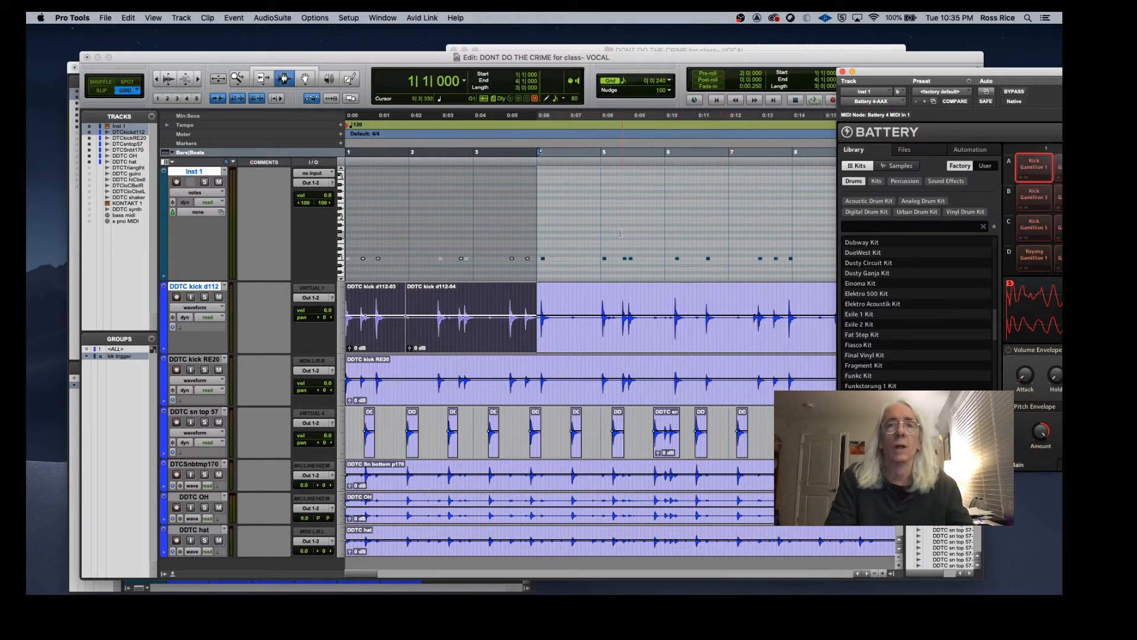
left_click(164, 280)
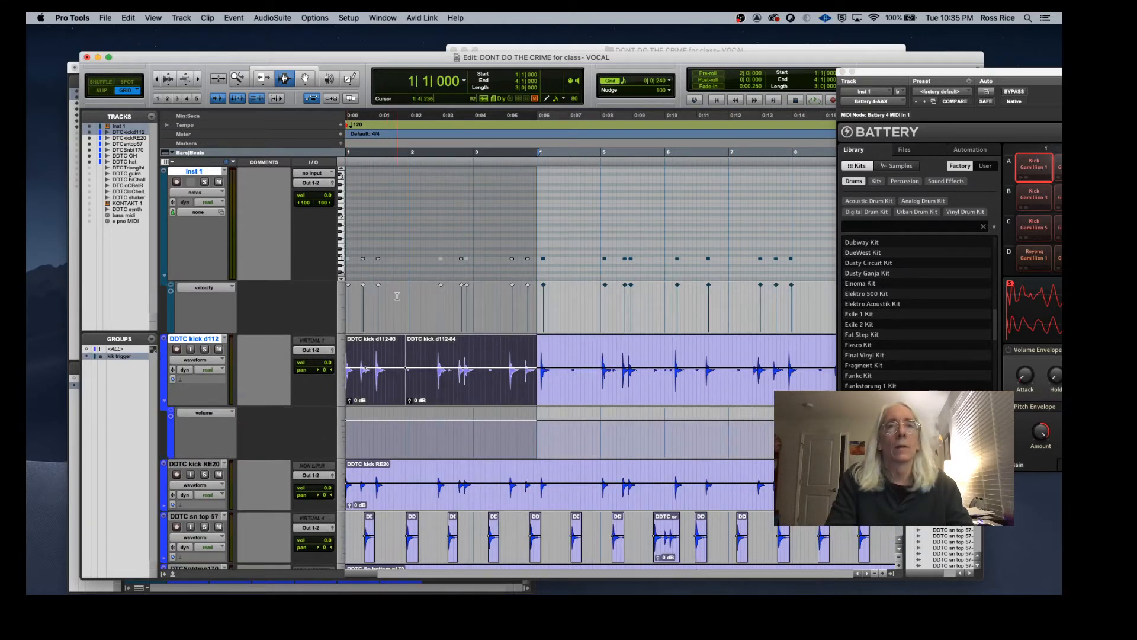
key("F8")
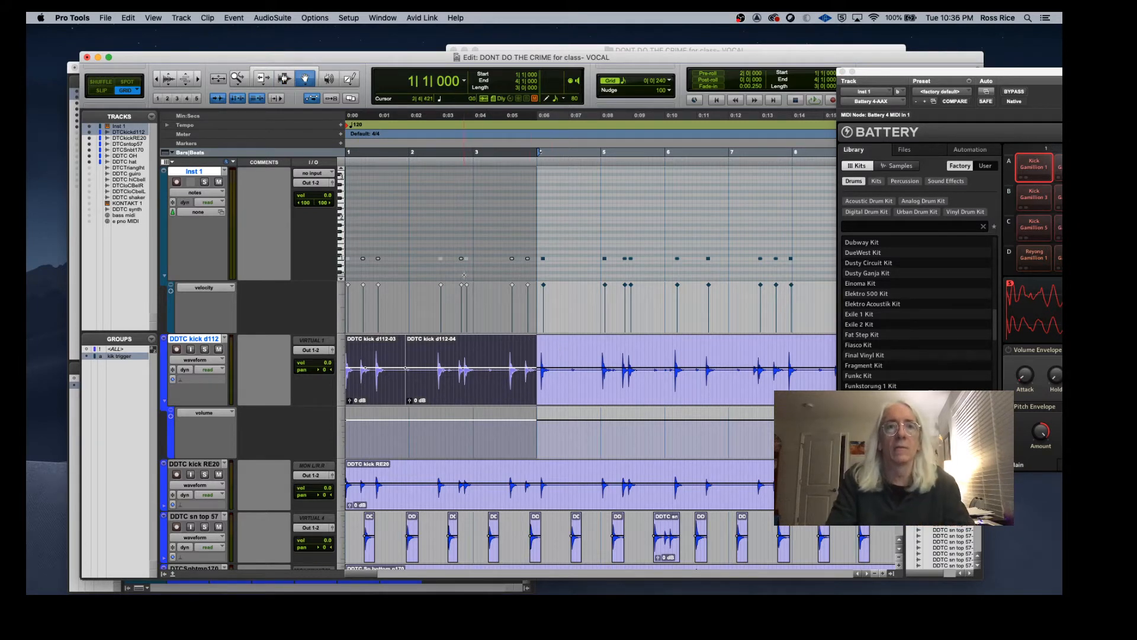
left_click(462, 284)
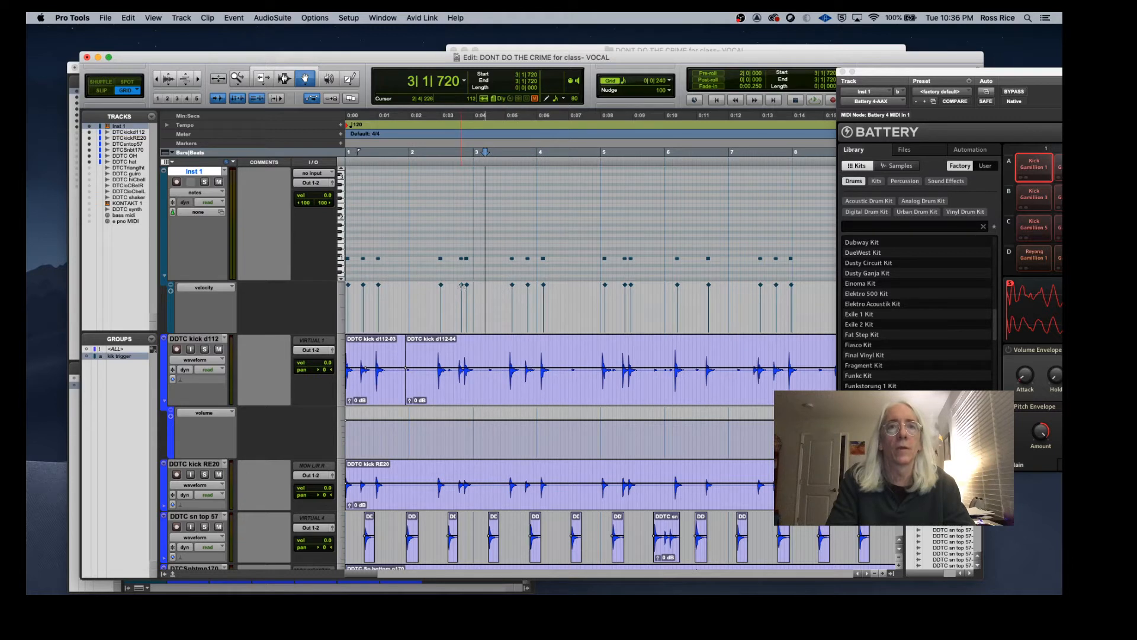
left_click(462, 287)
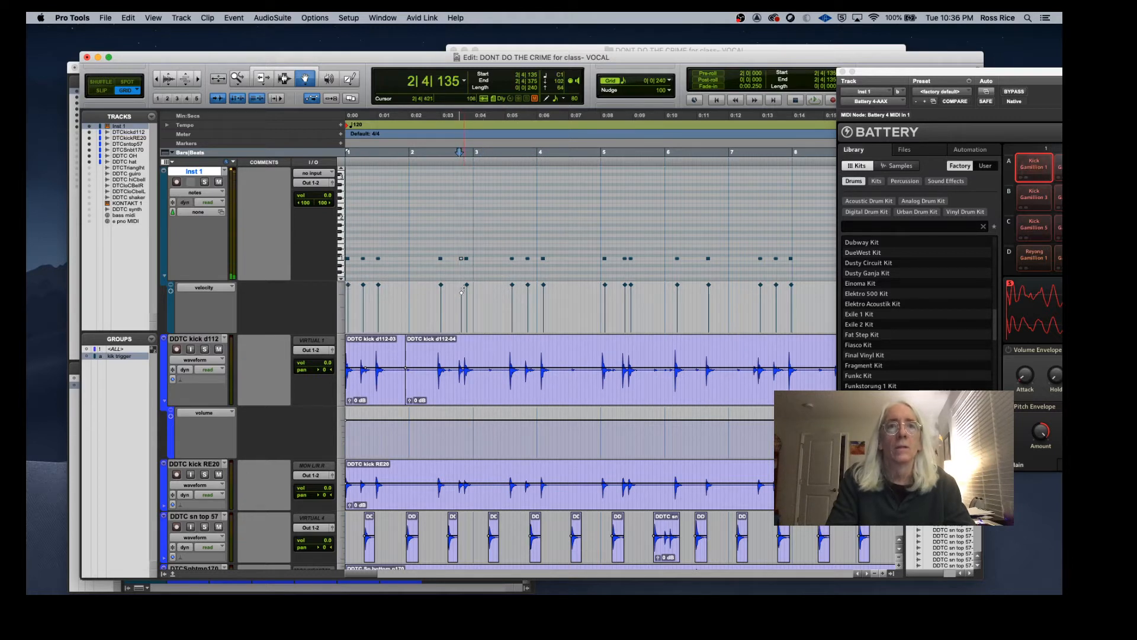
left_click(467, 287)
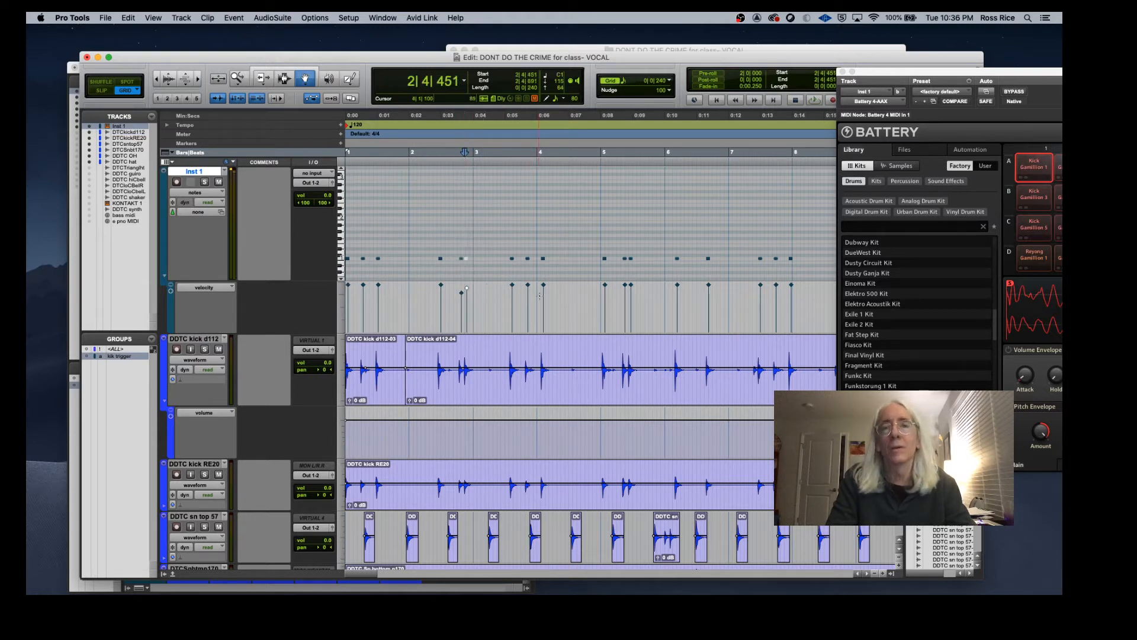
left_click(445, 314)
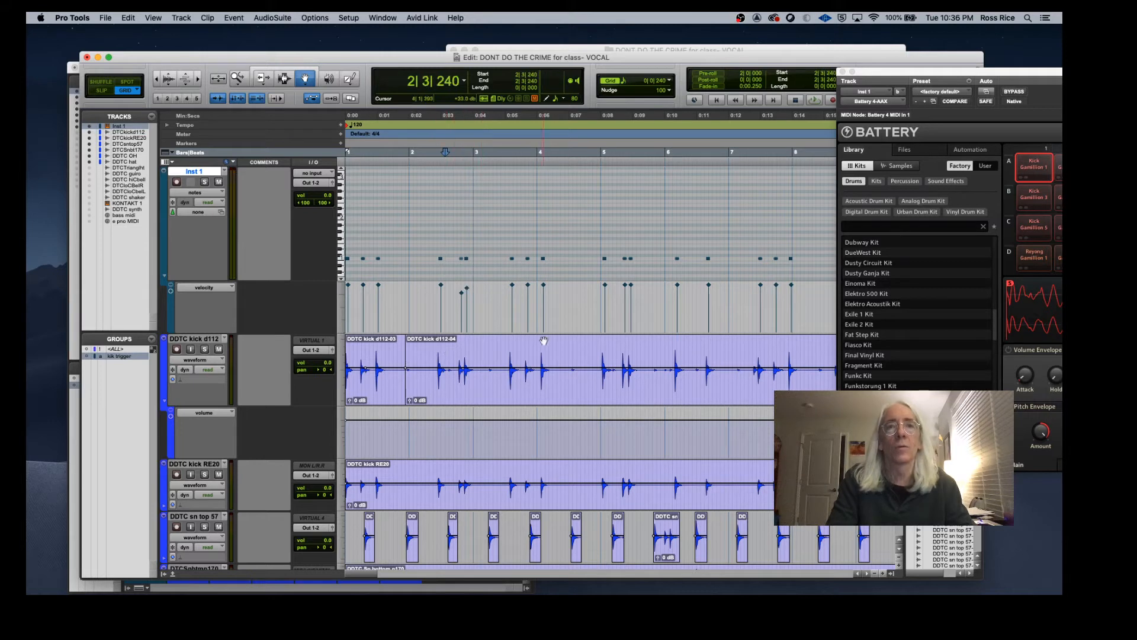
left_click(527, 291)
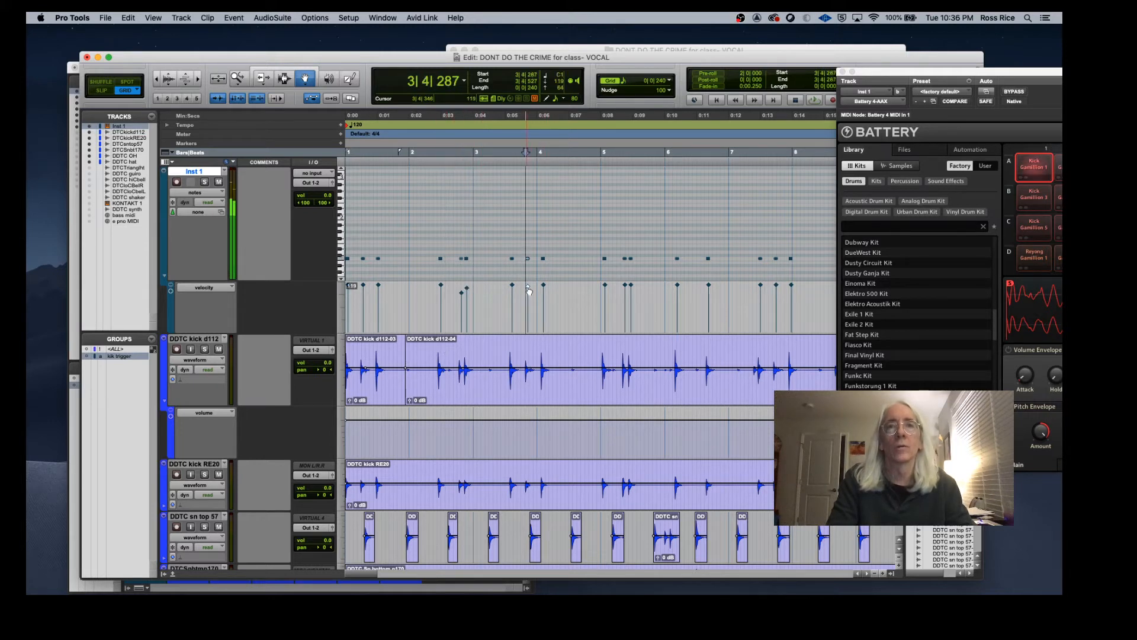
left_click(543, 288)
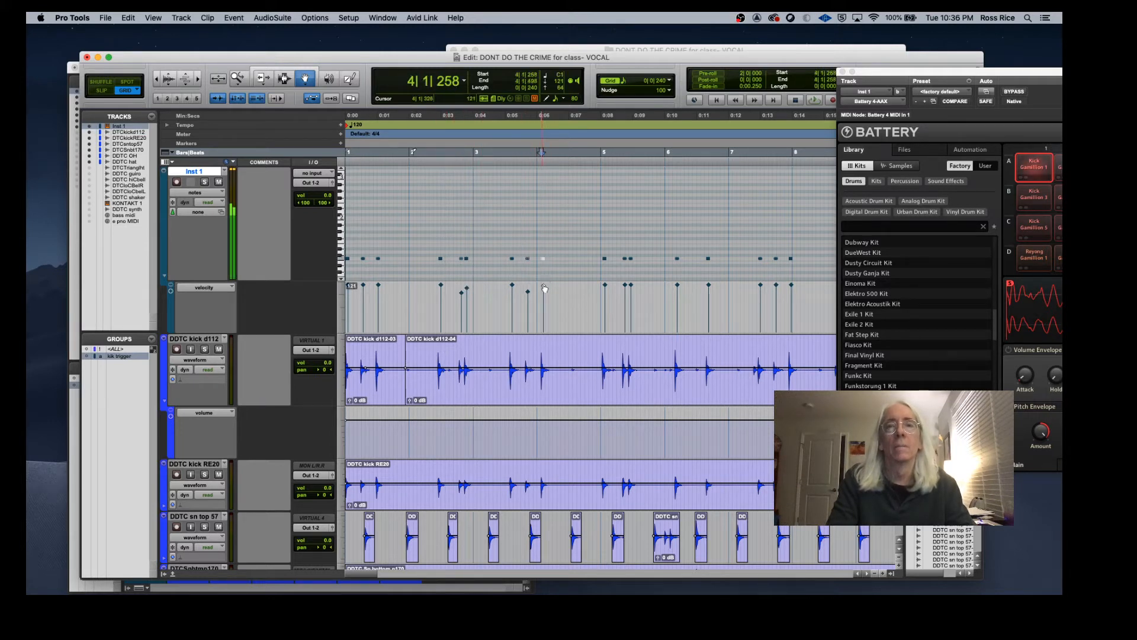
left_click(631, 286)
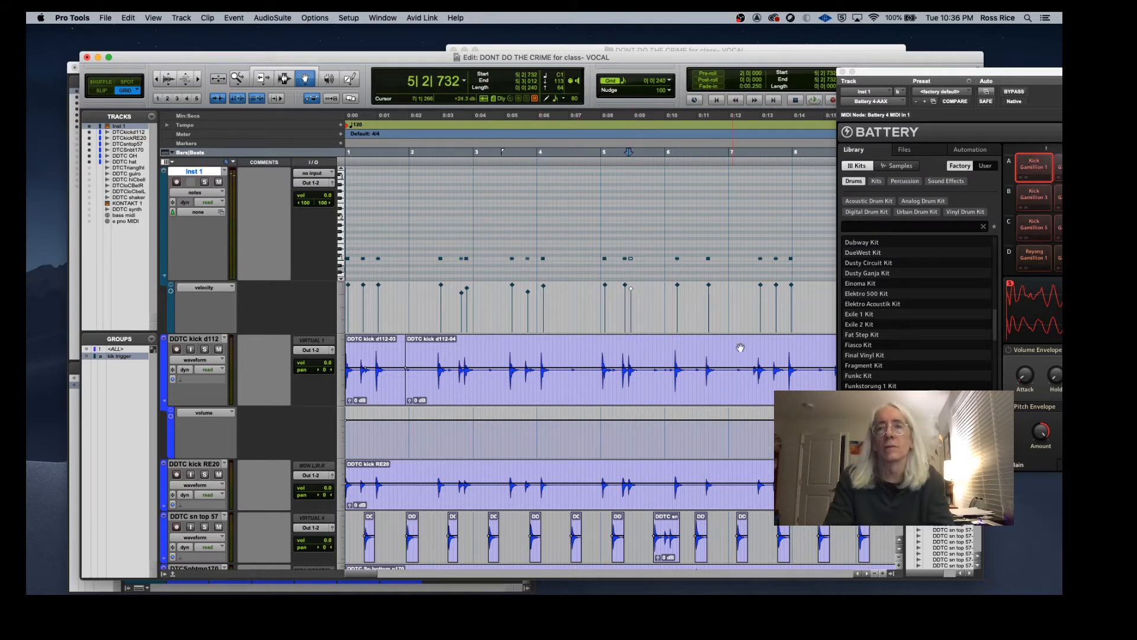
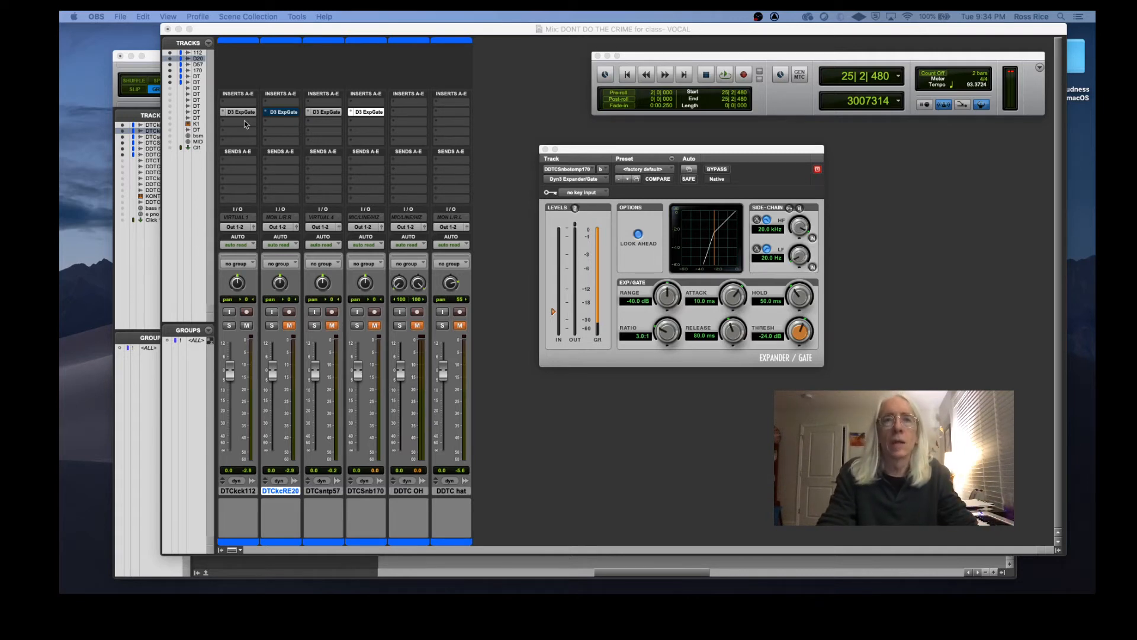
Step: Set the snare bottom track's Expander/Gate range to -58.0 dB and ratio to 2.4:1
left_click(246, 124)
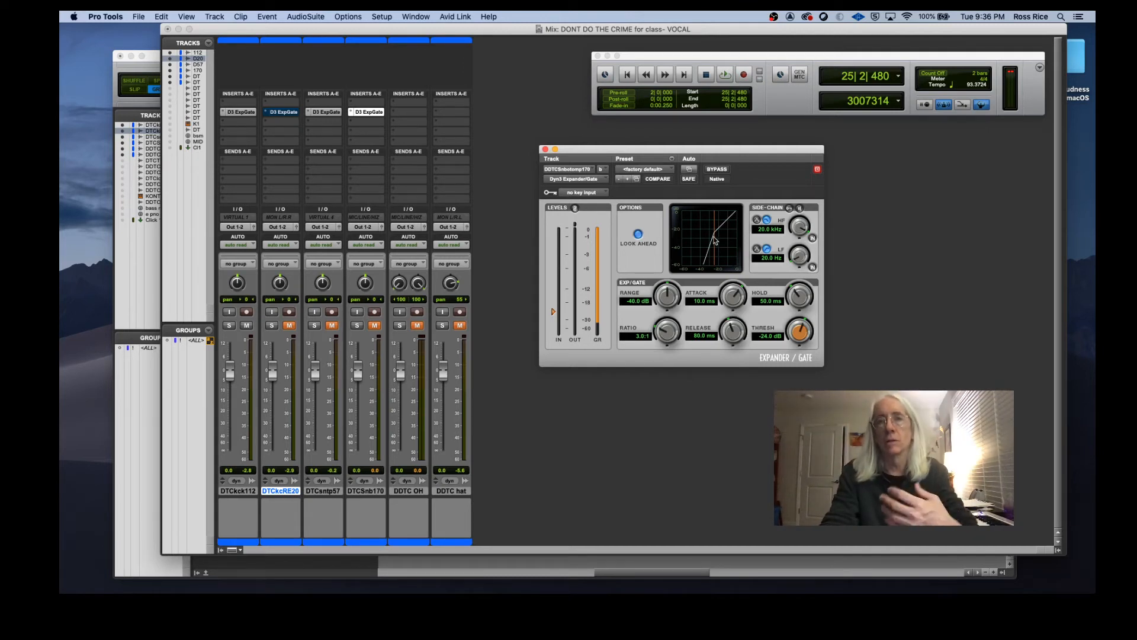
mouse_move(664, 330)
left_mouse_down()
mouse_move(666, 312)
mouse_move(669, 351)
left_mouse_up()
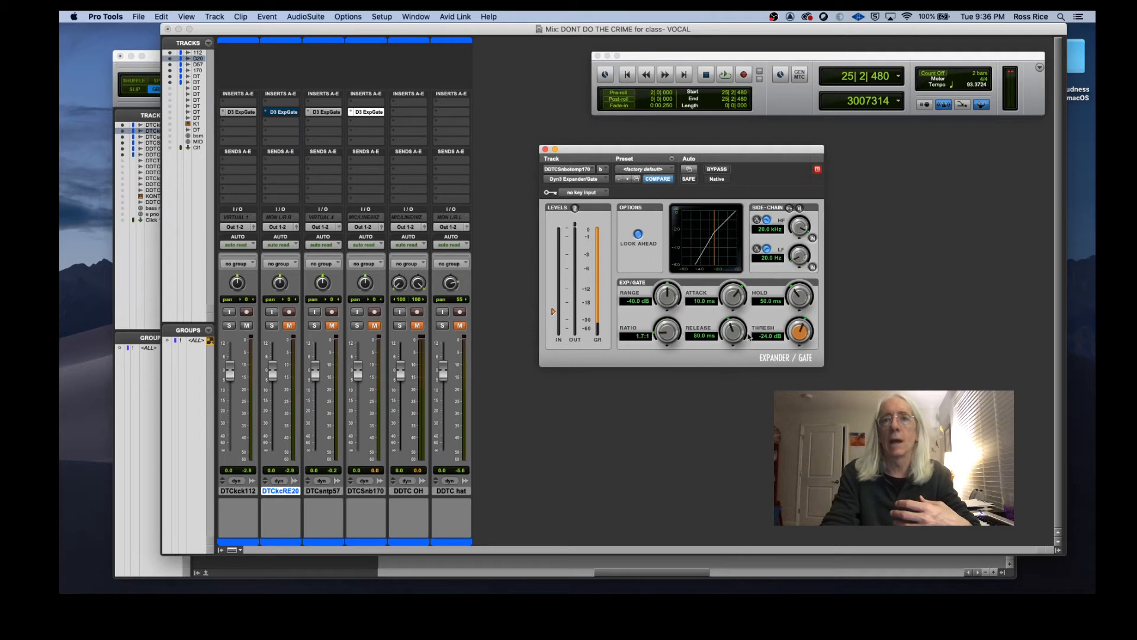
left_click_drag(675, 332, 664, 285)
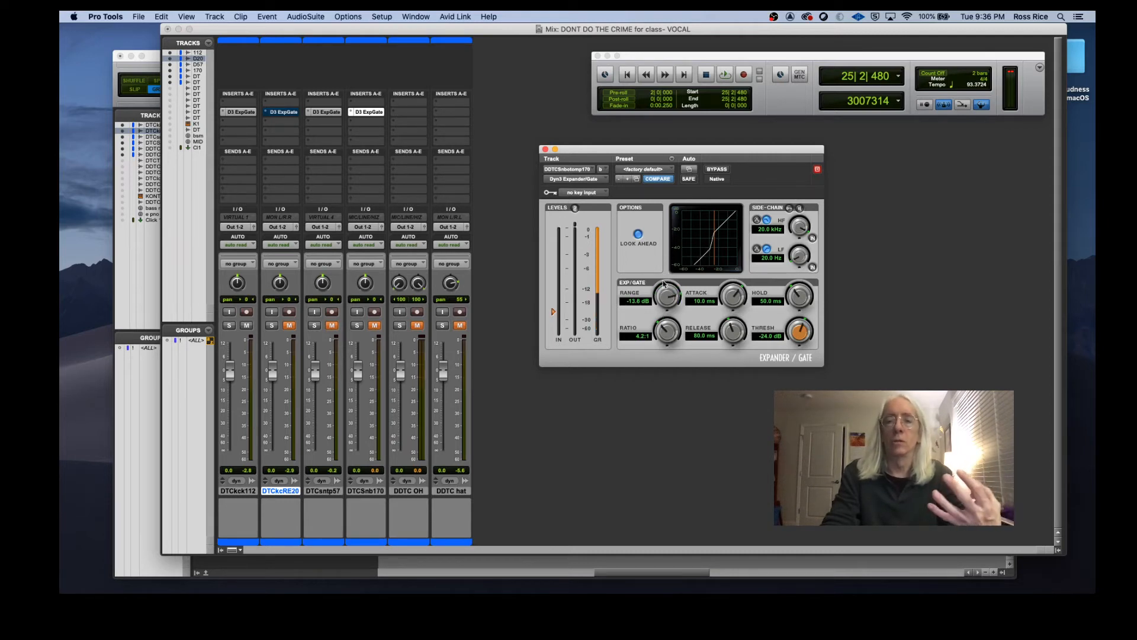
left_click_drag(664, 285, 667, 325)
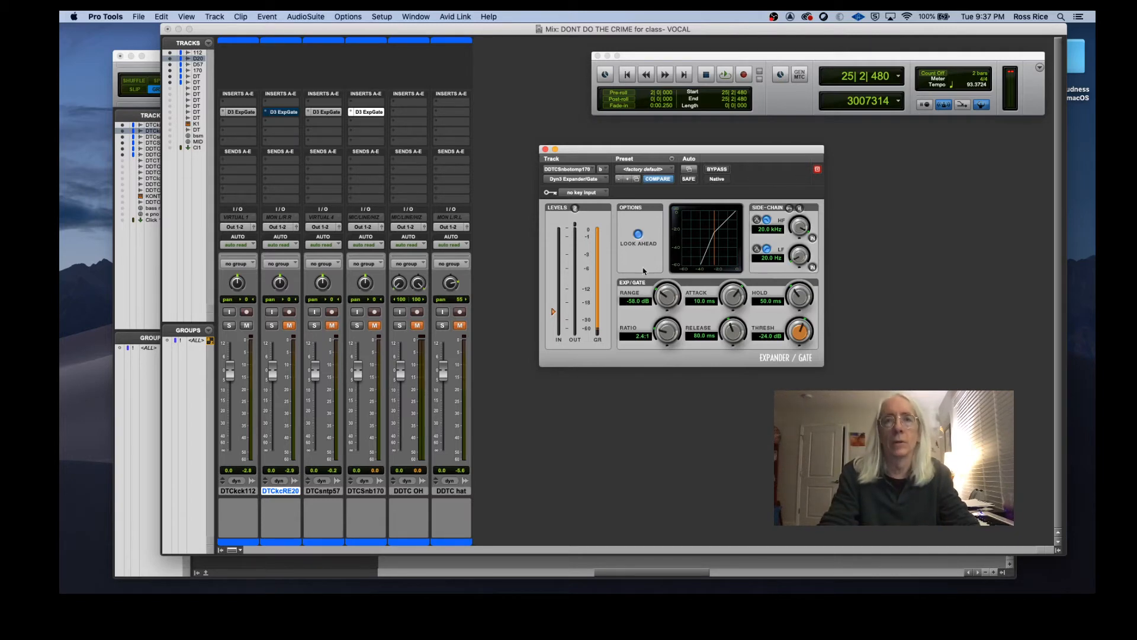
Step: Switch to the edit window, enlarge the kick d112 track, and inspect its waveform across several bars
key("super+equal")
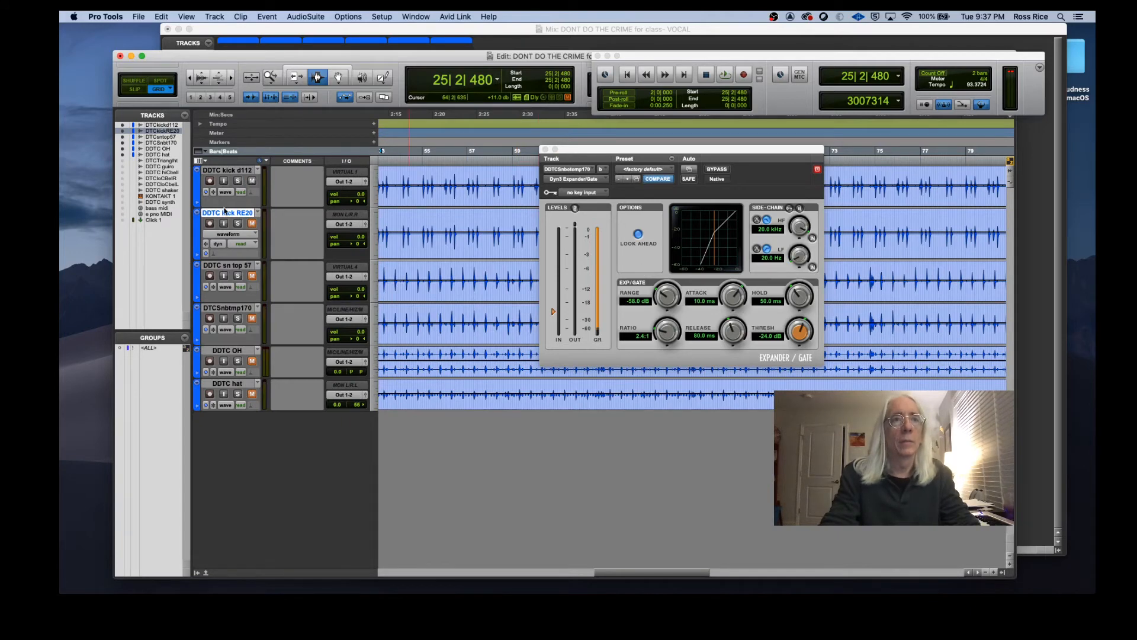
left_click_drag(225, 208, 235, 291)
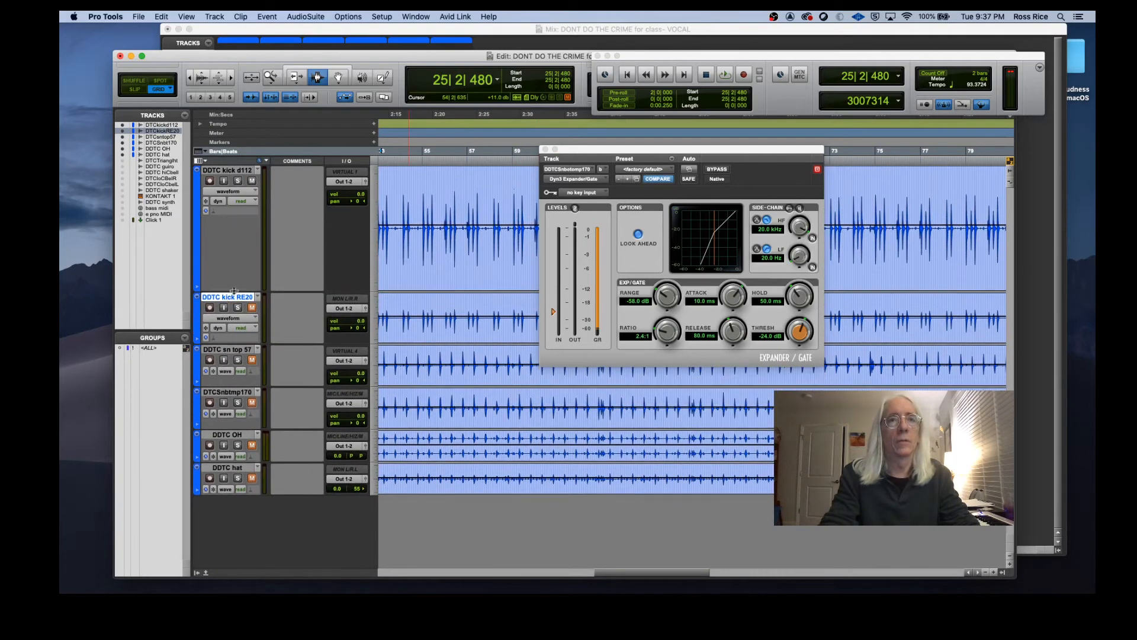
left_click(420, 184)
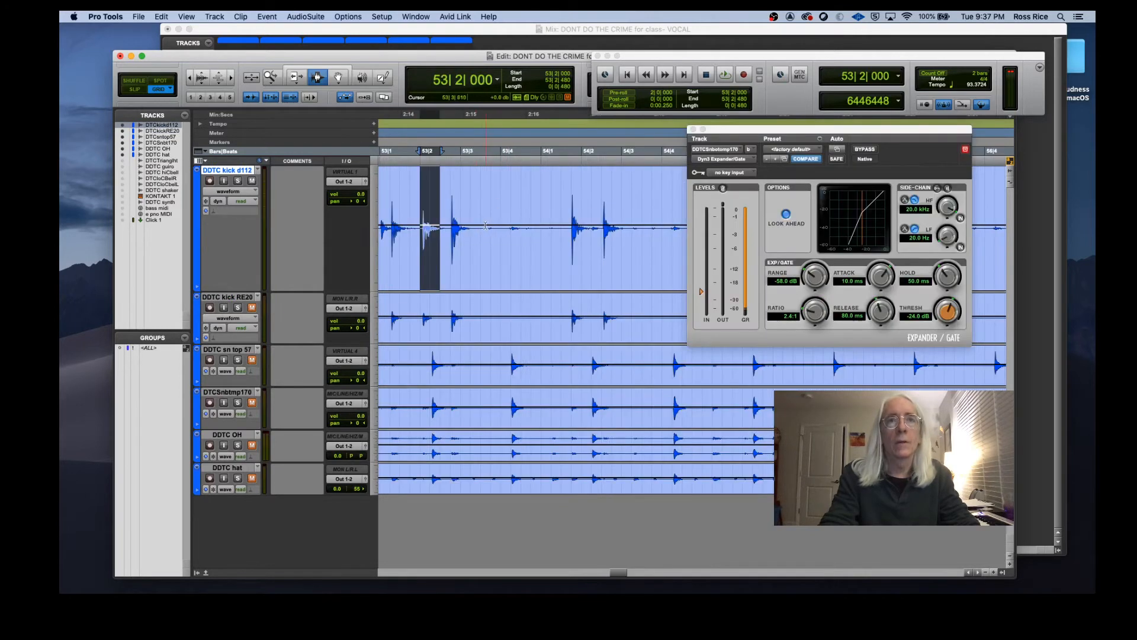
left_click_drag(482, 225, 572, 284)
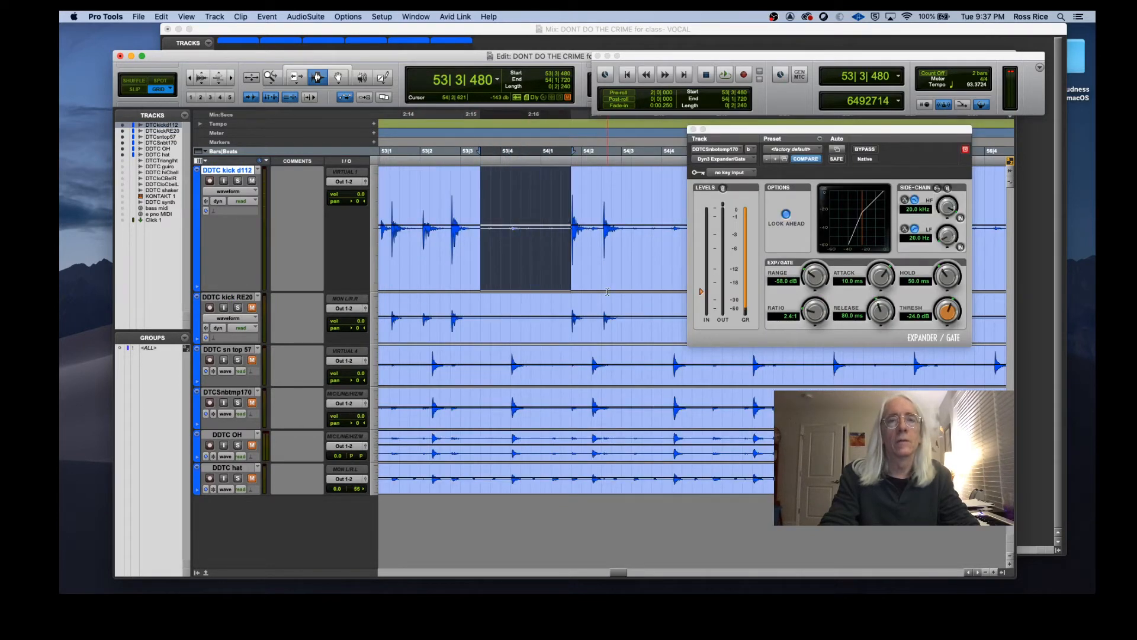
scroll(607, 292, "right", 5)
left_click_drag(436, 201, 505, 237)
scroll(584, 323, "right", 3)
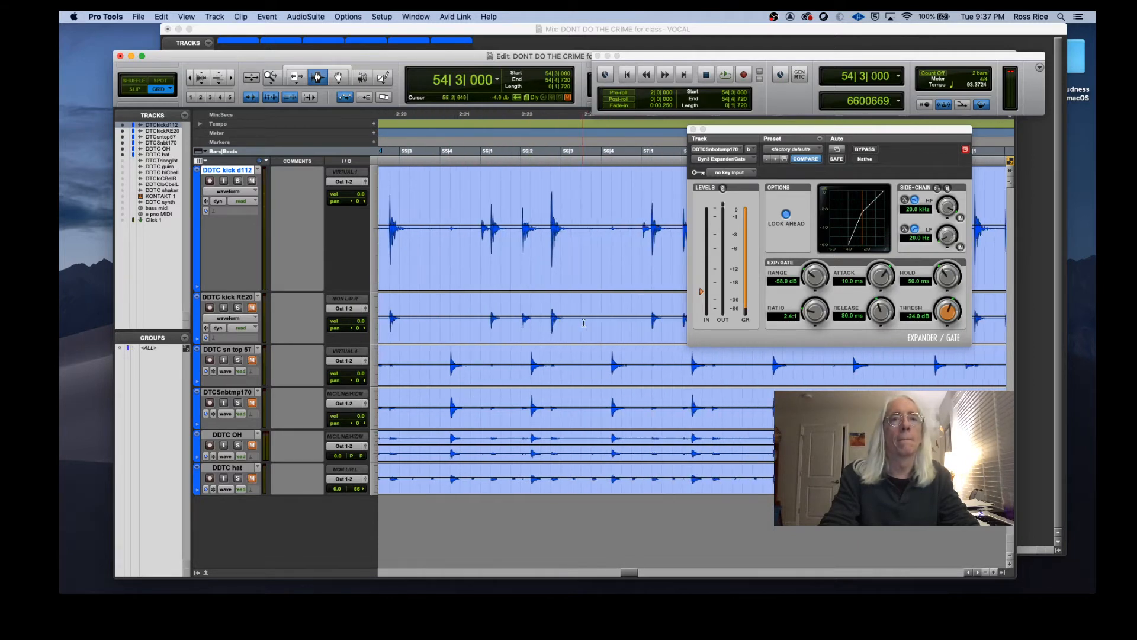
left_click_drag(501, 222, 541, 219)
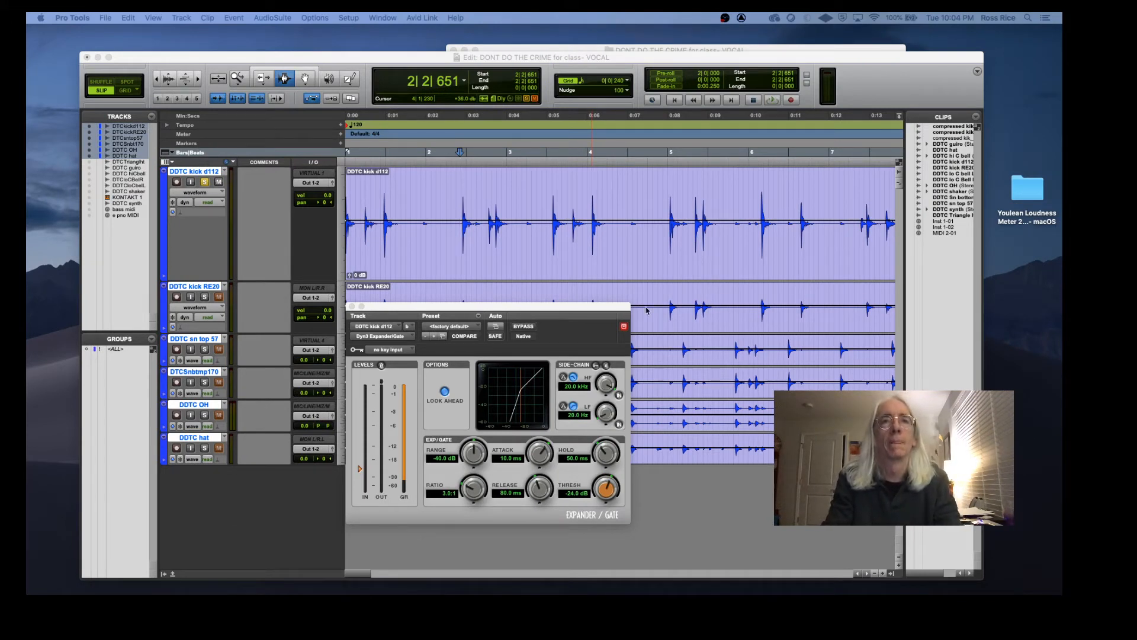
Step: Play from bar 2 and tune the kick d112 gate: threshold -13.6 dB, release 151.0 ms, hold 64.2 ms
left_click(454, 210)
key("space")
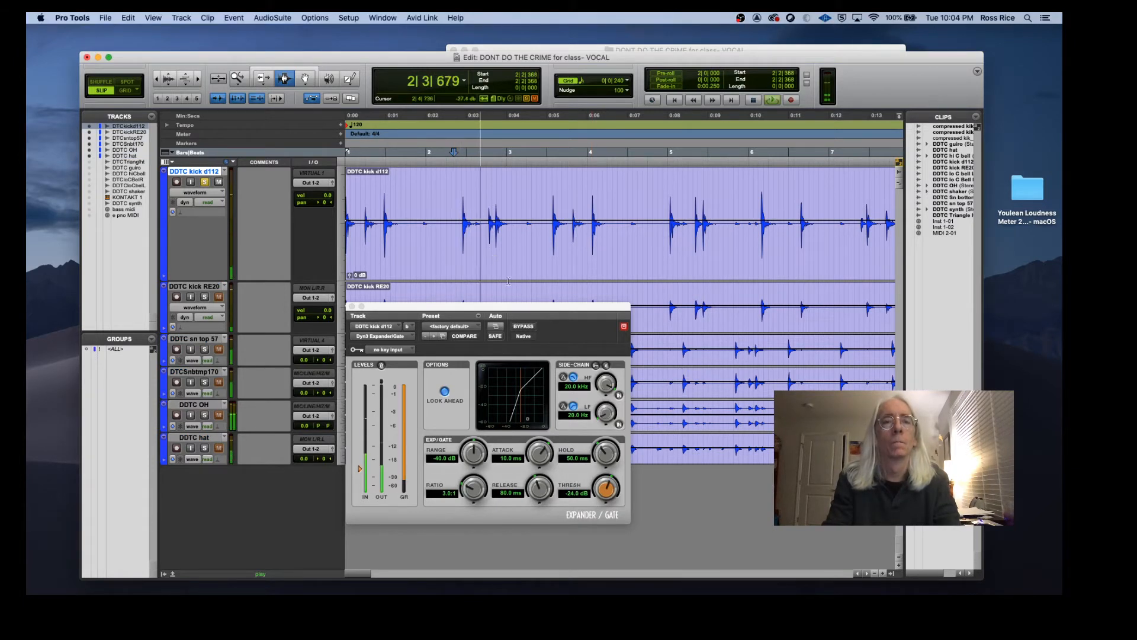
left_click(543, 452)
left_click_drag(544, 452, 505, 500)
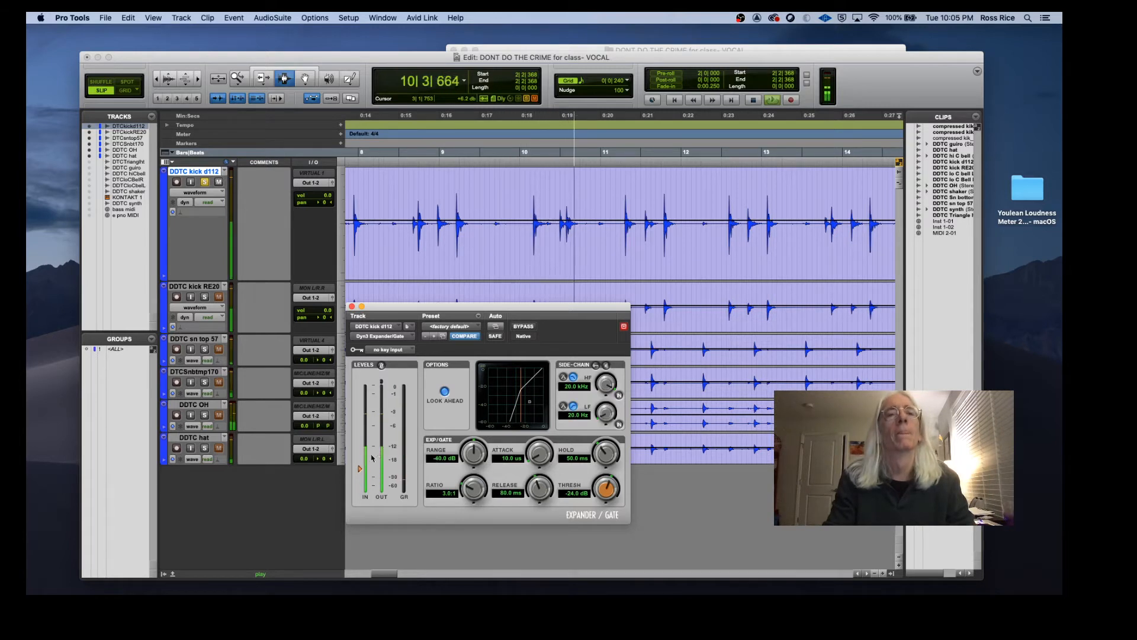
left_click_drag(359, 470, 361, 452)
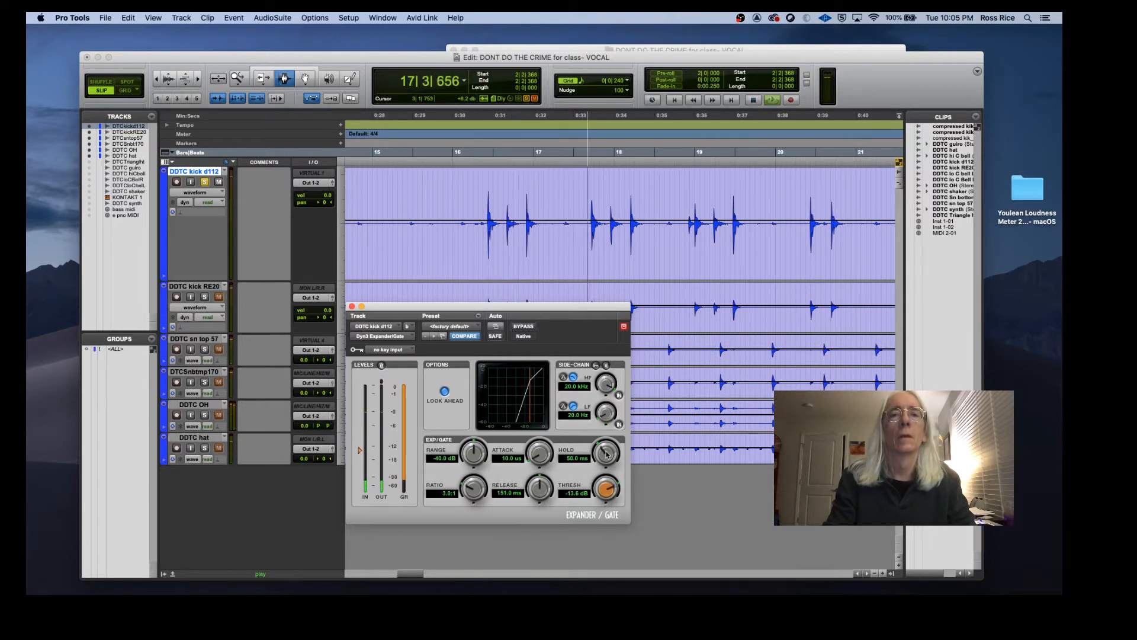
left_click_drag(606, 453, 608, 448)
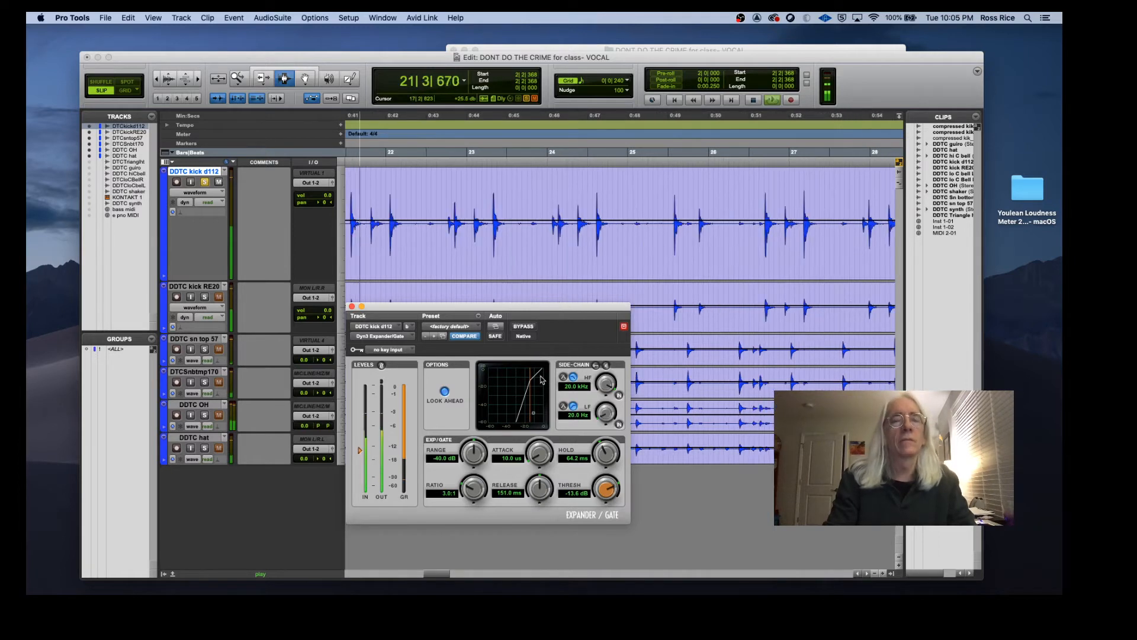
Step: Toggle the kick gate's bypass on and off to compare, stop playback, and close the plugin window
left_click(523, 326)
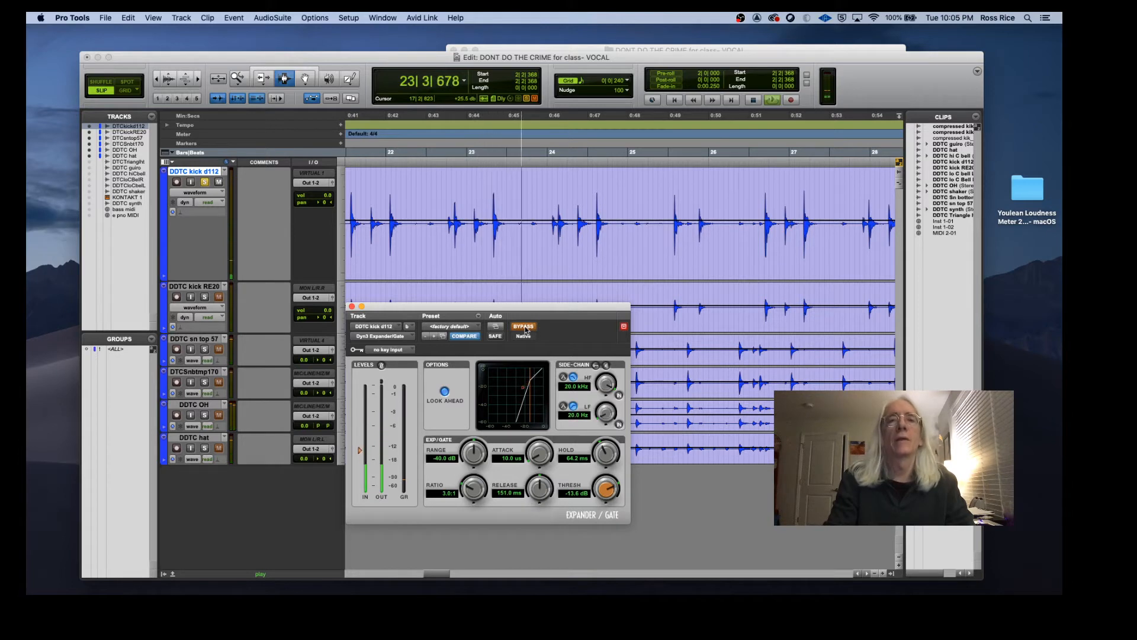
left_click(524, 326)
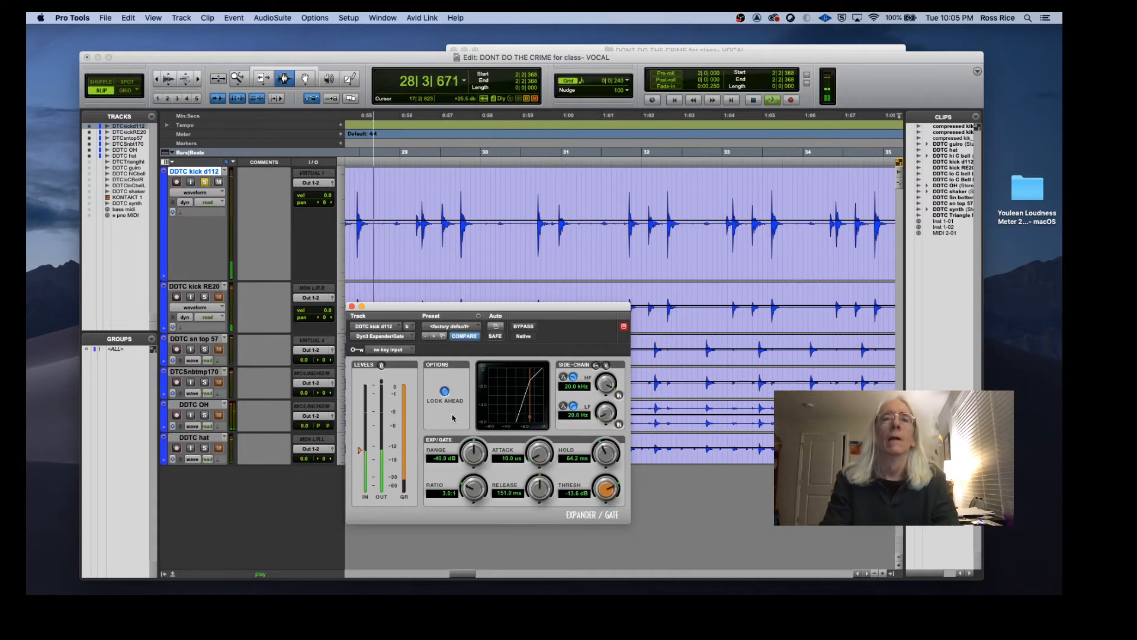
key("space")
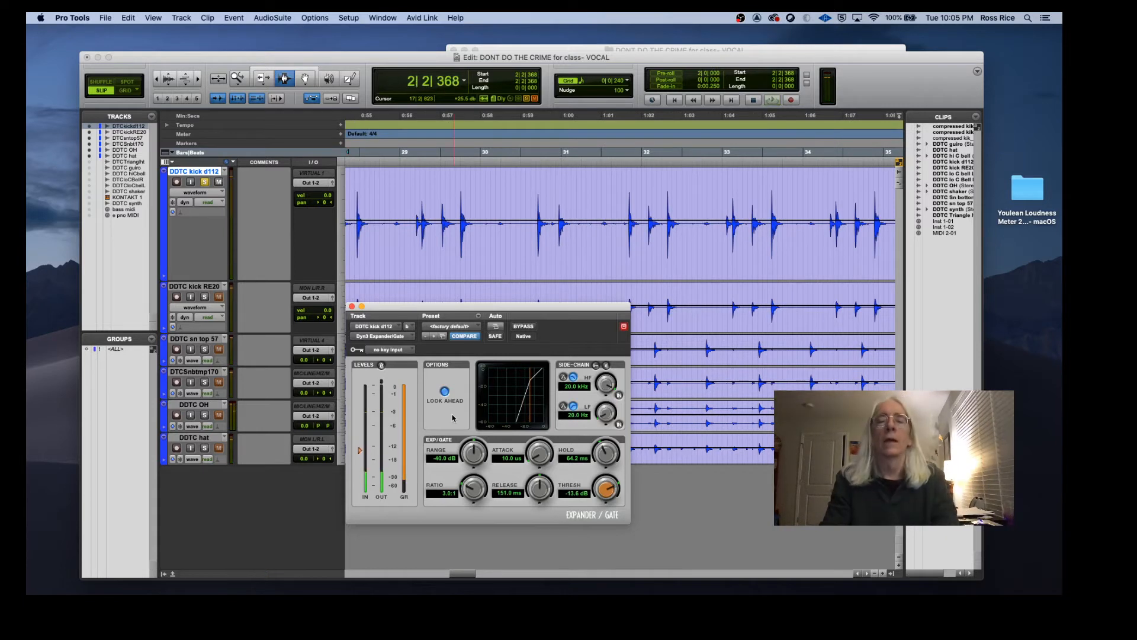
left_click(352, 306)
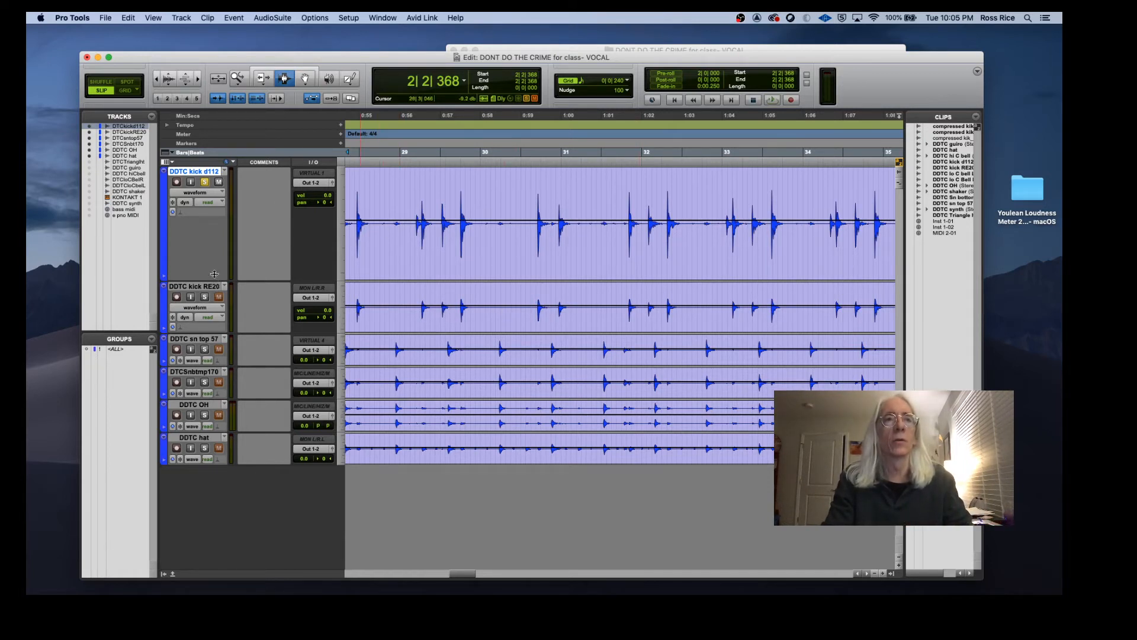
Step: Shrink the kick d112 track and enable the sn top 57 Expander/Gate during playback
left_click_drag(213, 274, 209, 236)
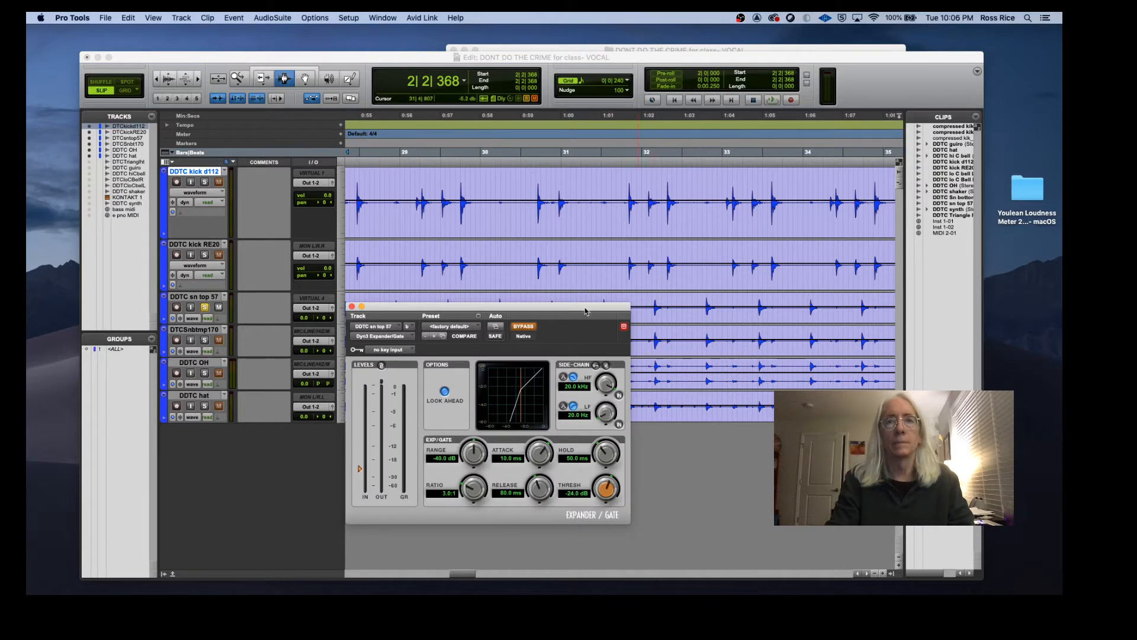
left_click_drag(586, 309, 596, 293)
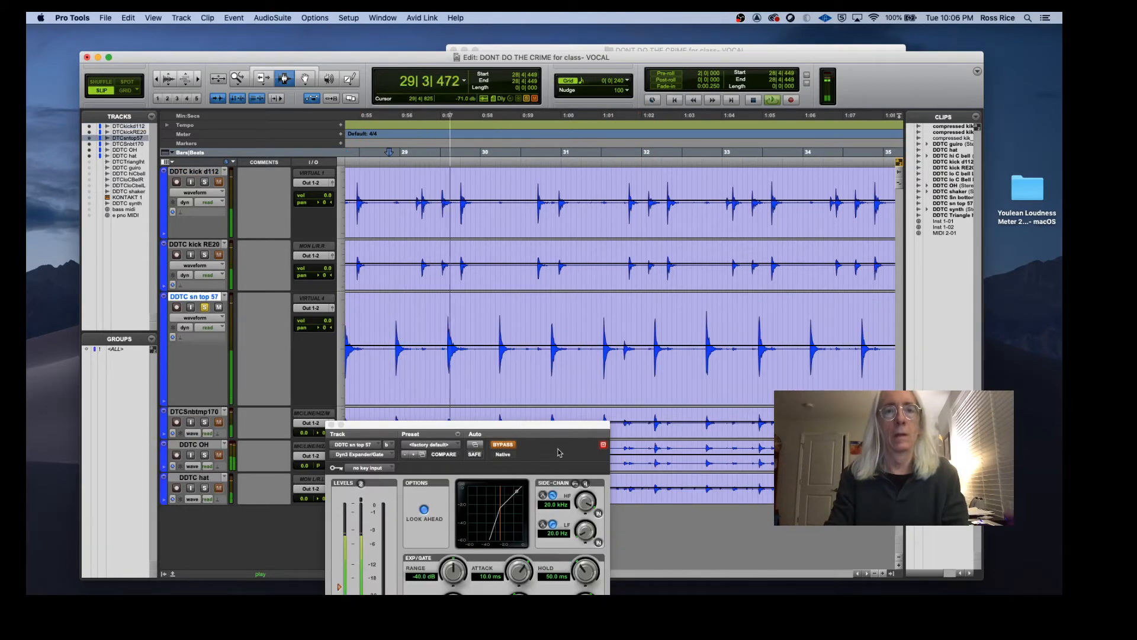
left_click(561, 491)
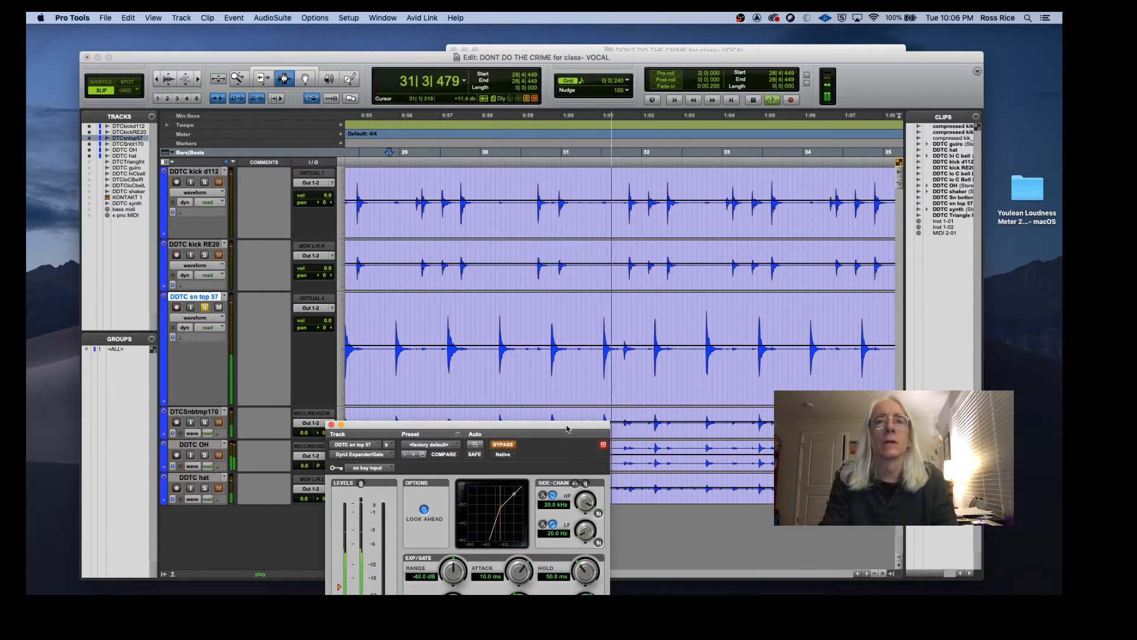
left_click_drag(567, 428, 576, 355)
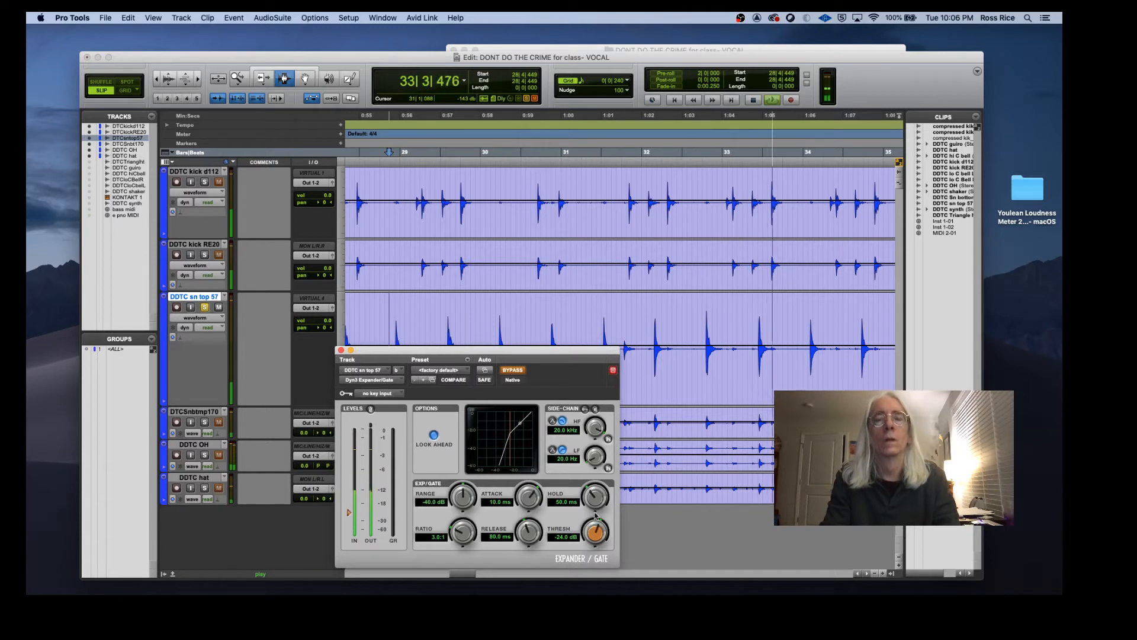
left_click(513, 370)
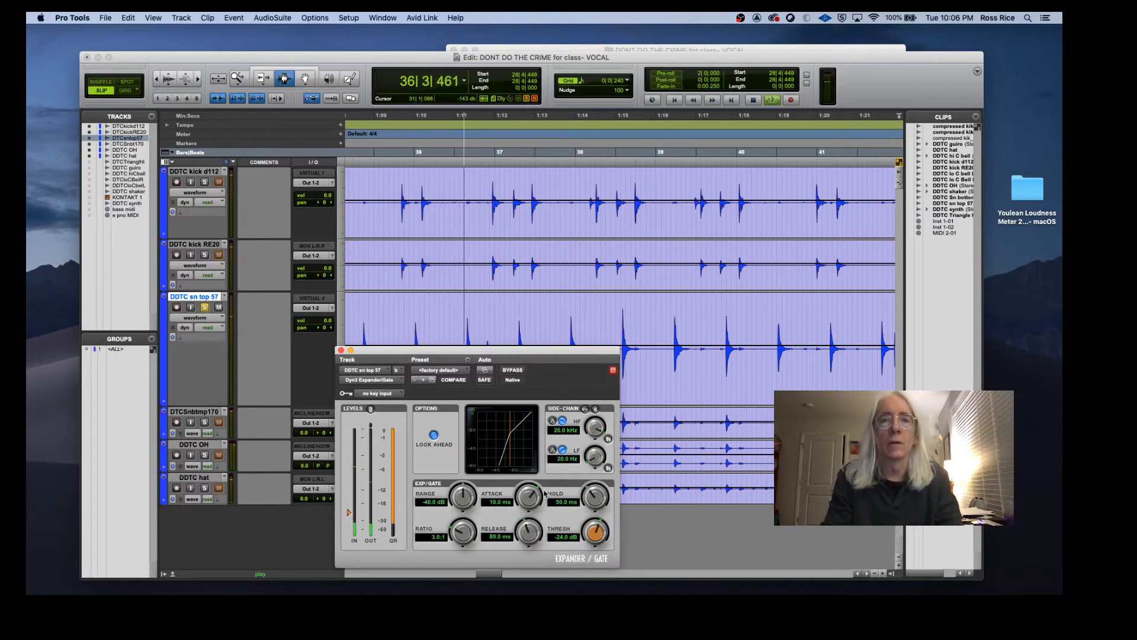
Step: Set the sn top 57 gate's threshold to -15.2 dB, hold to 109.7 ms and release to 294.6 ms
left_click_drag(543, 493, 544, 530)
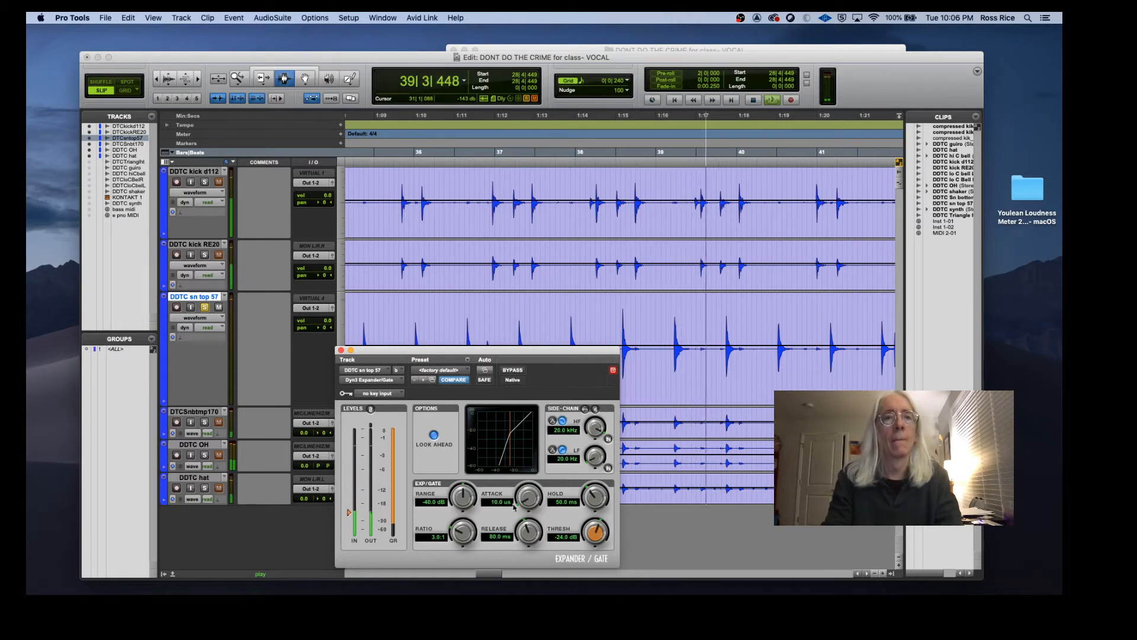
left_click_drag(348, 513, 350, 504)
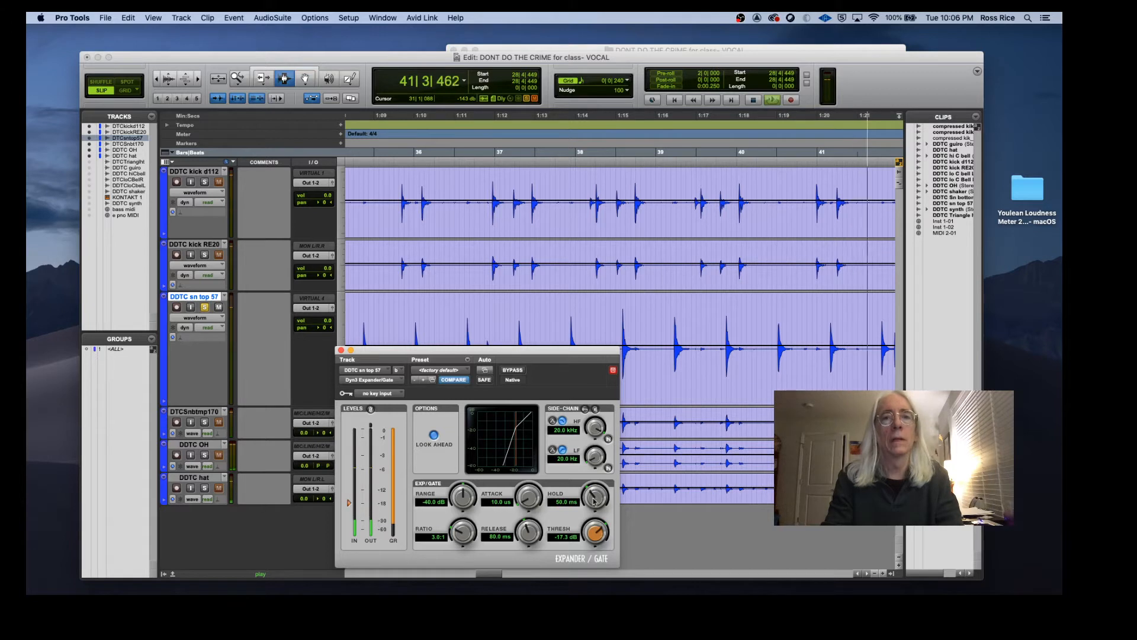
left_click_drag(596, 497, 597, 491)
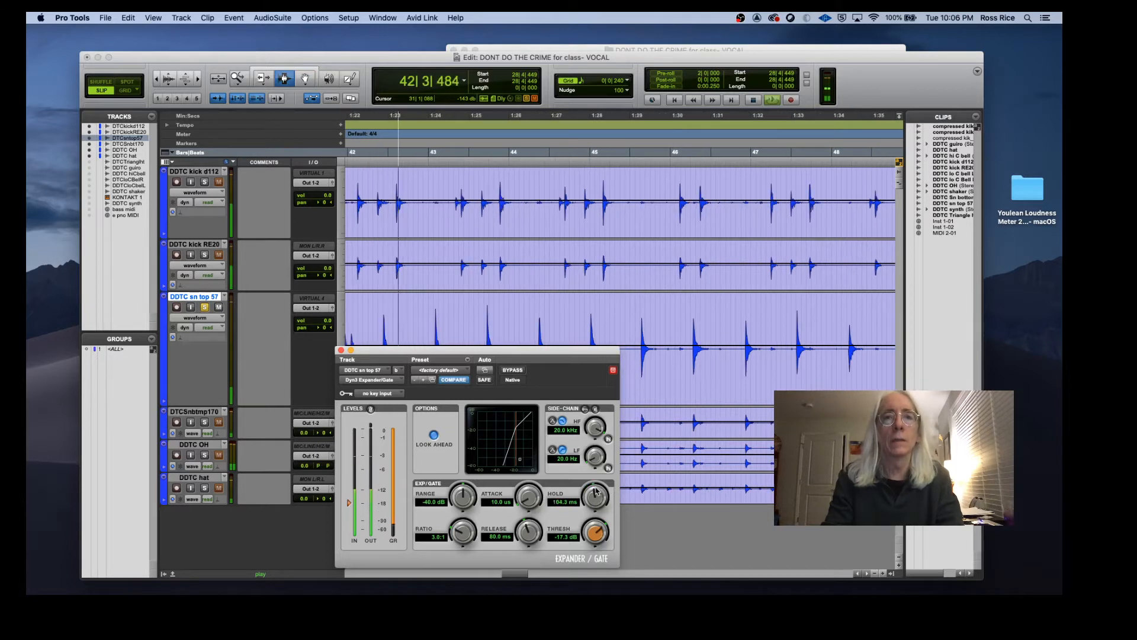
left_click_drag(529, 533, 530, 515)
left_click_drag(595, 496, 593, 502)
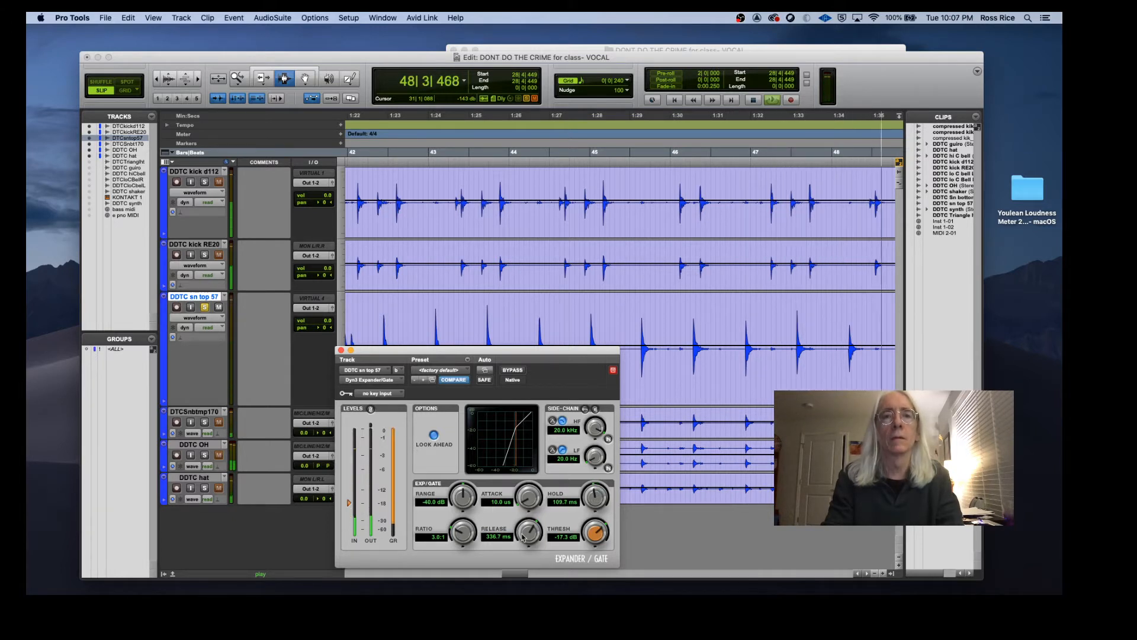
left_click_drag(520, 536, 522, 542)
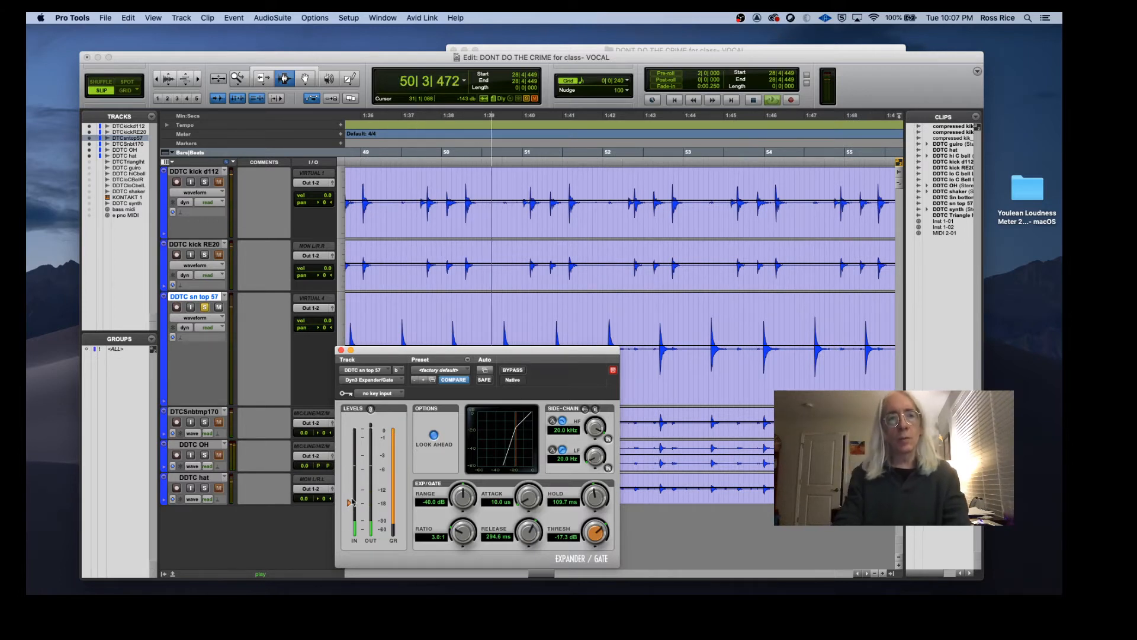
left_click_drag(348, 502, 349, 500)
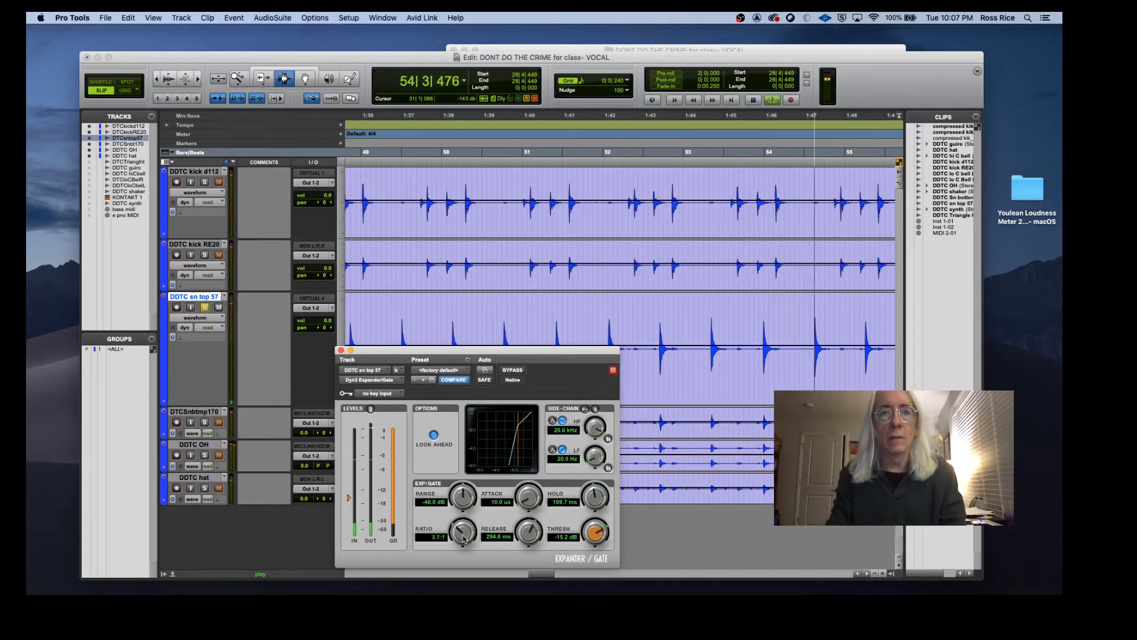
Step: Set the sn top 57 gate's ratio to 3.0:1 and stop playback, moving the plugin window aside
left_click_drag(467, 540, 464, 573)
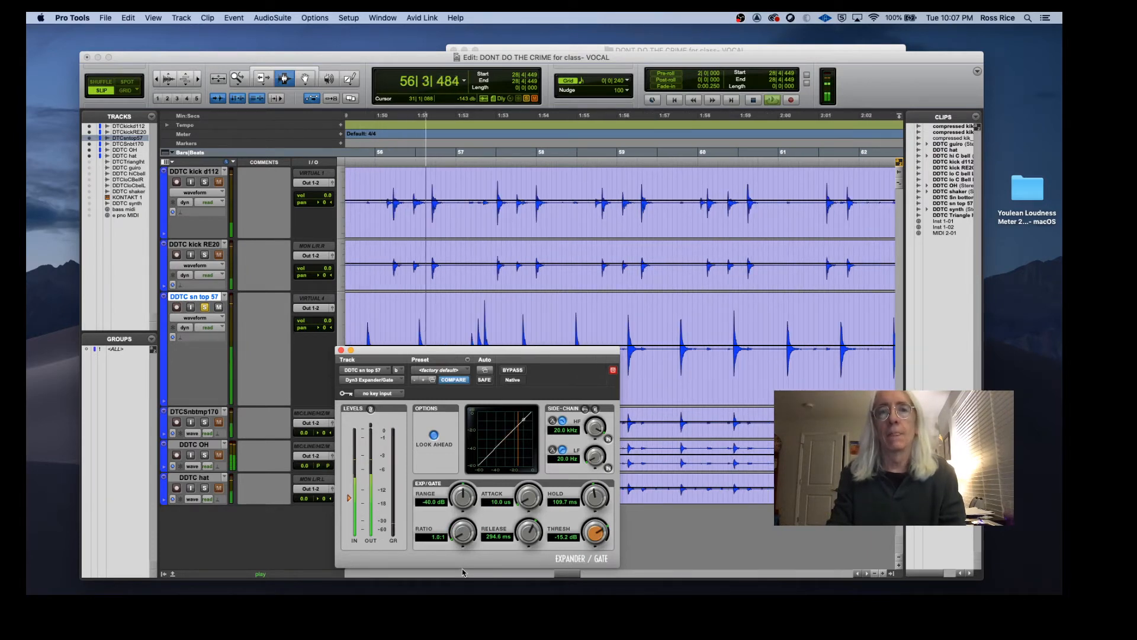
left_click_drag(462, 572, 461, 549)
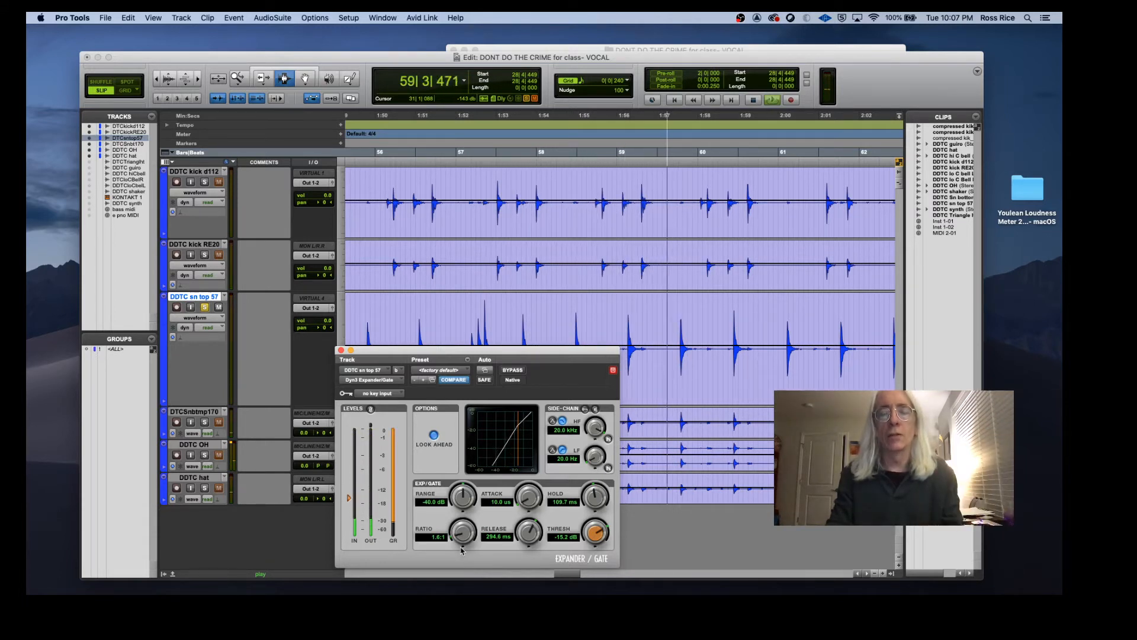
left_click_drag(461, 550, 459, 524)
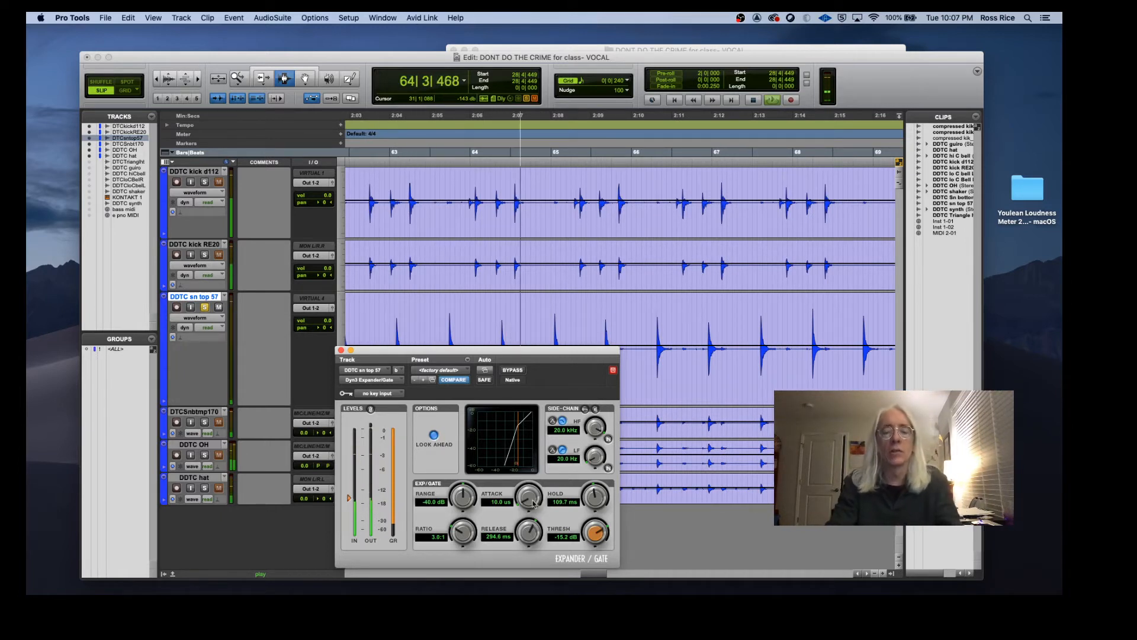
key("space")
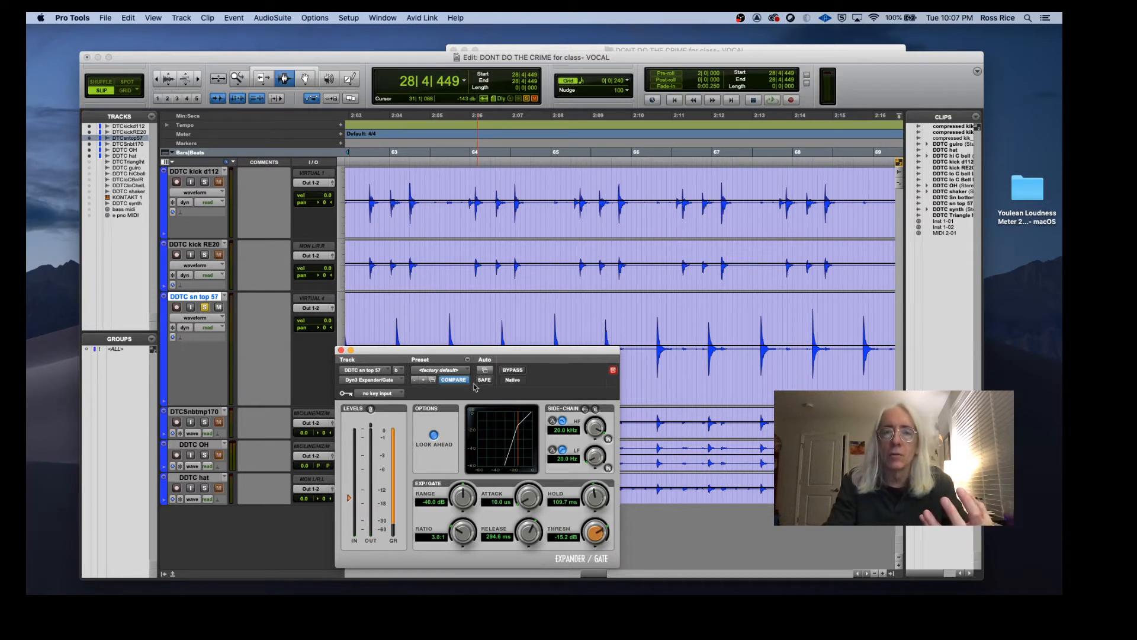
left_click_drag(513, 355, 646, 199)
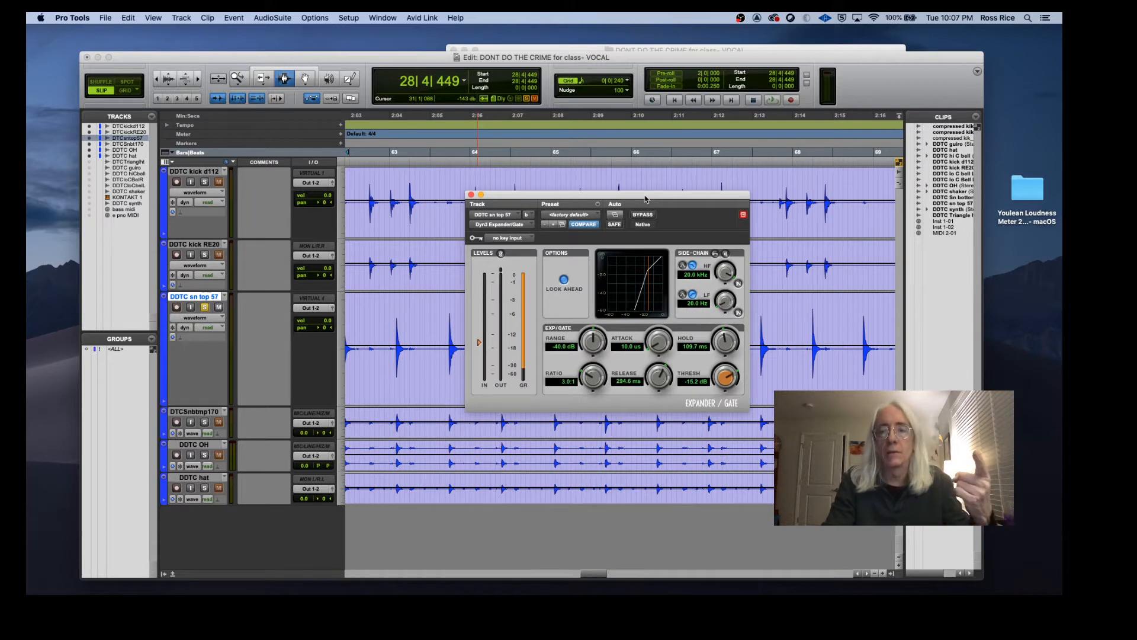
left_click_drag(645, 199, 563, 335)
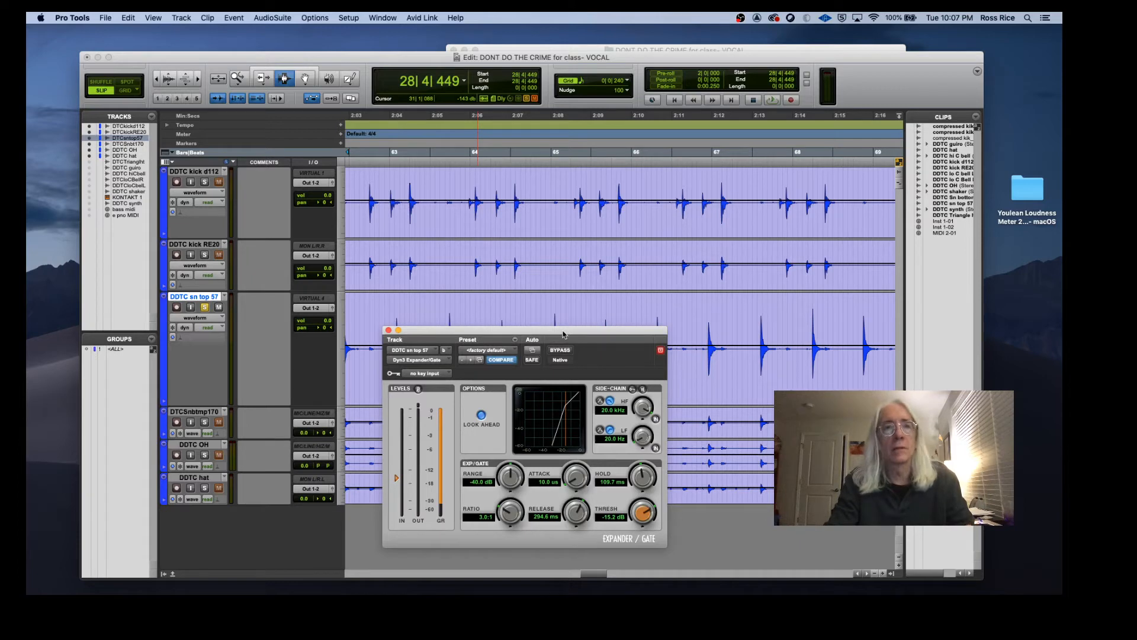
Step: Add a send from the sn top 57 track to Bus 6 (Mono)
left_click(203, 204)
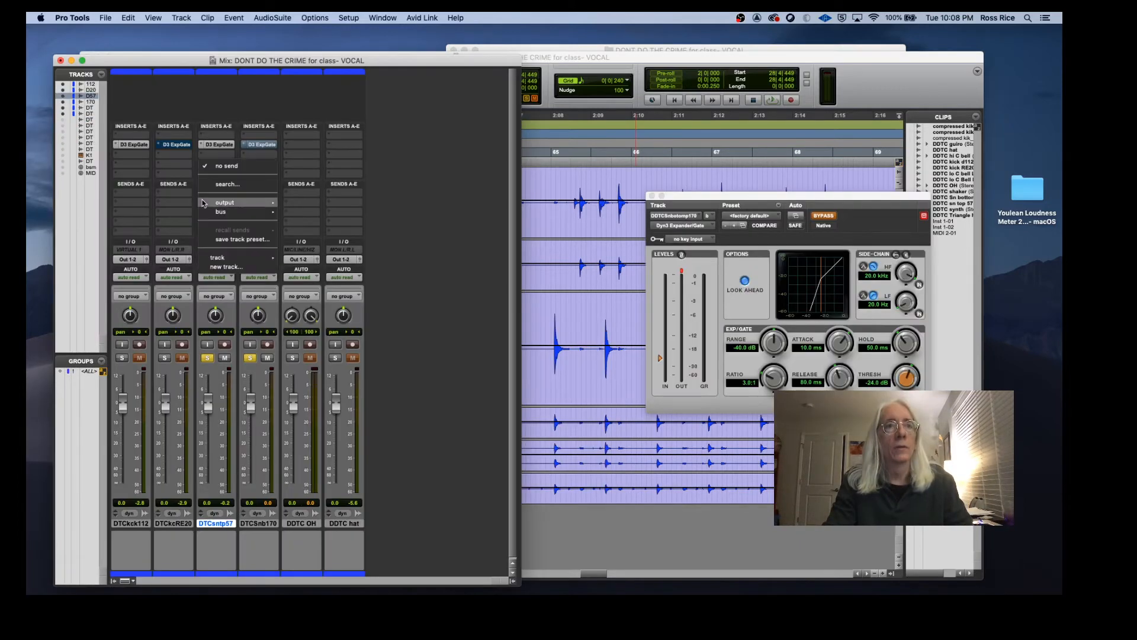
mouse_move(227, 214)
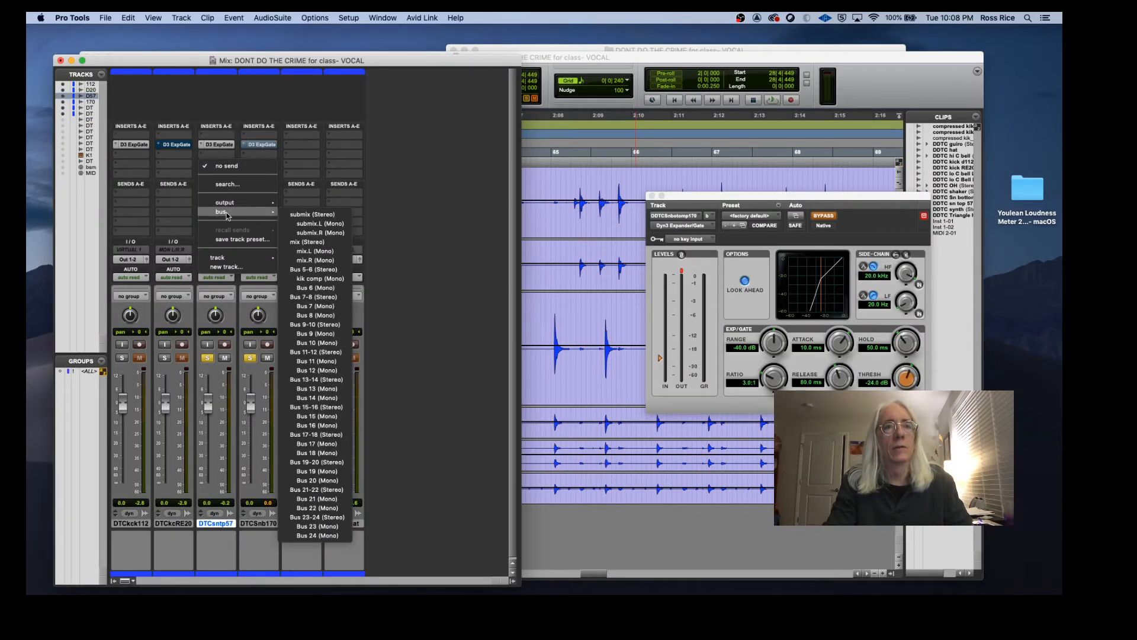
left_click(313, 287)
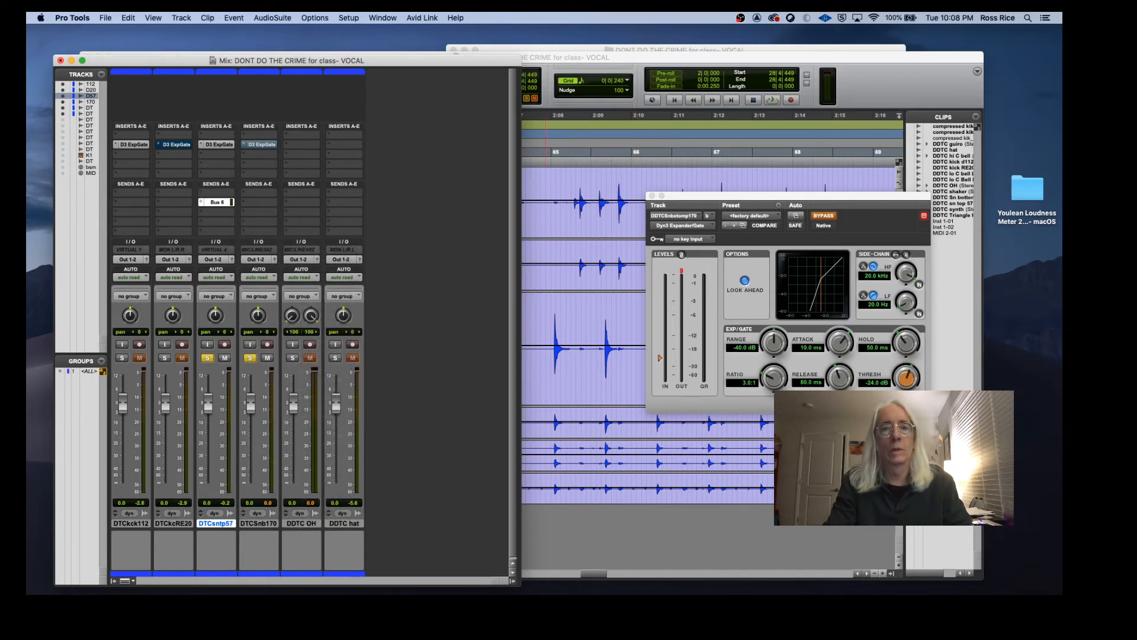
left_click_drag(584, 592, 469, 164)
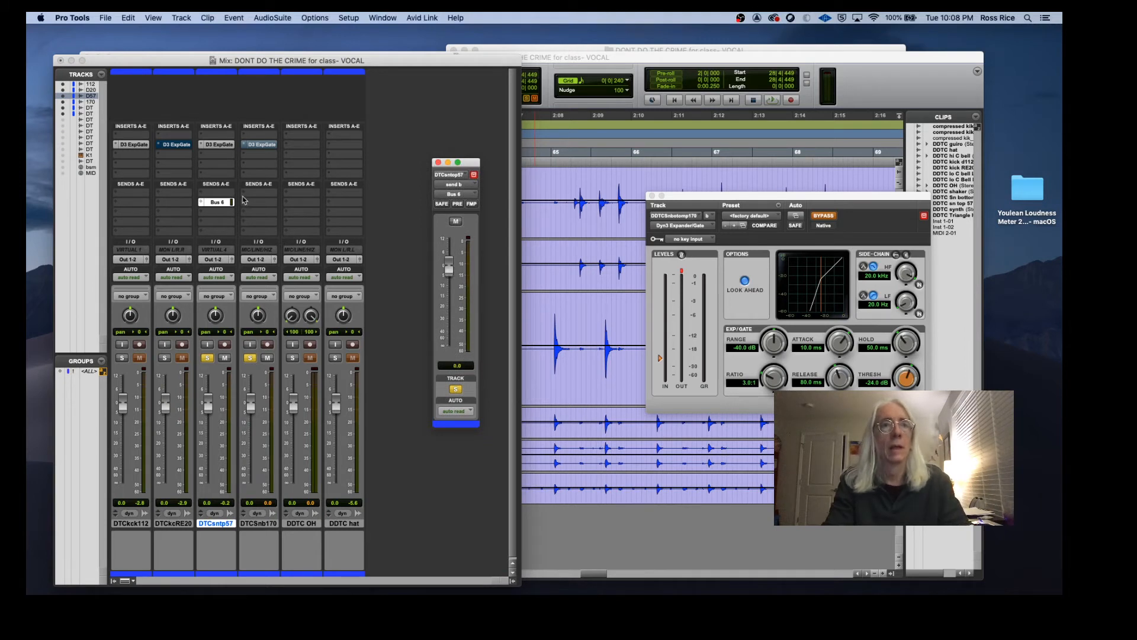
Step: Rename the Bus 6 send bus as sn gt
left_click(219, 204)
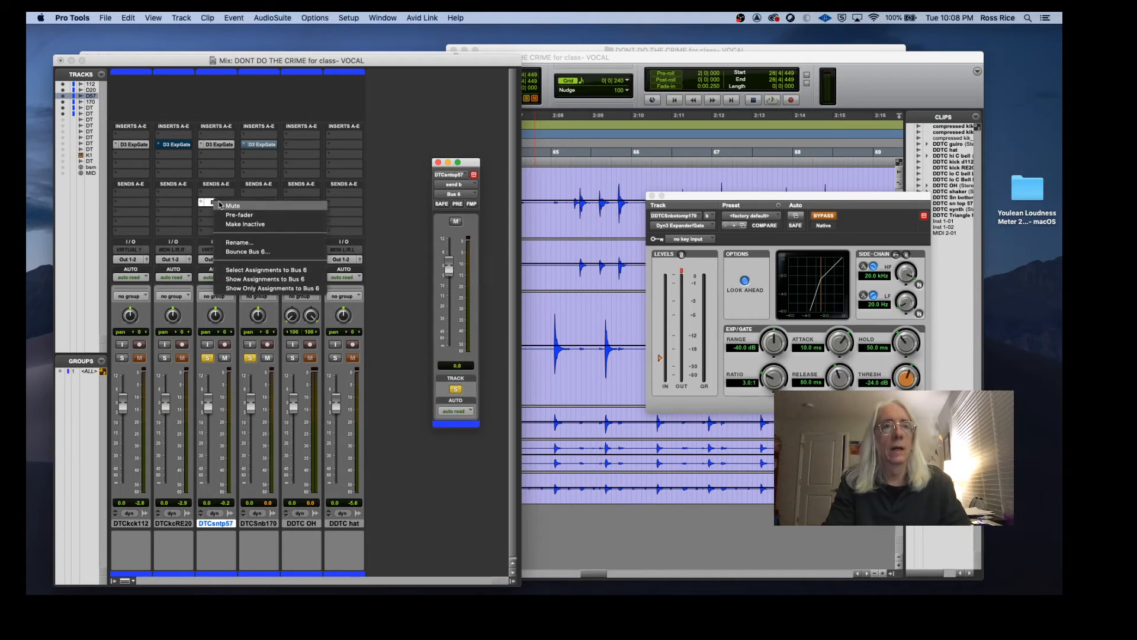
left_click(252, 244)
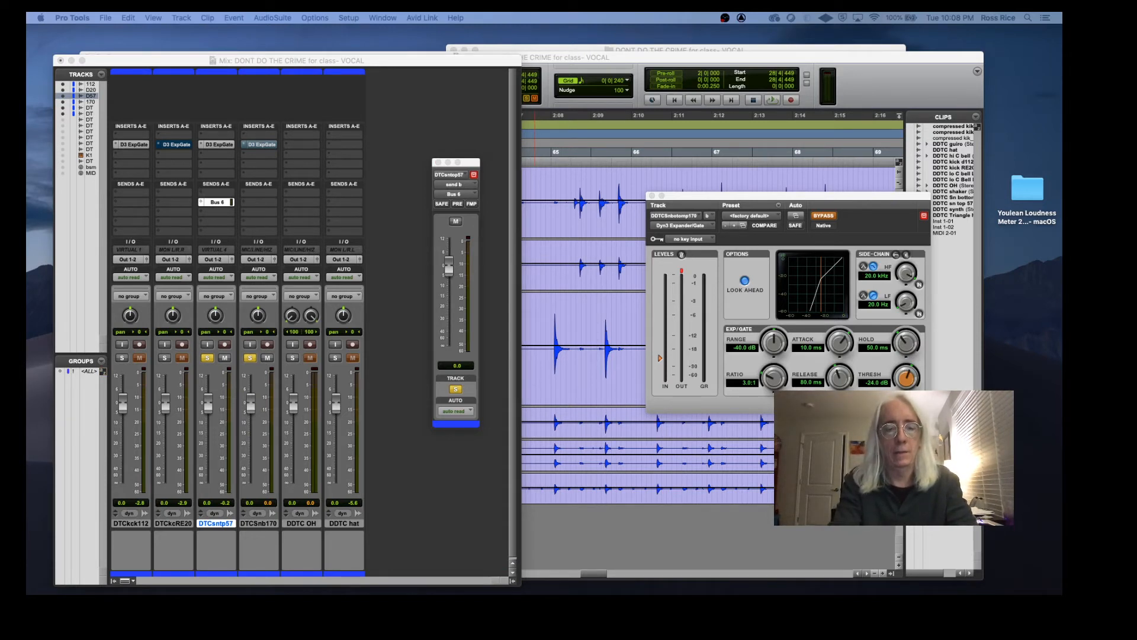
key("Return")
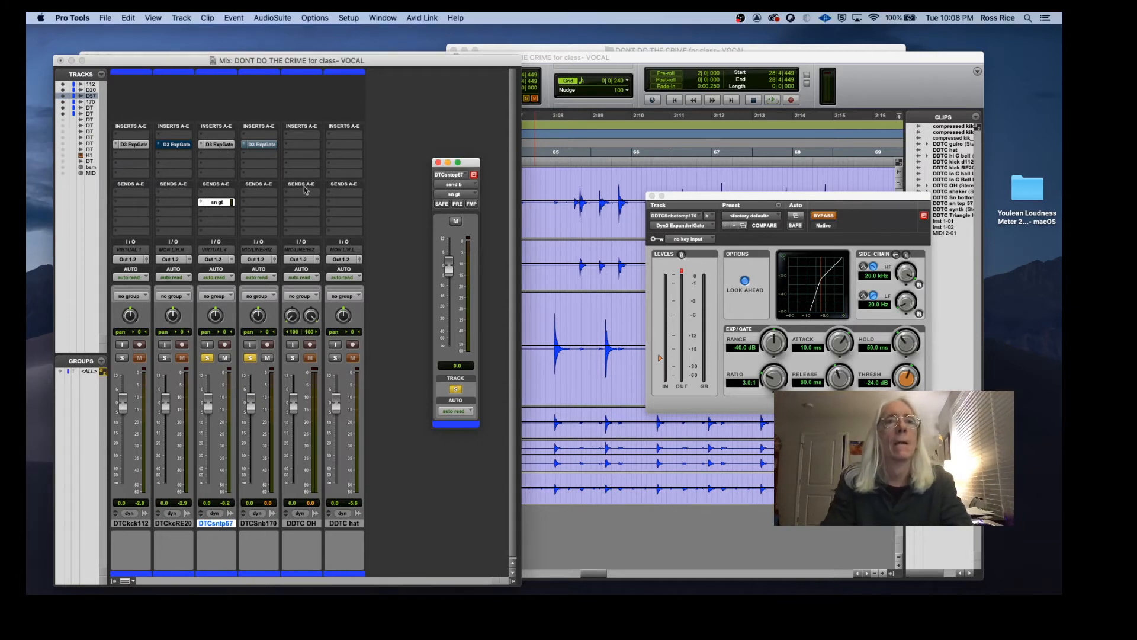
Step: Enable the sn bottom 170 Expander/Gate, set its key input to sn gt, and activate its external side-chain
left_click(792, 205)
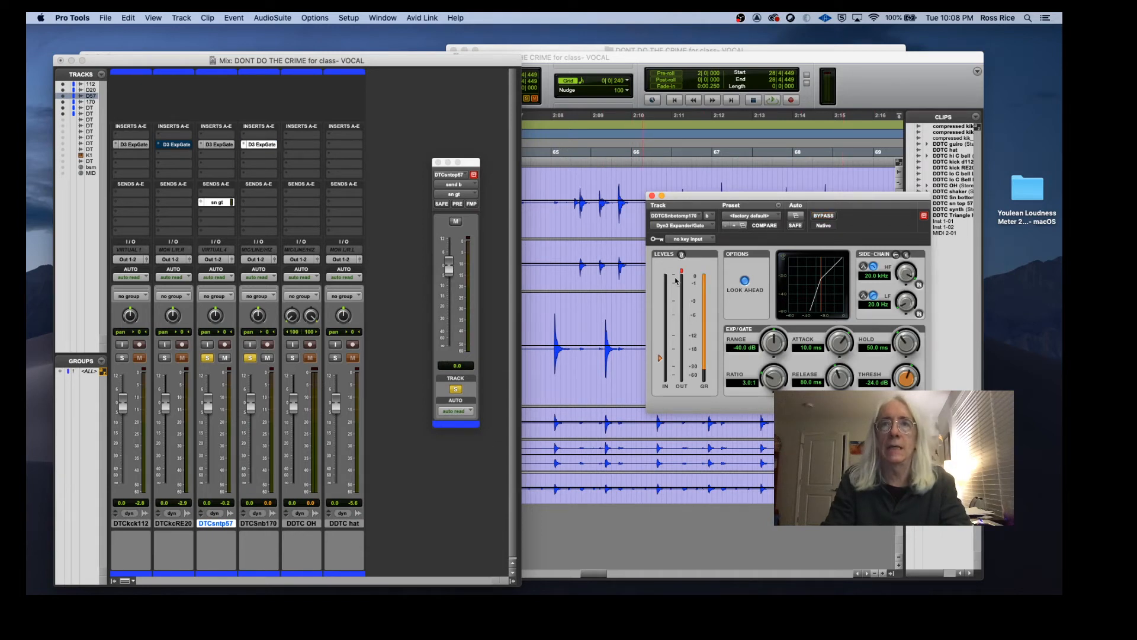
left_click(708, 240)
mouse_move(710, 239)
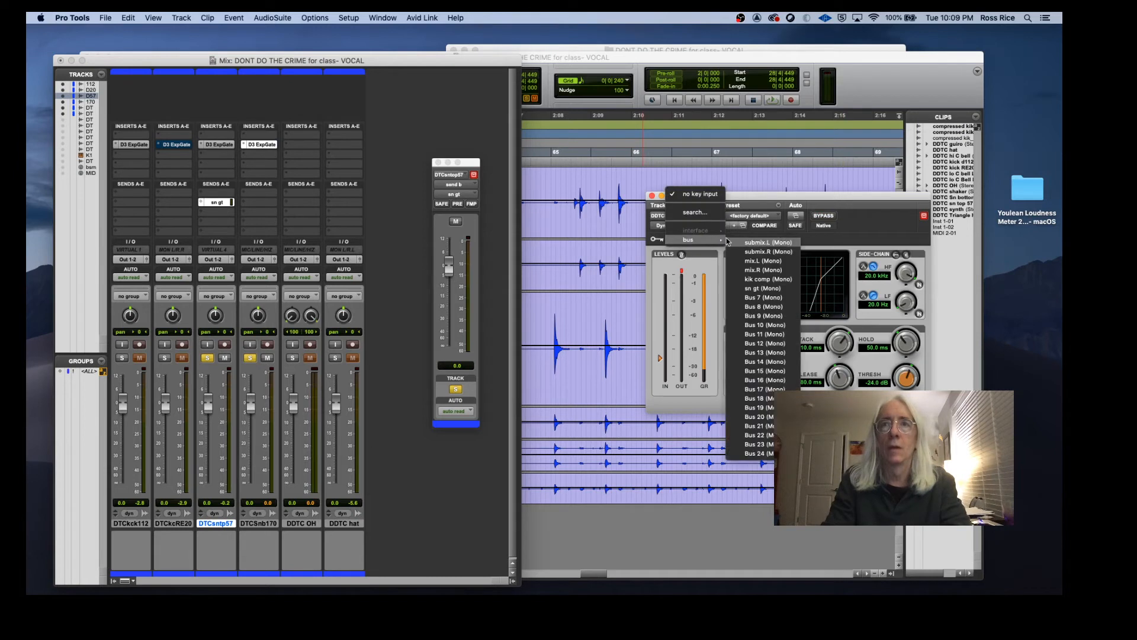
left_click(764, 290)
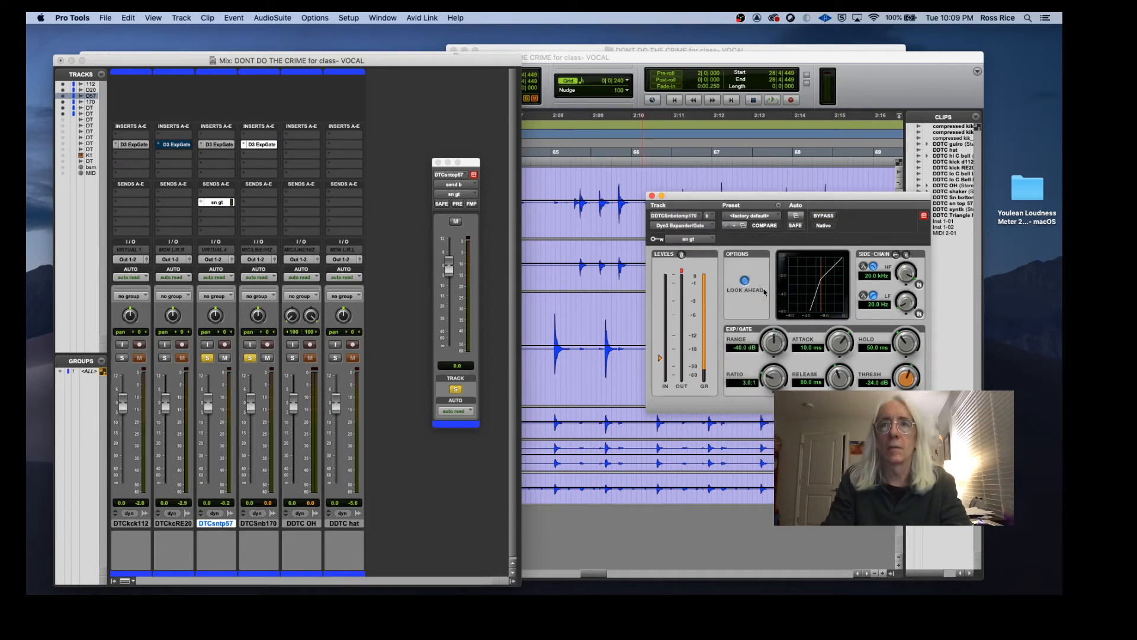
left_click(259, 315)
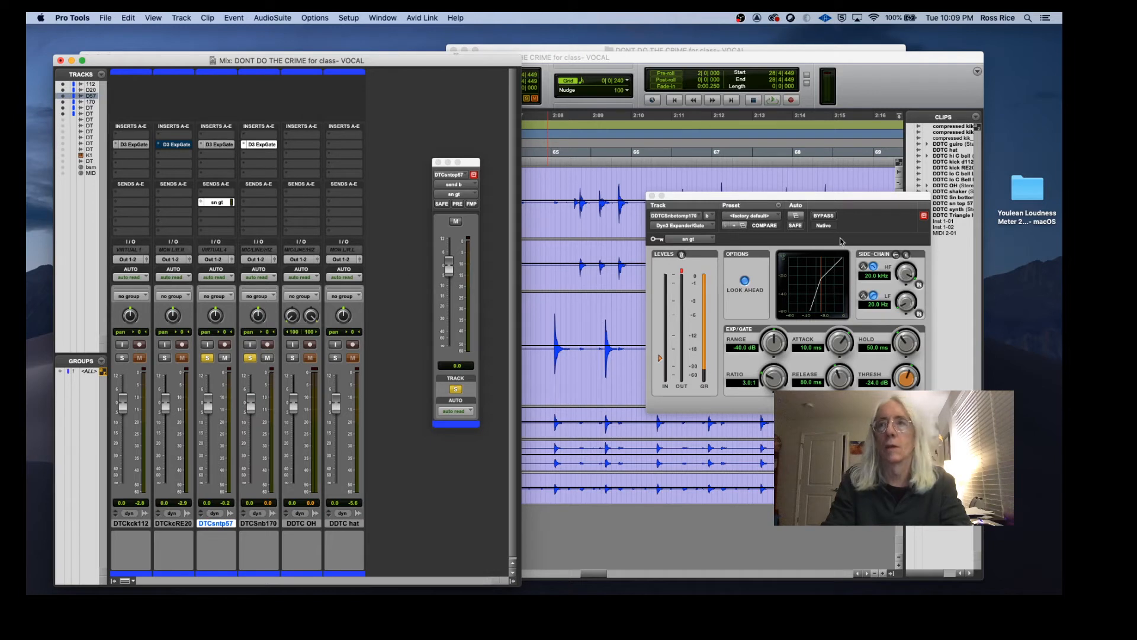
left_click(896, 255)
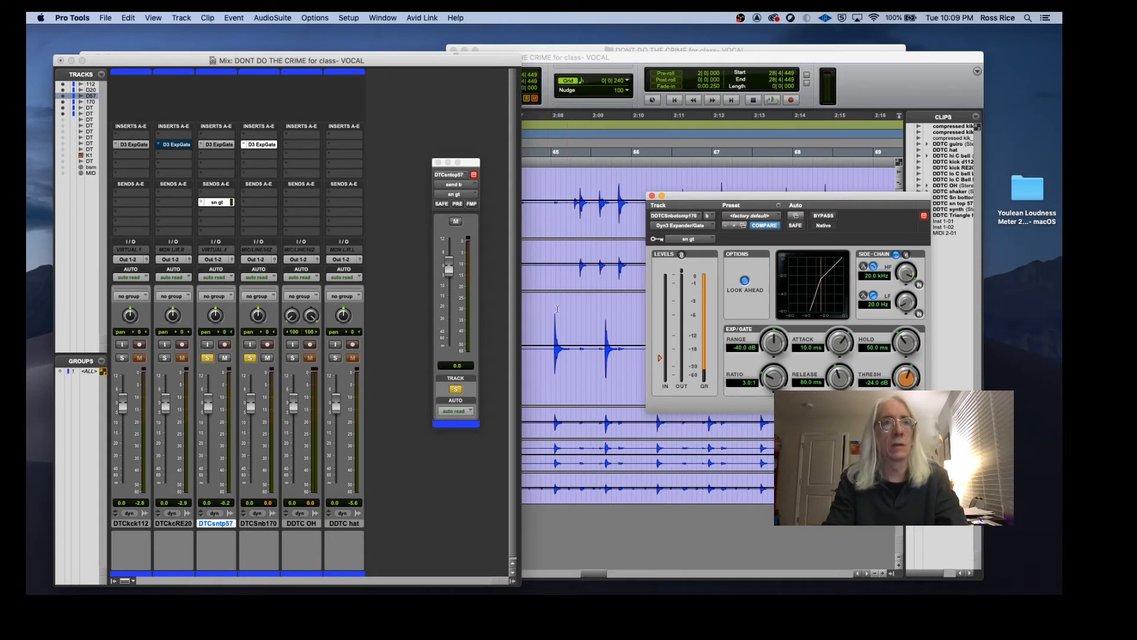
Step: Switch the sn gt send to pre-fader and start playback with the sn top 57 solo off
left_click(458, 204)
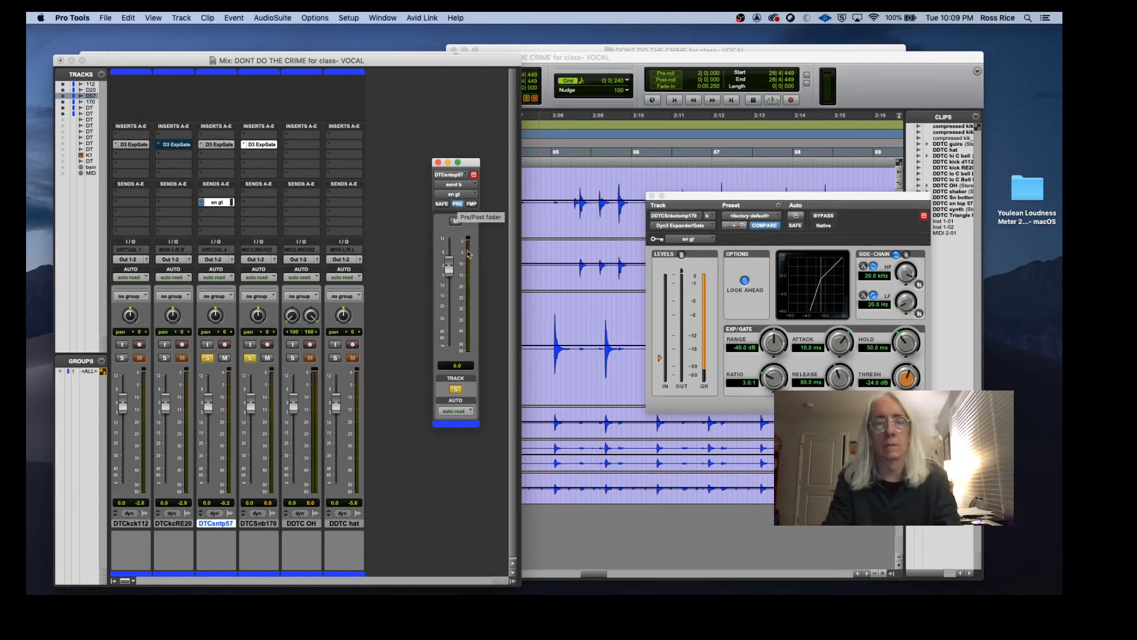
key("space")
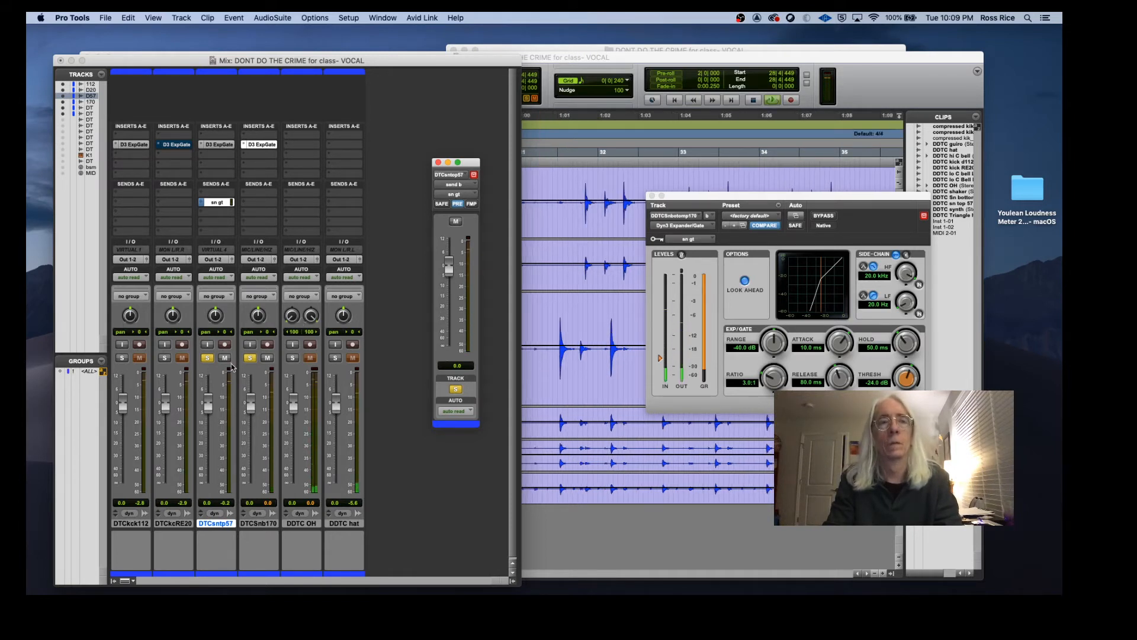
left_click(207, 357)
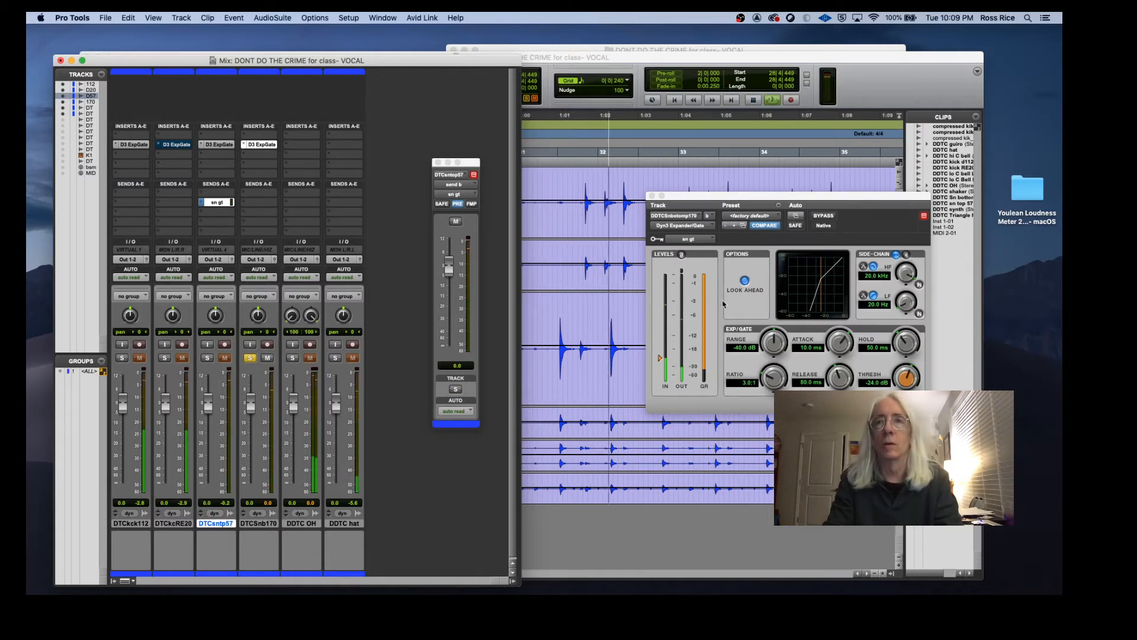
Step: Set the sn bottom gate's attack to 10.0 us, release to 84.1 ms and hold to 38.3 ms
left_click_drag(840, 343, 842, 365)
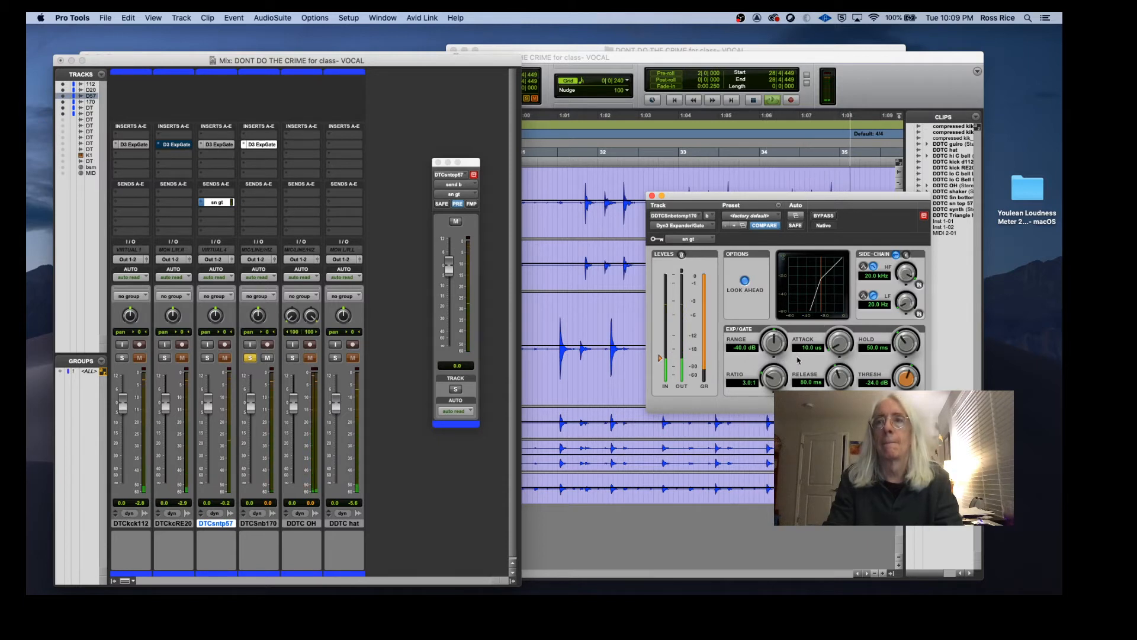
left_click_drag(842, 379, 845, 375)
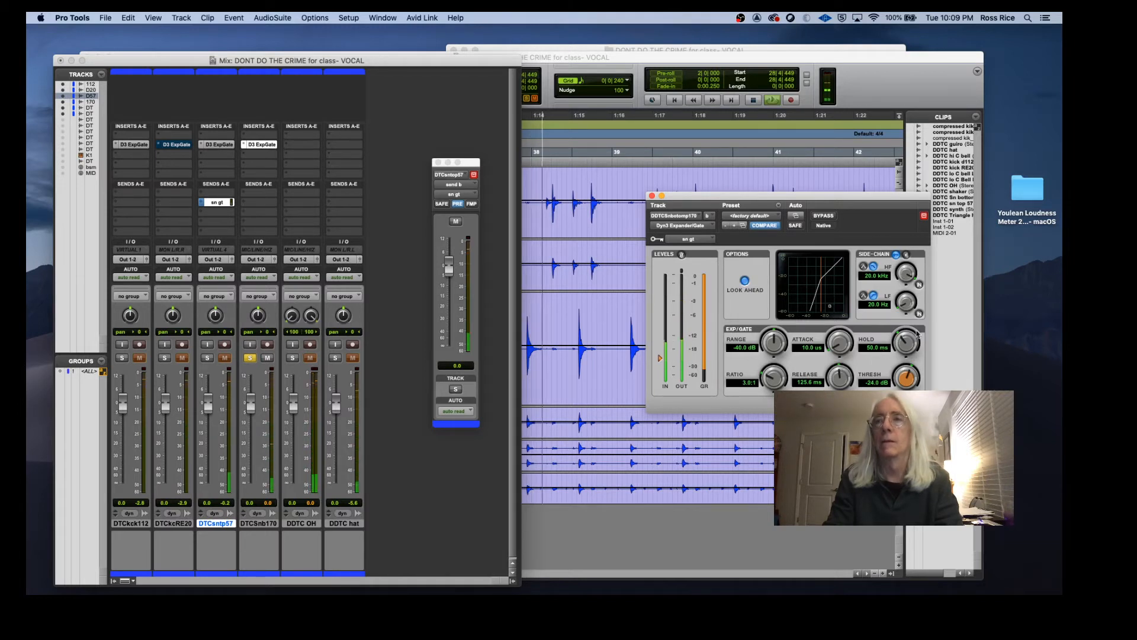
left_click_drag(841, 378, 839, 391)
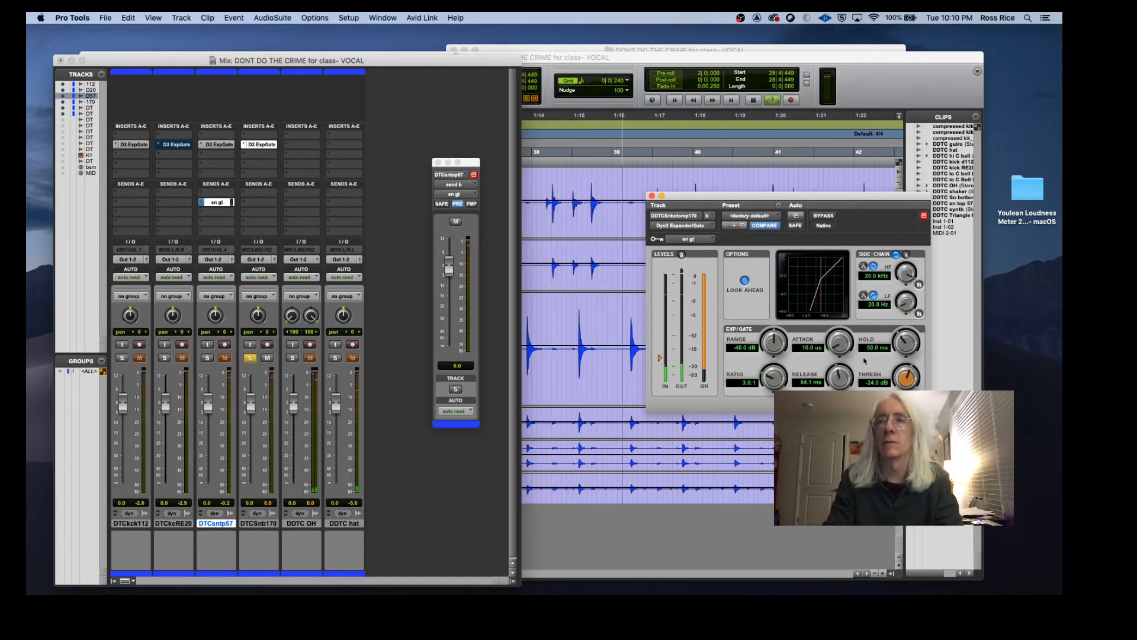
left_click_drag(903, 346, 902, 354)
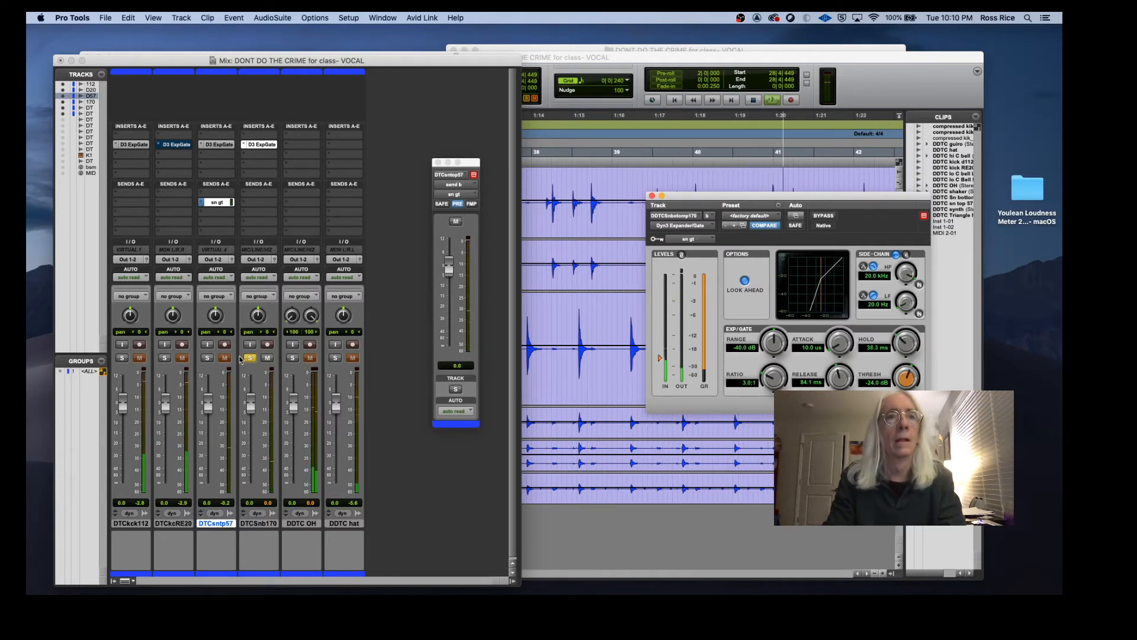
Step: Toggle the sn top 57 solo on and off to compare, and close the sn bottom gate plugin window
left_click(207, 358)
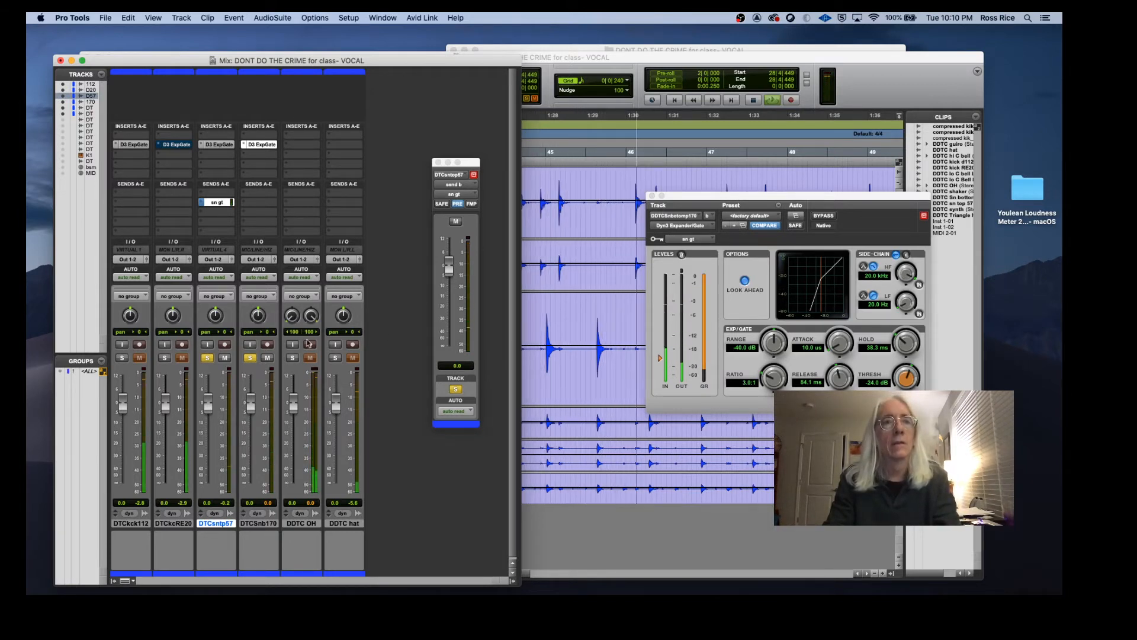
left_click(207, 358)
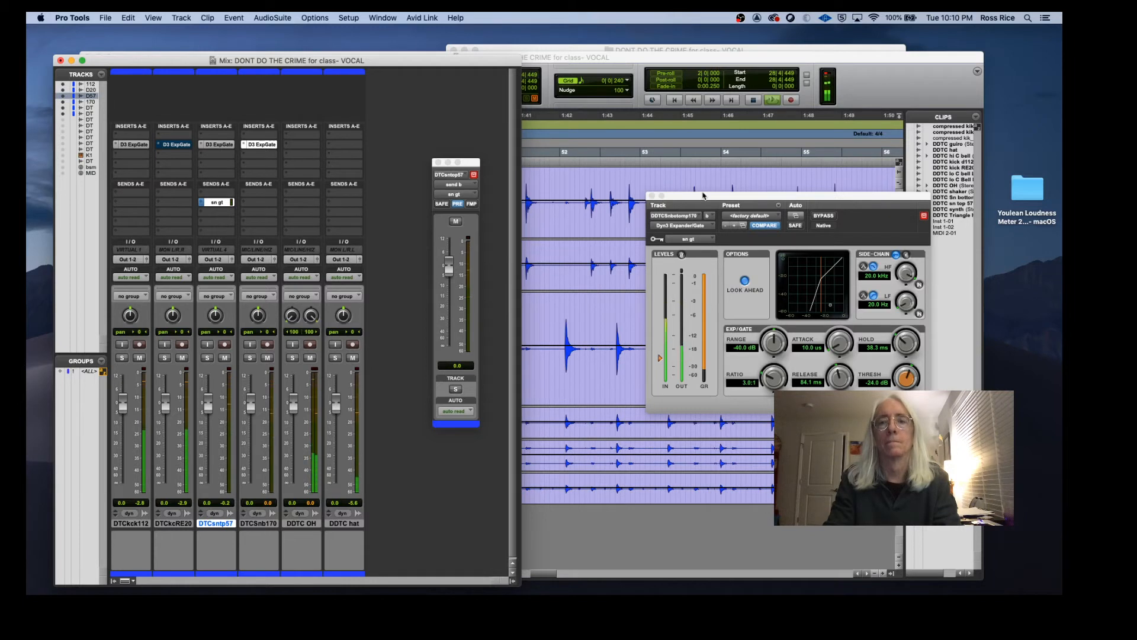
left_click_drag(732, 197, 652, 194)
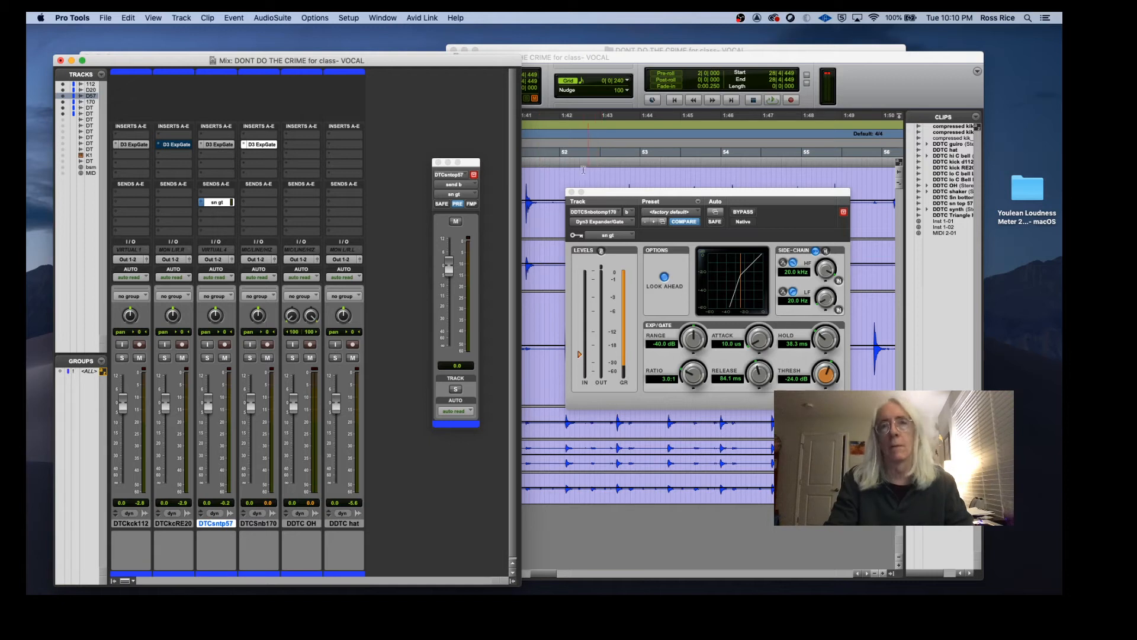
left_click(571, 192)
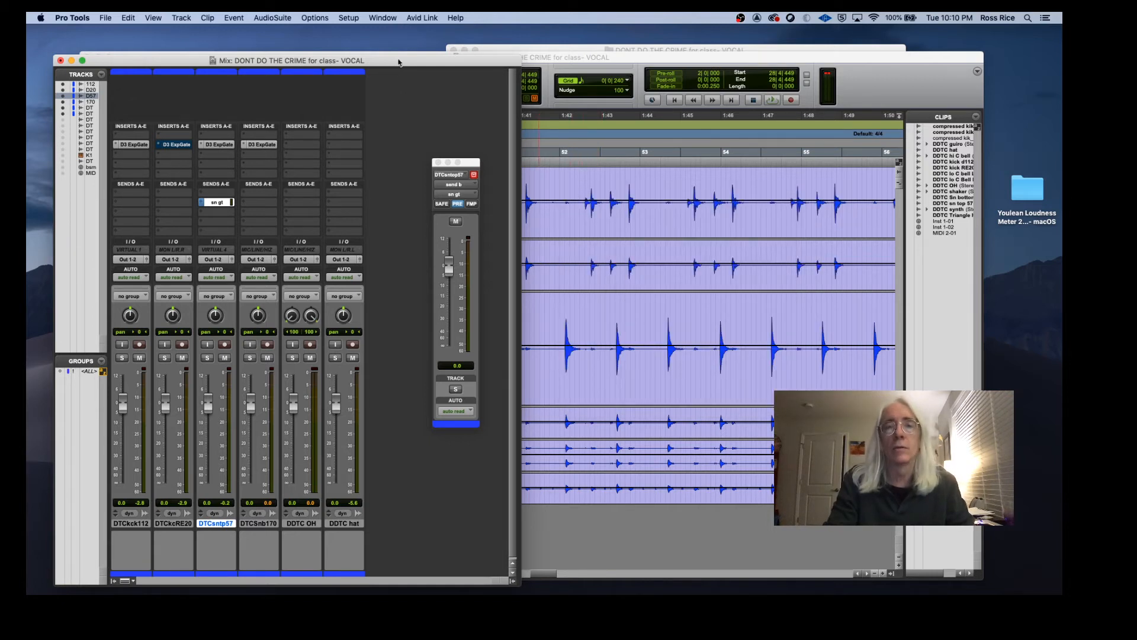
Step: Close the Mix window and return to the Edit window
mouse_move(398, 61)
left_mouse_down()
mouse_move(382, 136)
mouse_move(379, 95)
mouse_move(412, 83)
mouse_move(411, 68)
left_mouse_up()
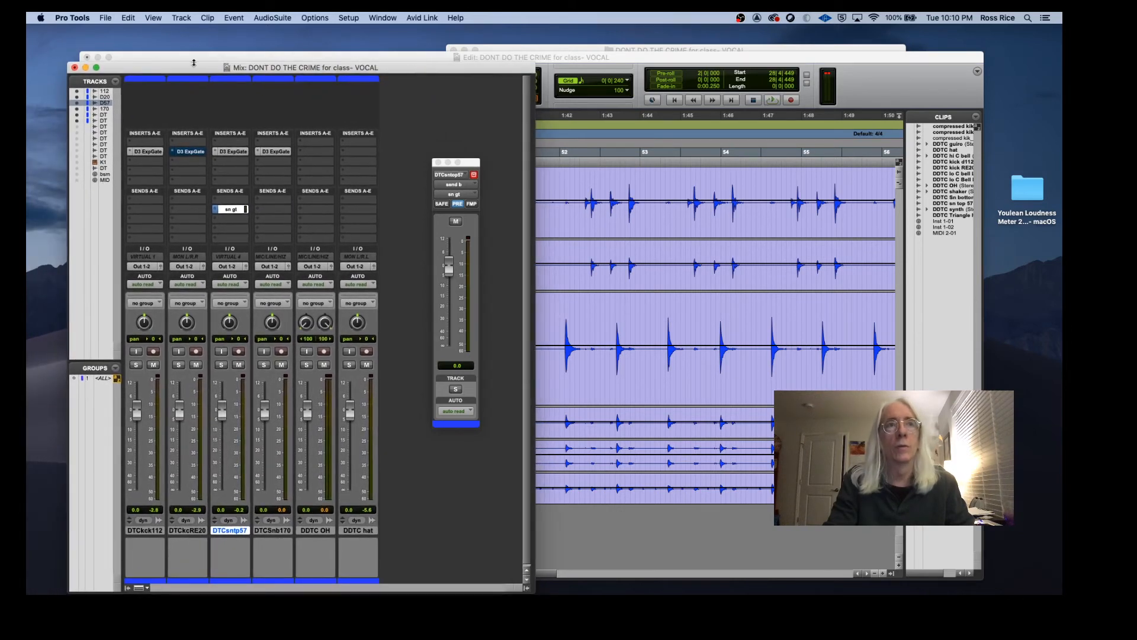
left_click(75, 68)
left_click(484, 330)
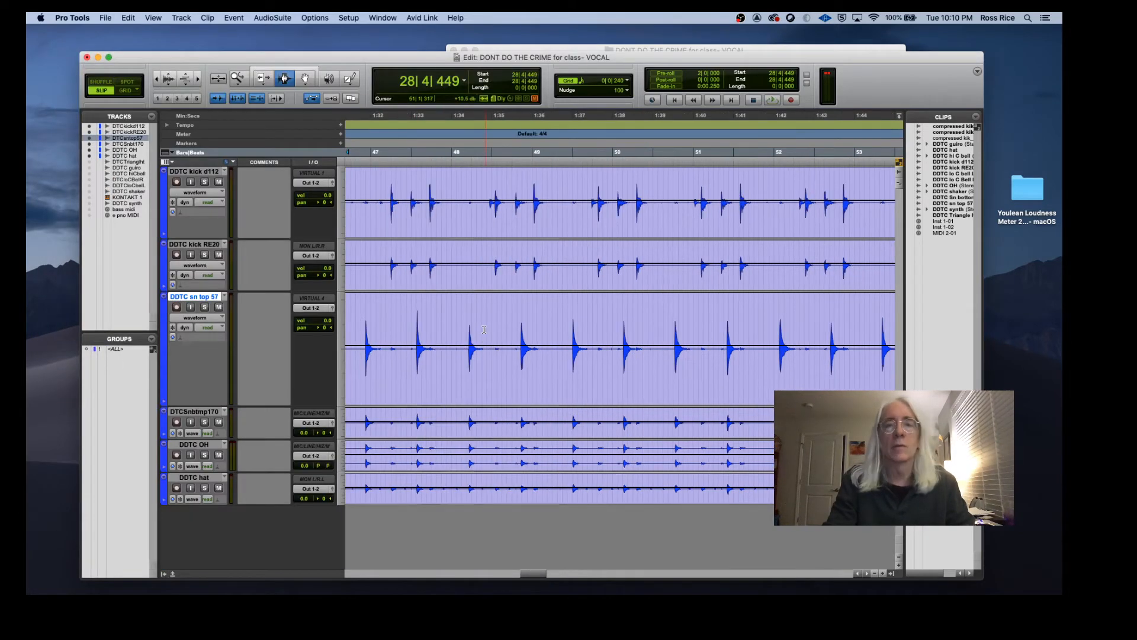
Step: Select the whole sn top 57 clip across the song and open Strip Silence
scroll(523, 402, "left", 5)
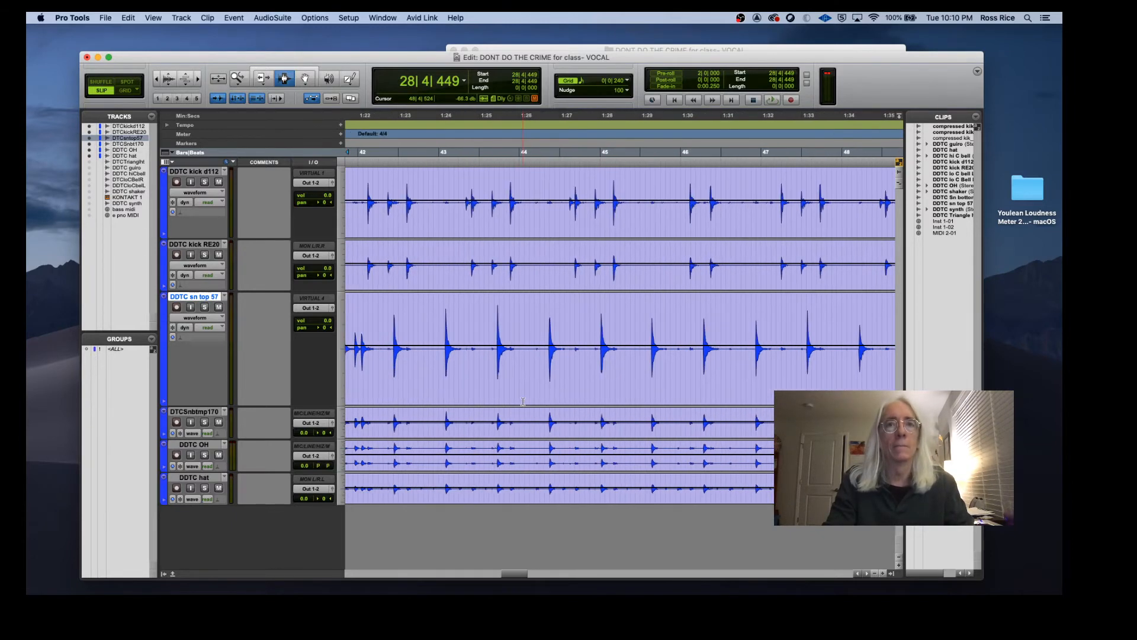
left_click(157, 81)
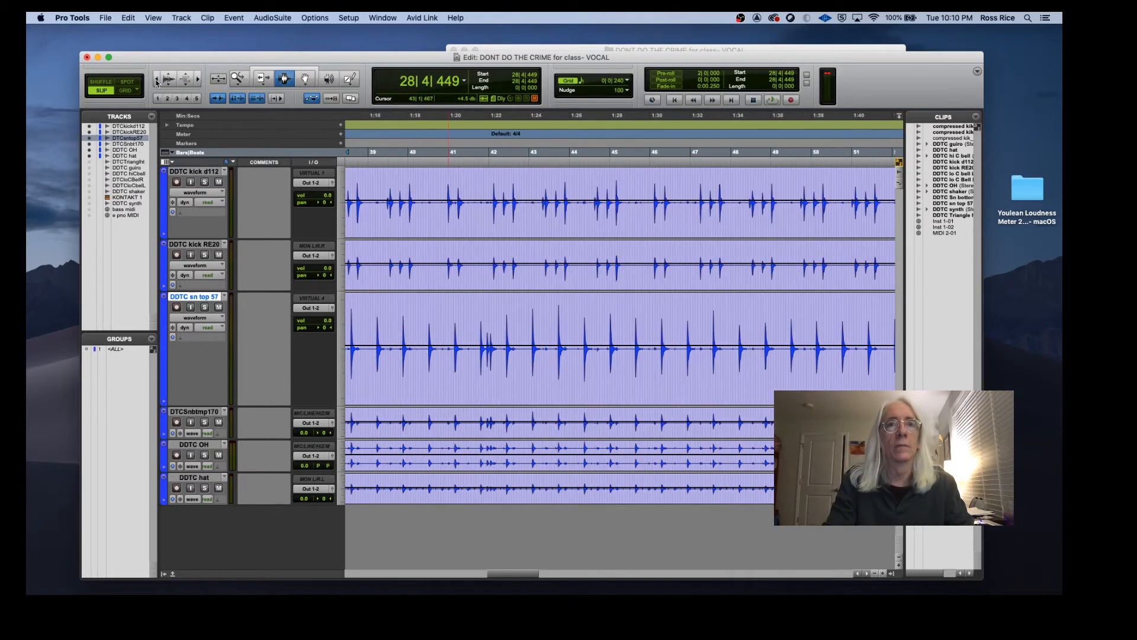
left_click(157, 81)
left_click(157, 81)
scroll(441, 298, "left", 4)
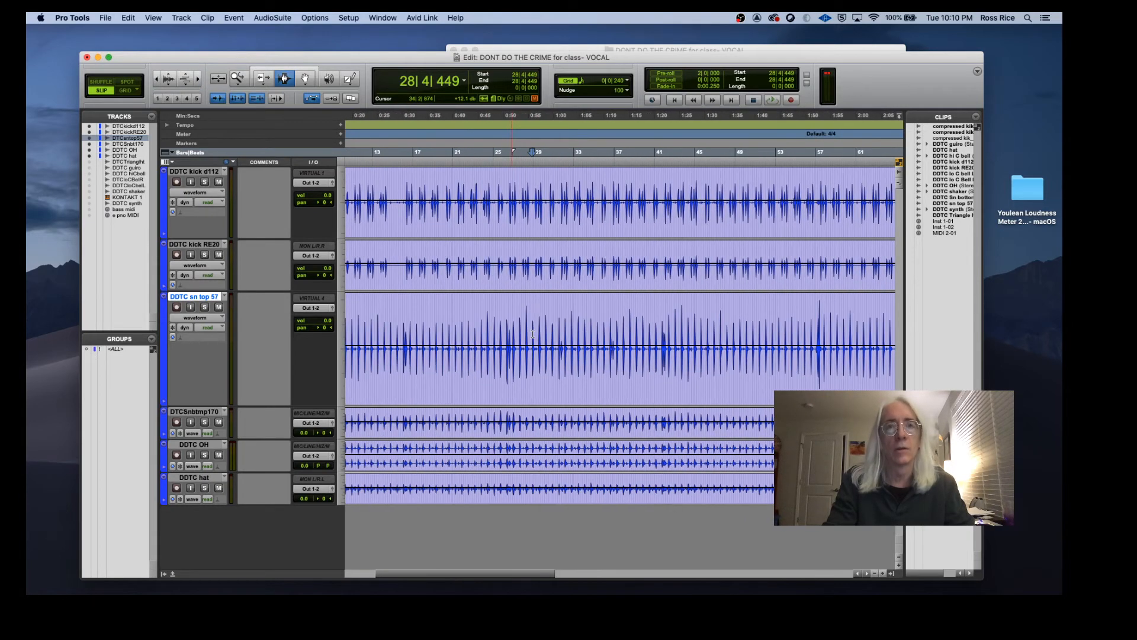
key("F8")
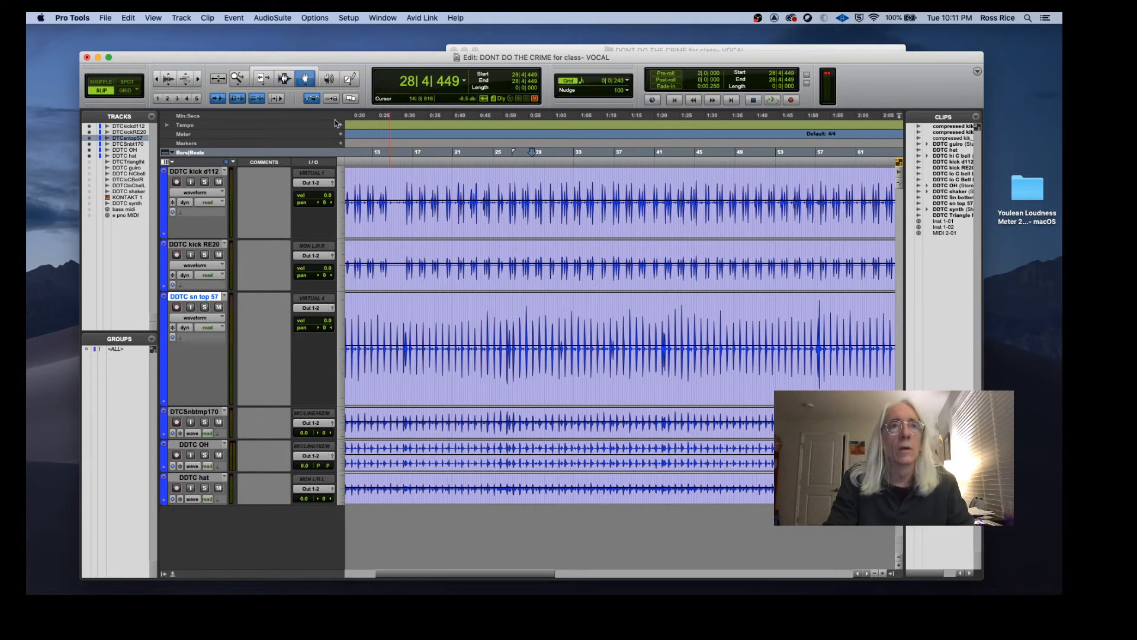
left_click(498, 388)
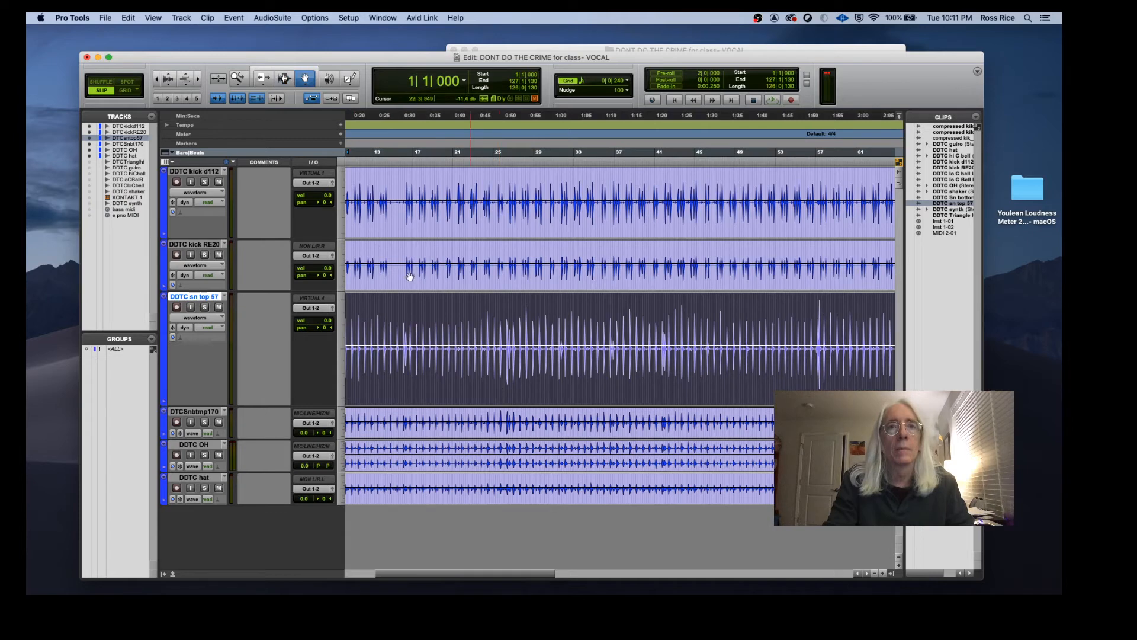
left_click(182, 18)
mouse_move(129, 19)
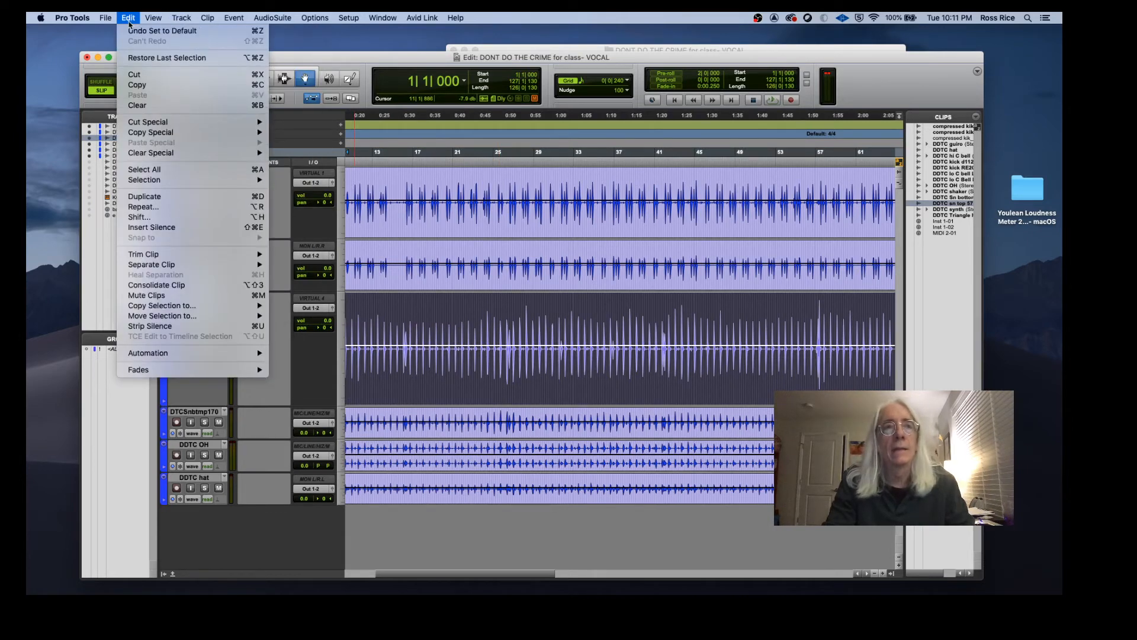
left_click(176, 327)
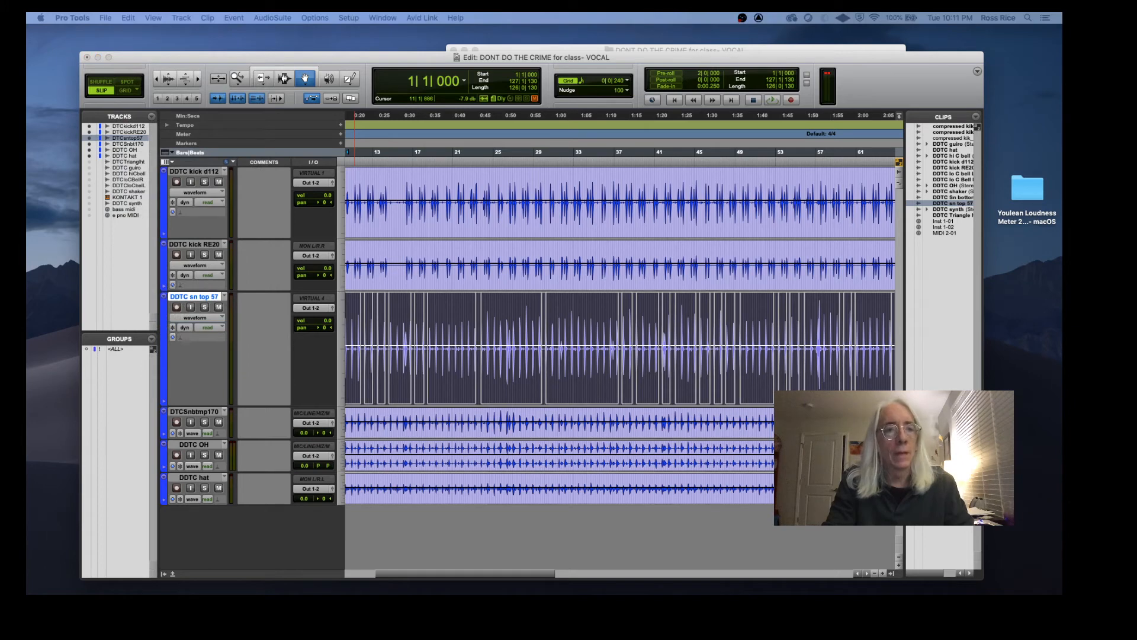
Step: Set the Strip Silence threshold to -46 dB while checking the sn top 57 clip
left_click_drag(435, 451, 736, 157)
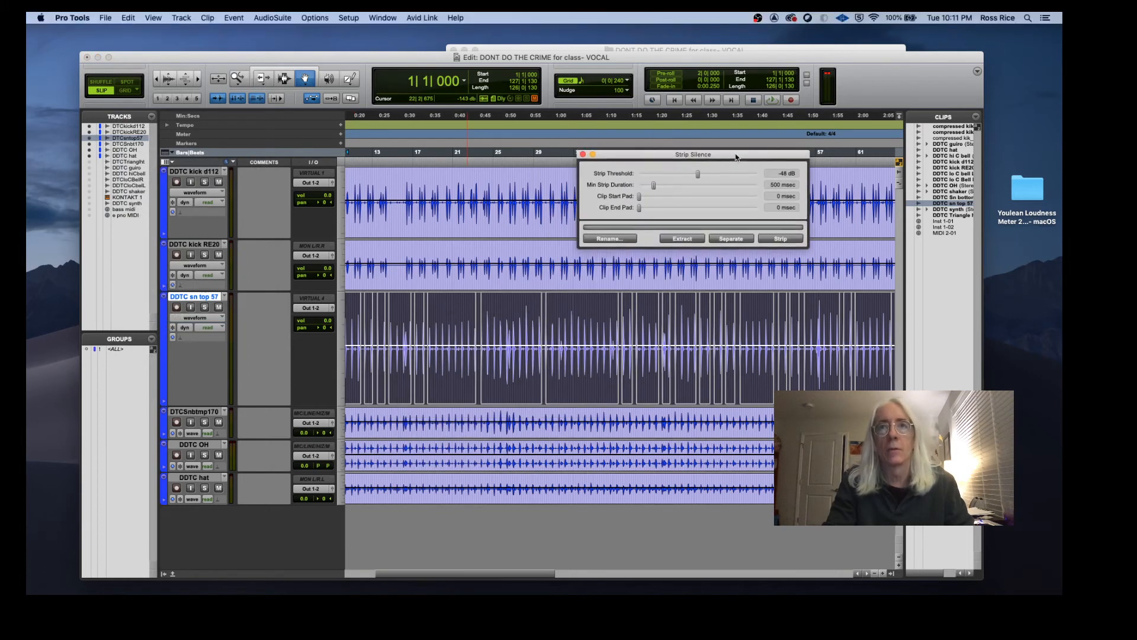
left_click(523, 321)
key("t")
key("t")
key("t")
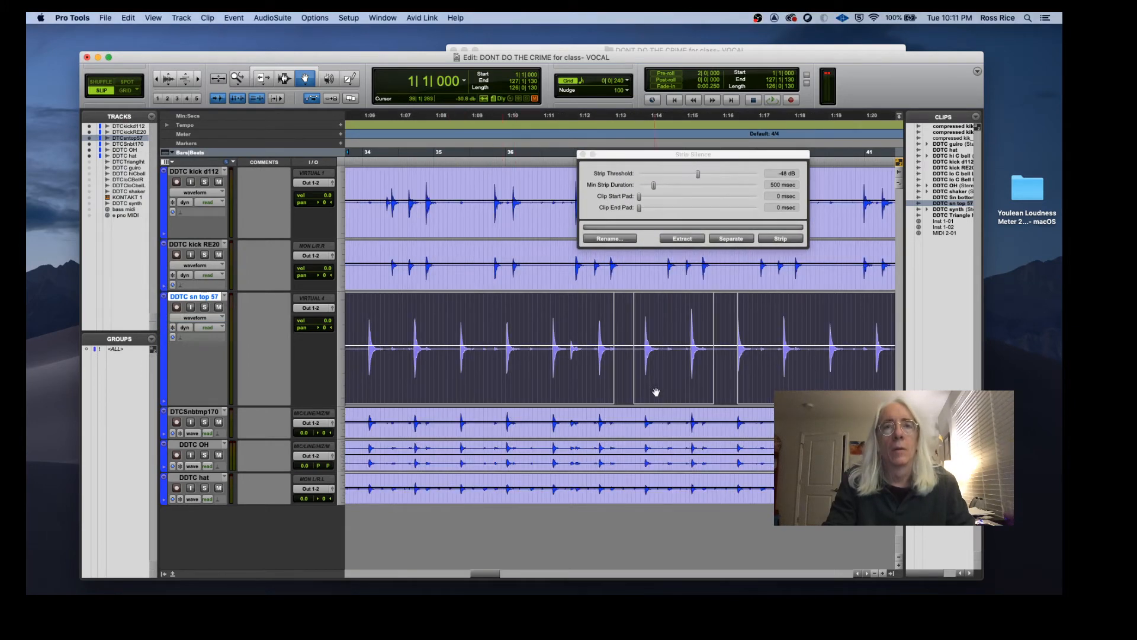
left_click(699, 173)
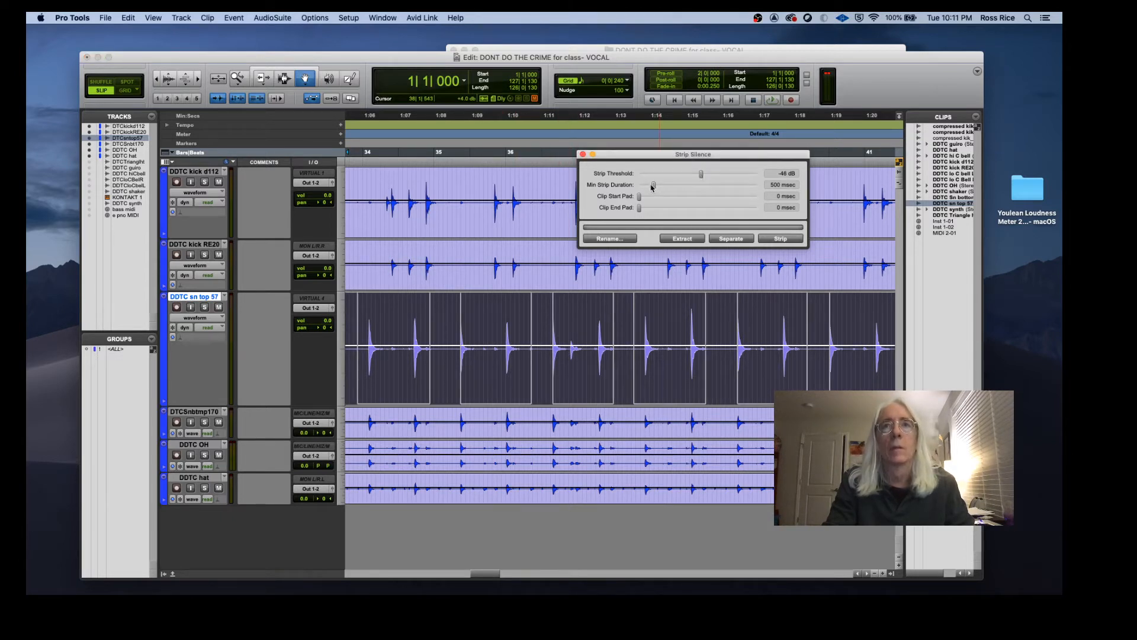
Step: Set Strip Silence minimum strip duration to about 123 msec, threshold to -27 dB, clip start pad 35 msec and end pad 194 msec
left_click_drag(650, 186, 641, 188)
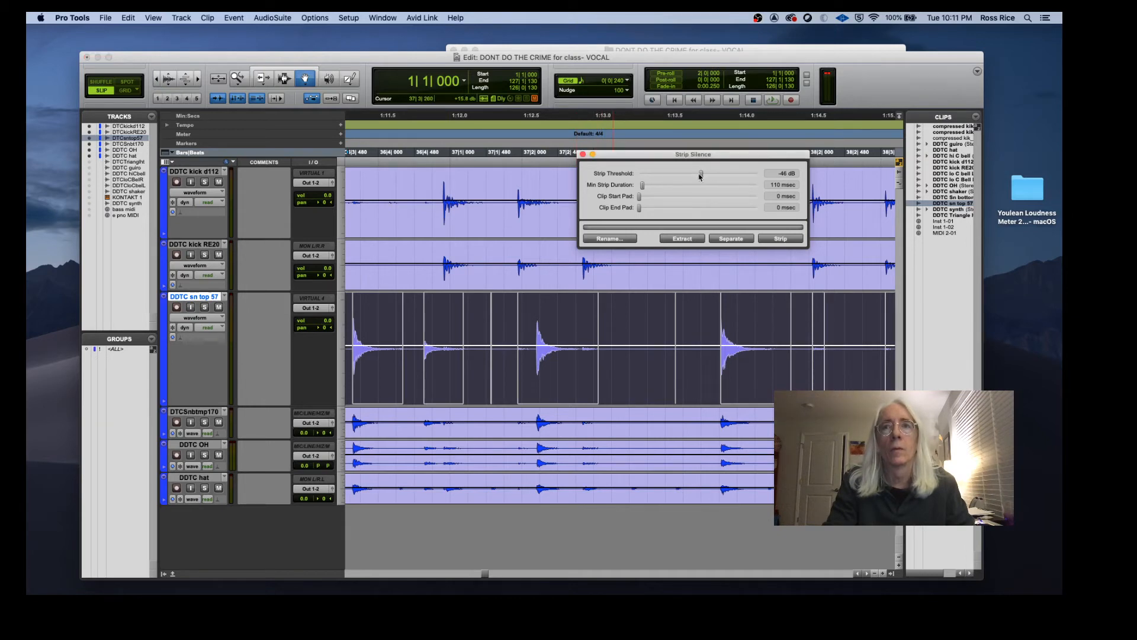
left_click_drag(701, 174, 724, 173)
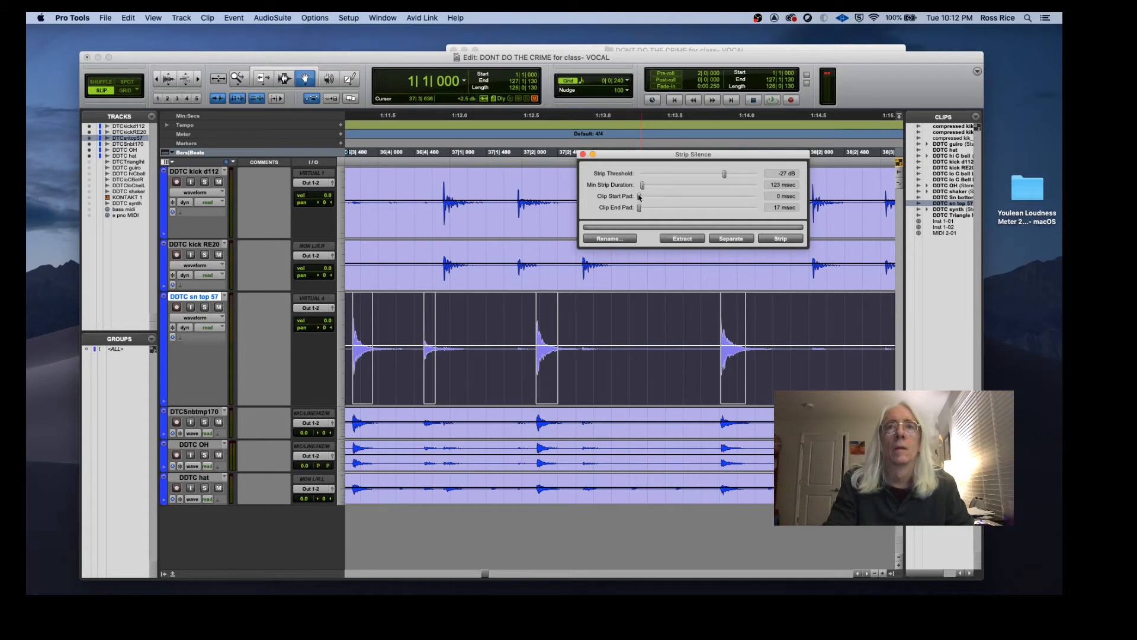
left_click_drag(639, 198, 645, 208)
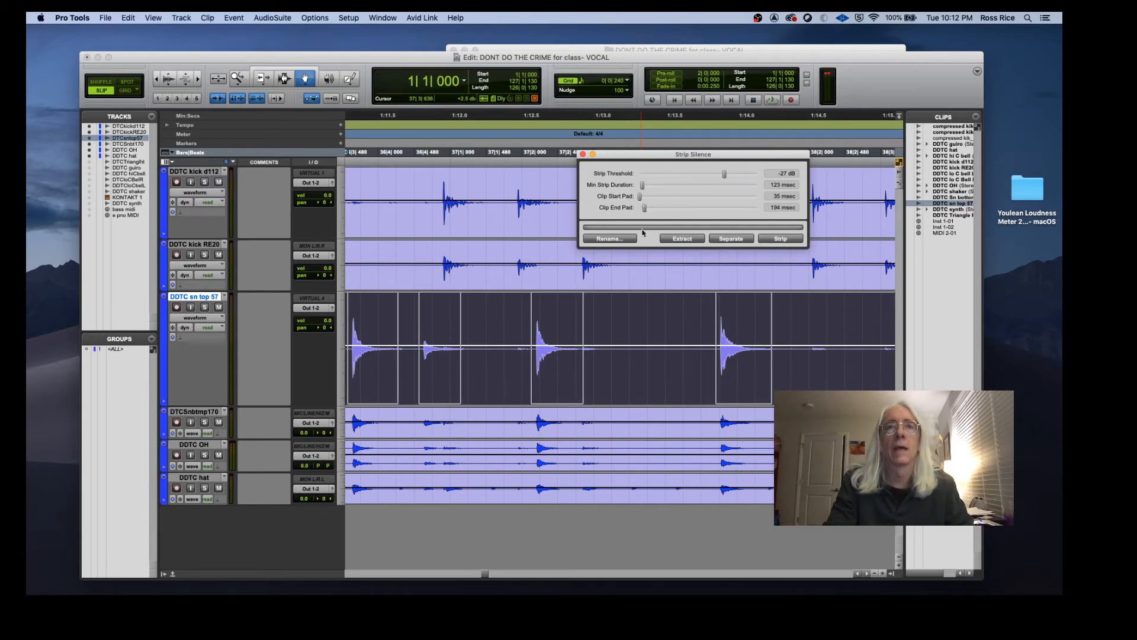
Step: Strip the silence from the sn top 57 clip and close the Strip Silence window
scroll(711, 304, "right", 10)
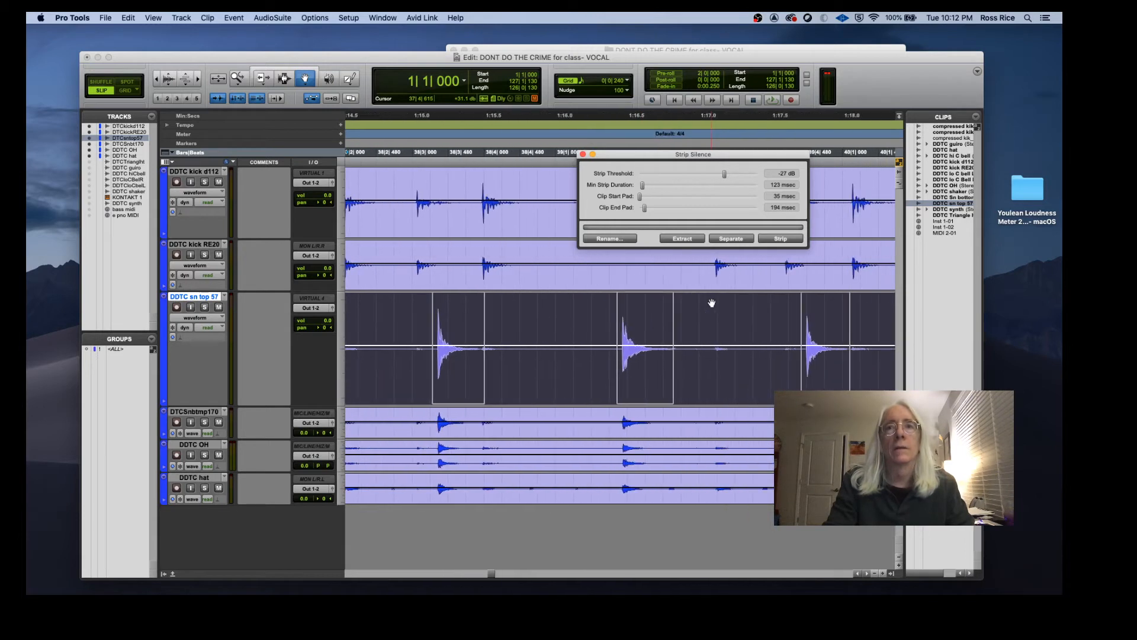
scroll(712, 303, "right", 10)
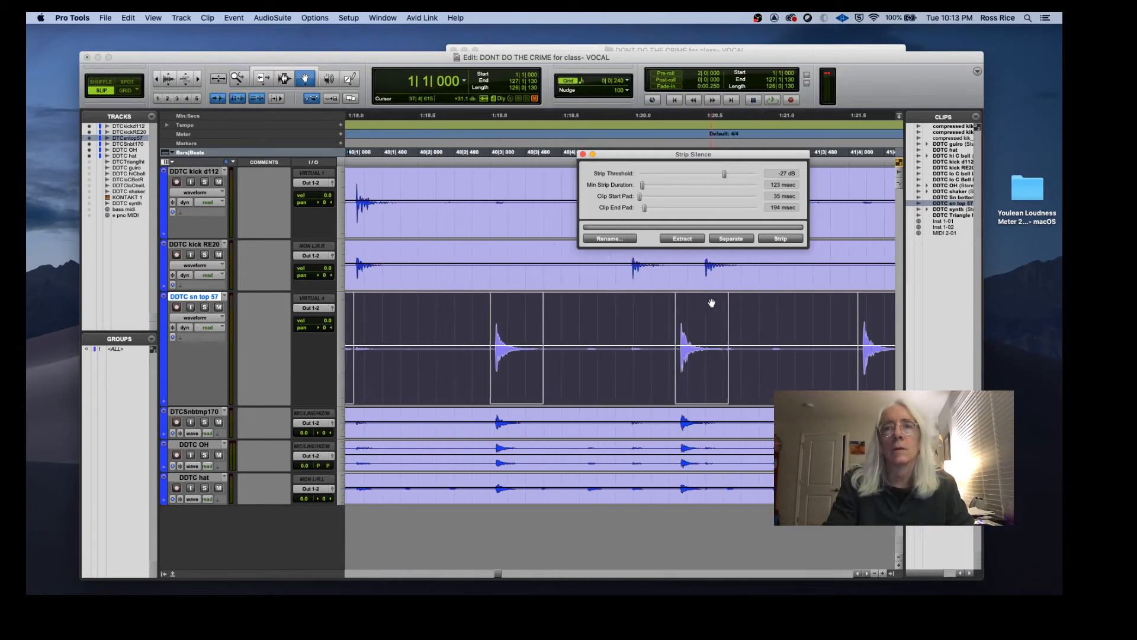
scroll(711, 304, "right", 8)
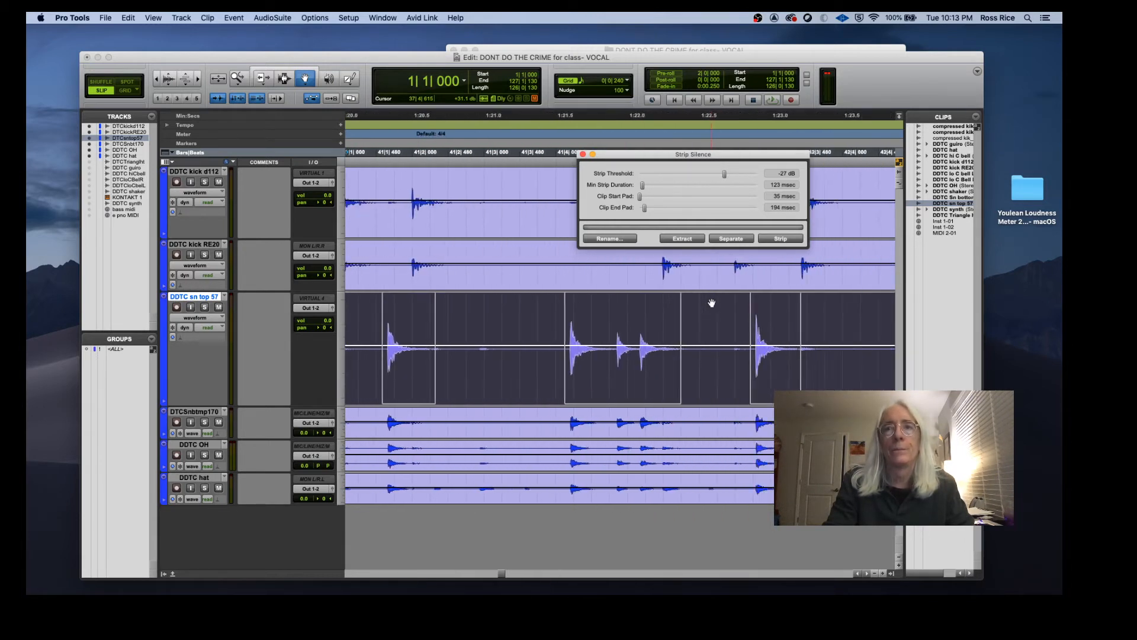
scroll(711, 303, "left", 2)
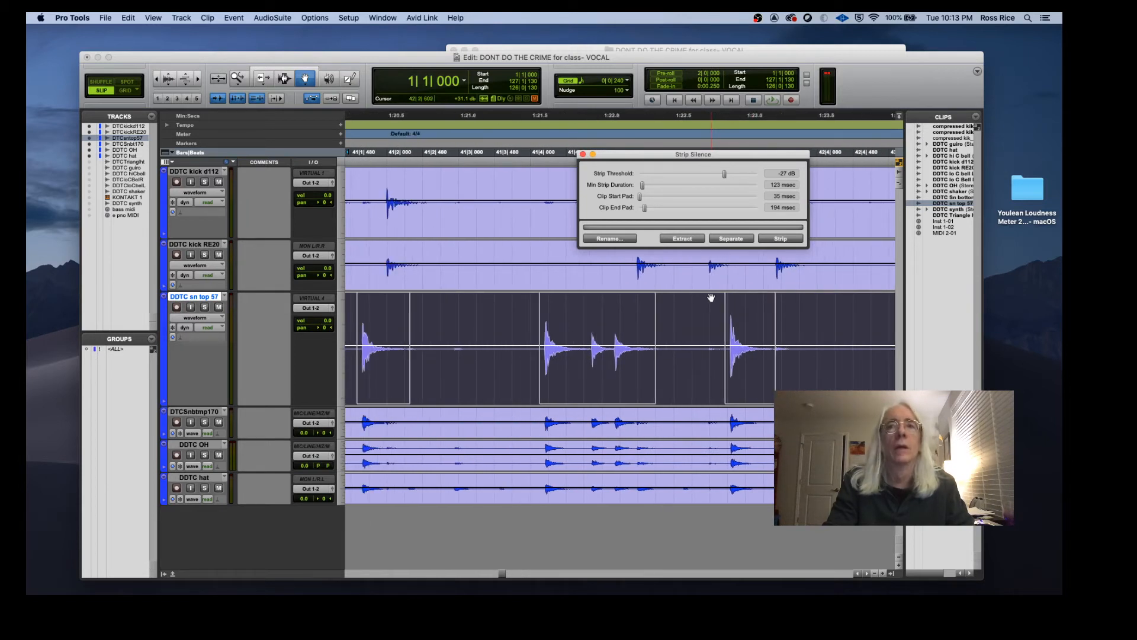
left_click(782, 239)
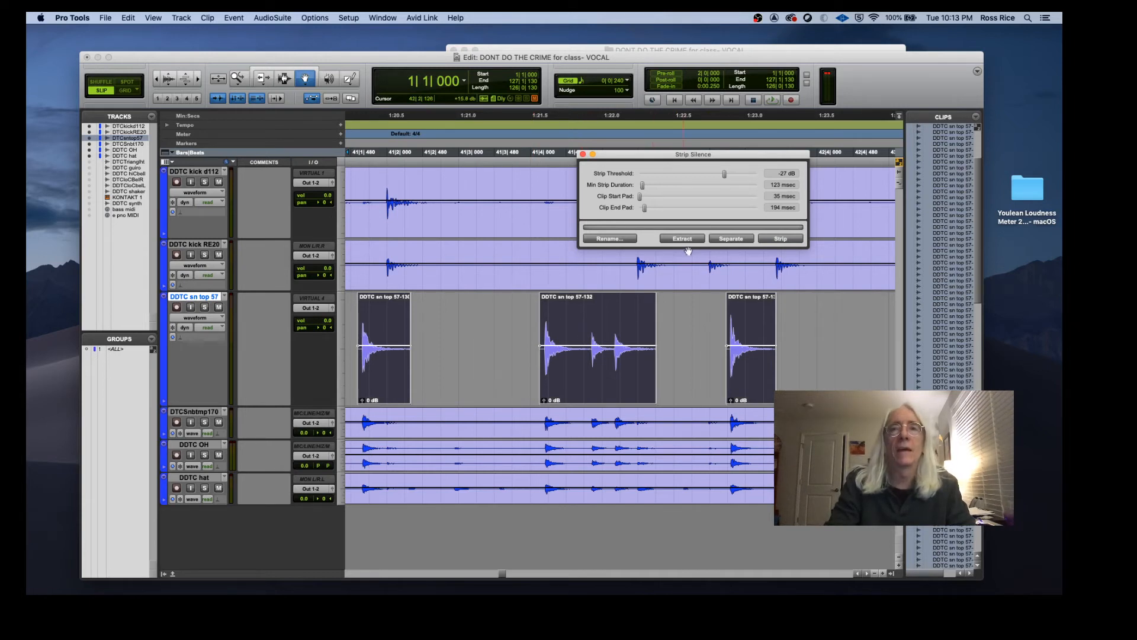
left_click(583, 155)
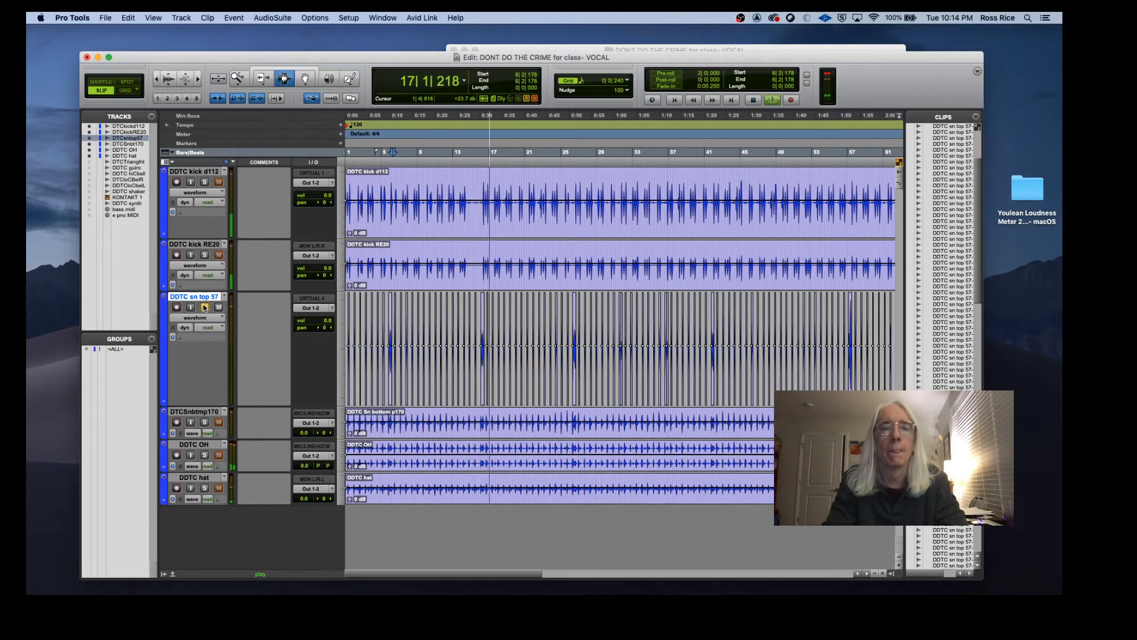
Step: Play back the session and take the sn top 57 track out of solo
key("space")
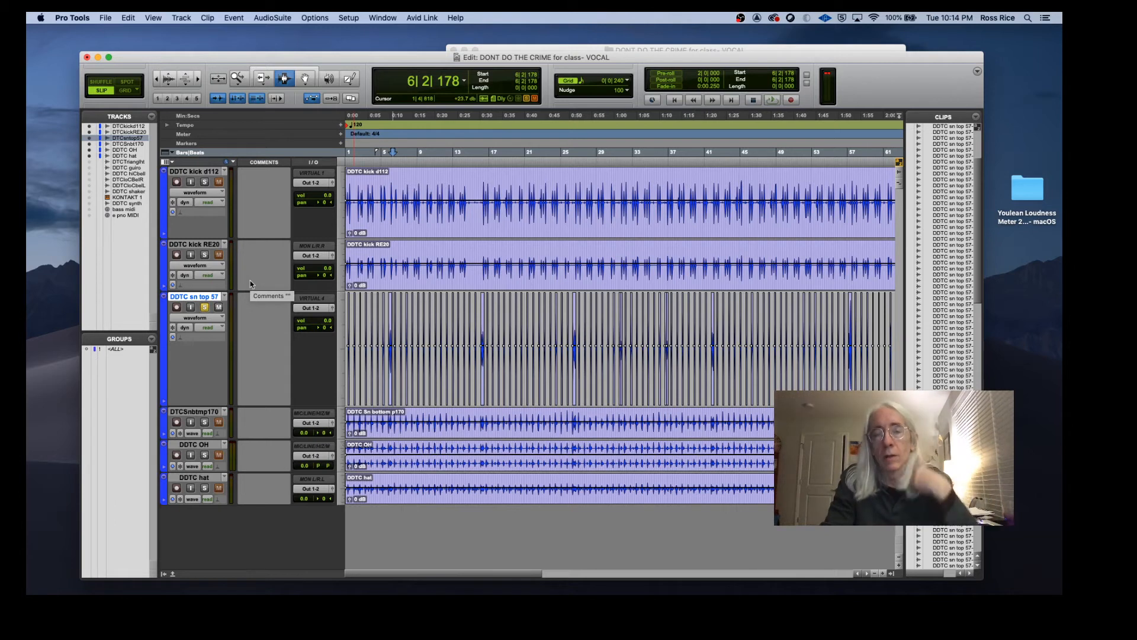
left_click(205, 307)
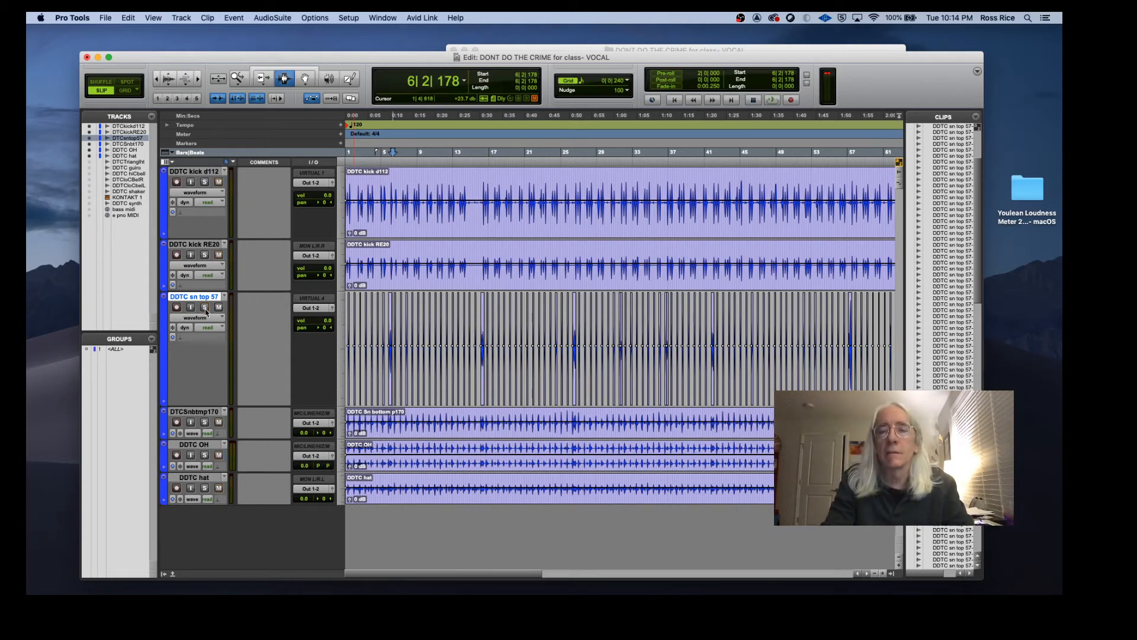
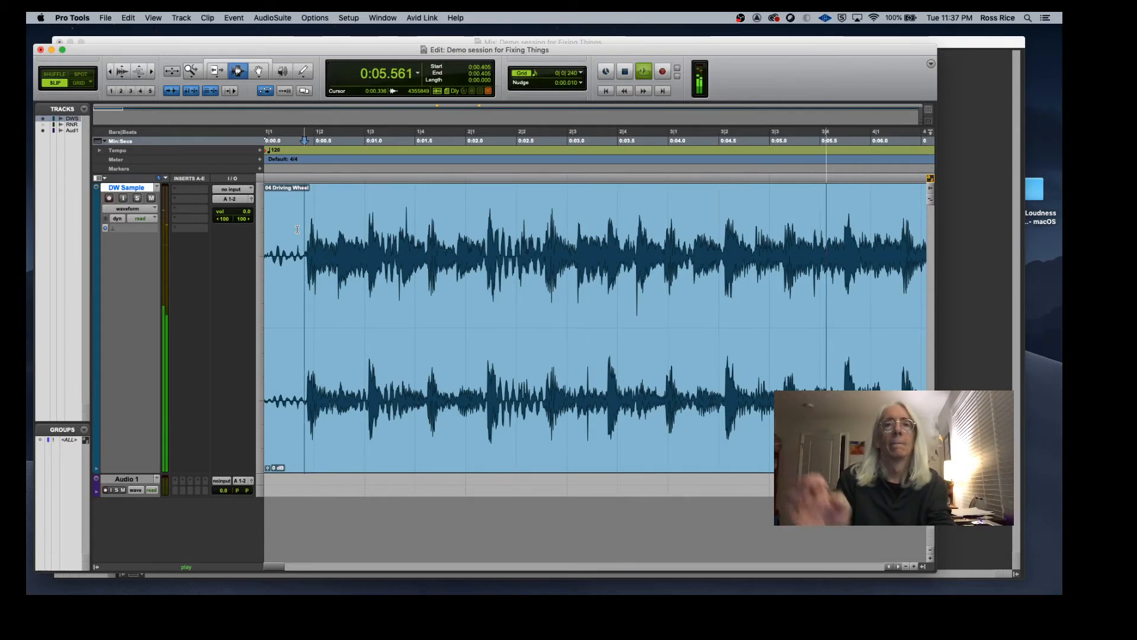
Step: Insert the RX 7 De-click plug-in on the DW Sample track's first insert slot
key("space")
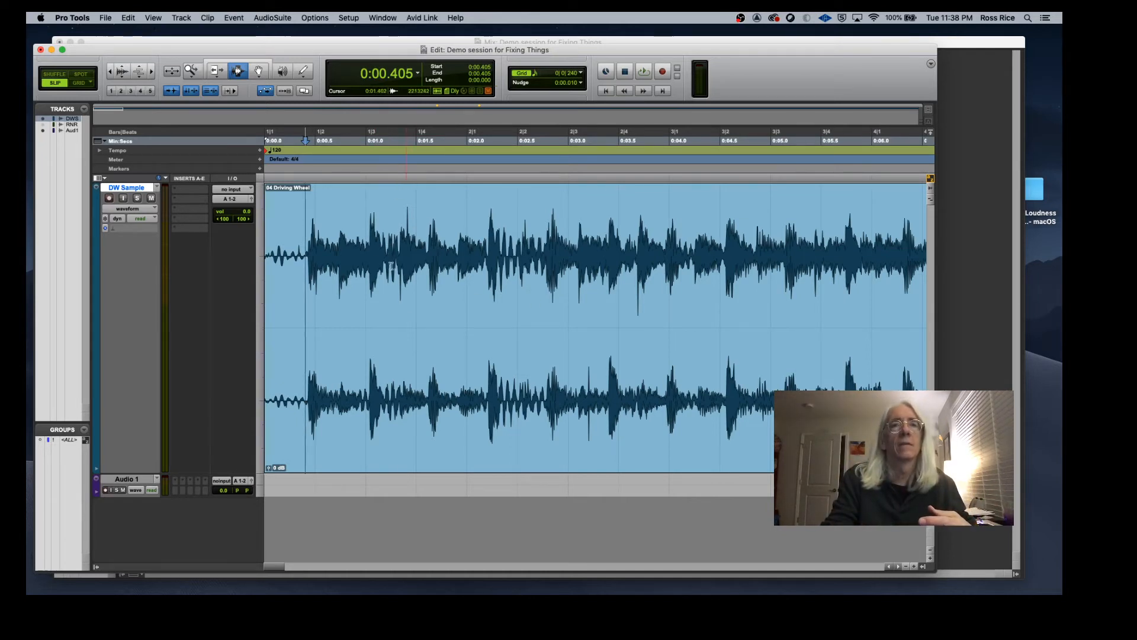
left_click(399, 320)
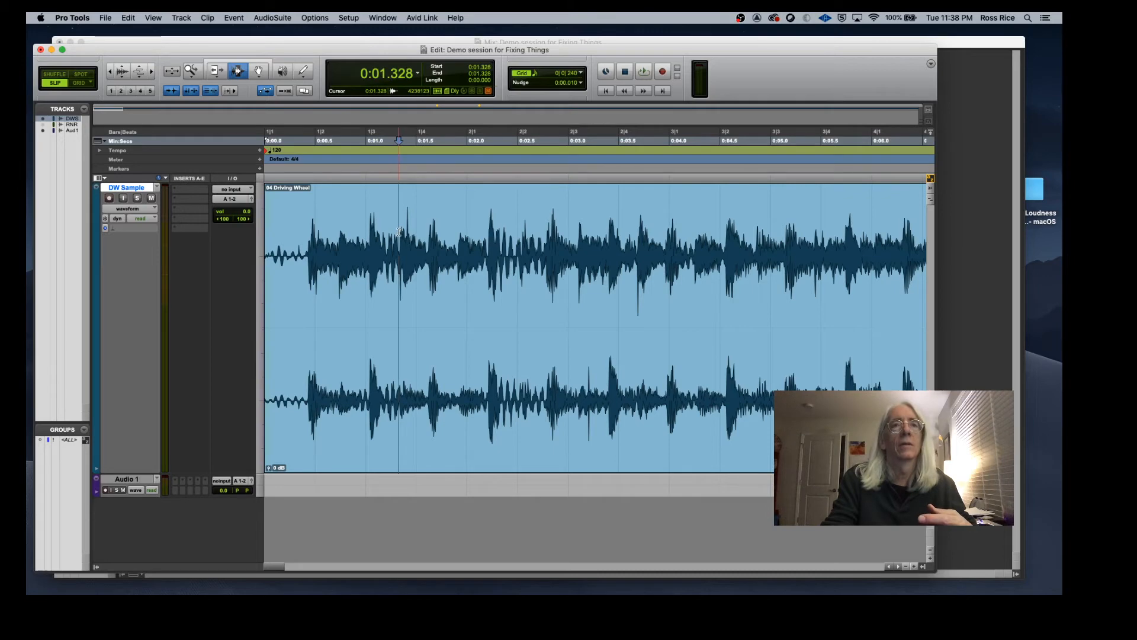
left_click(152, 72)
left_click(151, 72)
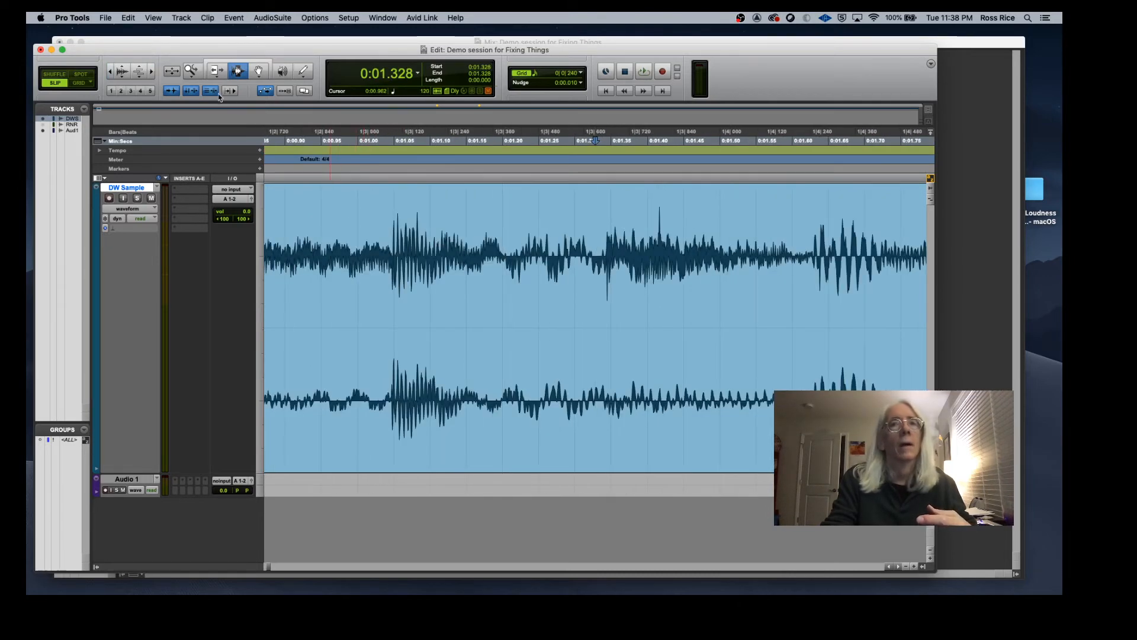
left_click(110, 72)
left_click(111, 72)
left_click(110, 71)
left_click(110, 72)
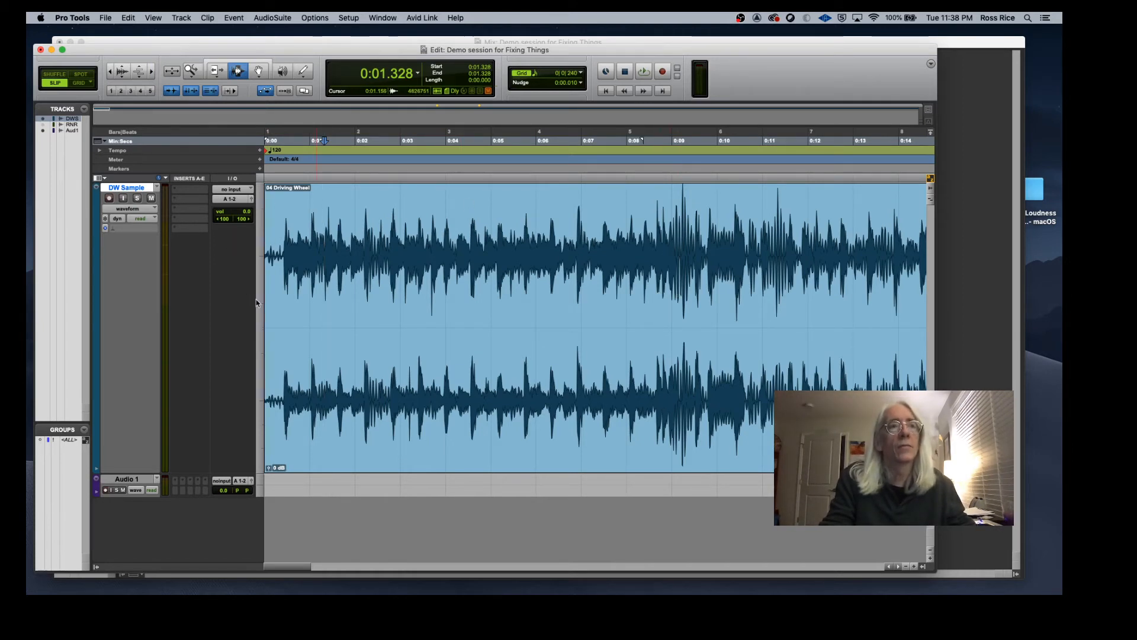
left_click(175, 208)
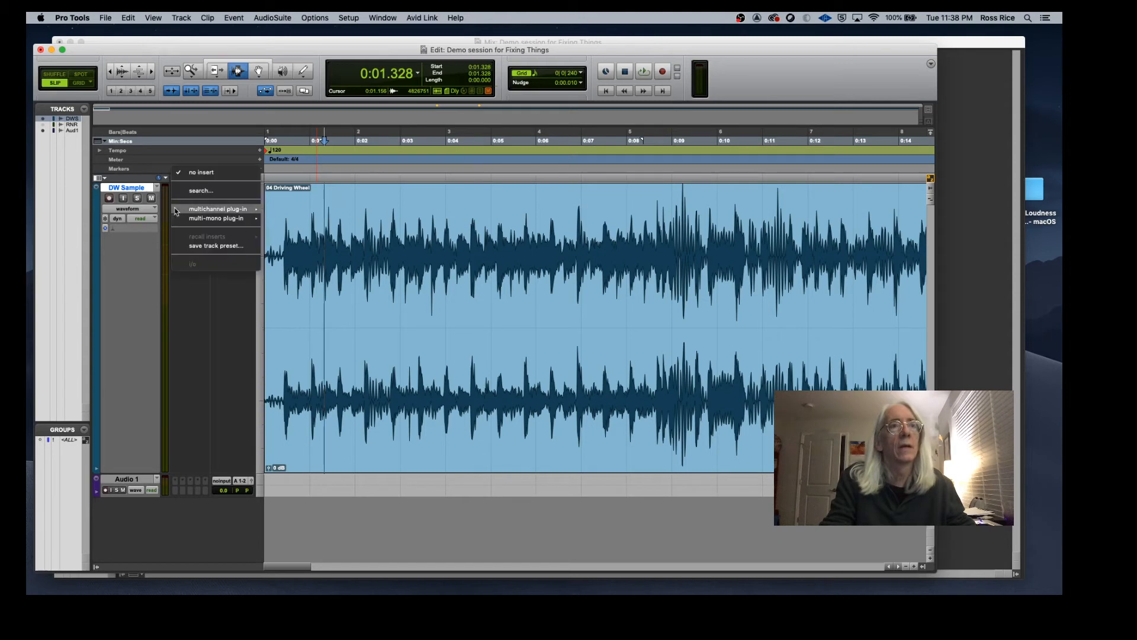
mouse_move(230, 211)
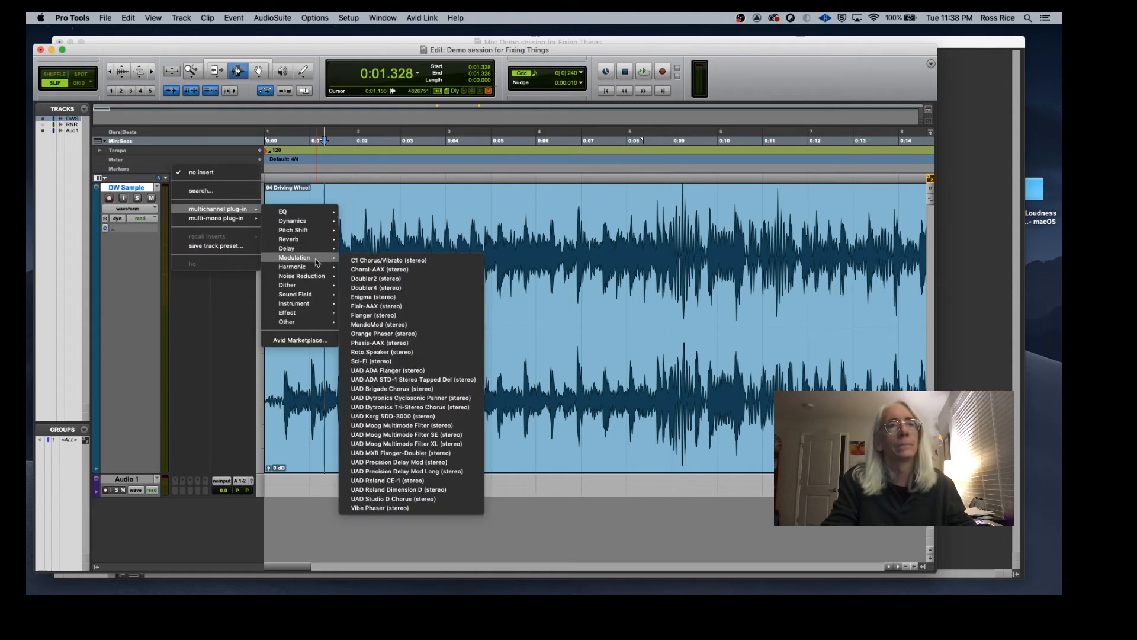
mouse_move(318, 275)
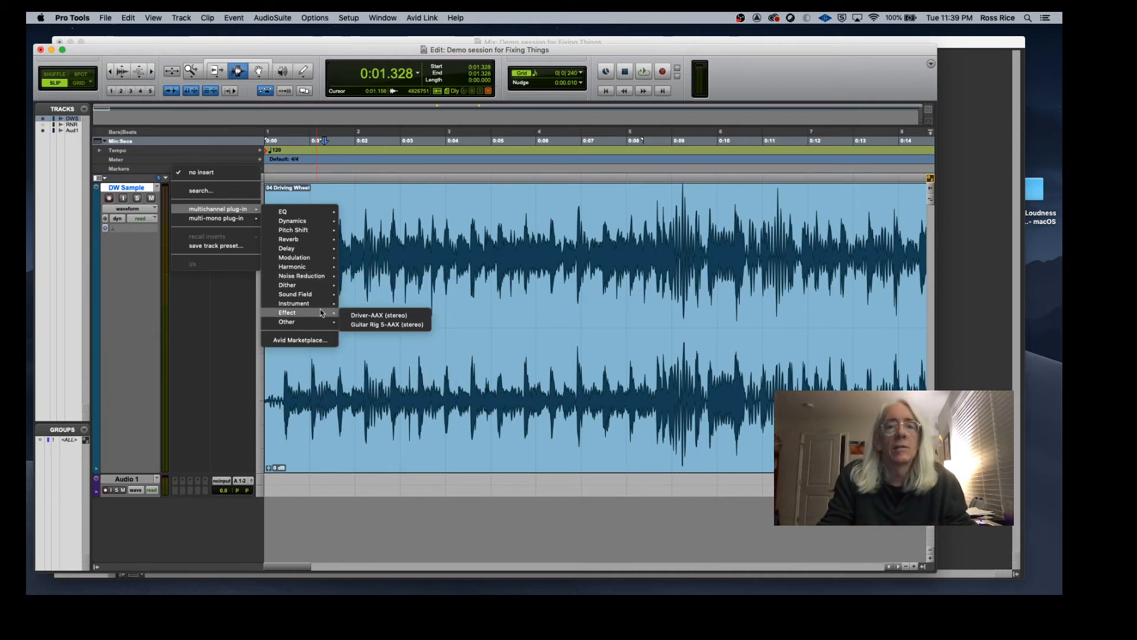
left_click(453, 322)
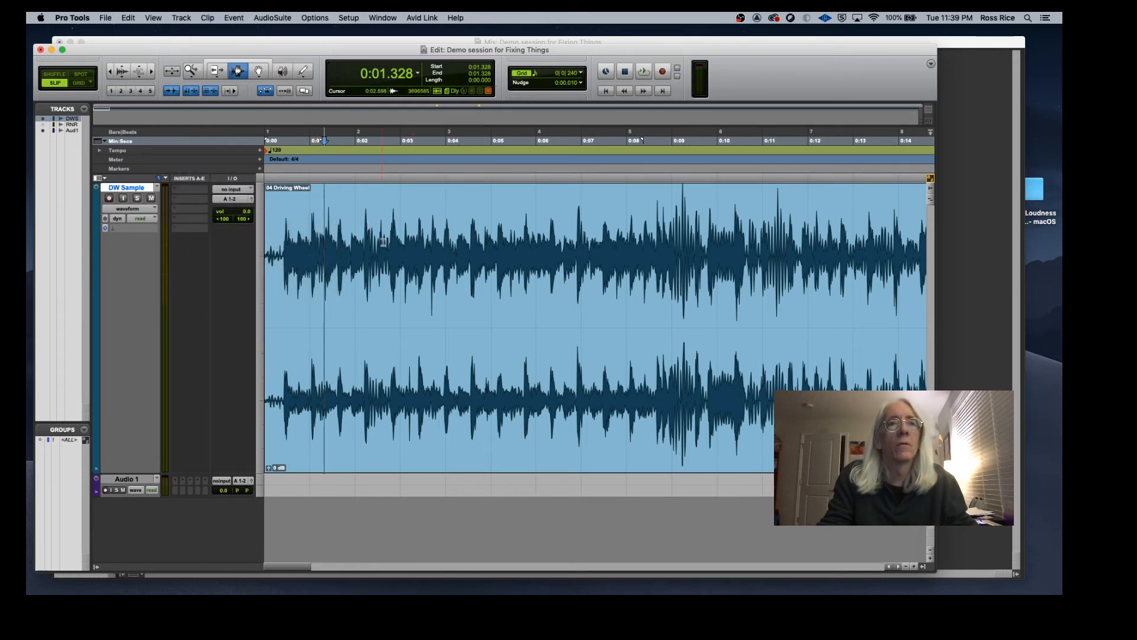
Step: Select the first half of the DW Sample clip and play it back through De-click with the Single-band algorithm
left_click_drag(594, 242, 250, 261)
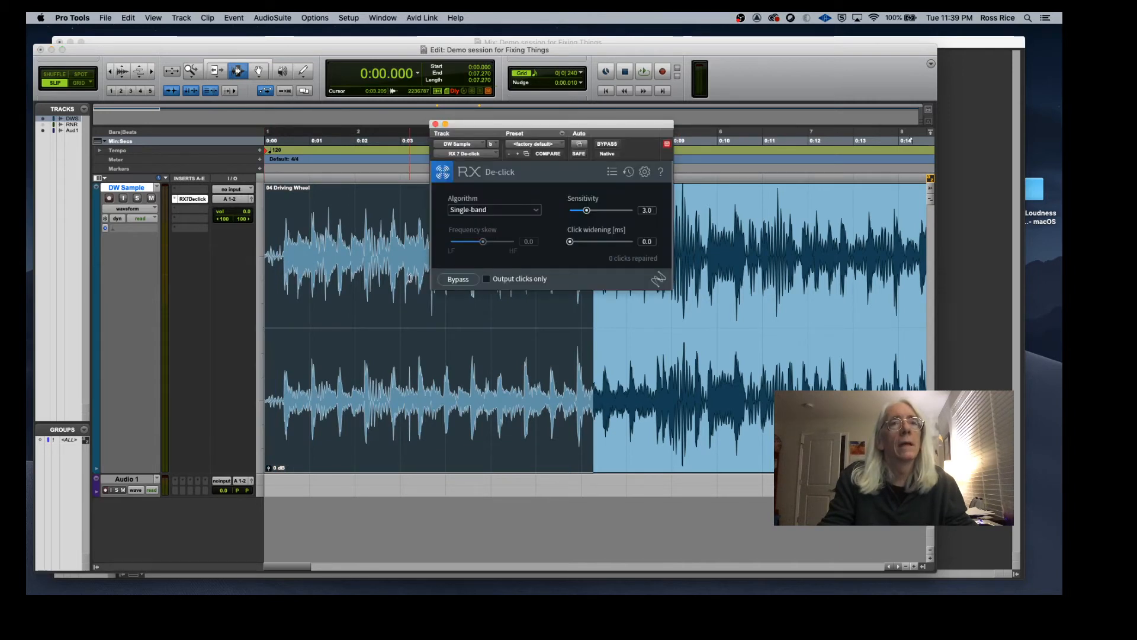
left_click_drag(620, 123, 810, 203)
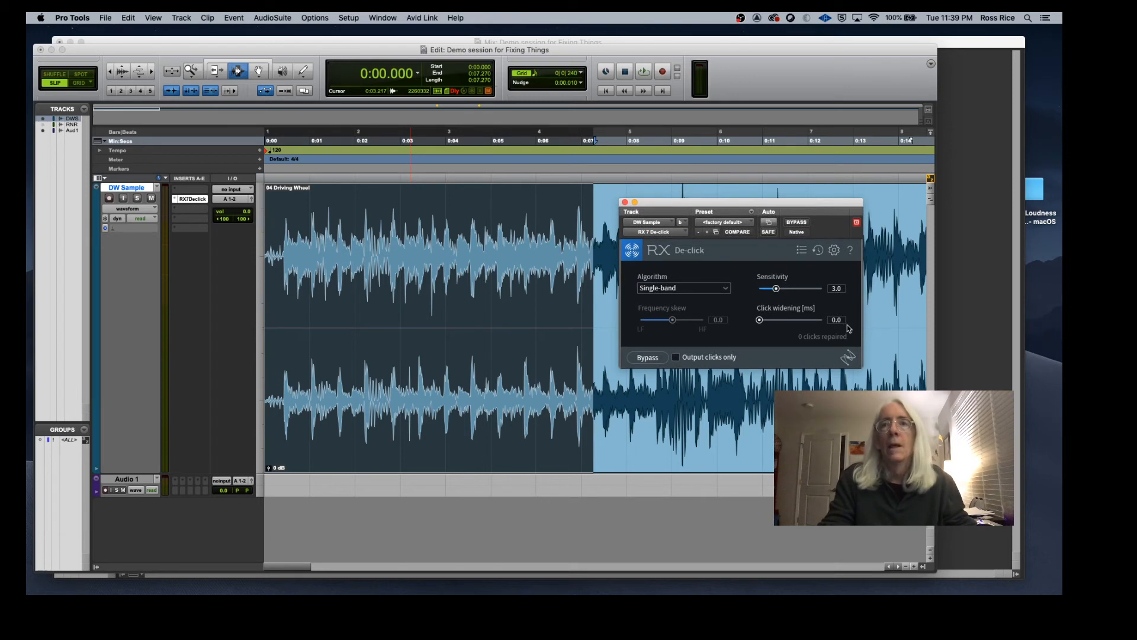
left_click(728, 289)
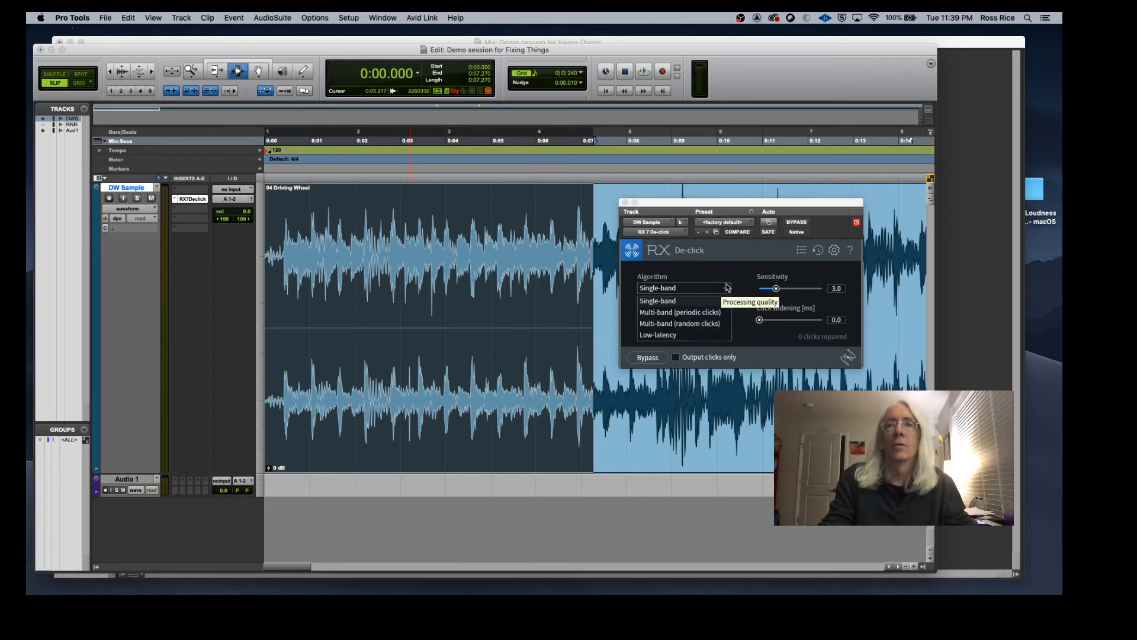
left_click(727, 289)
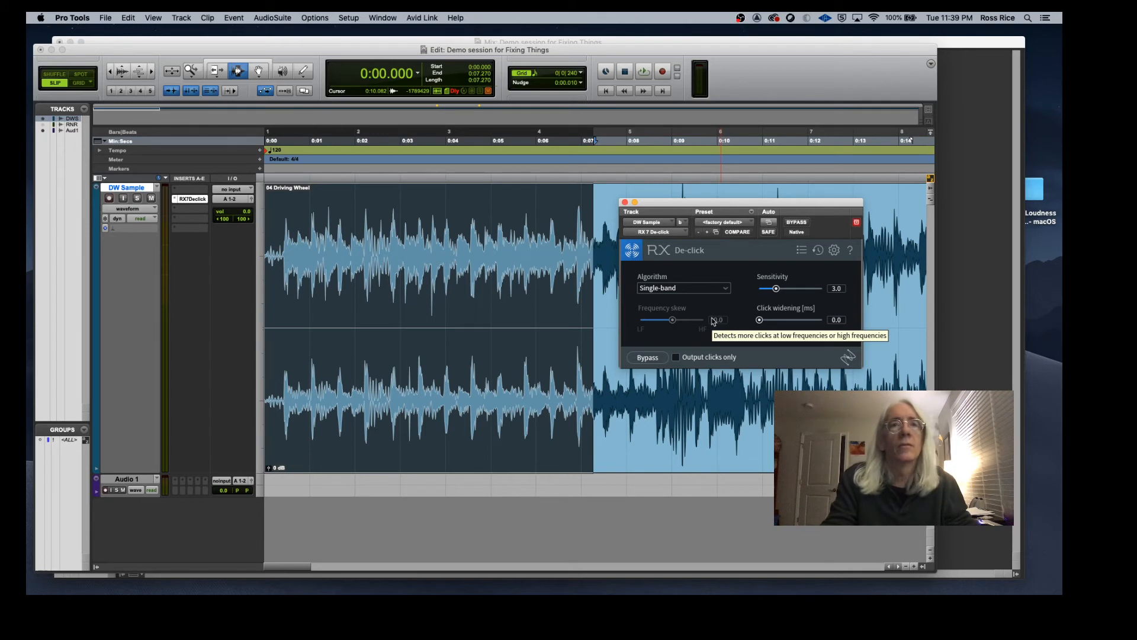
key("space")
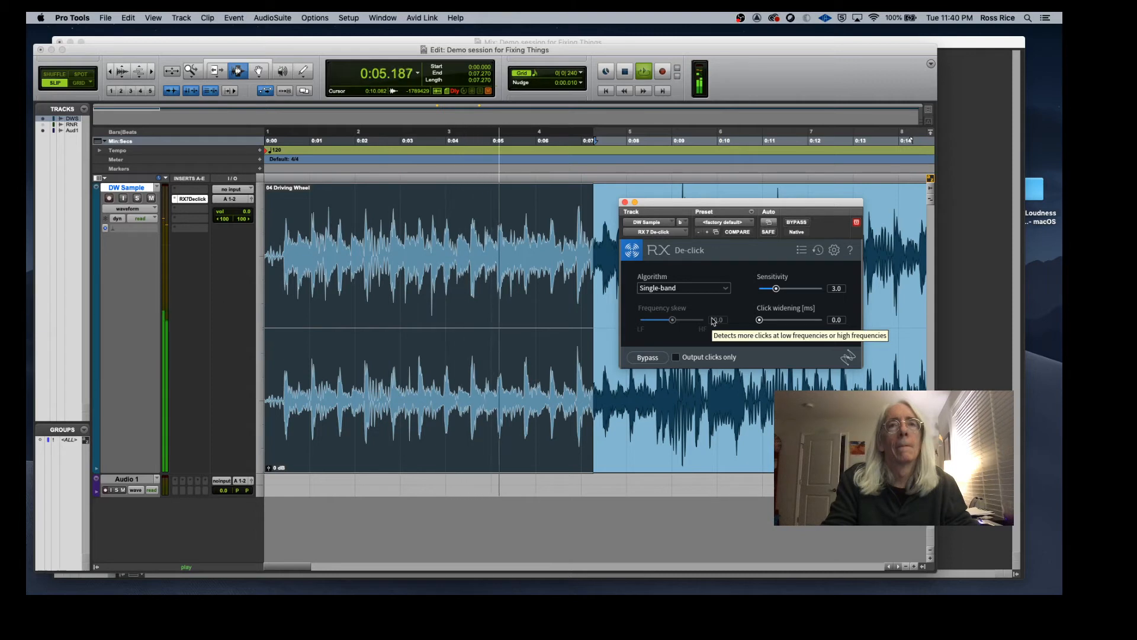
key("space")
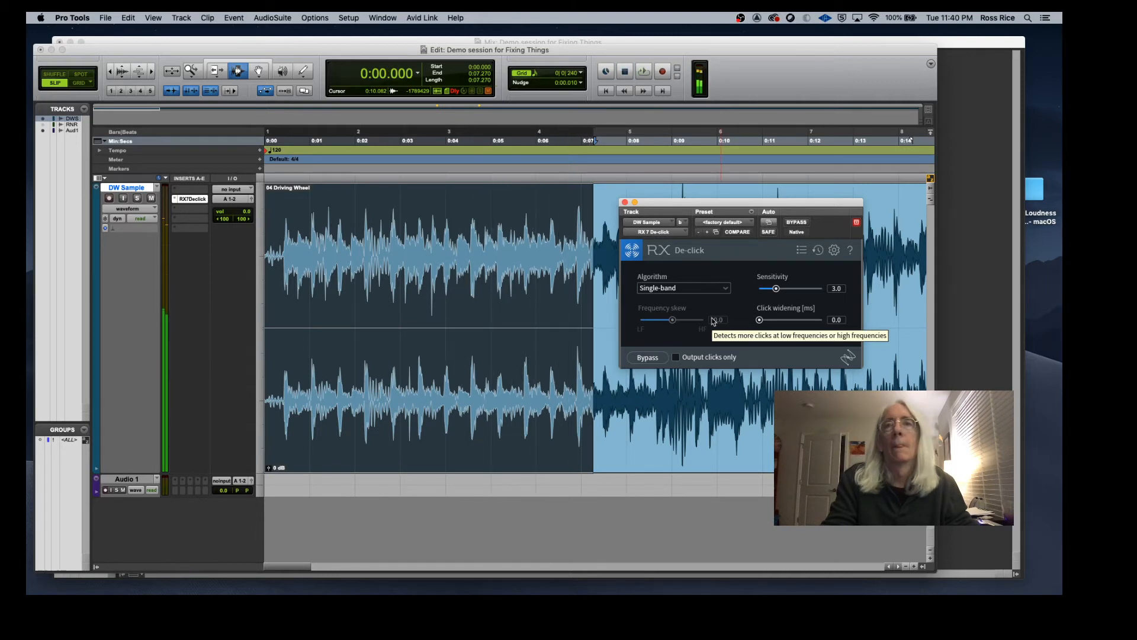
Step: Bypass De-click and play the selection back to compare
left_click(651, 358)
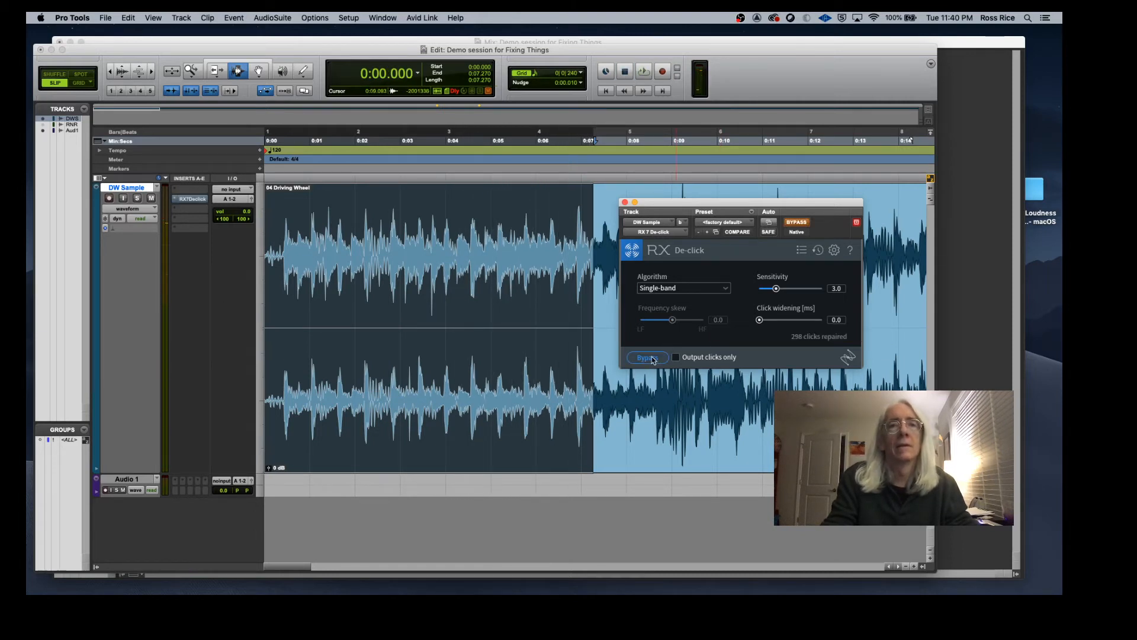
key("space")
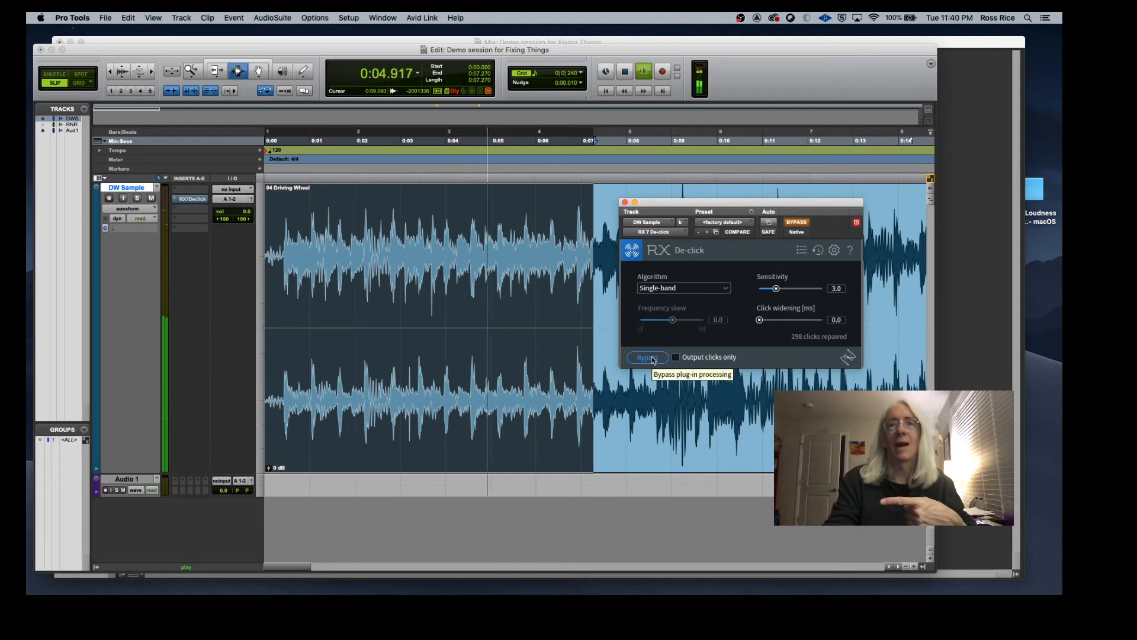
key("space")
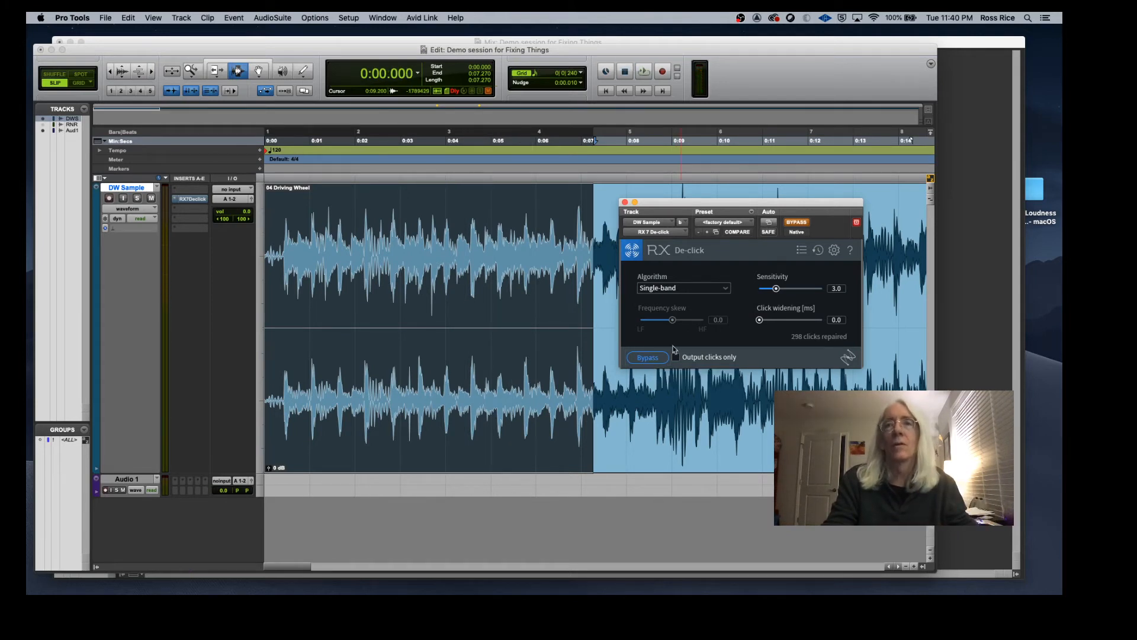
Step: Raise De-click sensitivity to 4.2, take the plug-in out of bypass and play back
left_click_drag(777, 289, 779, 287)
left_click(803, 222)
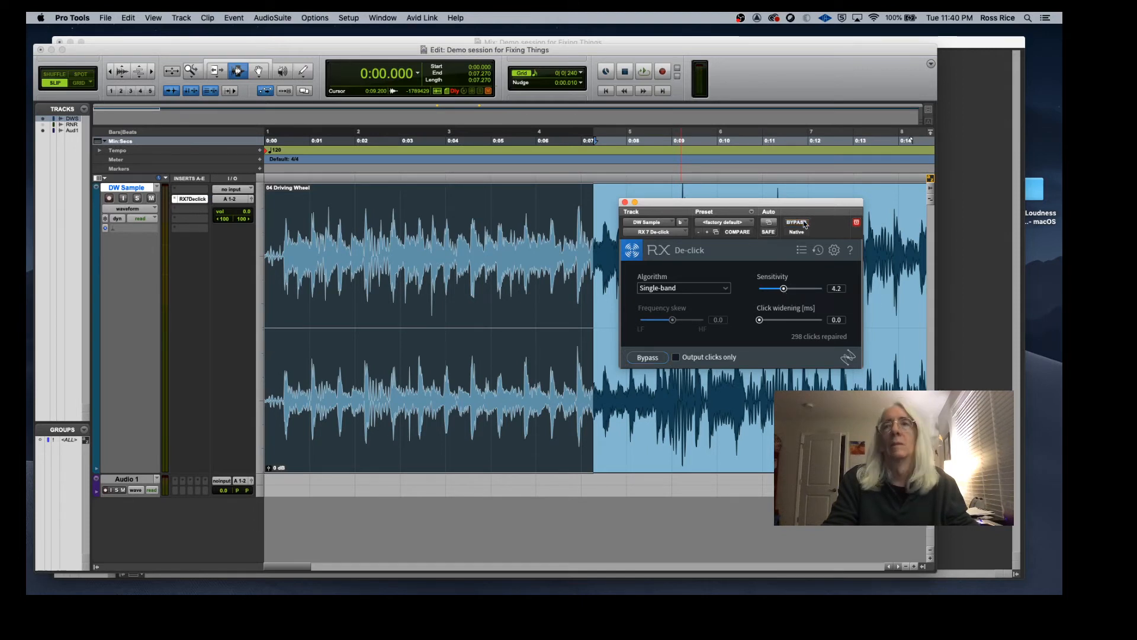
key("space")
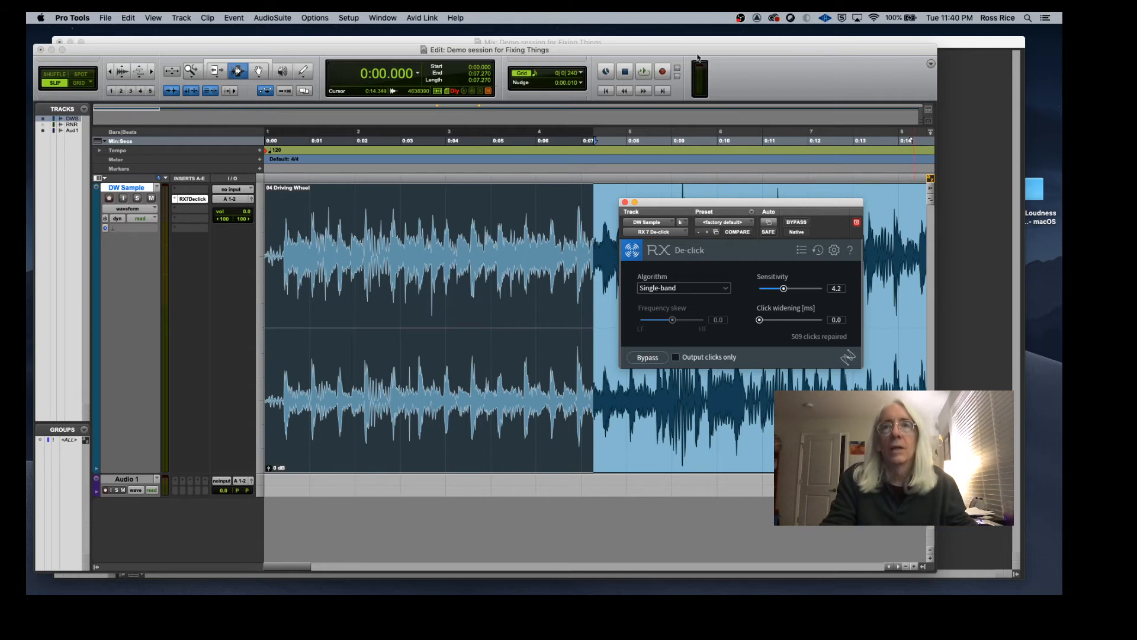
Step: Close the De-click plug-in window and switch to the RX 7 editor showing DW snip.wav
left_click(625, 202)
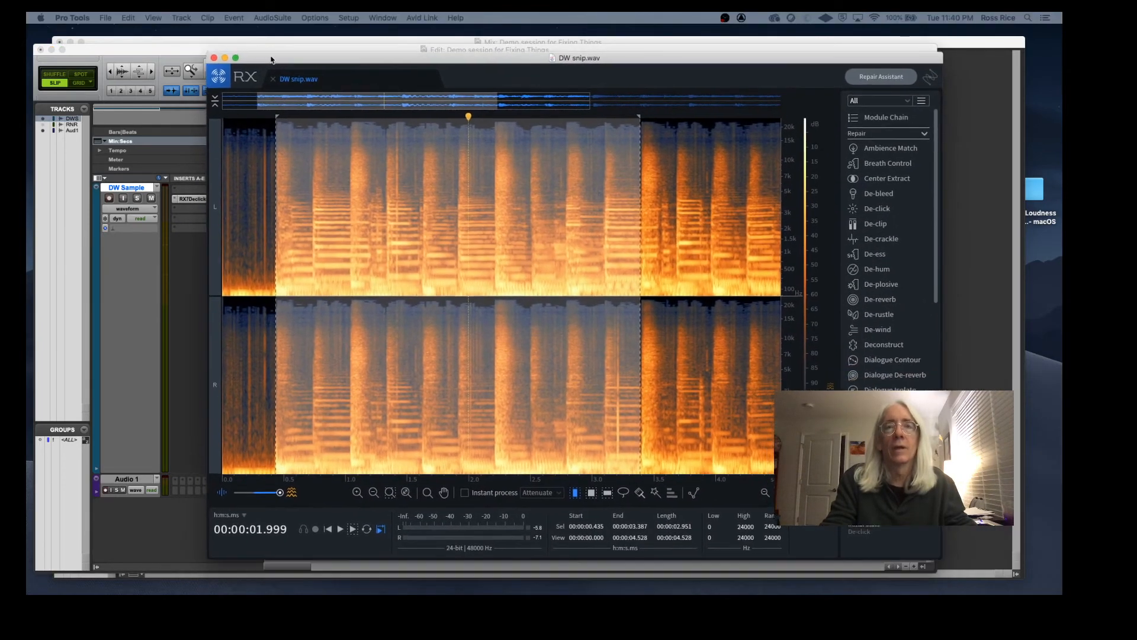
left_click_drag(271, 60, 265, 59)
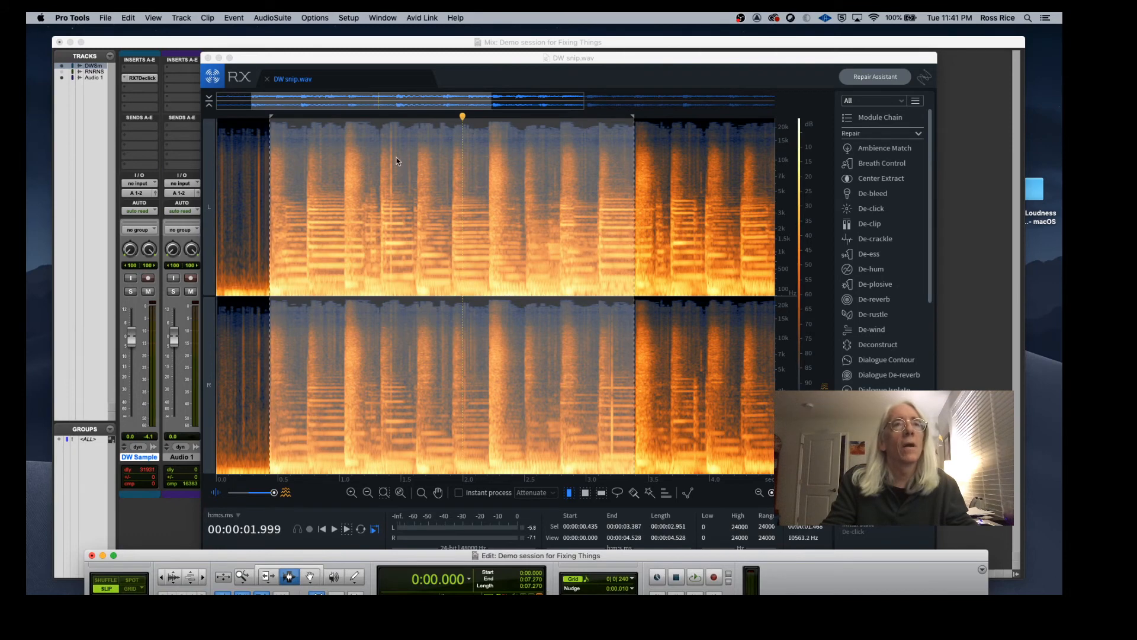
Step: Zoom into the spectrogram and select a narrow time range around one click across both channels
left_click_drag(394, 158, 443, 160)
left_click_drag(771, 493, 777, 493)
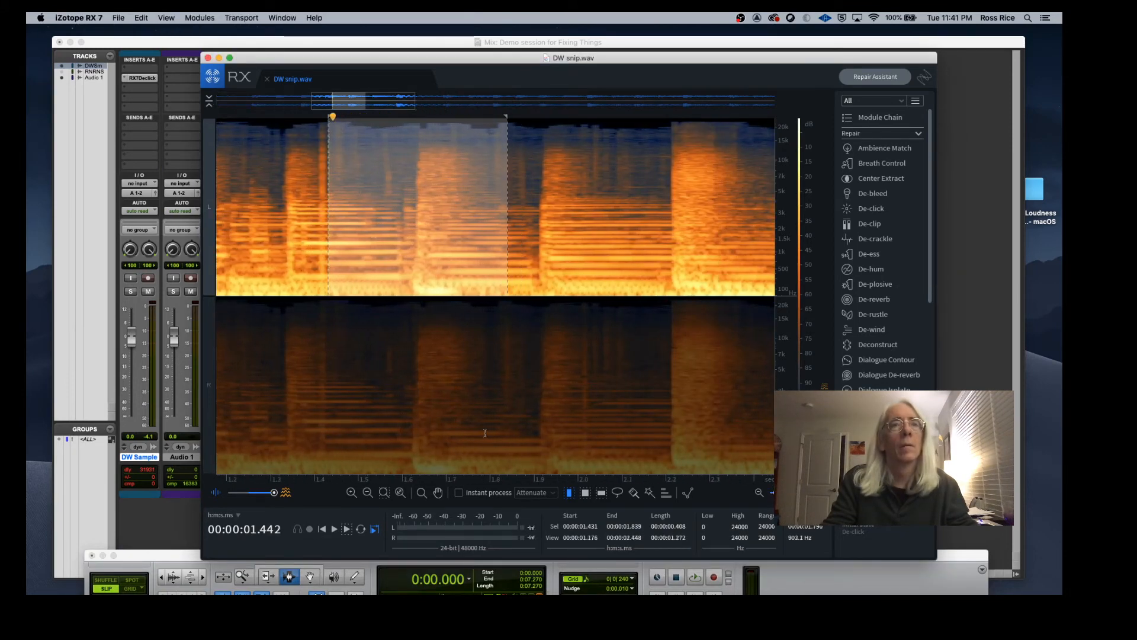
scroll(484, 433, "up", 3)
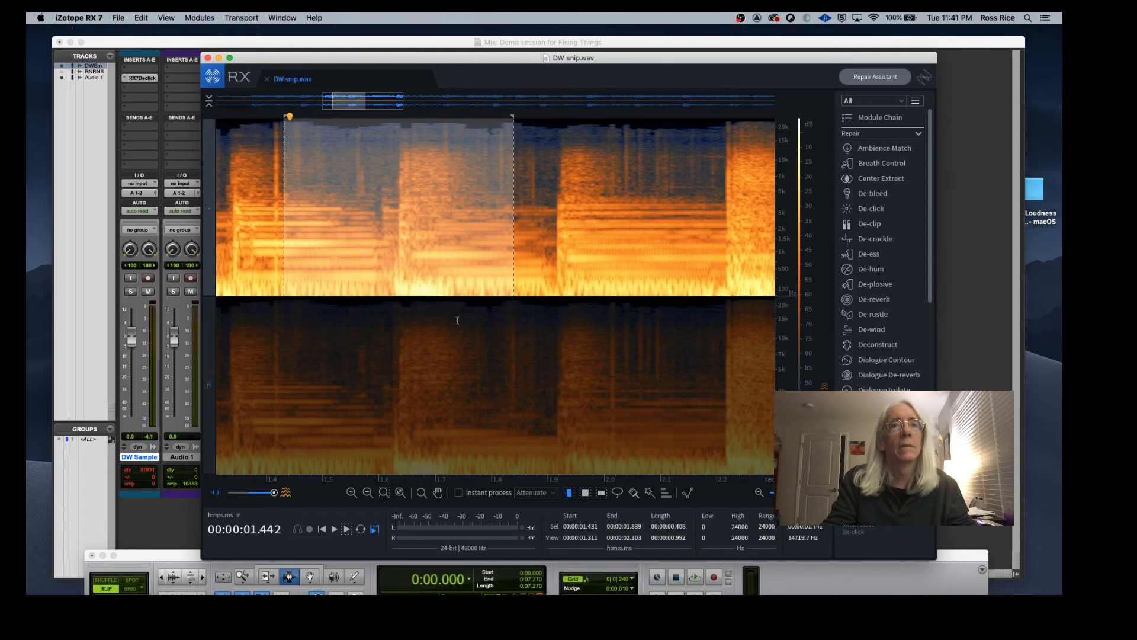
left_click_drag(386, 105, 361, 106)
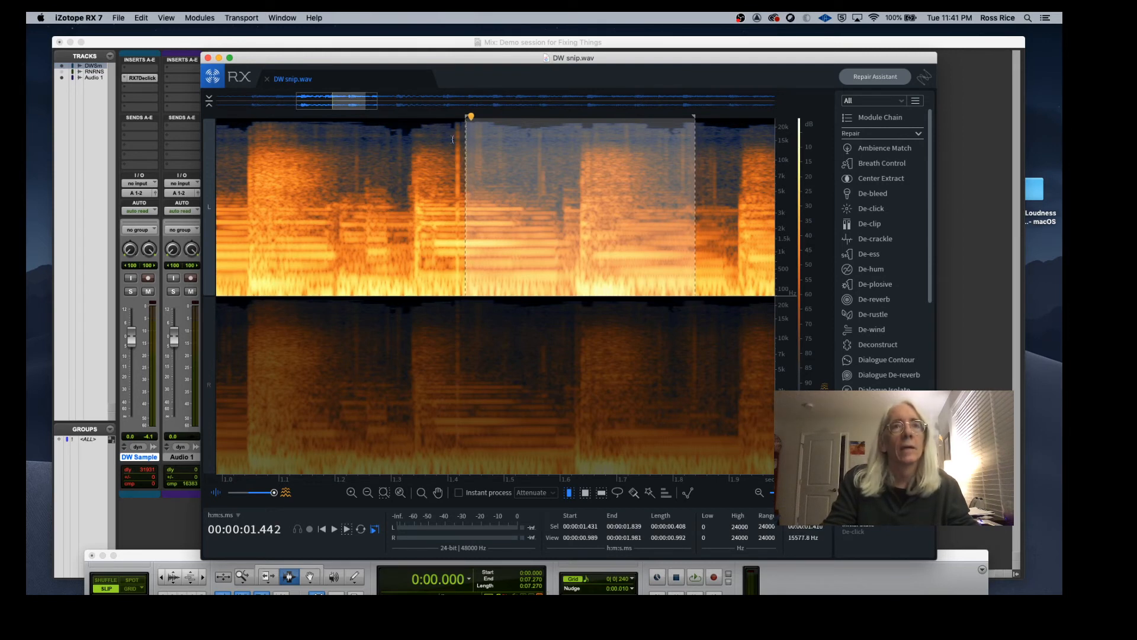
left_click_drag(452, 138, 461, 148)
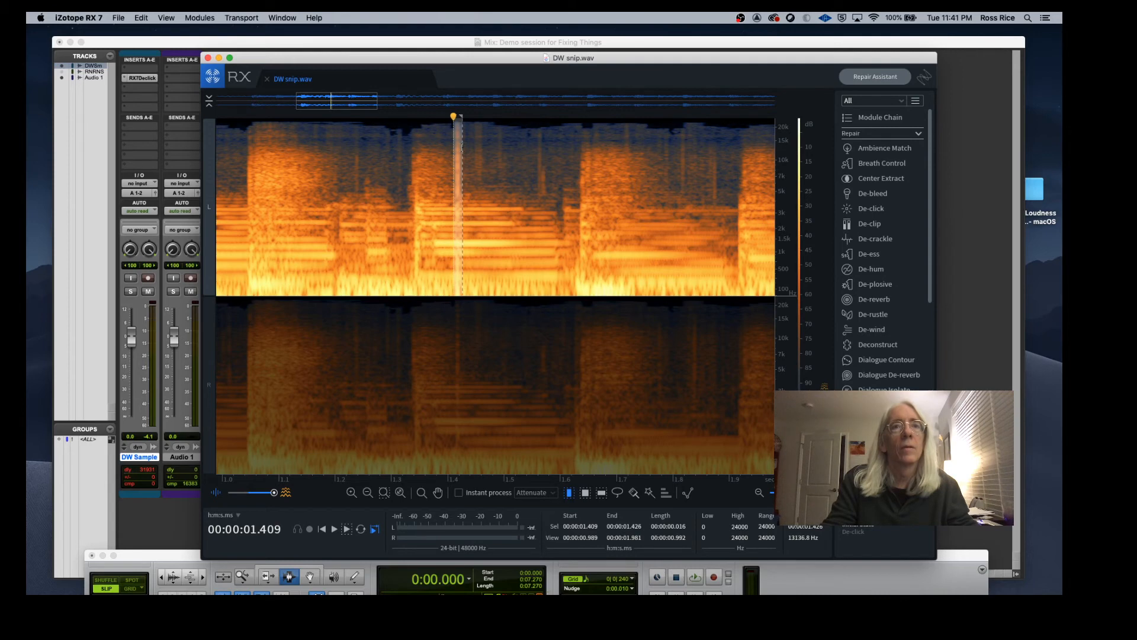
scroll(220, 349, "up", 1)
left_click(210, 382)
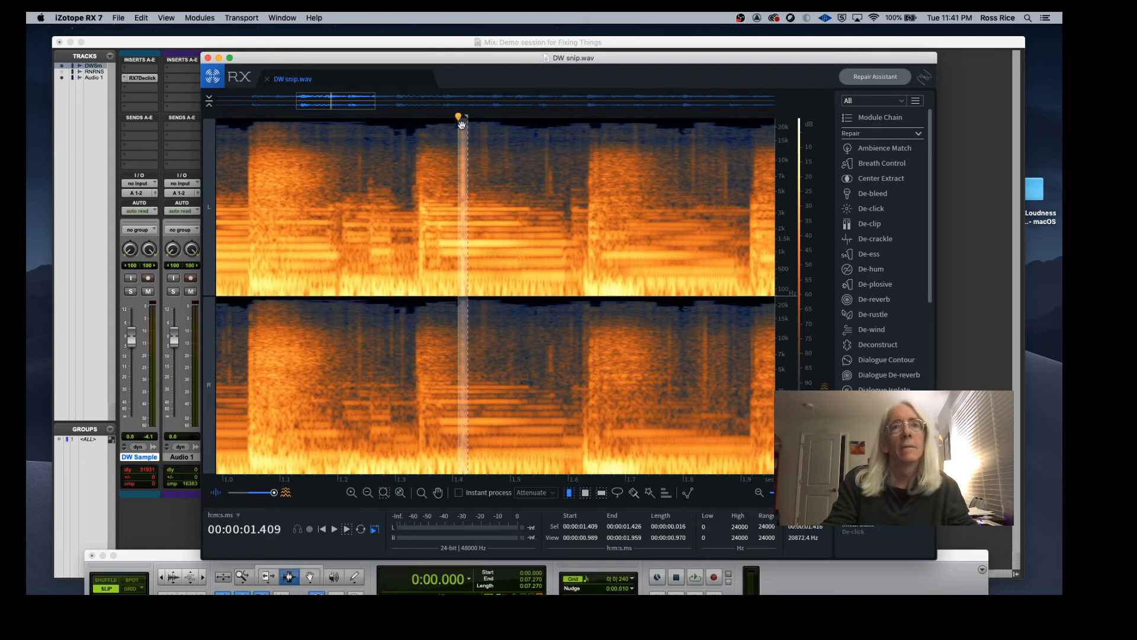
left_click_drag(453, 128, 467, 129)
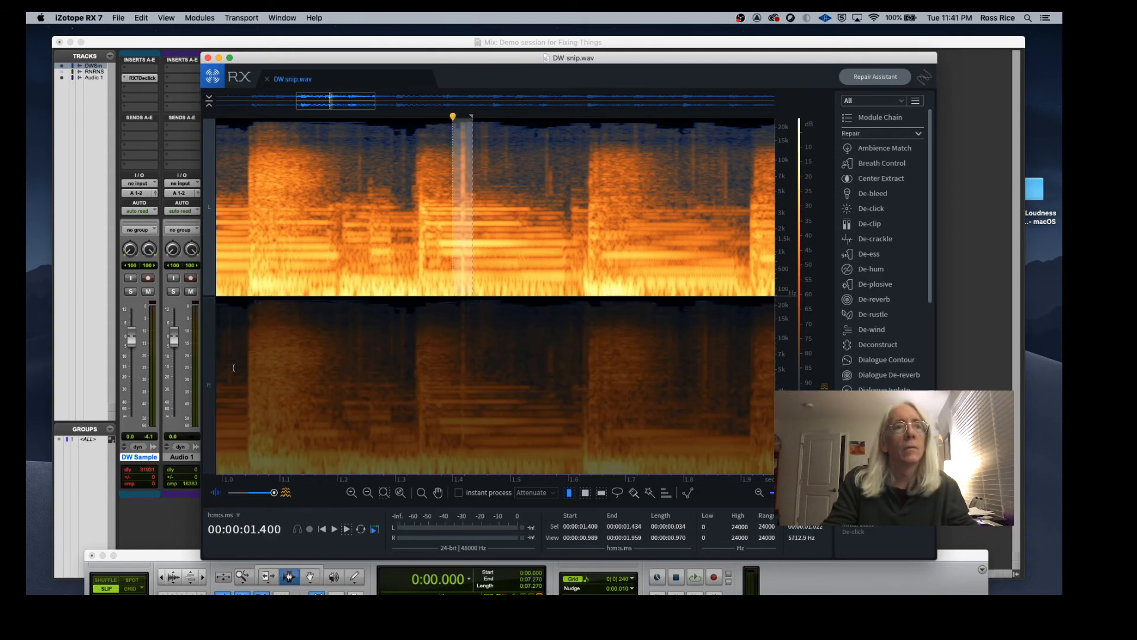
left_click(209, 385)
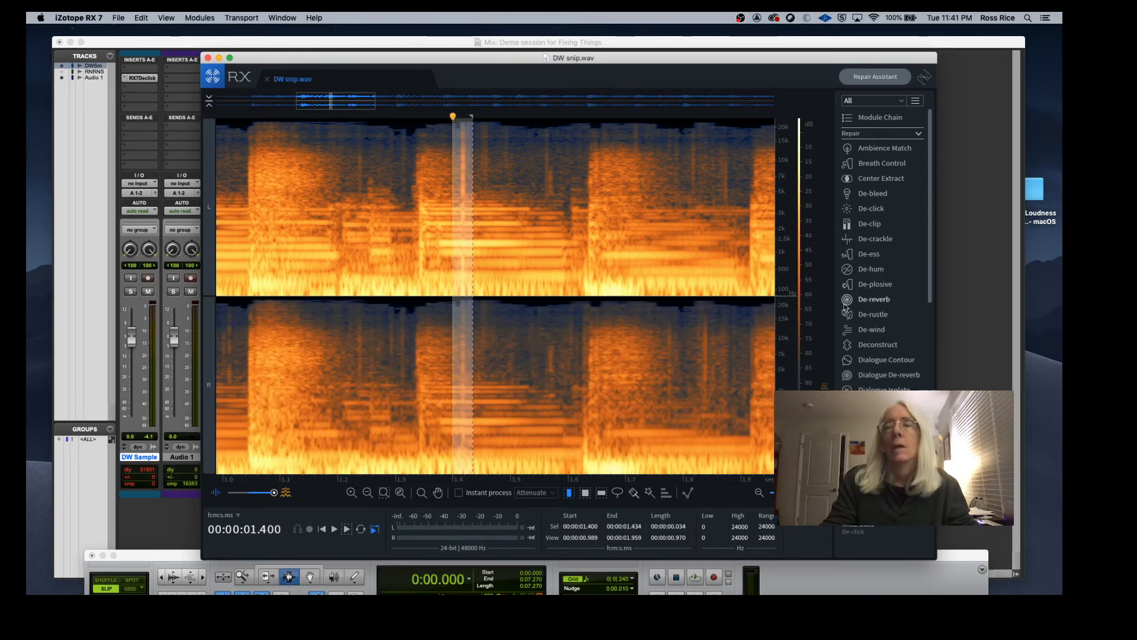
Step: Open the De-click module and render it on the selected click
left_click(881, 211)
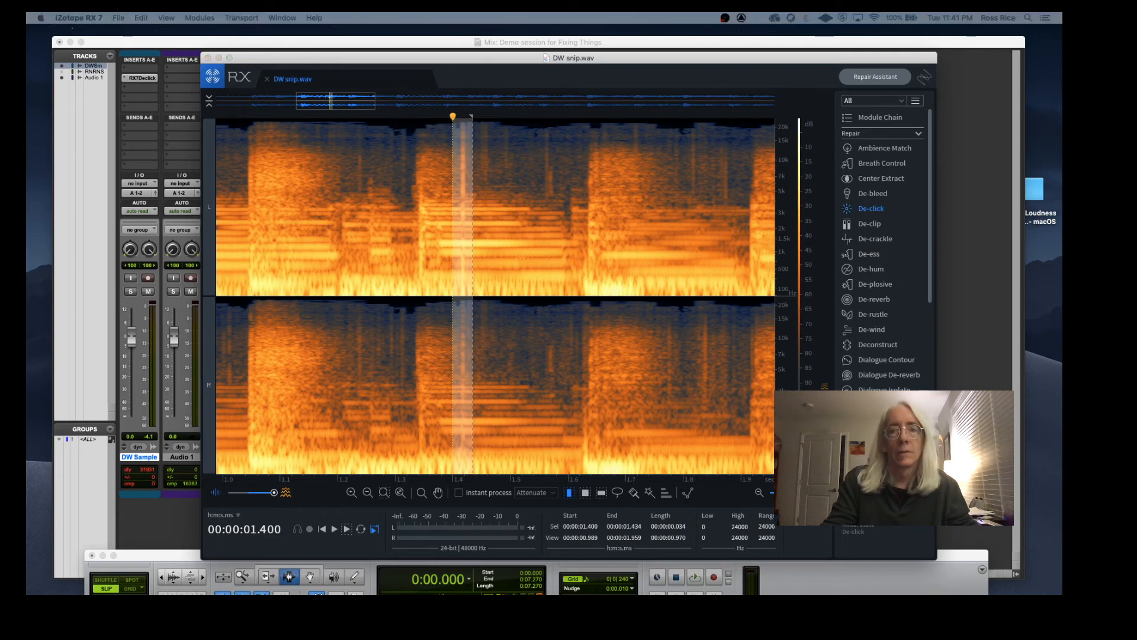
left_click_drag(776, 592, 755, 200)
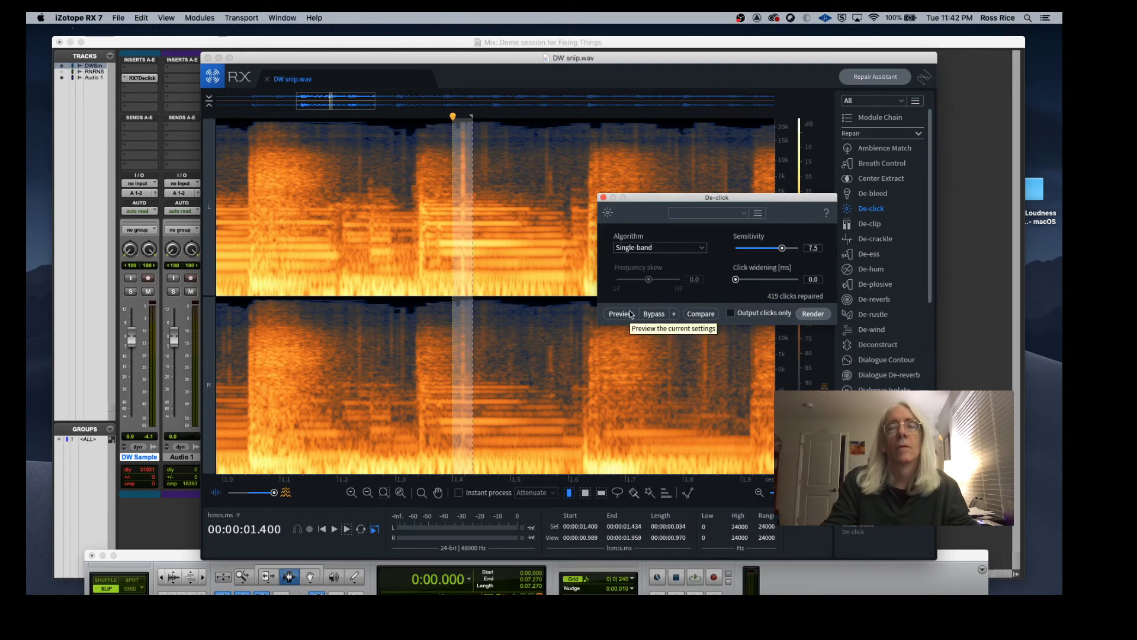
left_click(815, 314)
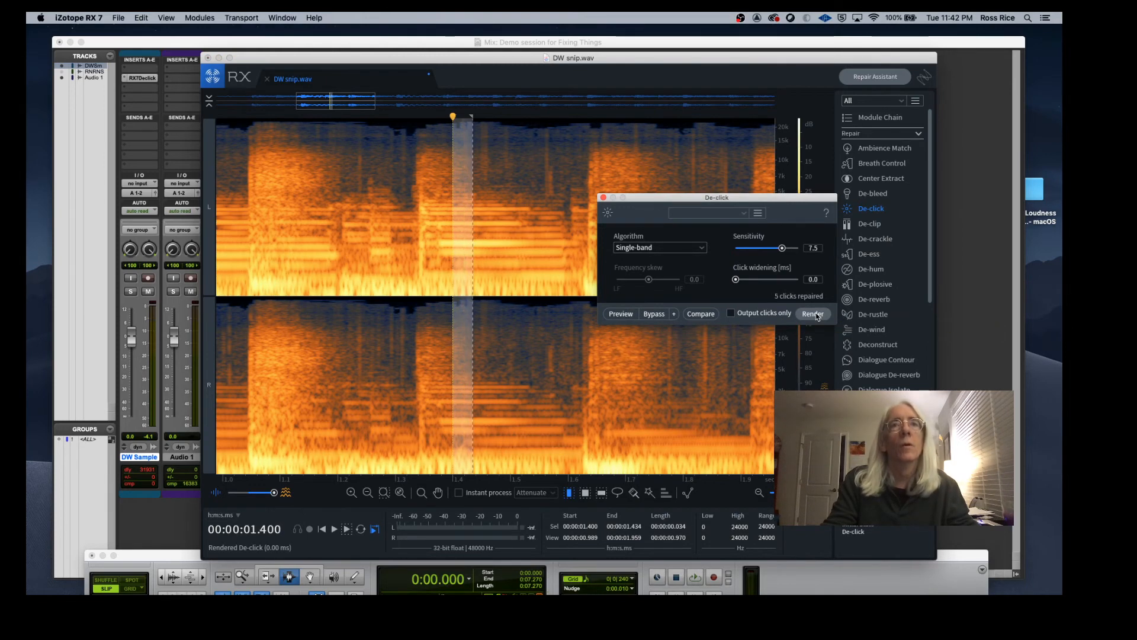
Step: Undo the De-click render on the selected click
left_click(430, 219)
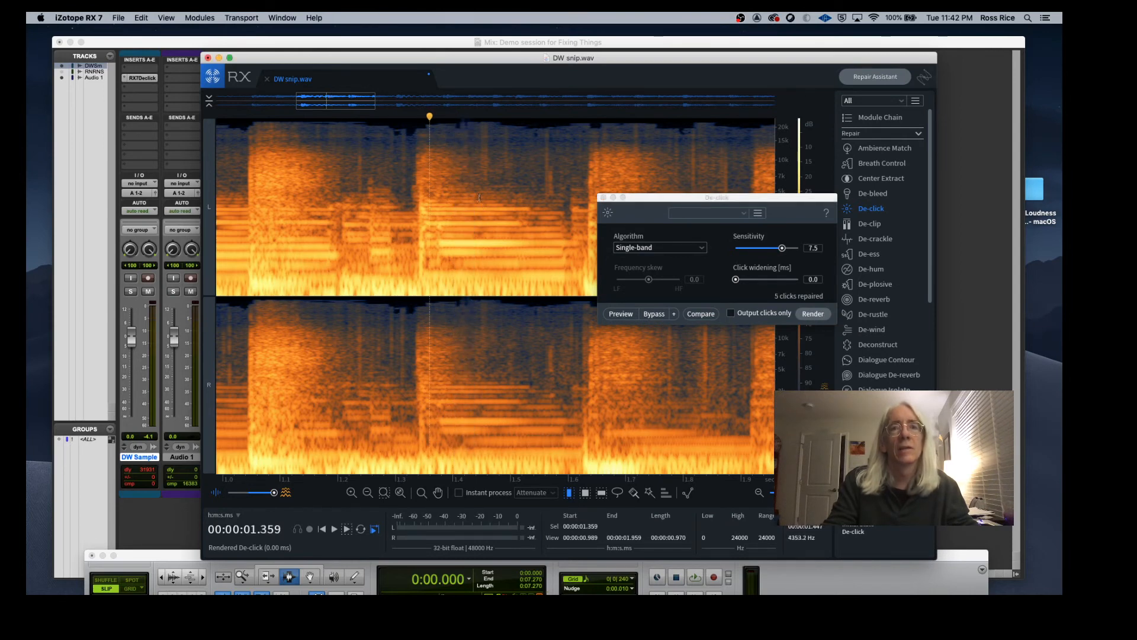
key("super+z")
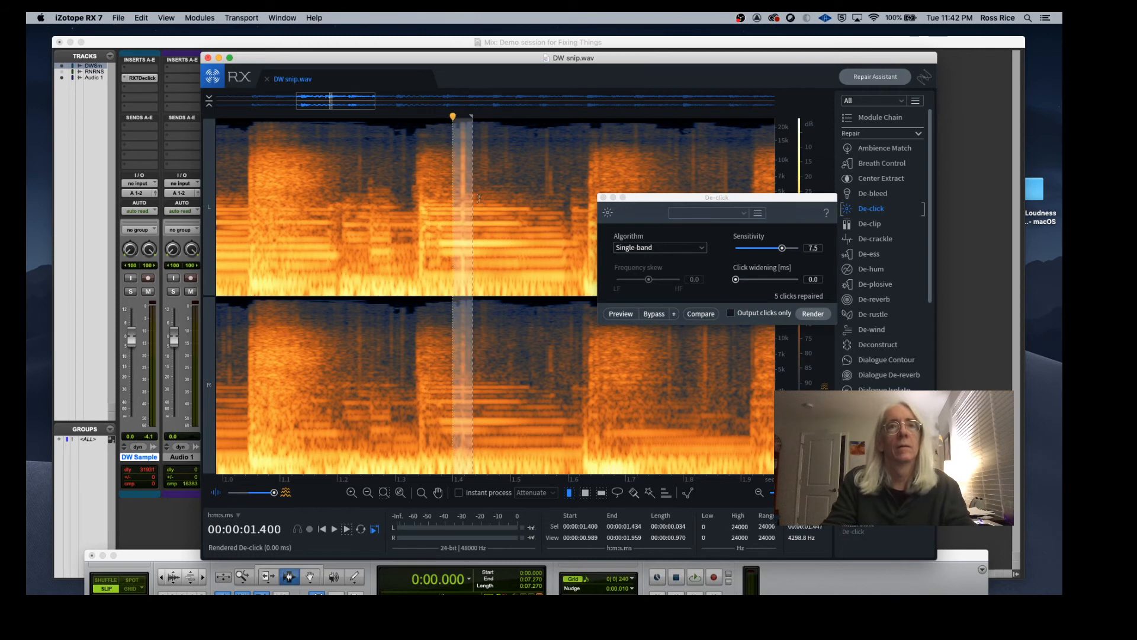
Step: Reselect a narrow time range around the click, render De-click on it again, and close the module
left_click(541, 224)
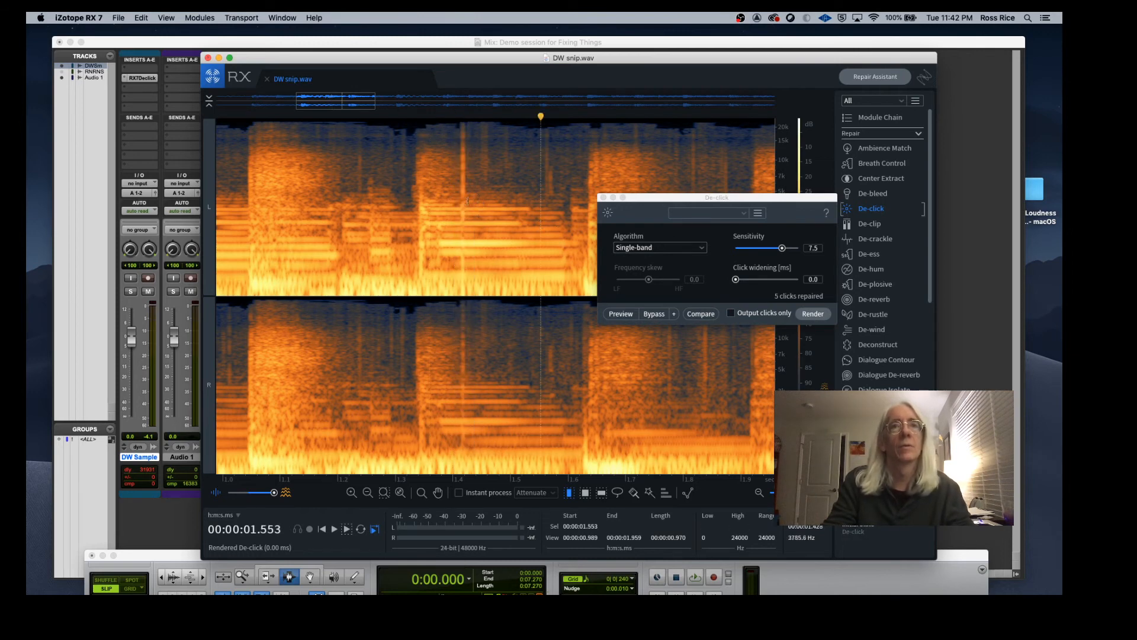
left_click_drag(457, 185, 469, 186)
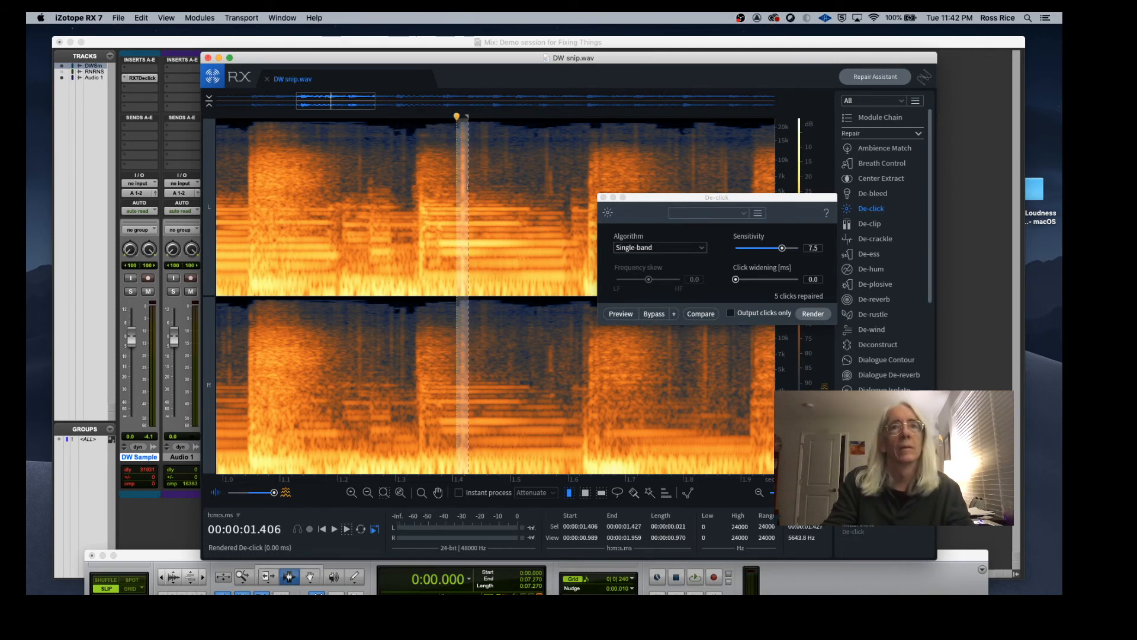
left_click(816, 315)
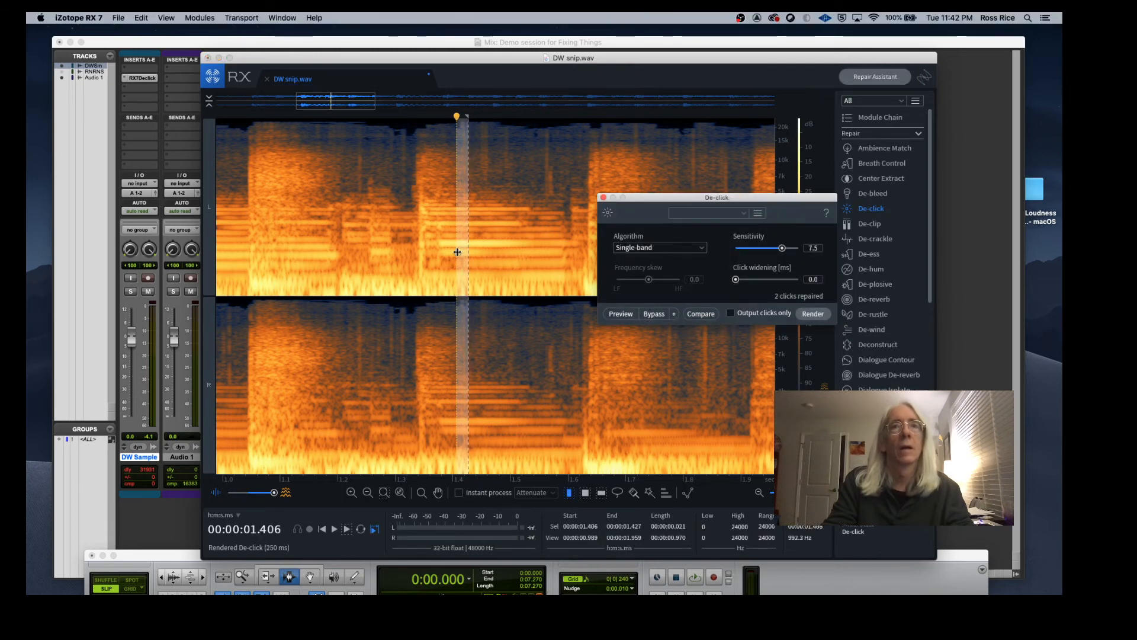
left_click(423, 256)
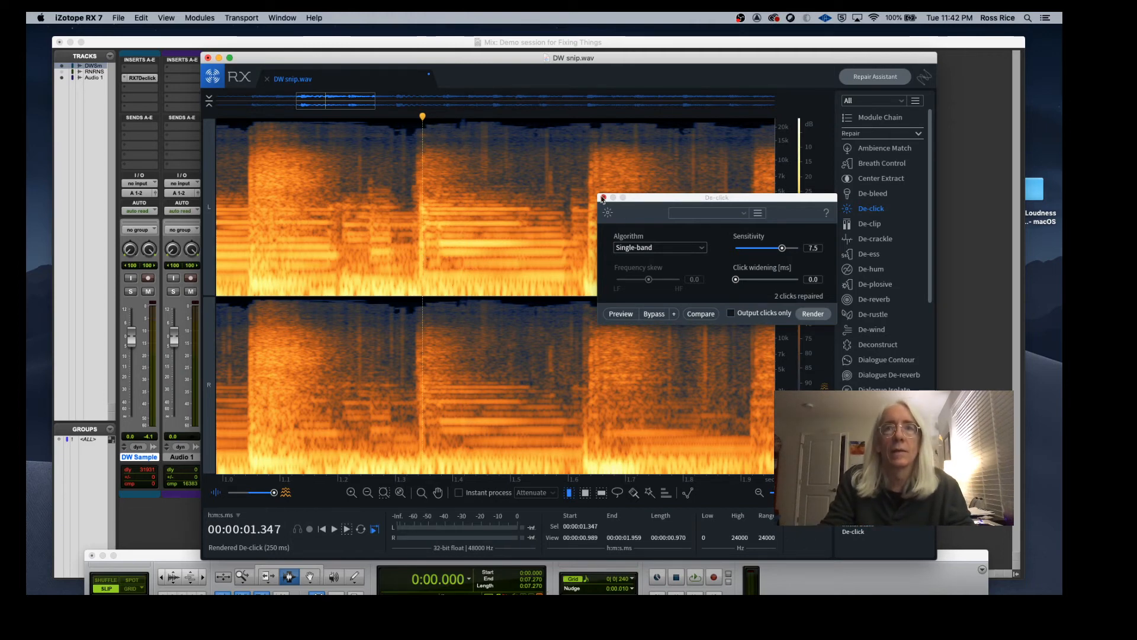
left_click(603, 197)
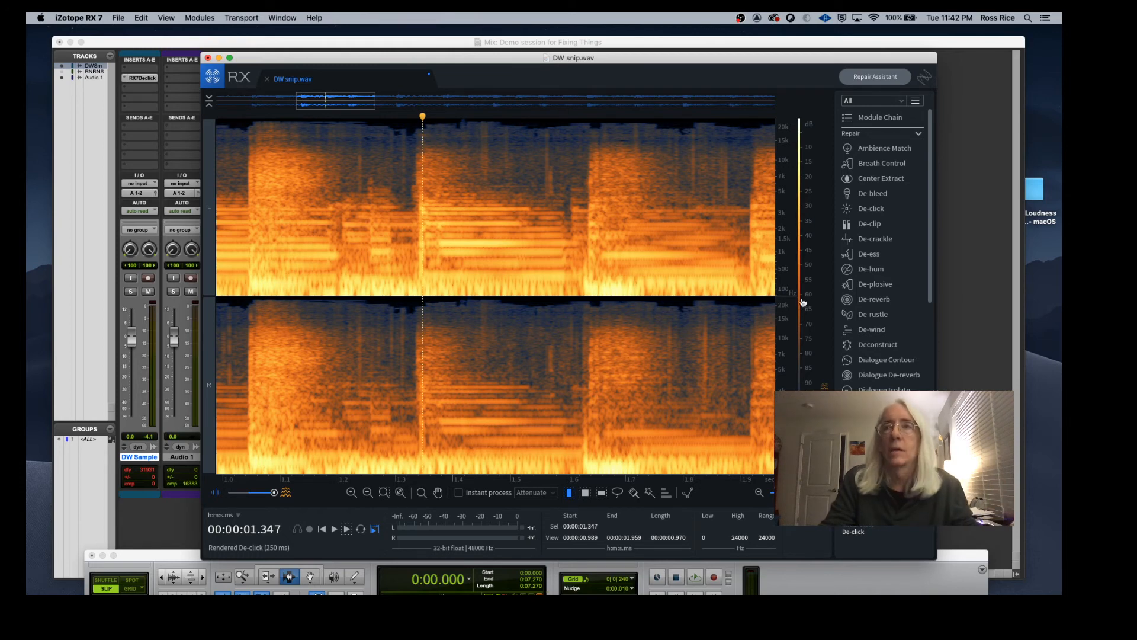
Step: Open the De-hum module, review its base frequency options, and close it without rendering
left_click(870, 269)
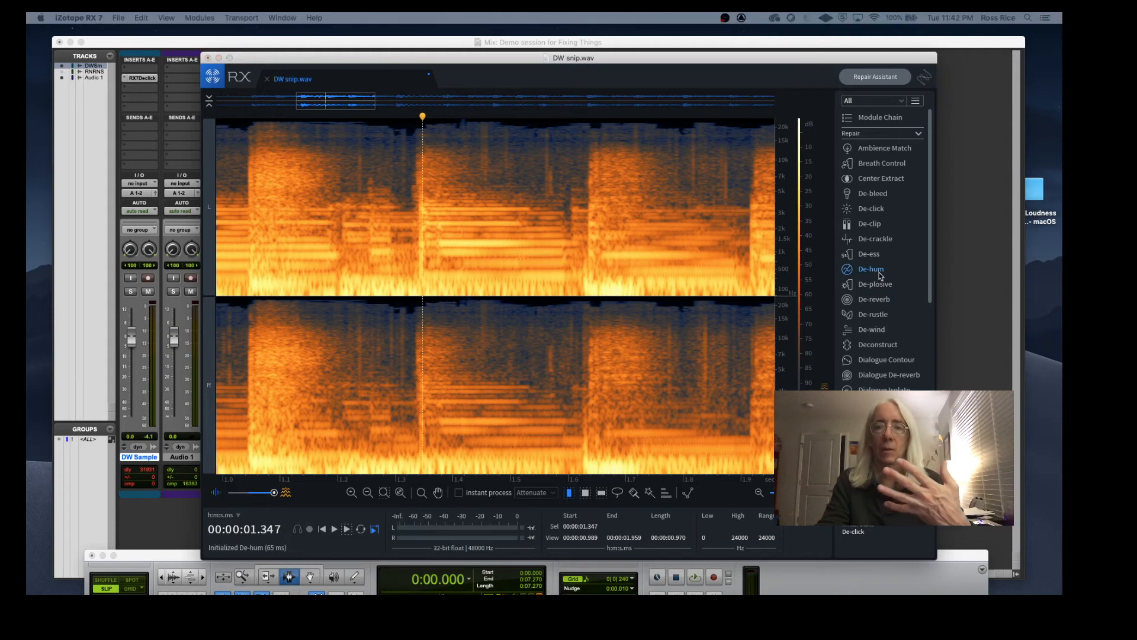
left_click_drag(723, 592, 701, 134)
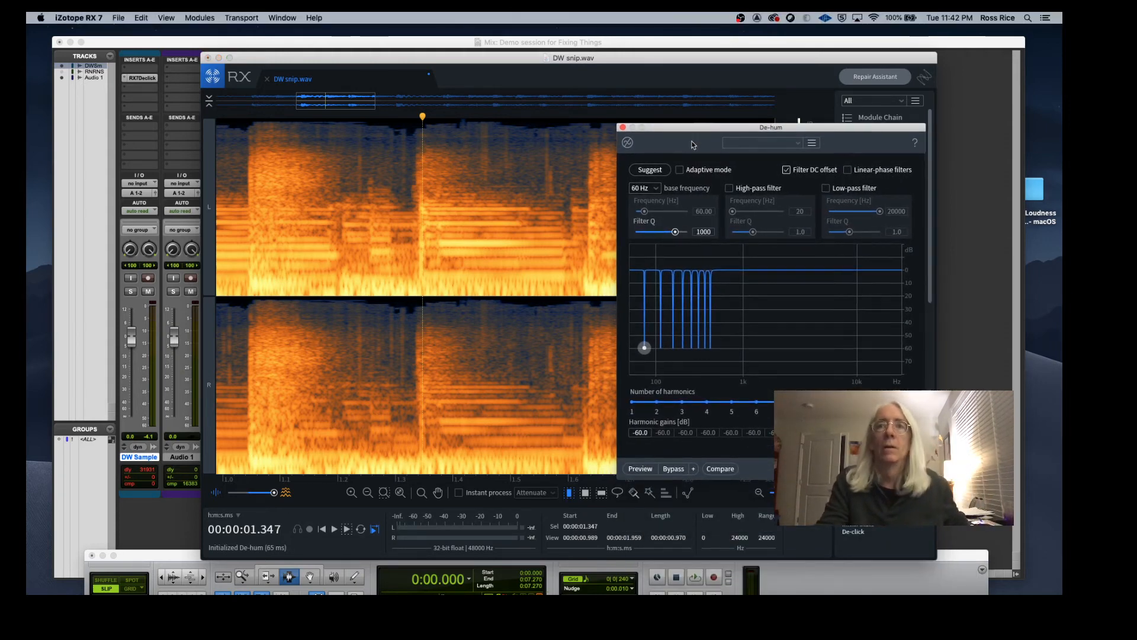
left_click(656, 189)
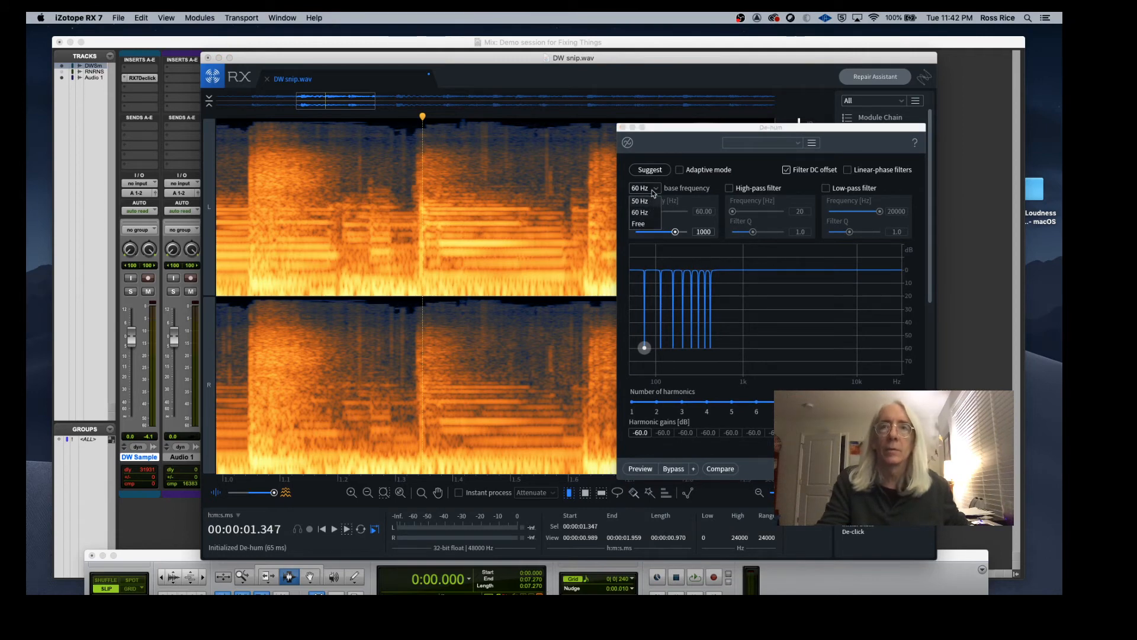
left_click(642, 191)
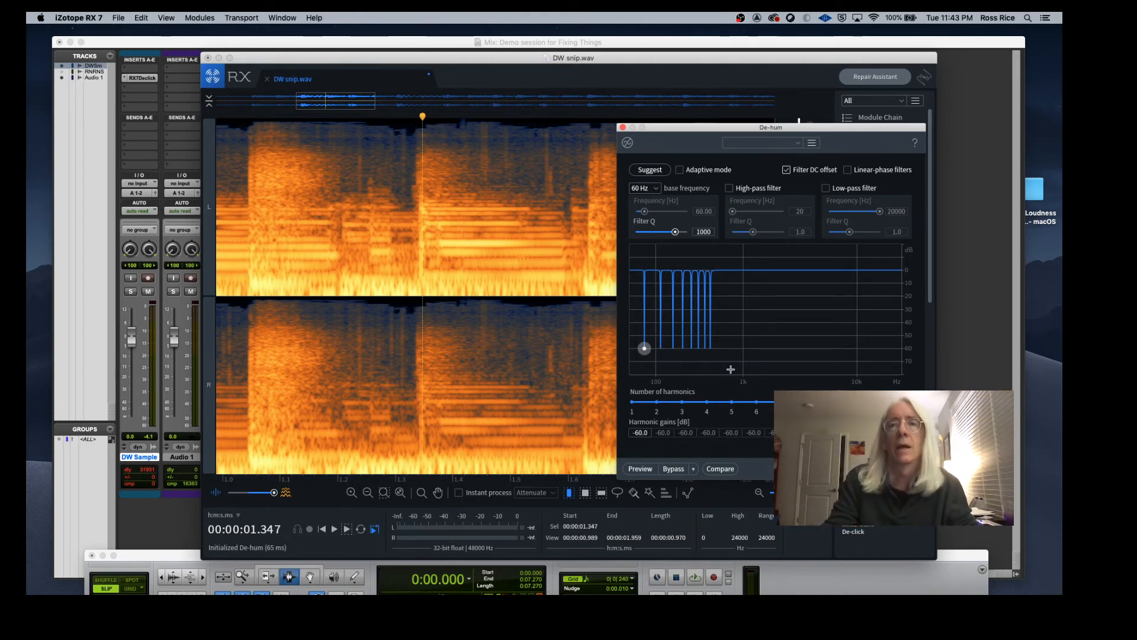
left_click(623, 128)
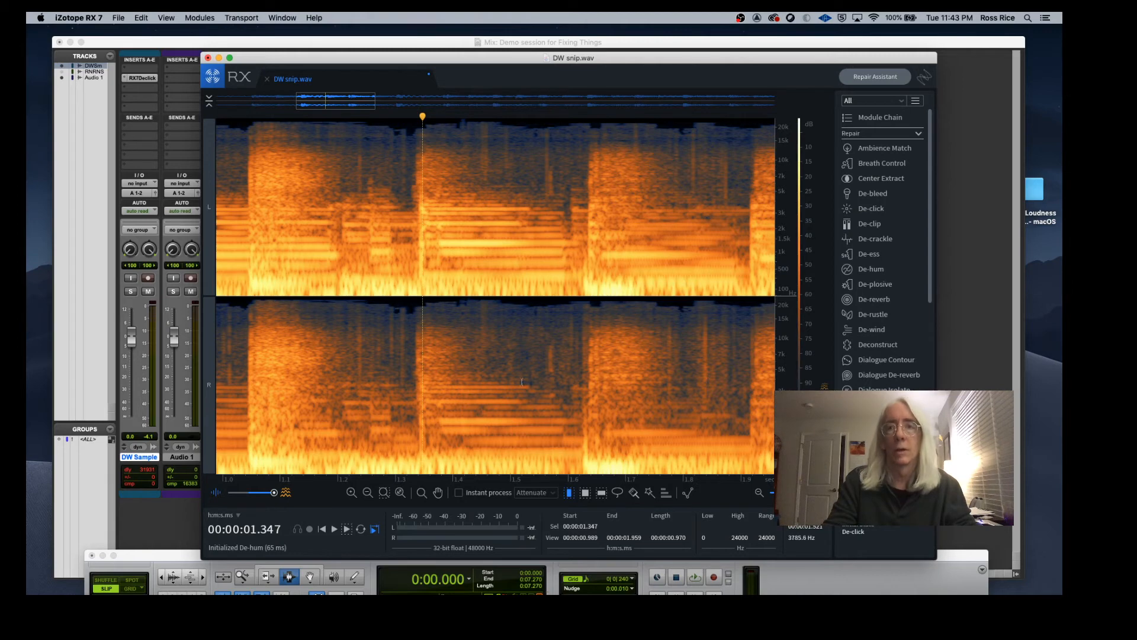
Step: Zoom out, select the quiet lead-in from the start to about 0.427 s, zoom into it and audition it
left_click(456, 366)
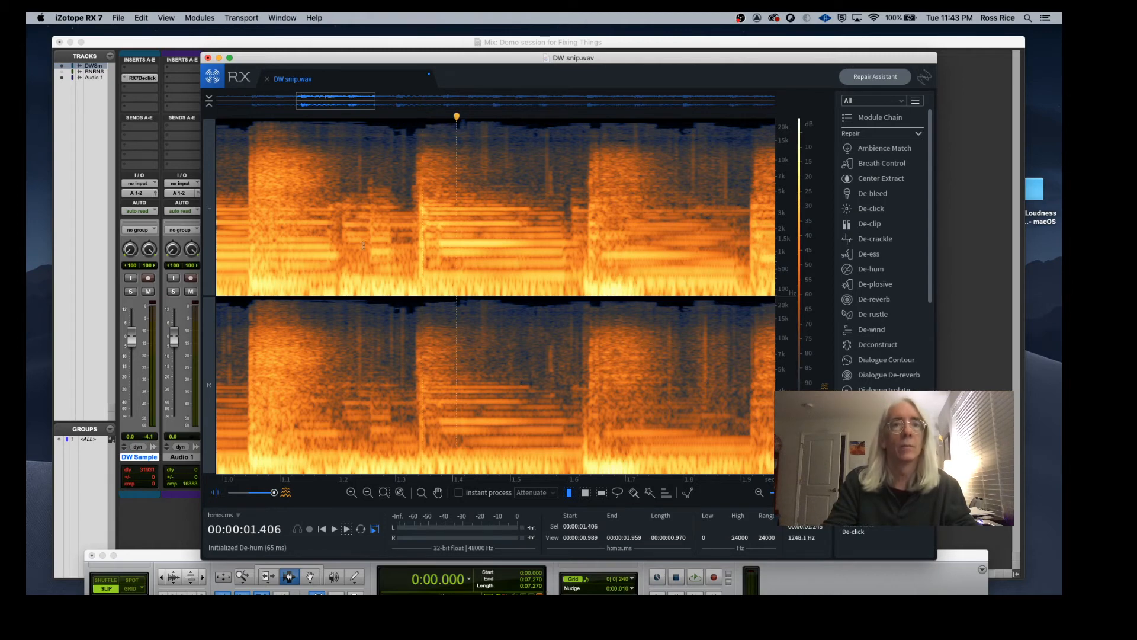
left_click(759, 493)
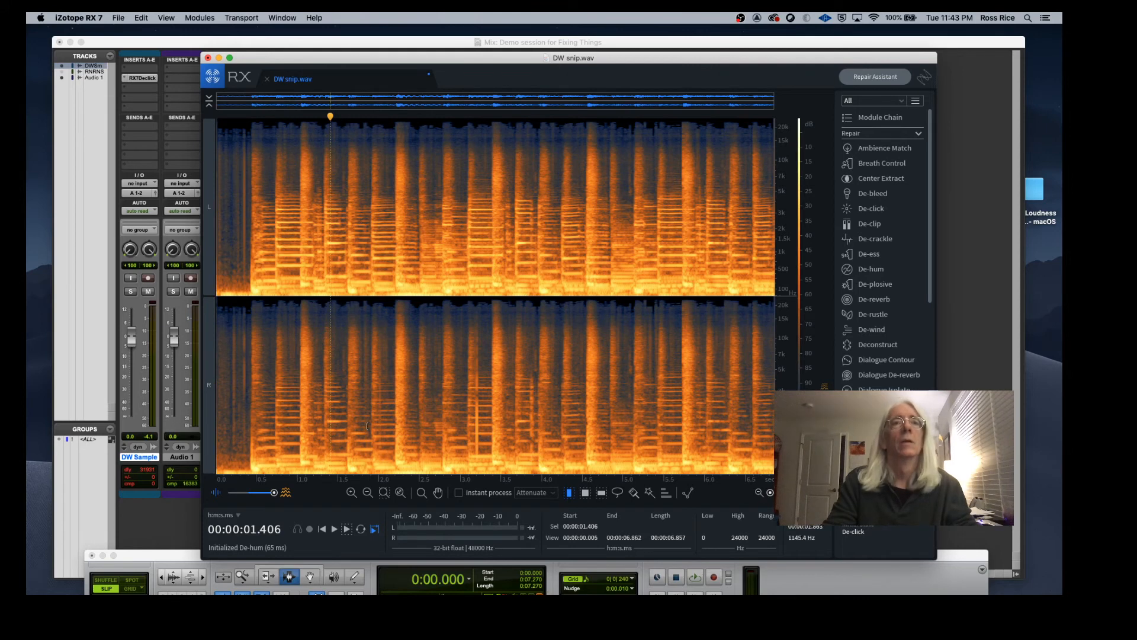
scroll(366, 425, "up", 1)
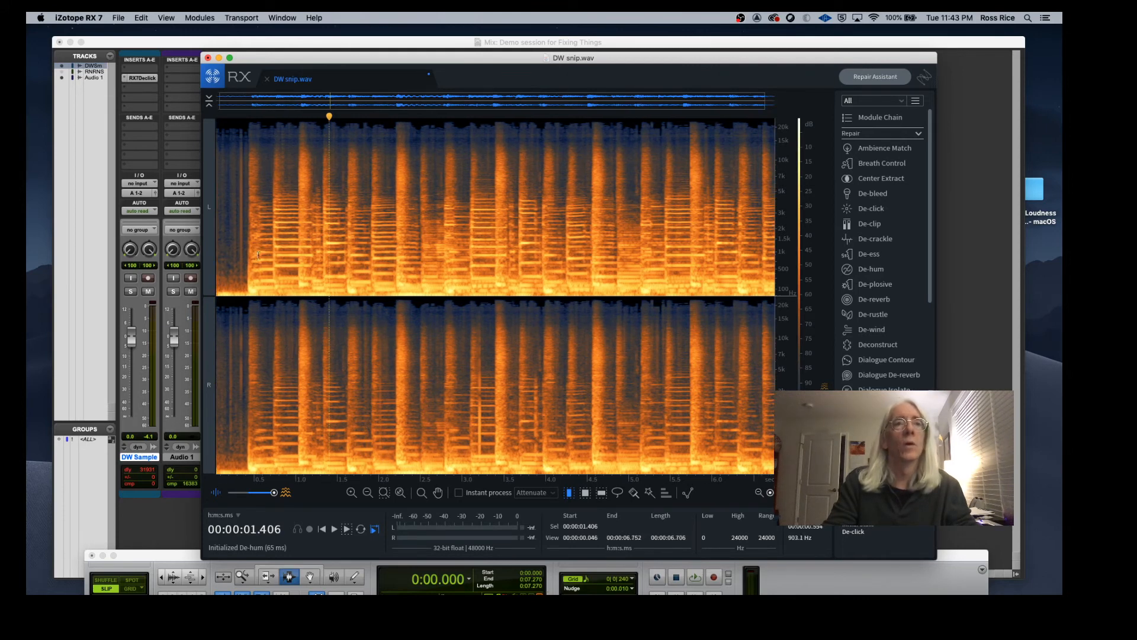
left_click_drag(247, 234, 176, 234)
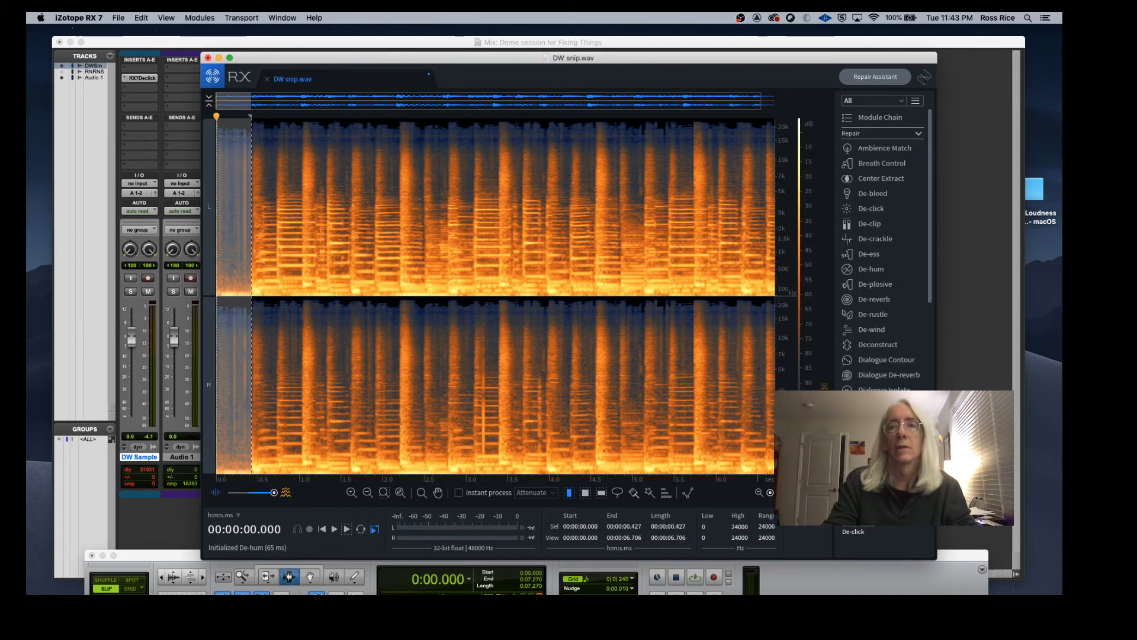
left_click_drag(770, 492, 786, 492)
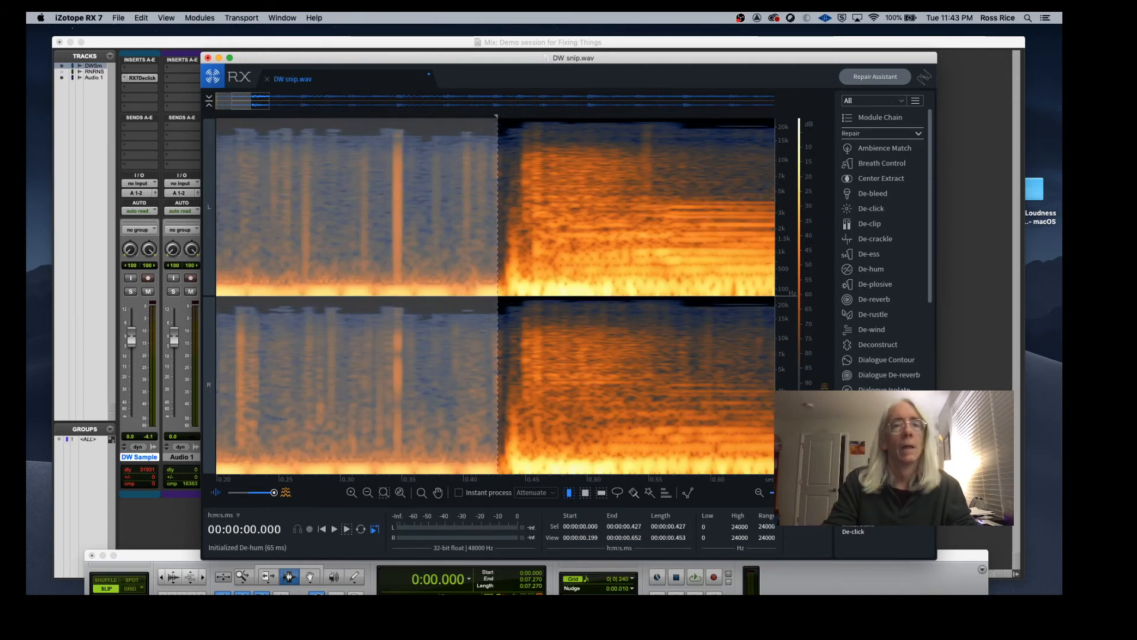
key("space")
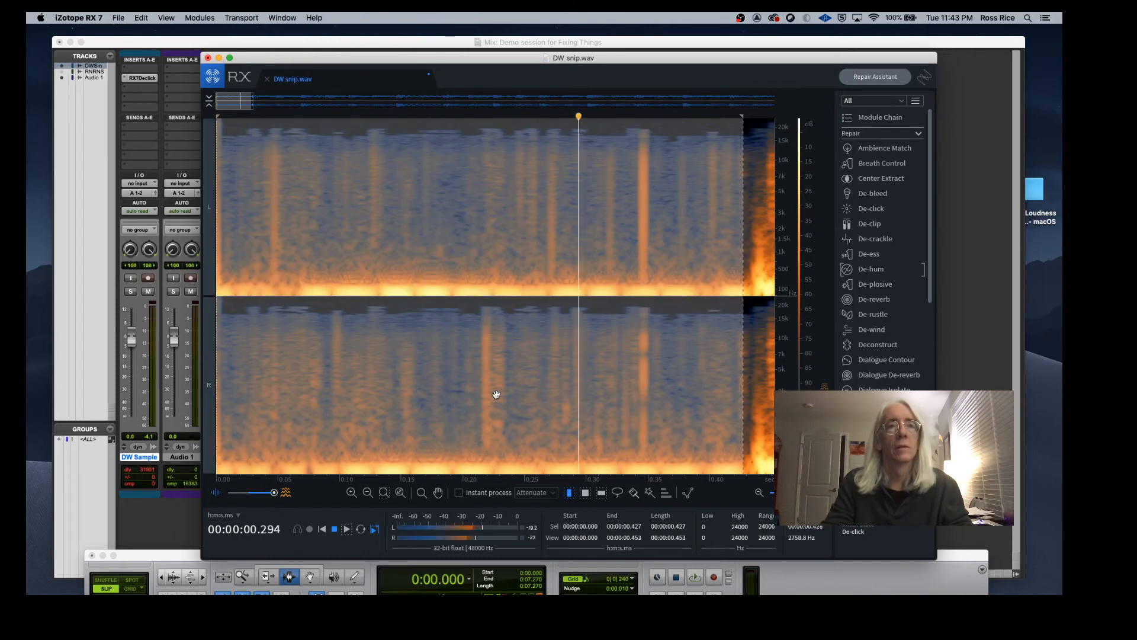
key("space")
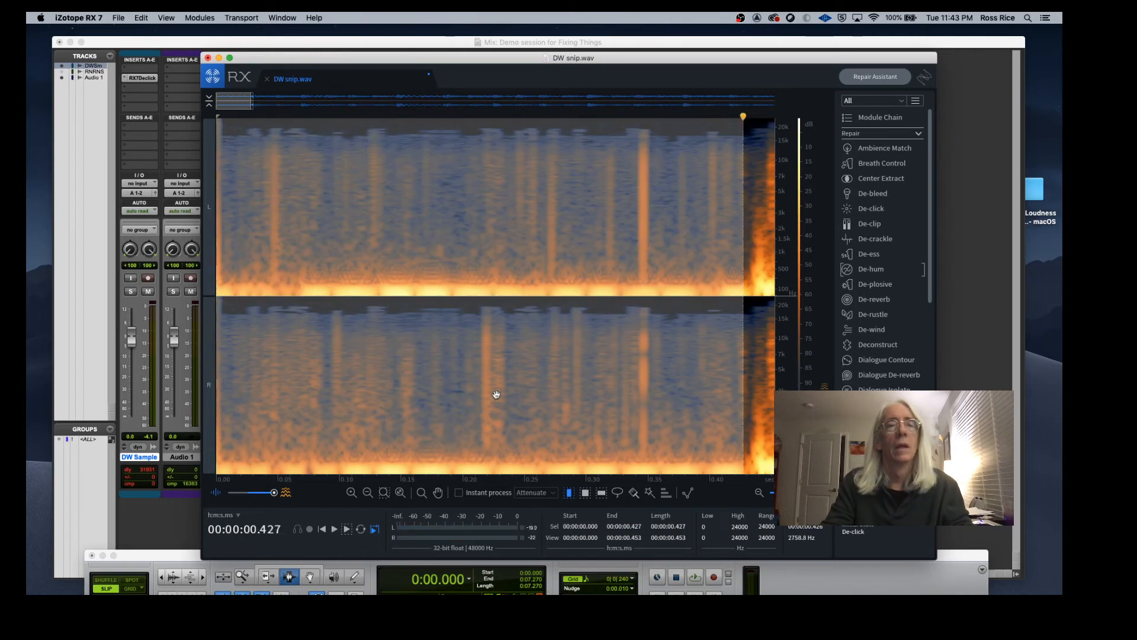
key("space")
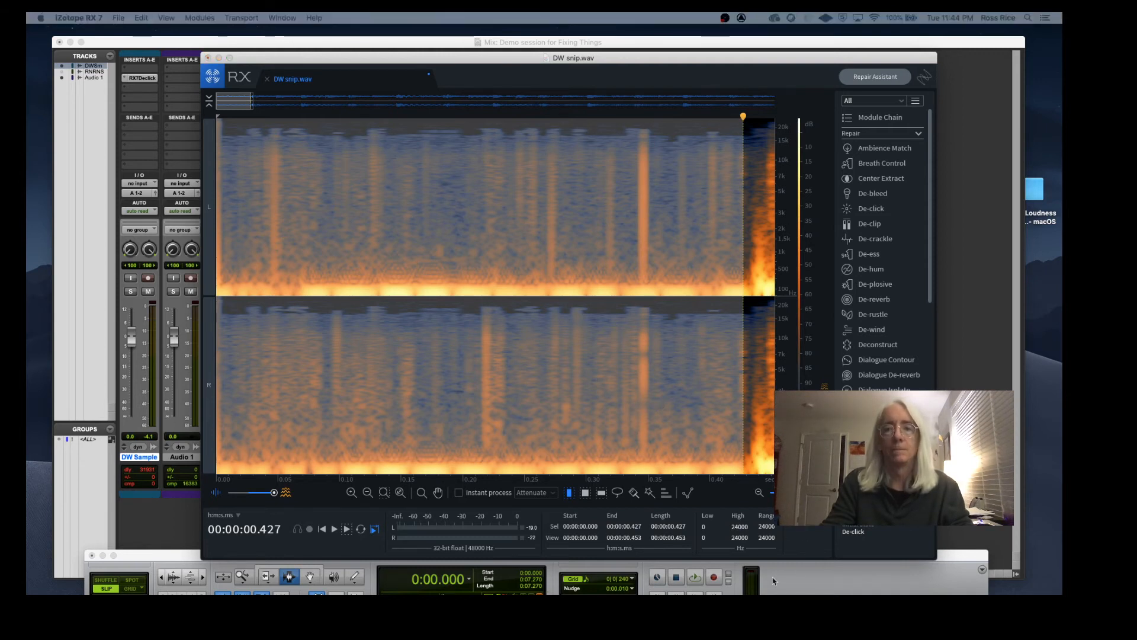
Step: Open Spectral De-noise and learn a noise profile from the selected lead-in
left_click_drag(772, 593, 779, 115)
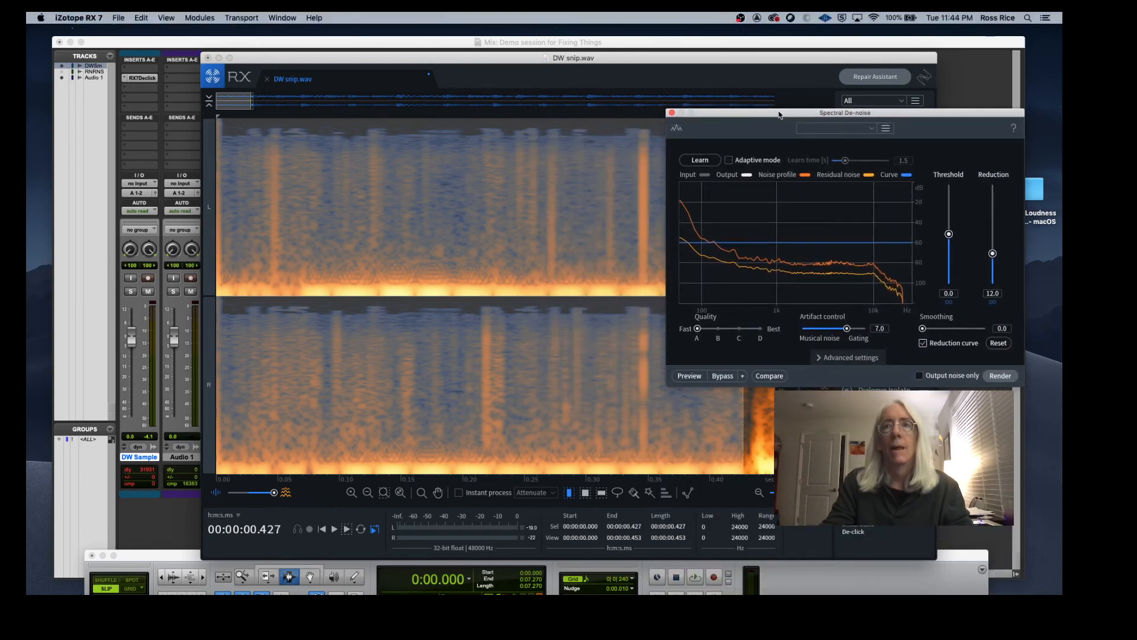
left_click(699, 160)
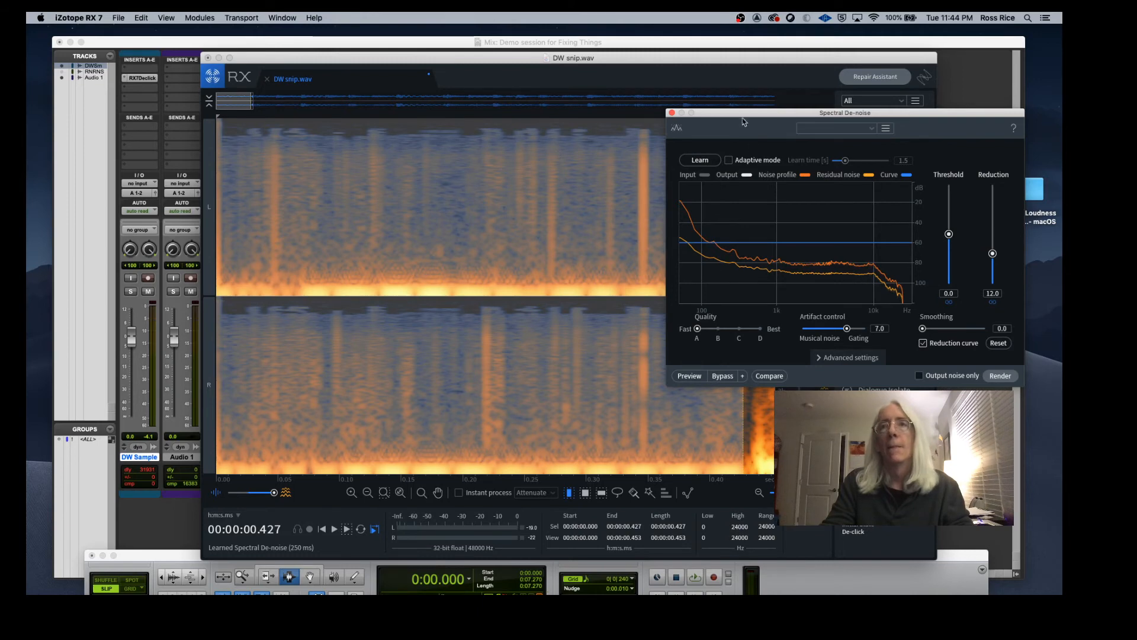
Step: Select the whole file and render Spectral De-noise with the learned profile at 12 dB reduction
left_click_drag(743, 118, 209, 75)
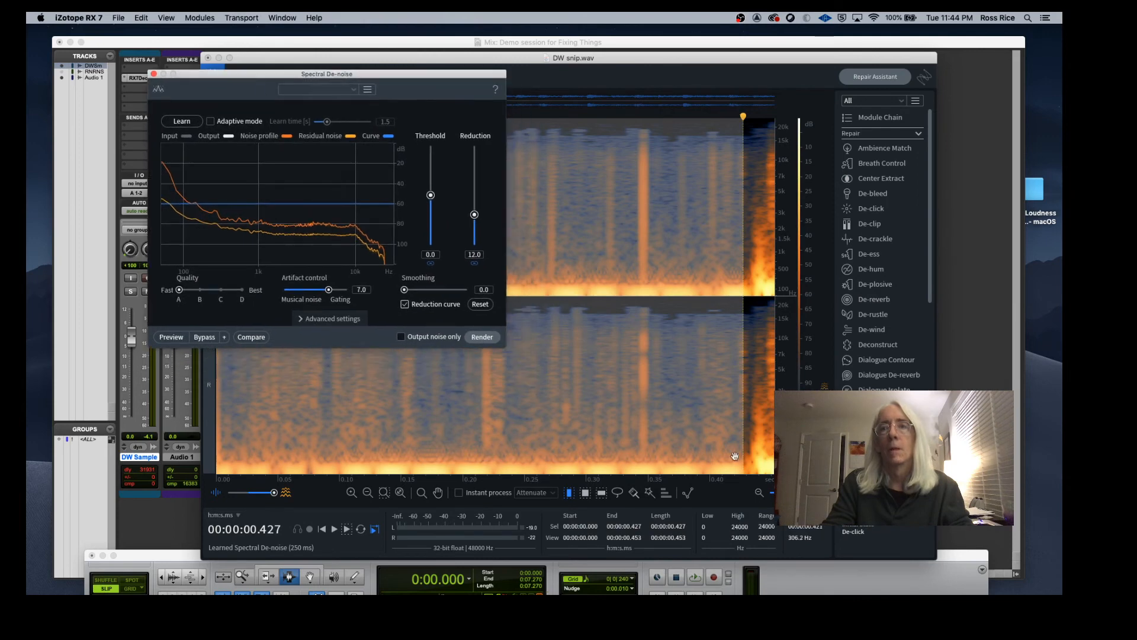
left_click(770, 492)
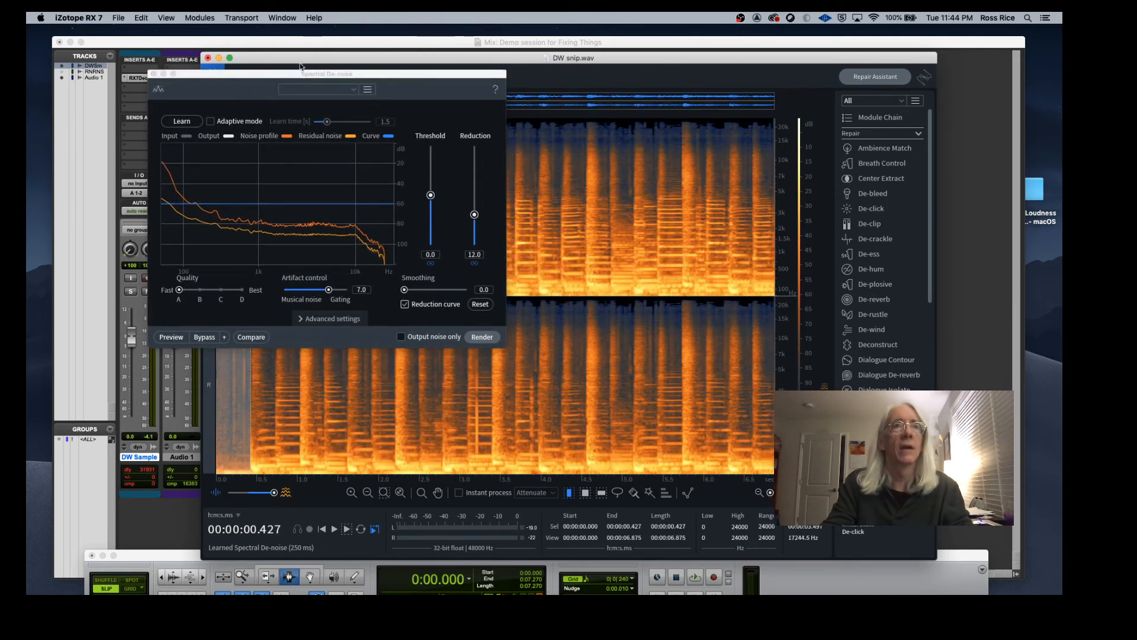
left_click_drag(283, 78, 923, 116)
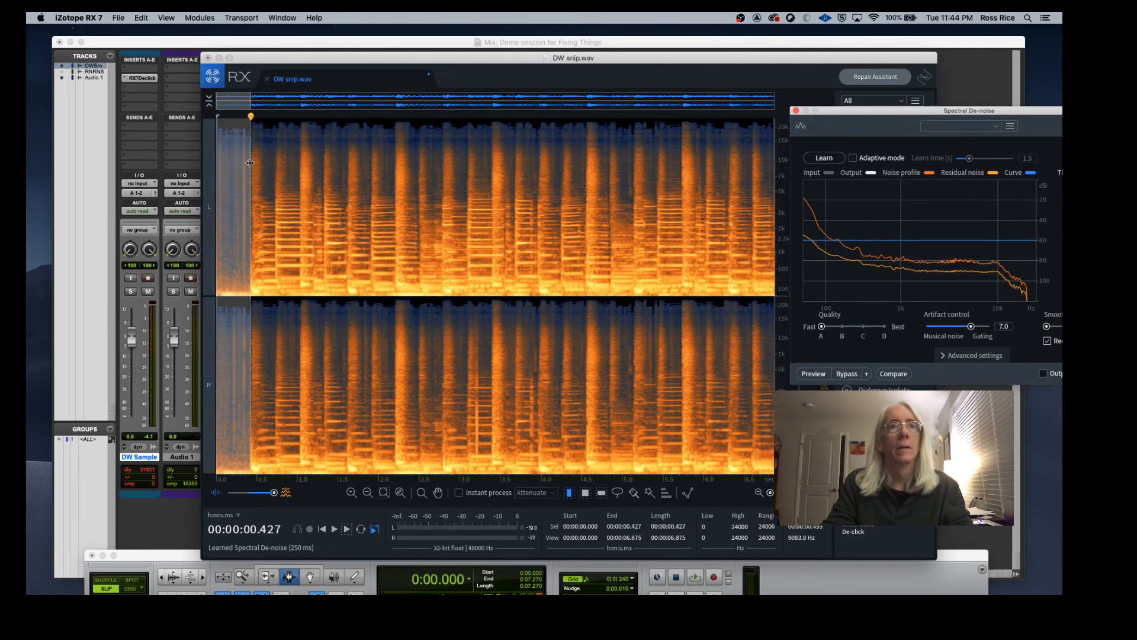
left_click_drag(250, 163, 784, 284)
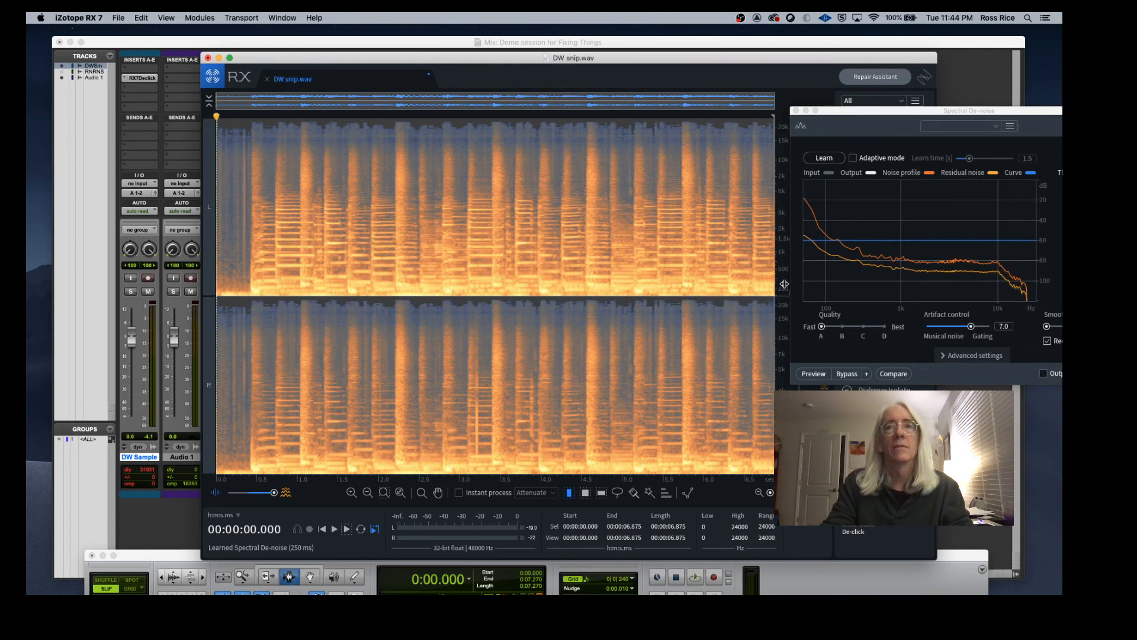
left_click_drag(904, 117, 626, 103)
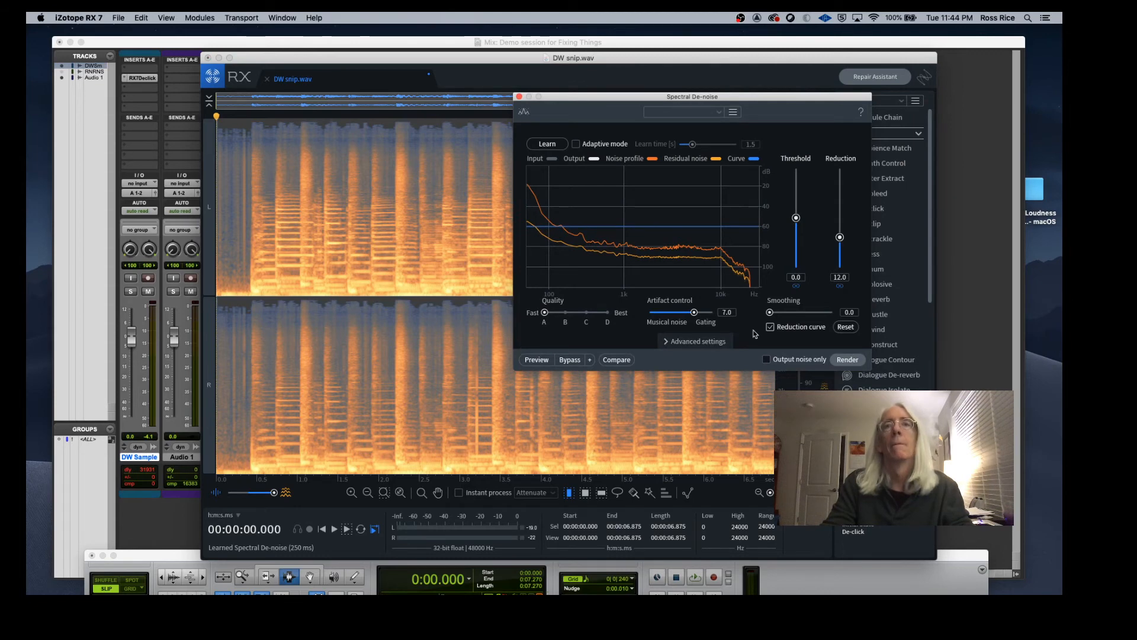
left_click(848, 360)
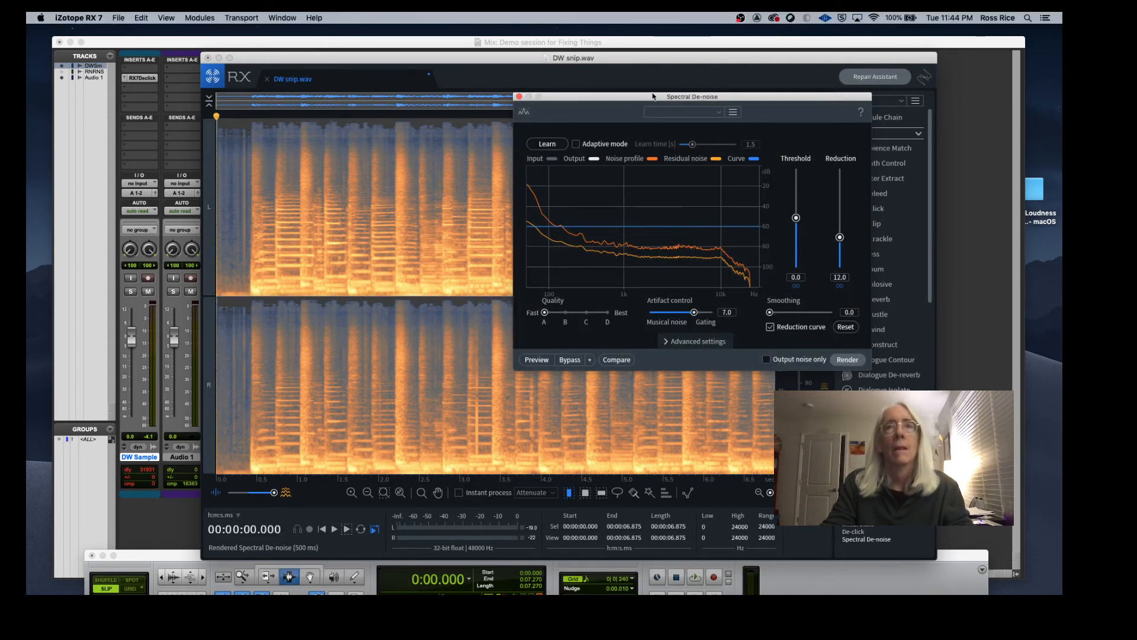
Step: Play back the de-noised audio from a couple of positions in the file
left_click_drag(638, 96, 816, 143)
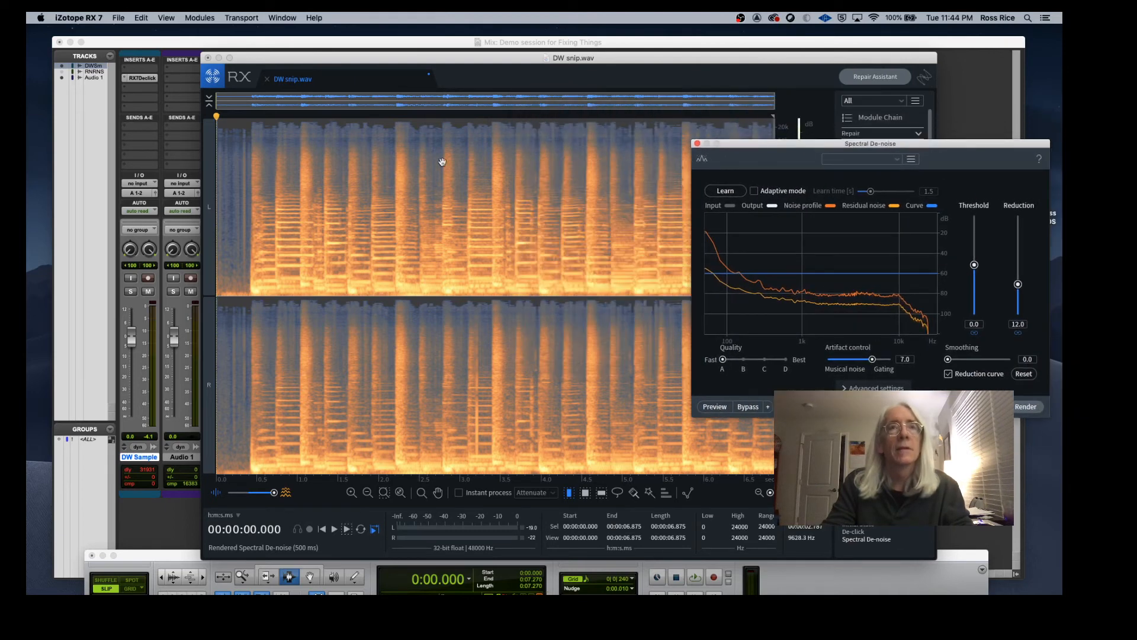
left_click(430, 166)
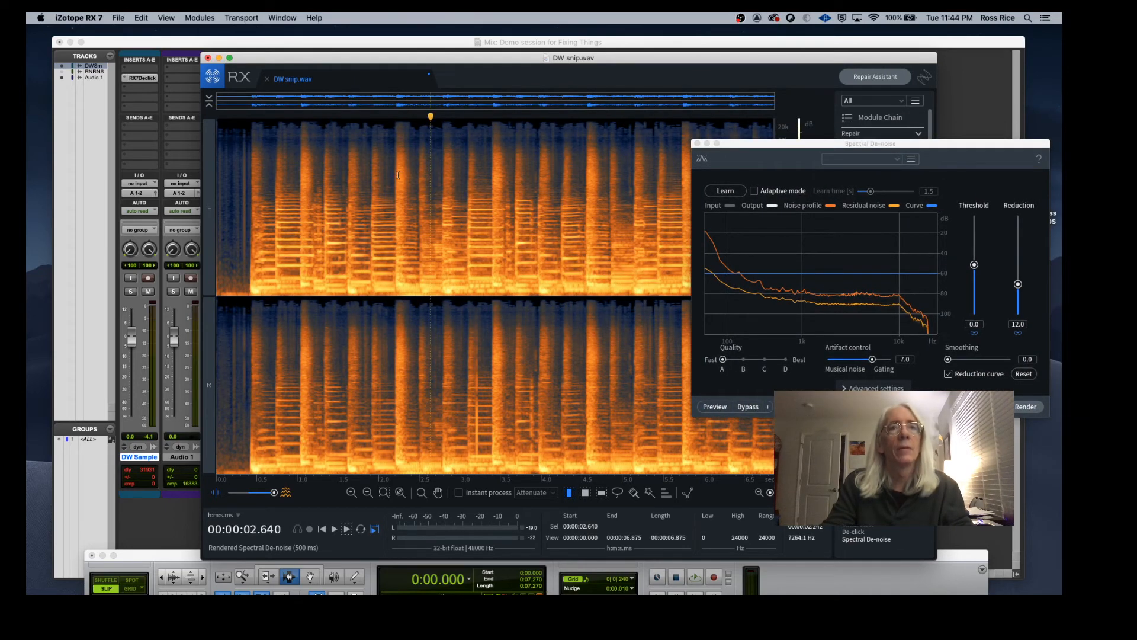
key("space")
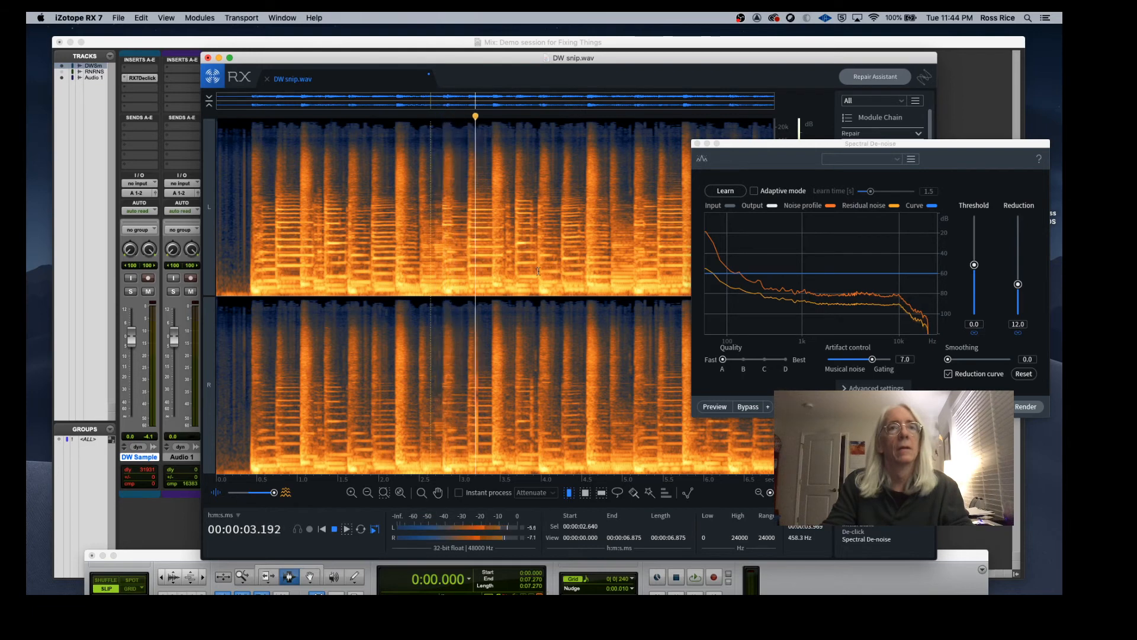
key("space")
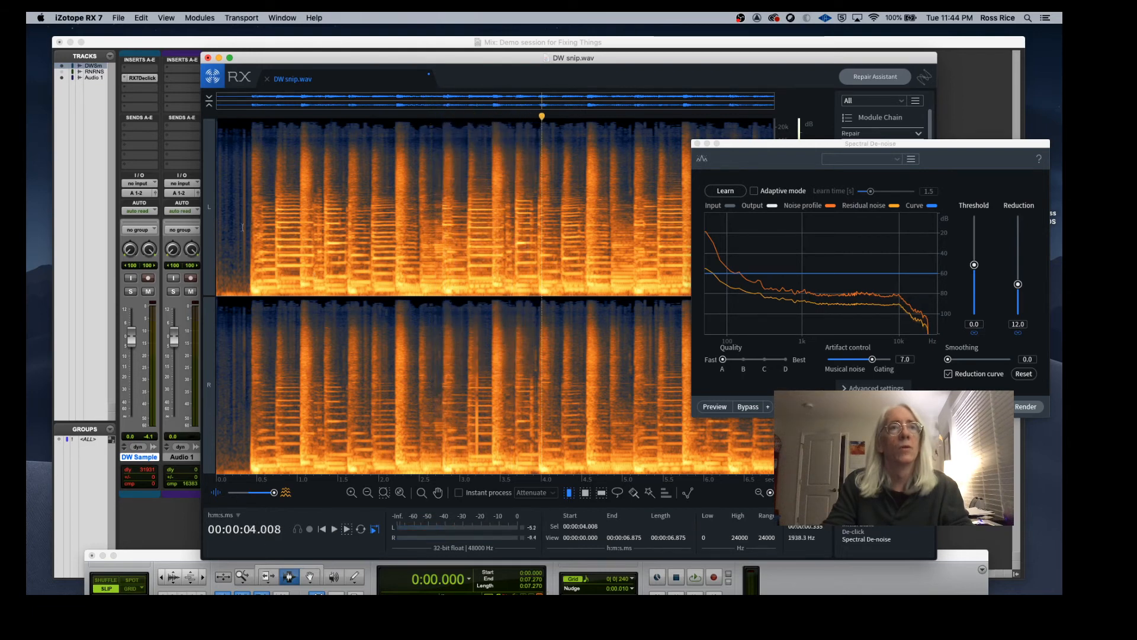
left_click(229, 213)
key("space")
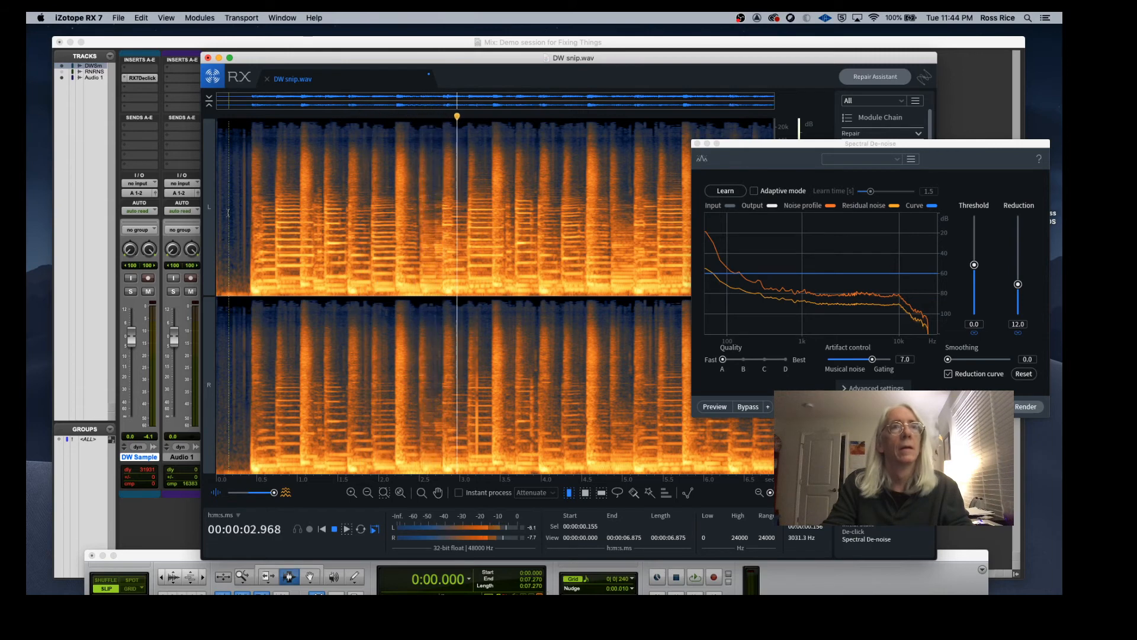
key("space")
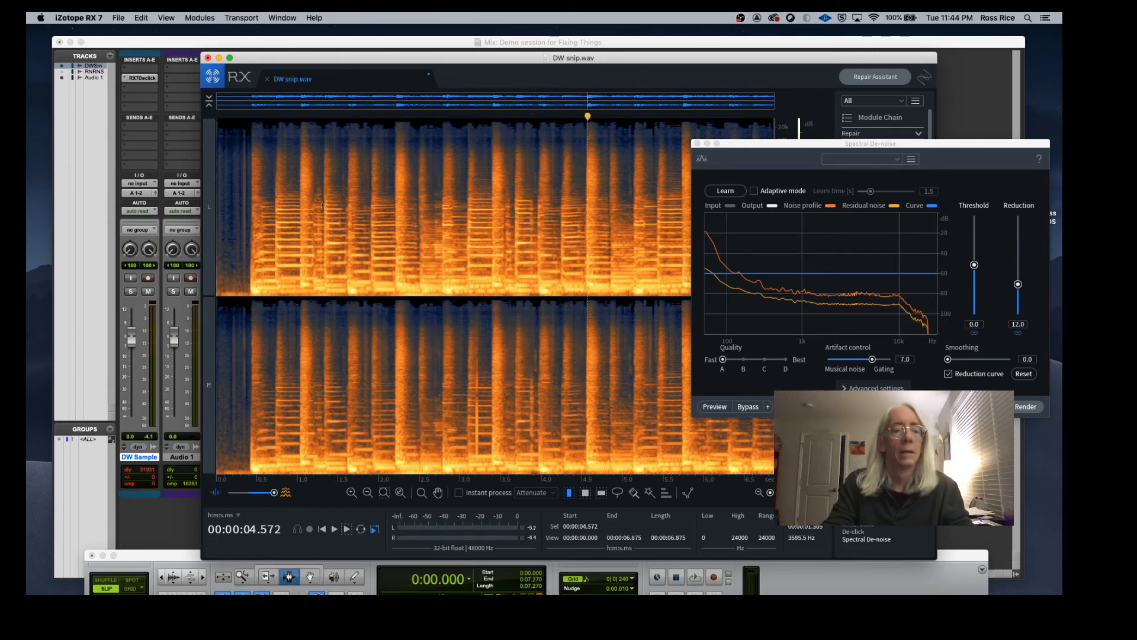
Step: Undo the Spectral De-noise render and play back the original audio to compare
key("super+z")
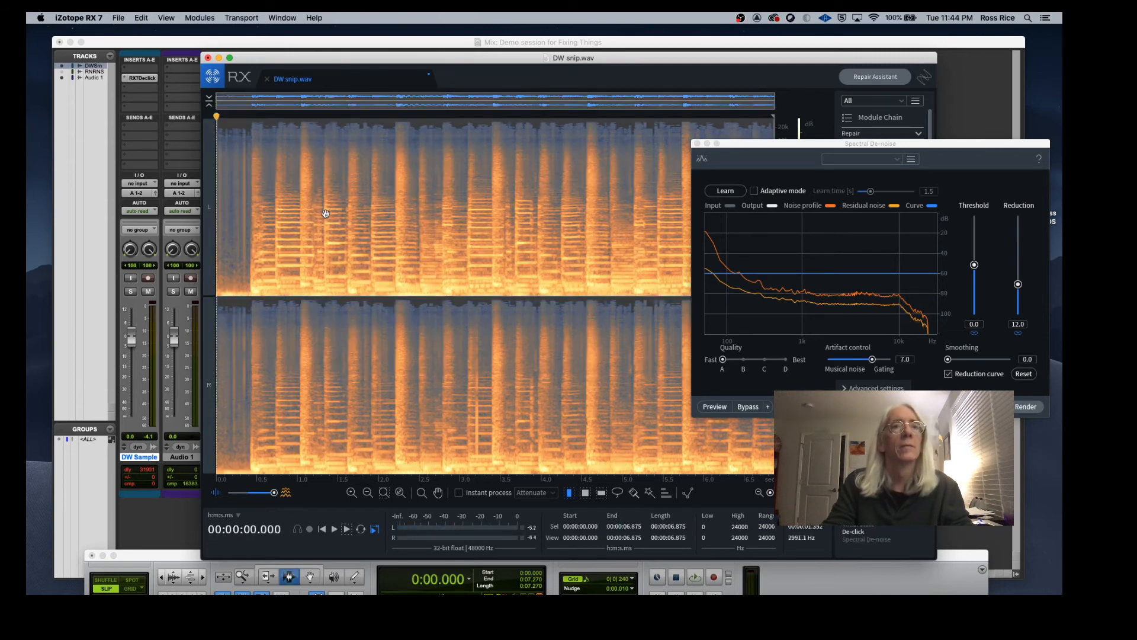
left_click(229, 174)
key("space")
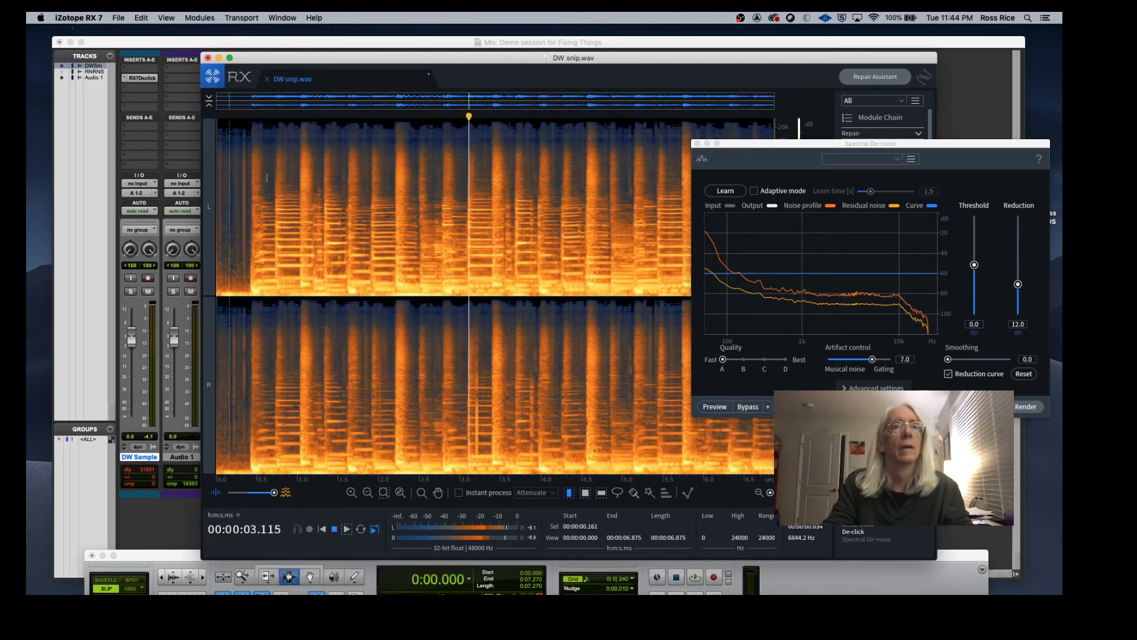
key("space")
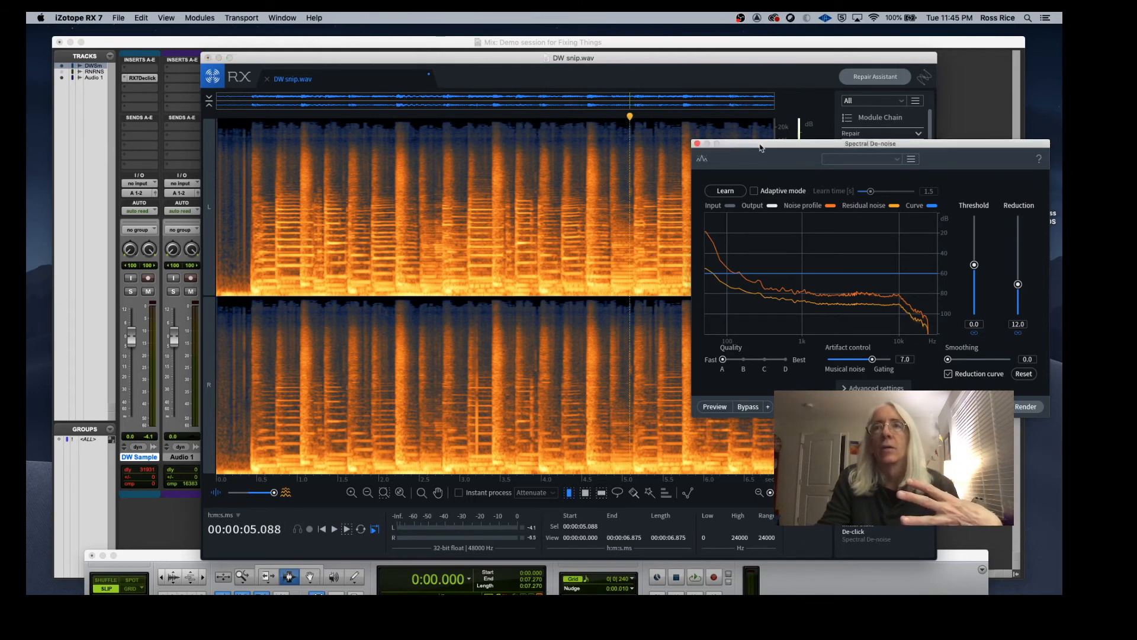
Step: Select a frequency band of about 430 Hz to 1.2 kHz across the whole file, then clear the selection
left_click_drag(710, 143, 771, 363)
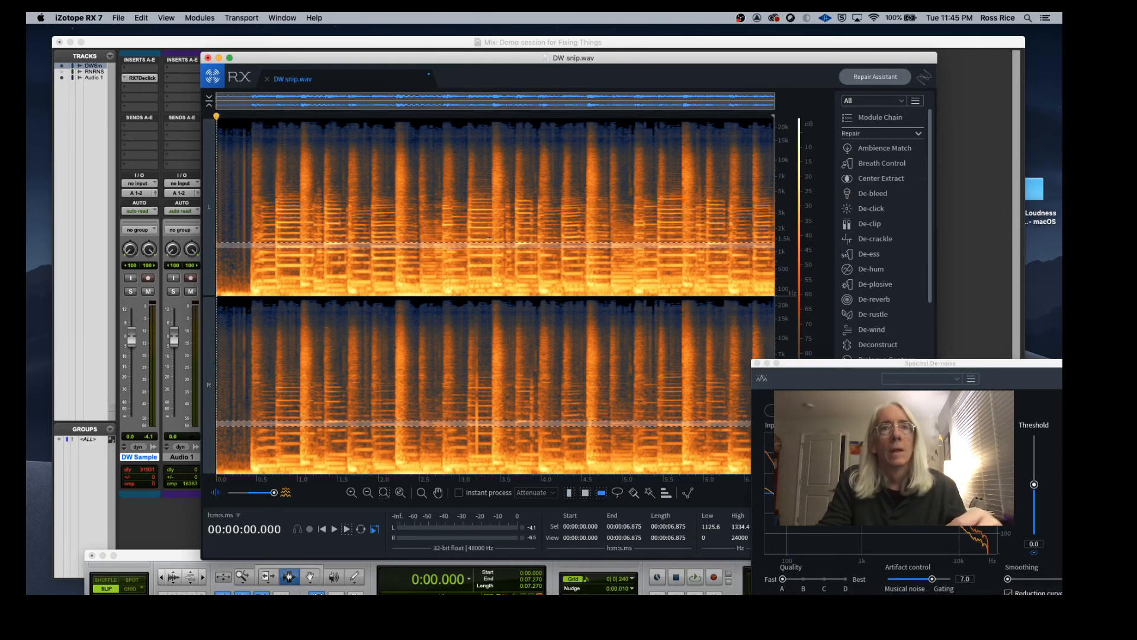
mouse_move(487, 248)
left_mouse_down()
mouse_move(487, 279)
mouse_move(486, 246)
left_mouse_up()
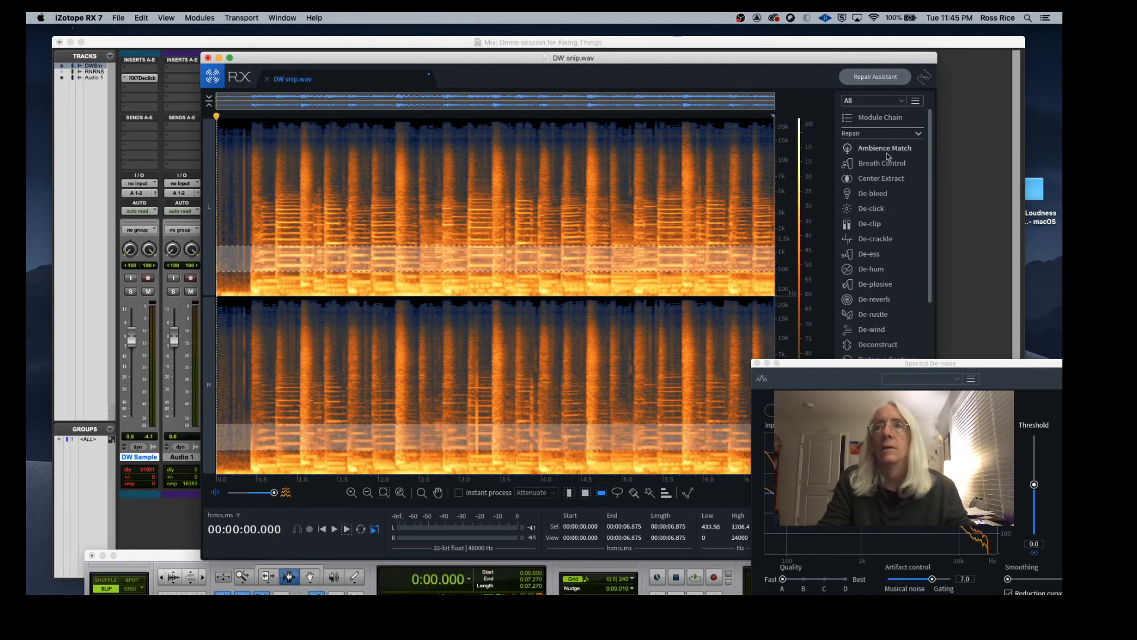
left_click(564, 213)
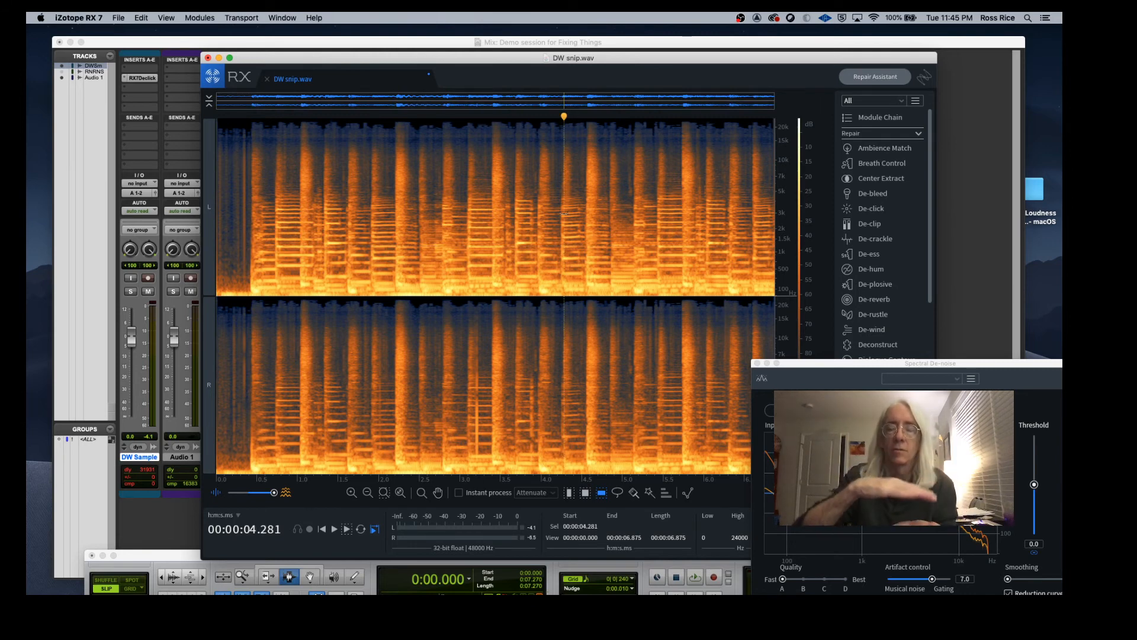
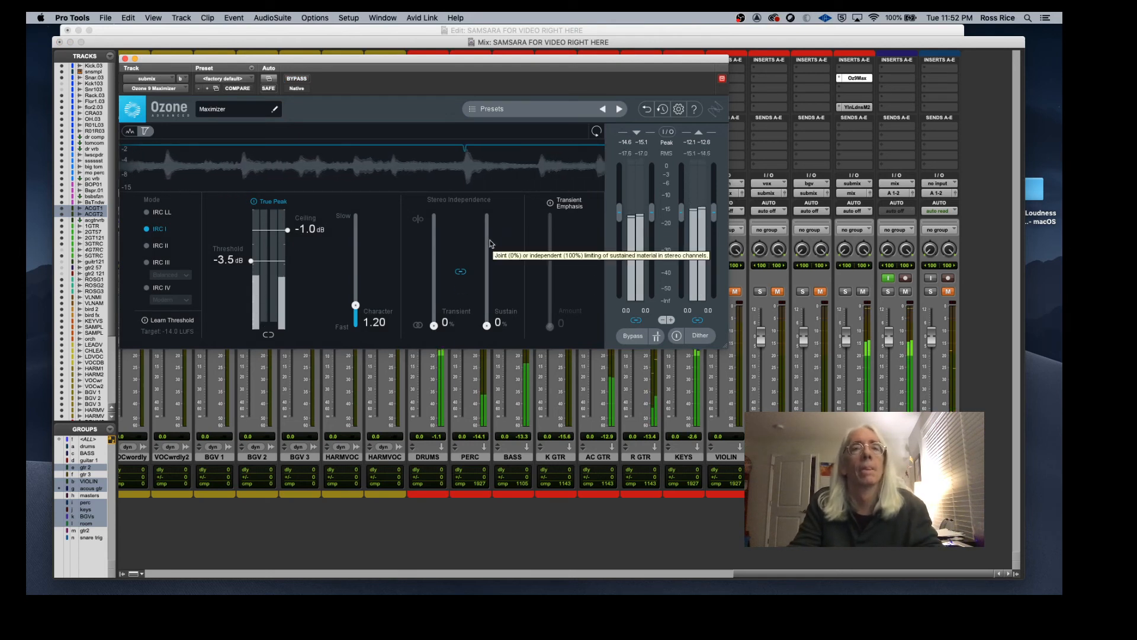
Step: Stop playback and set the Ozone Maximizer threshold to -1.2 dB
key("space")
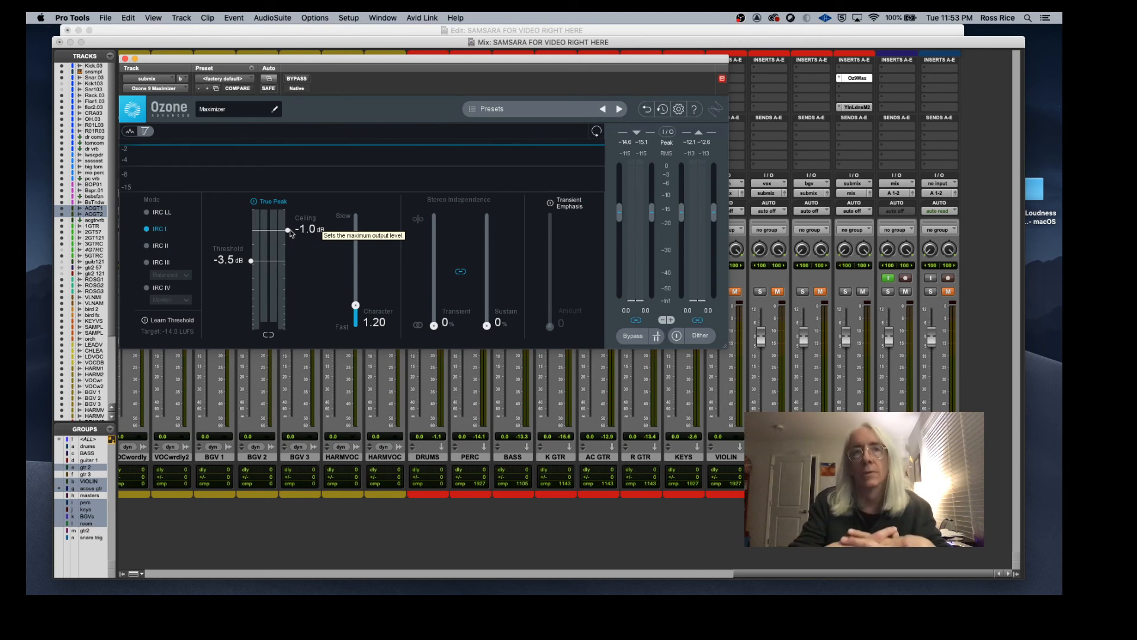
left_click(268, 202)
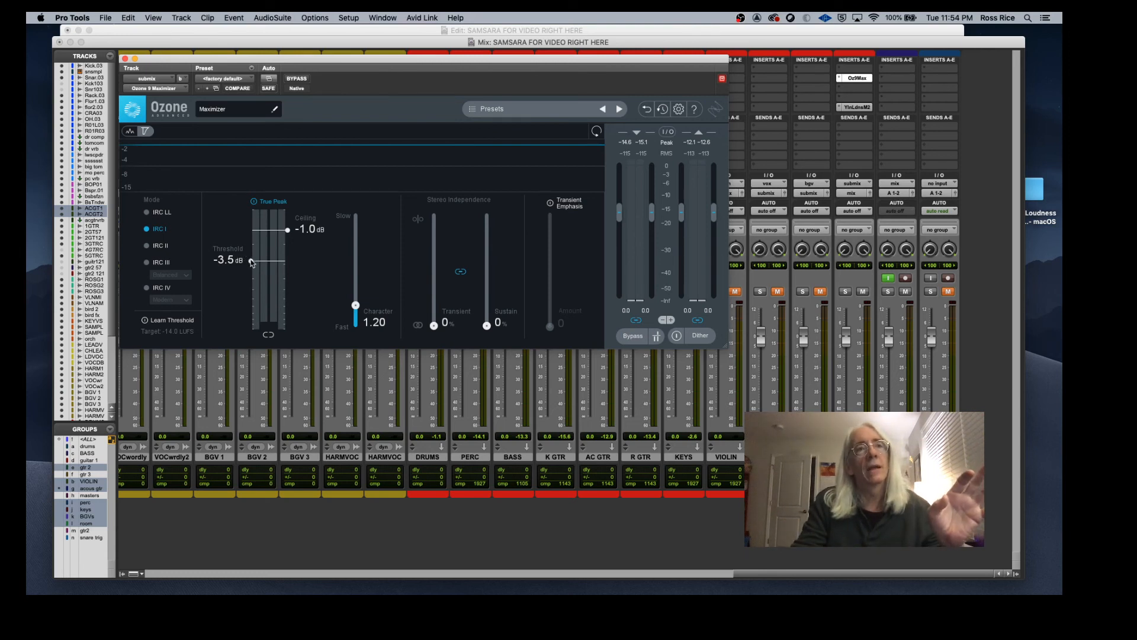
left_click_drag(251, 261, 251, 235)
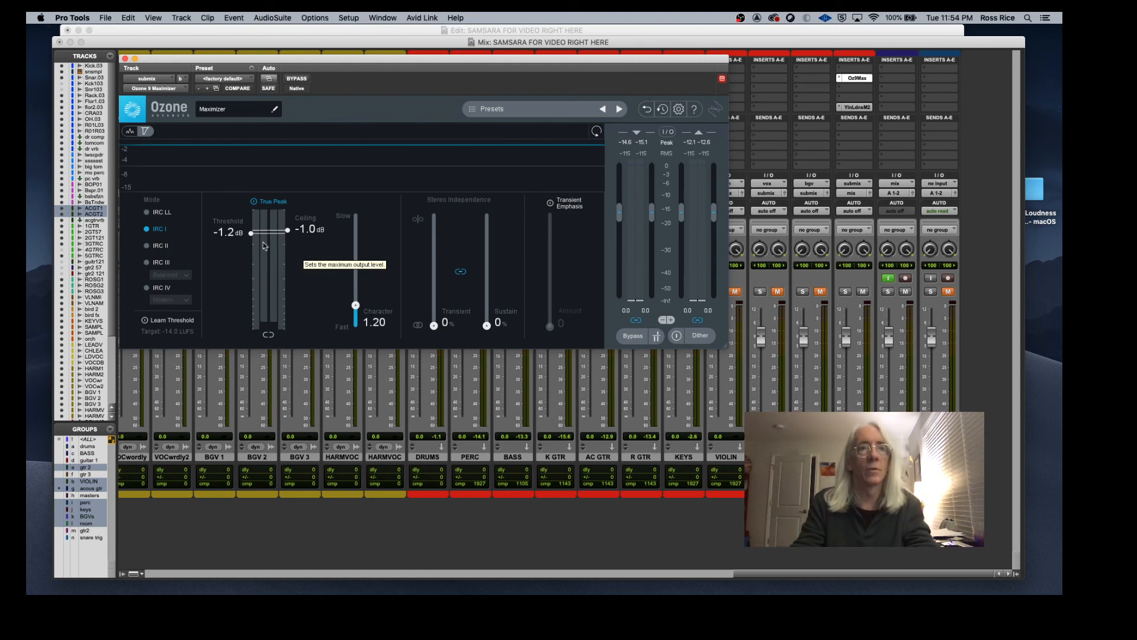
Step: Play the mix while adjusting the Maximizer threshold to -4.1 dB, stopping playback afterwards
key("space")
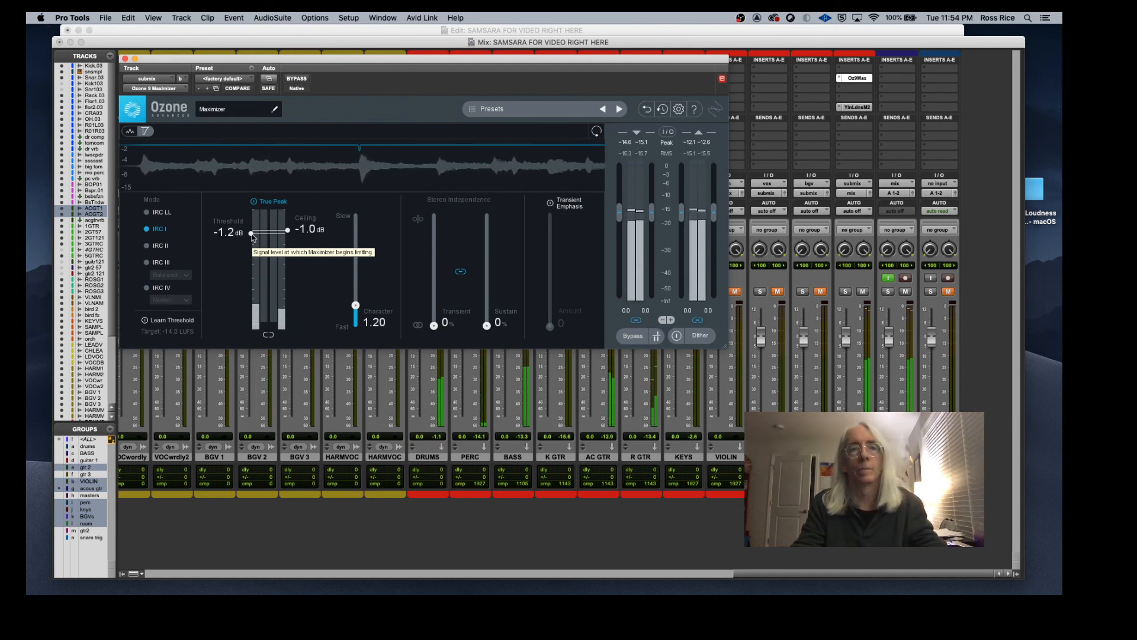
left_click_drag(252, 237, 261, 278)
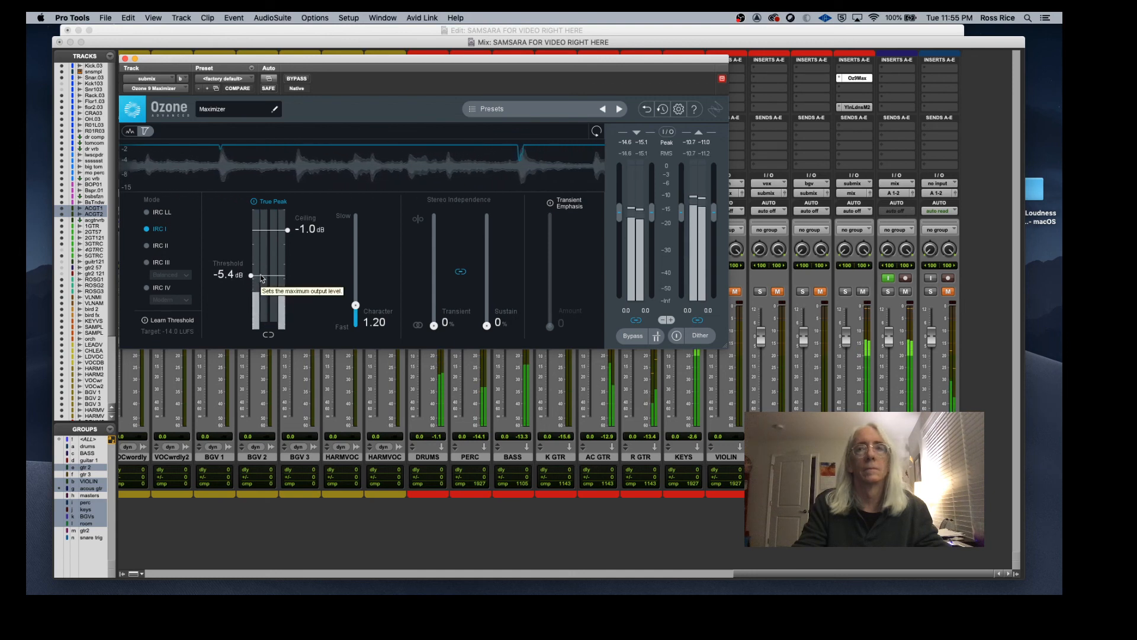
mouse_move(261, 278)
left_mouse_down()
mouse_move(262, 240)
mouse_move(270, 292)
mouse_move(272, 268)
left_mouse_up()
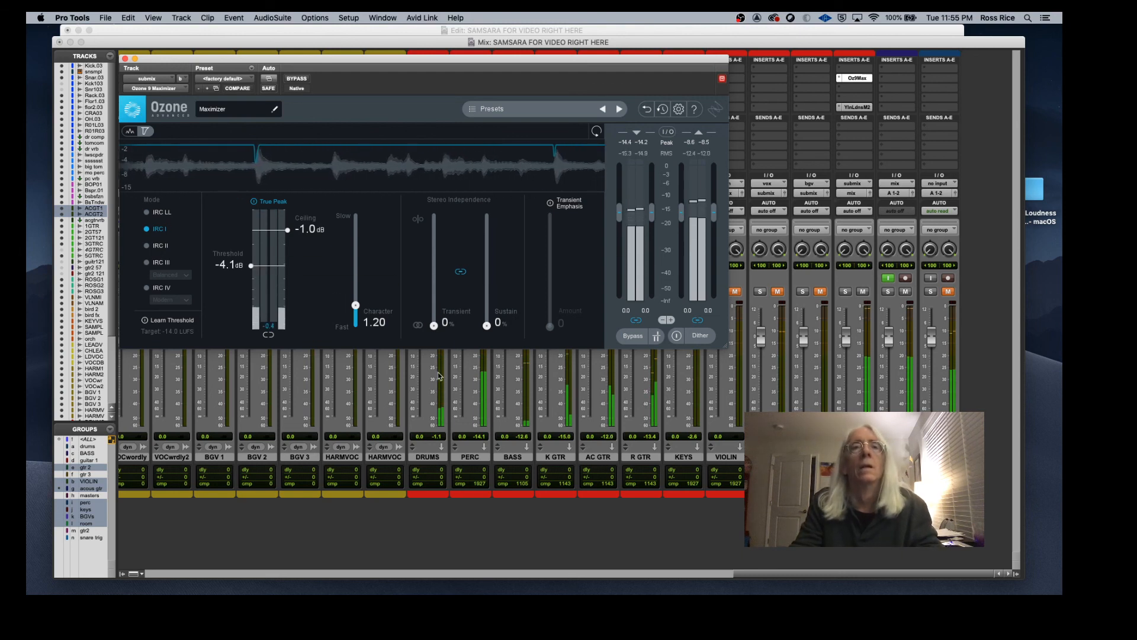
key("space")
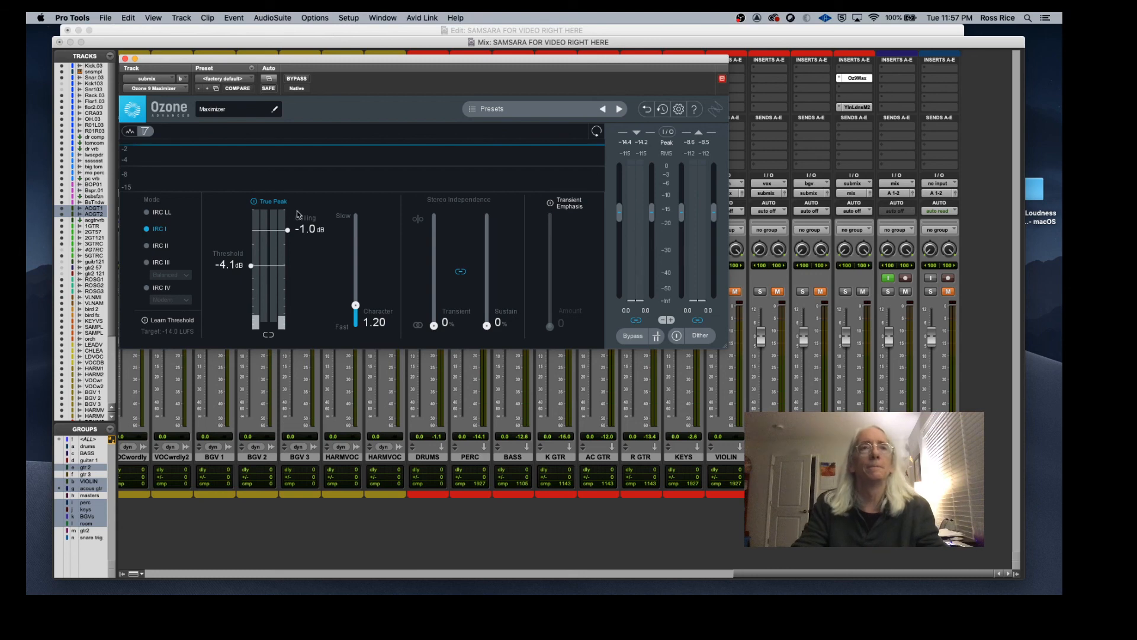
Step: Open the Youlean Loudness Meter 2 insert on the master track and play the mix to measure its loudness
left_click_drag(398, 64, 378, 90)
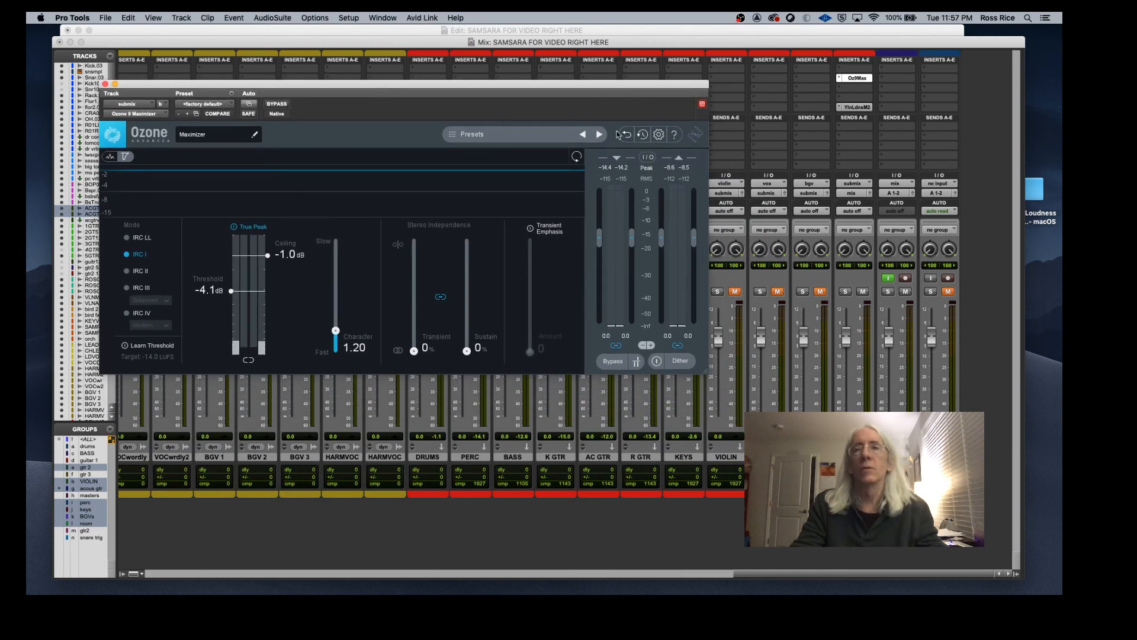
left_click(857, 107)
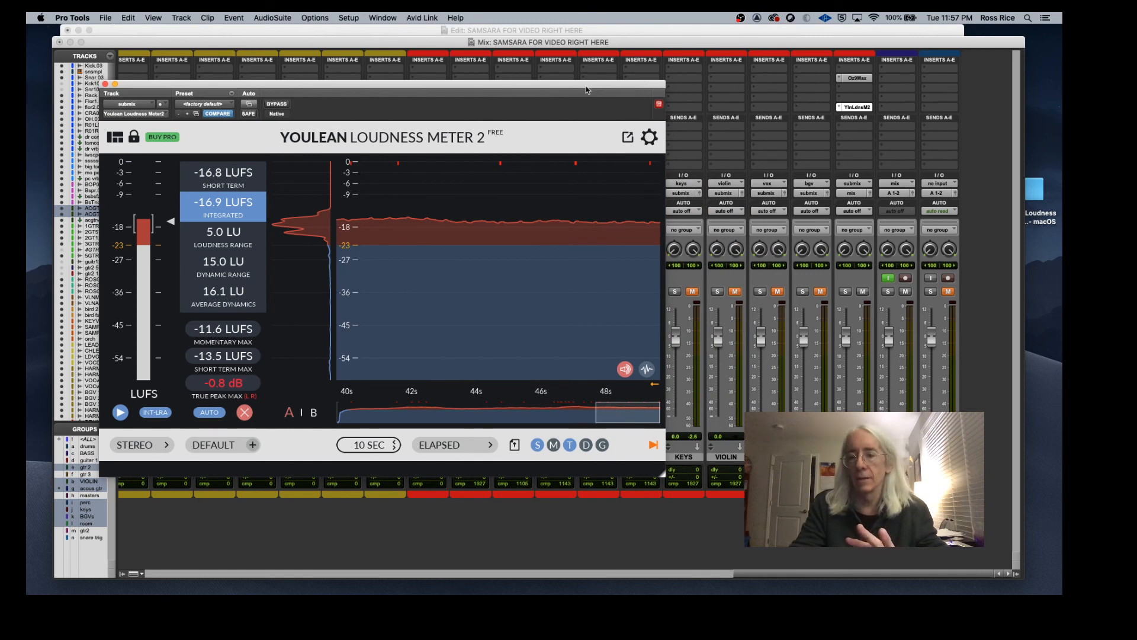
left_click_drag(586, 90, 640, 88)
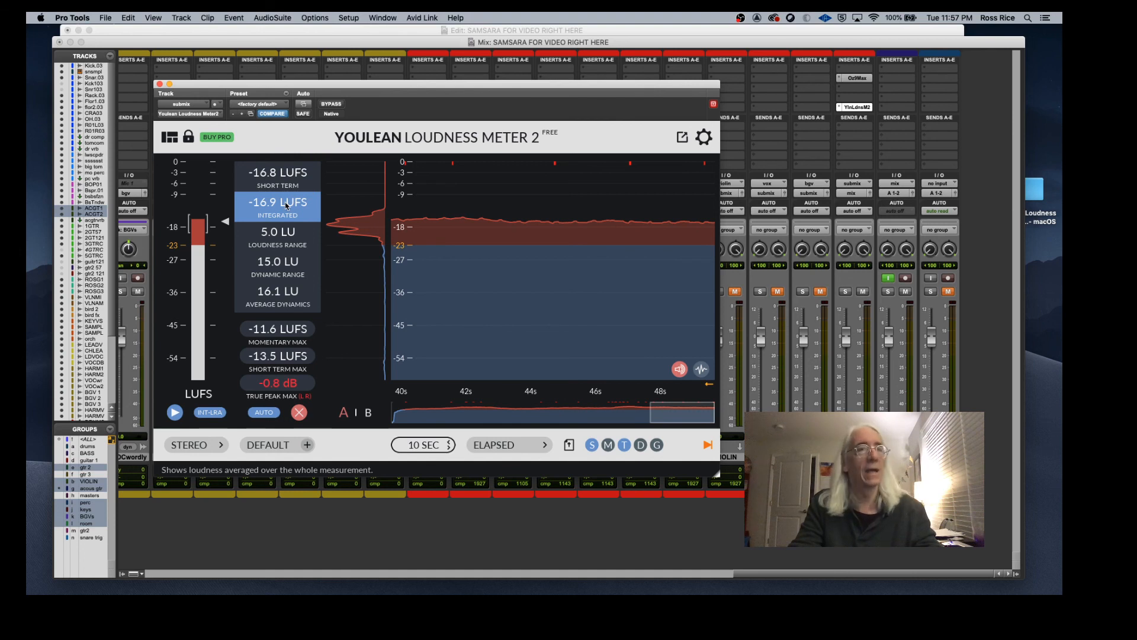
key("space")
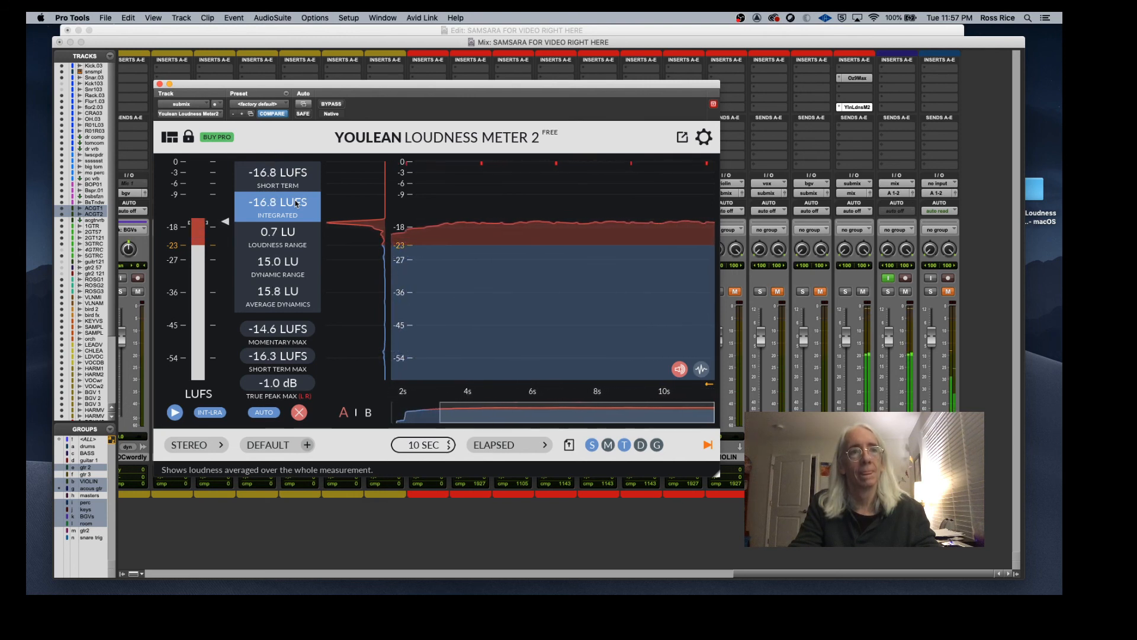
mouse_move(645, 306)
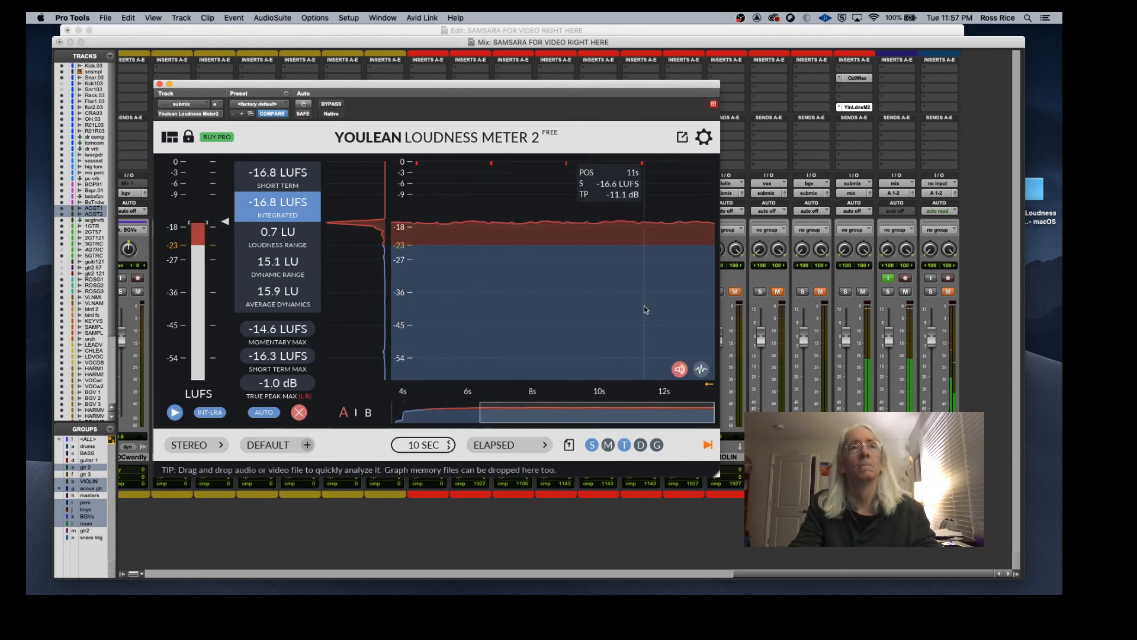